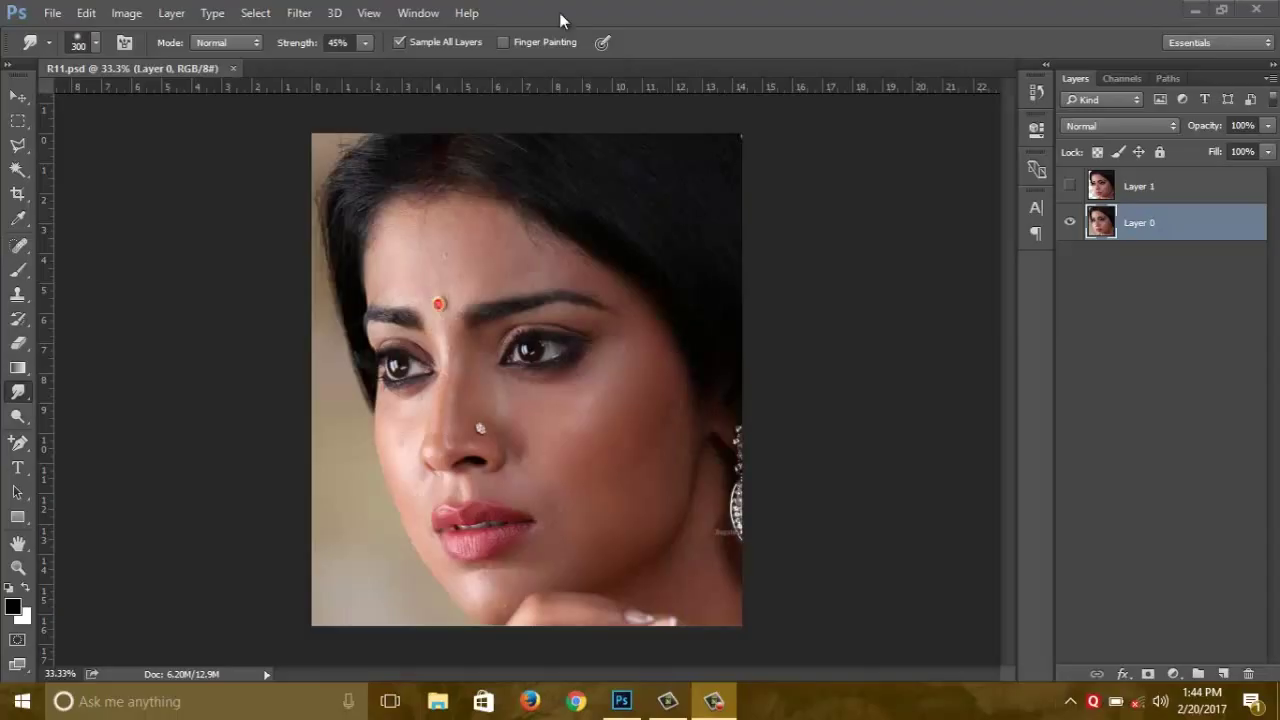
# - In Camera Raw, raise Contrast to +10, Highlights to +88 and Shadows to about +76
pyautogui.click(1070, 223)
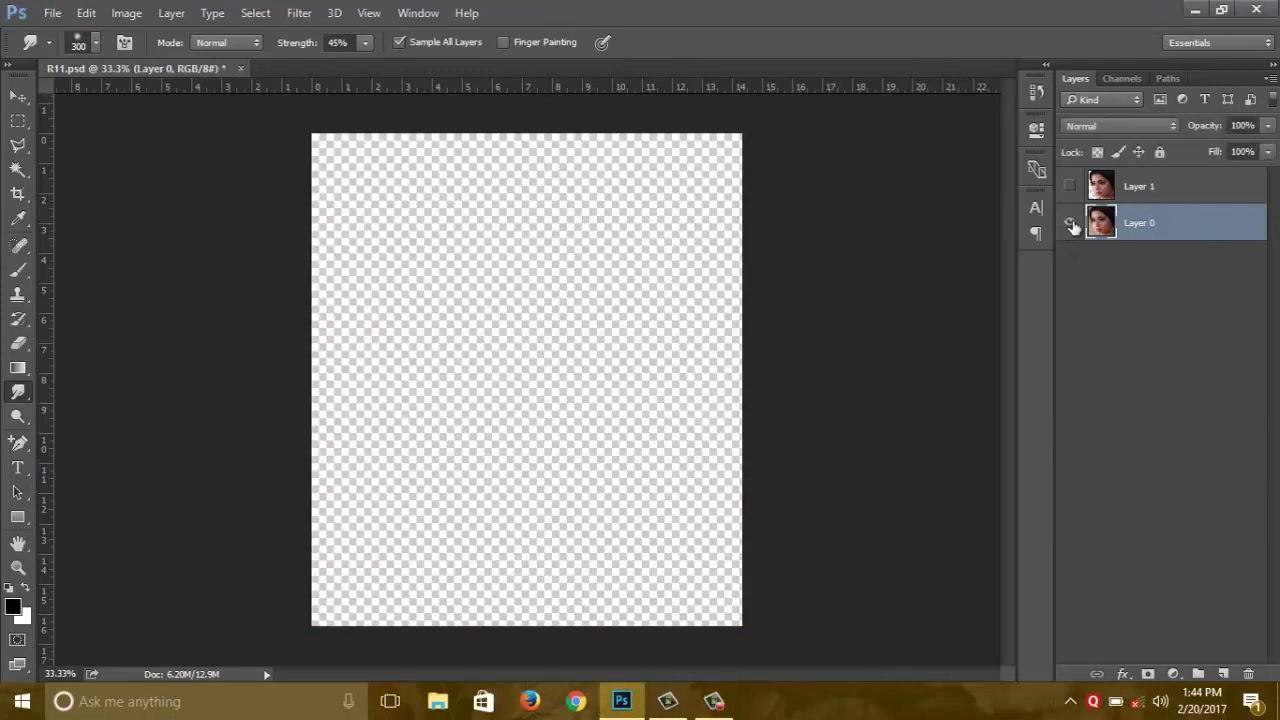
pyautogui.click(1070, 223)
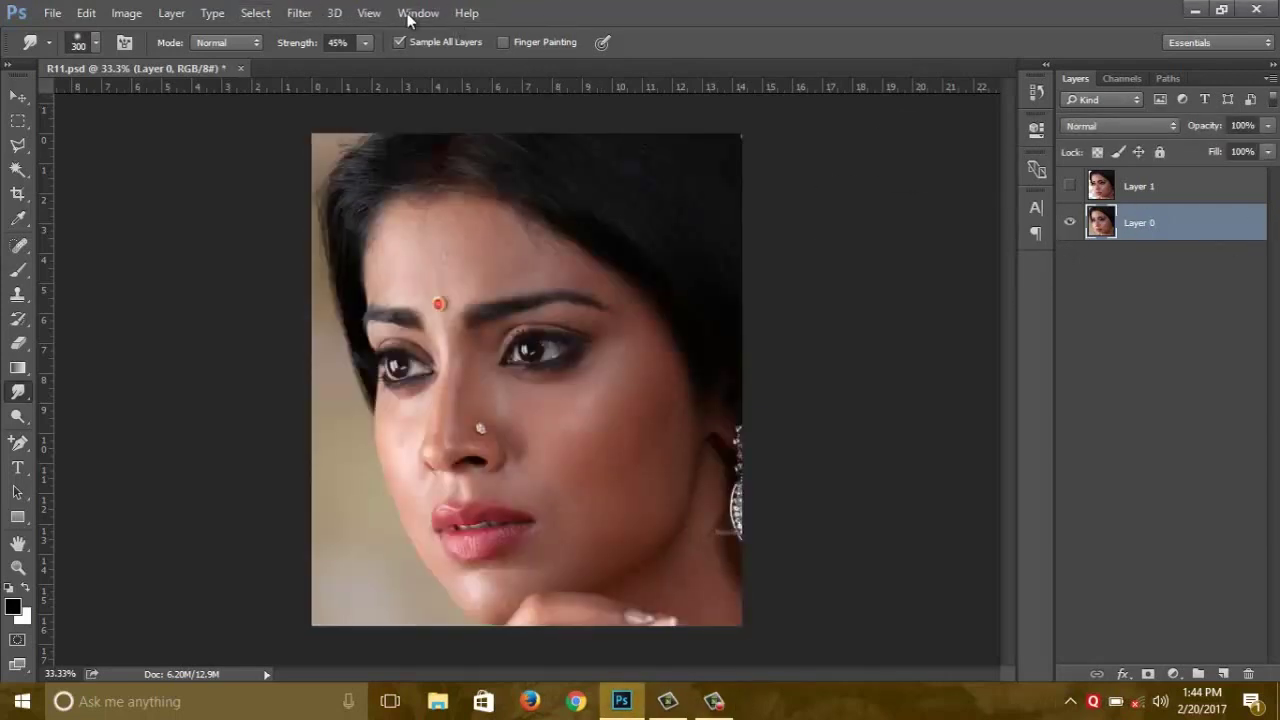
pyautogui.click(299, 13)
pyautogui.click(350, 121)
pyautogui.write('-0.')
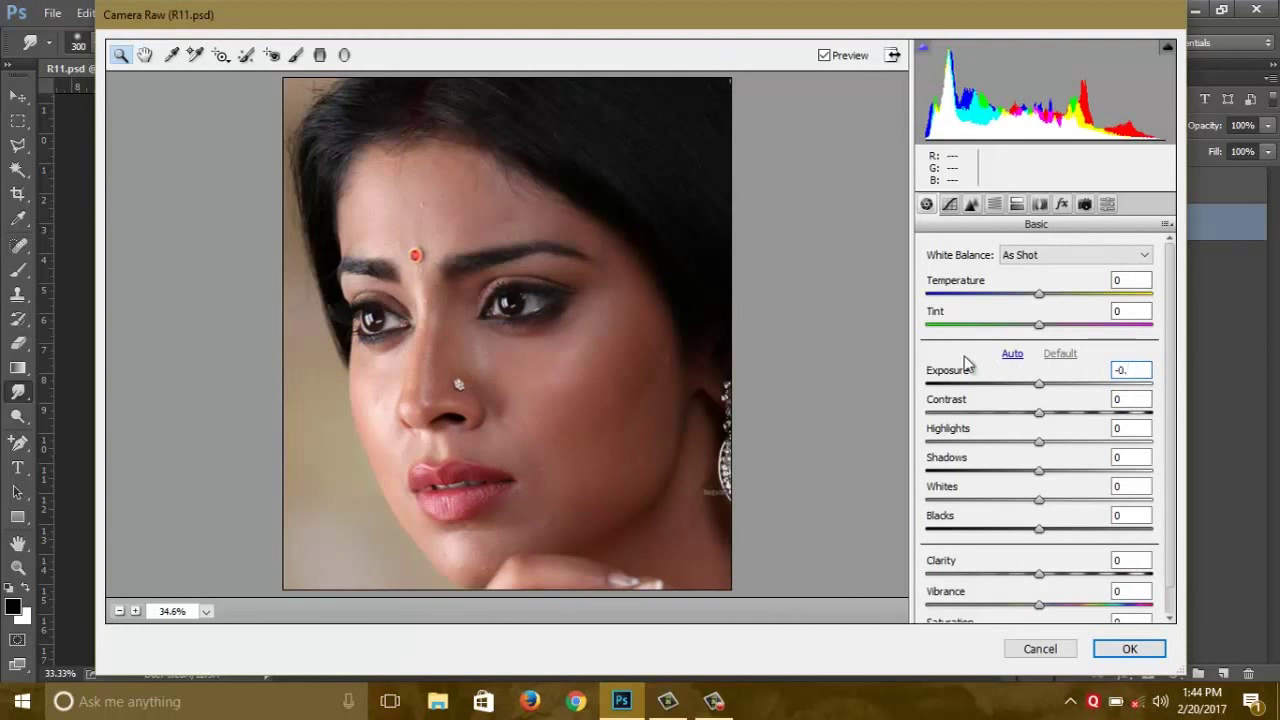
pyautogui.write('04')
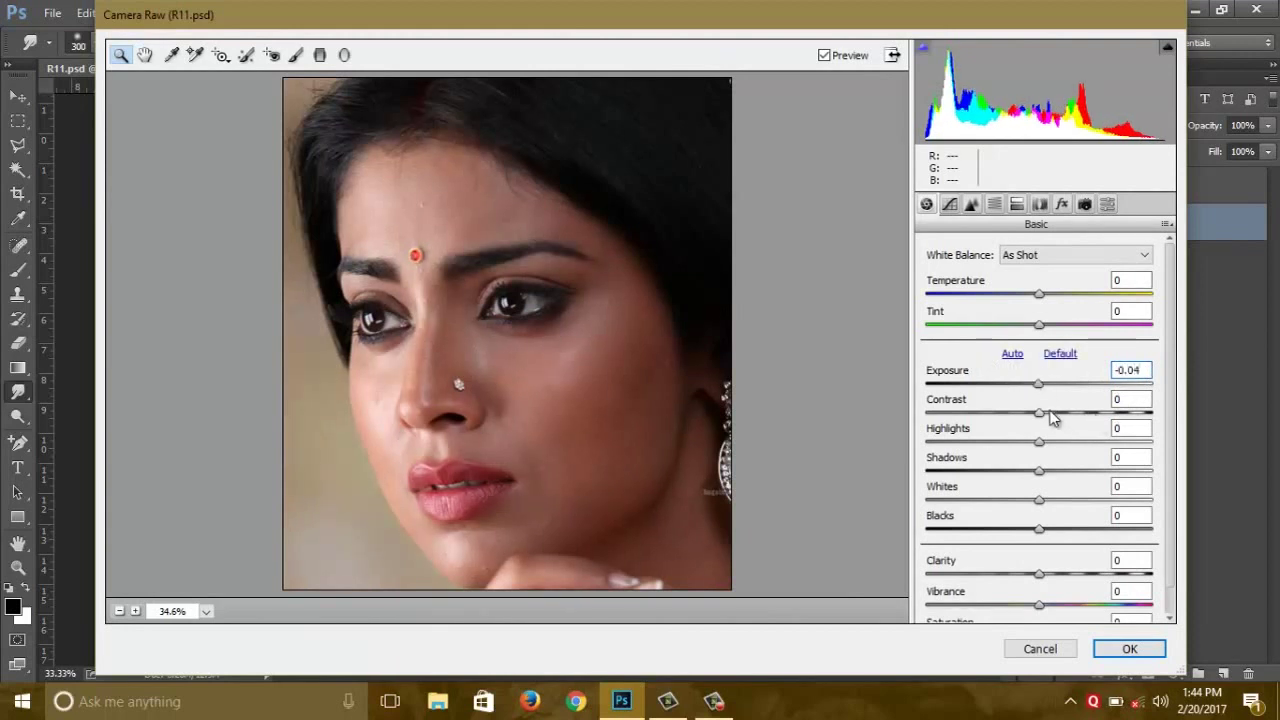
pyautogui.click(1050, 412)
pyautogui.click(1122, 441)
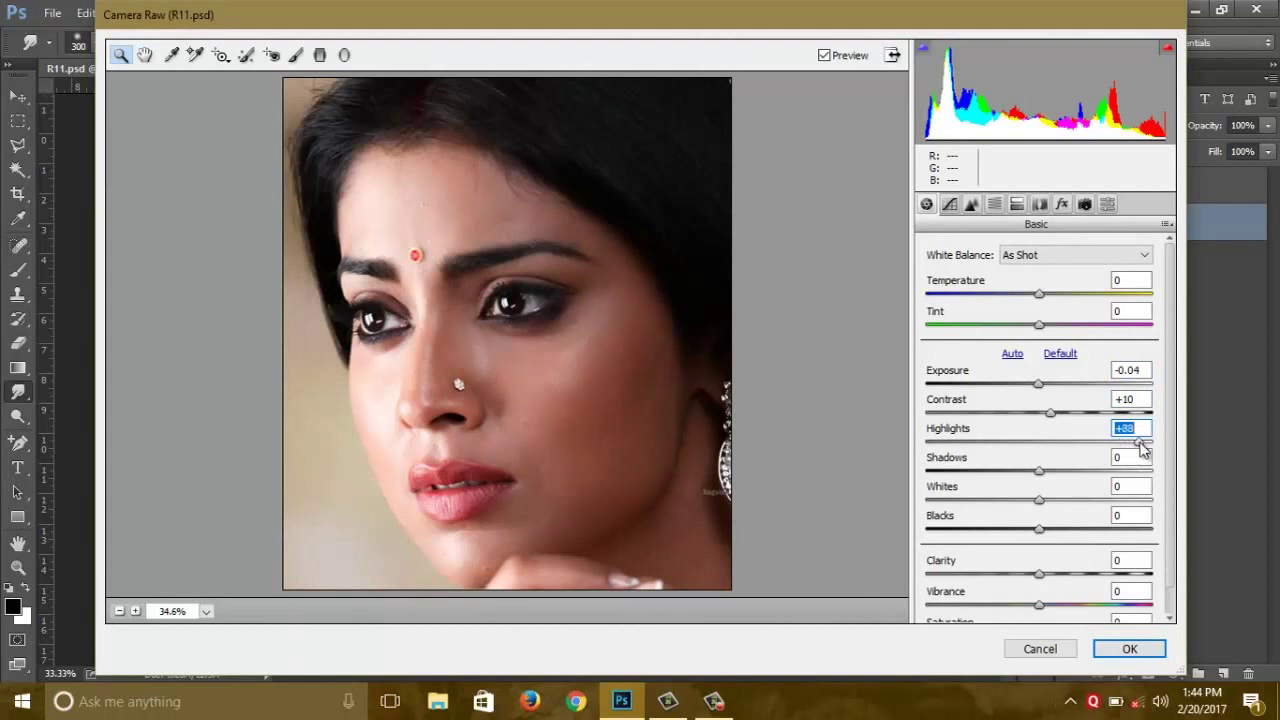
pyautogui.click(1138, 441)
pyautogui.click(1120, 470)
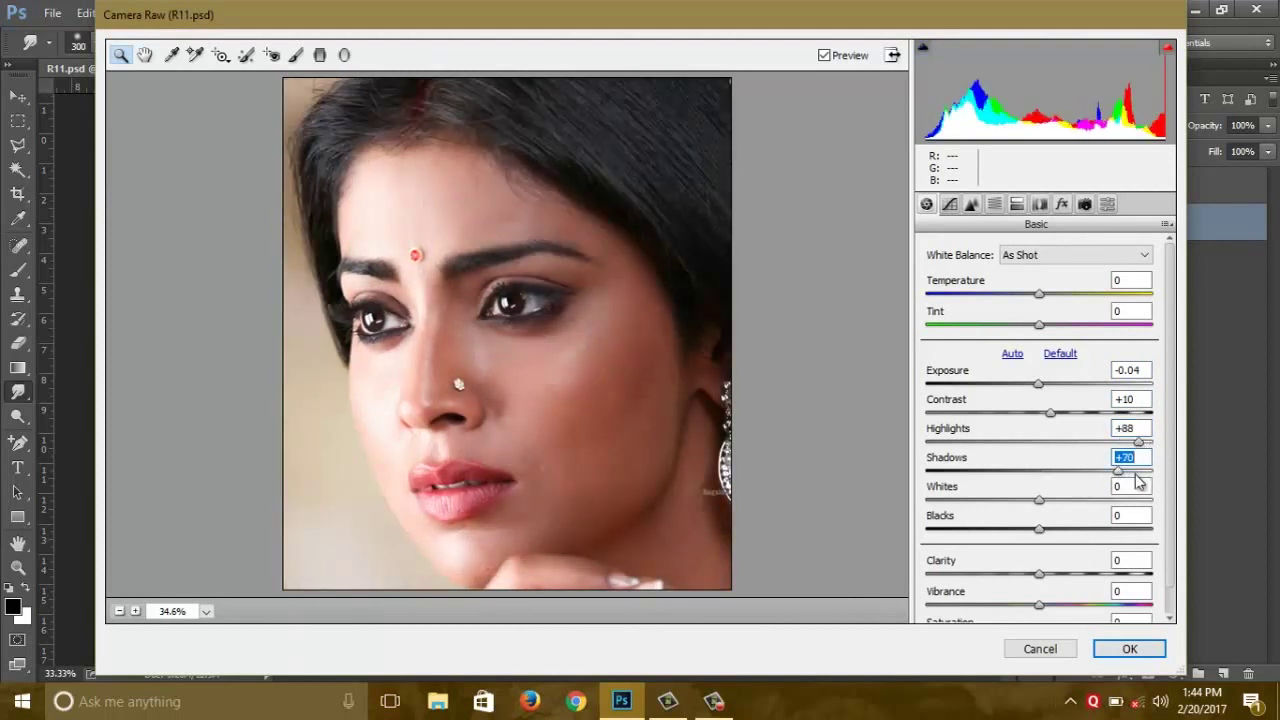
pyautogui.click(1126, 471)
pyautogui.click(1115, 471)
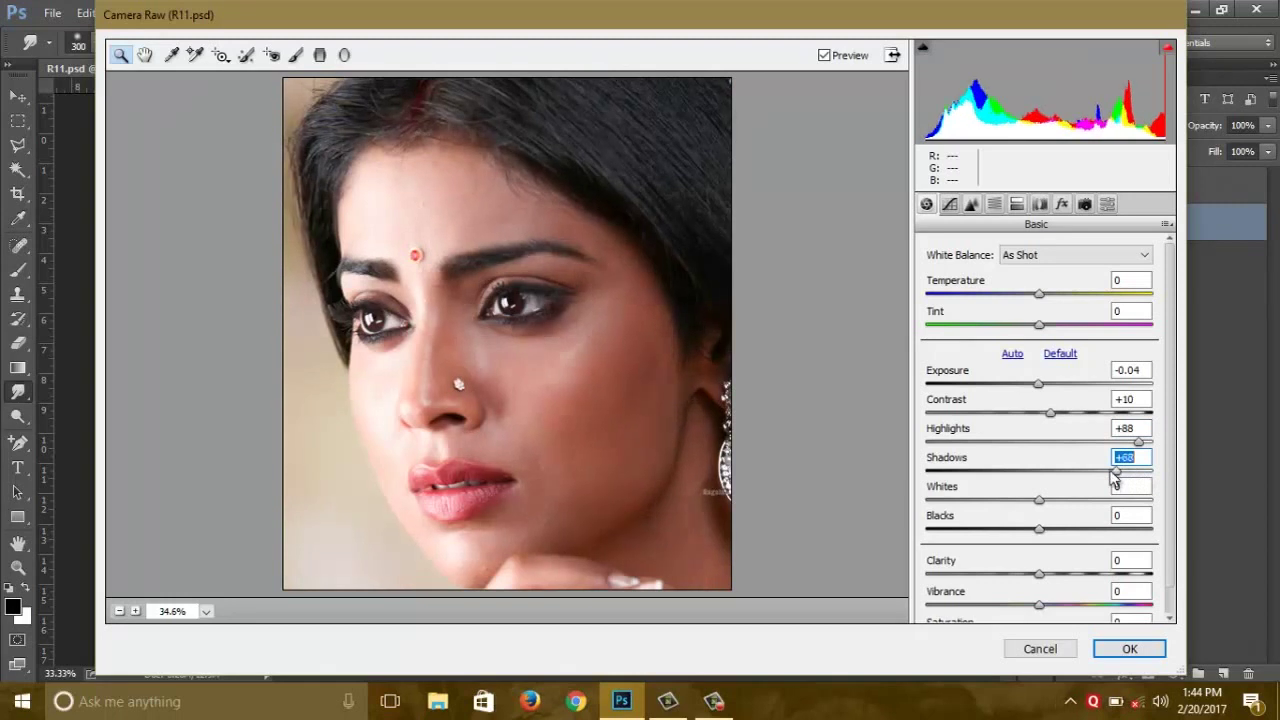
pyautogui.click(1124, 471)
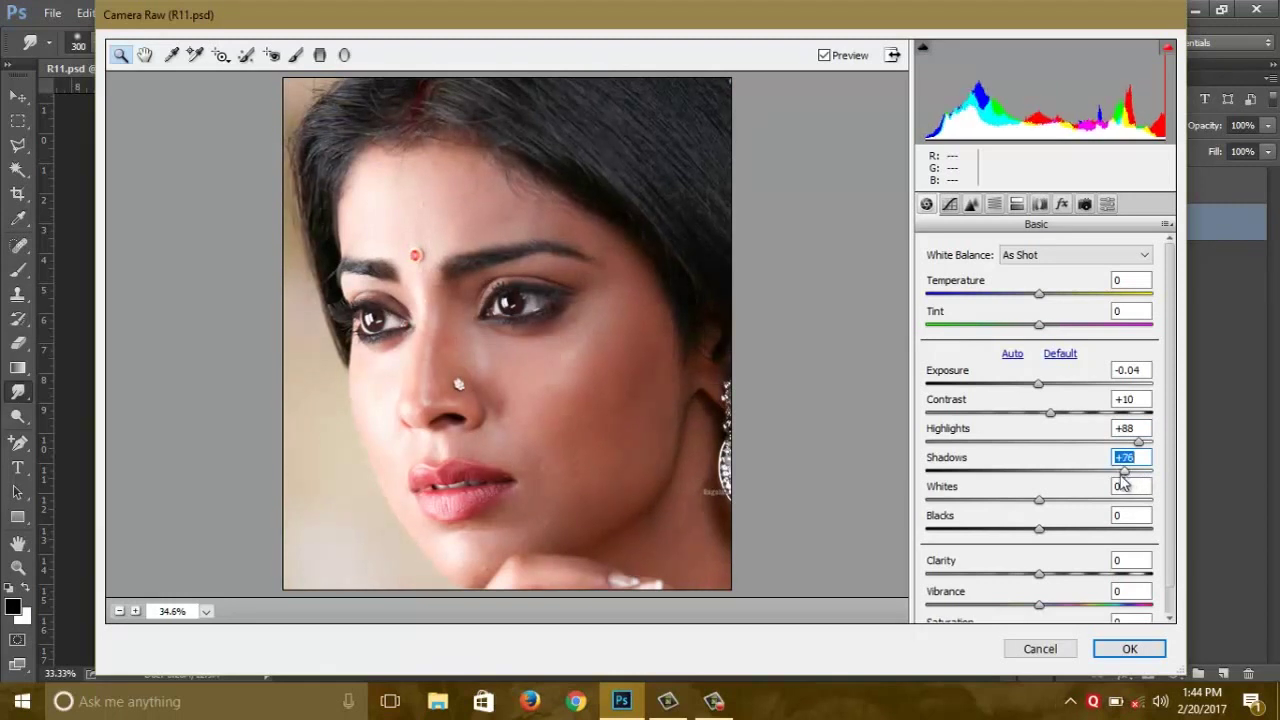
# - Set Whites -76, Blacks 26, Clarity 54, Vibrance 82, Saturation 30 and apply the Camera Raw edits
pyautogui.click(948, 500)
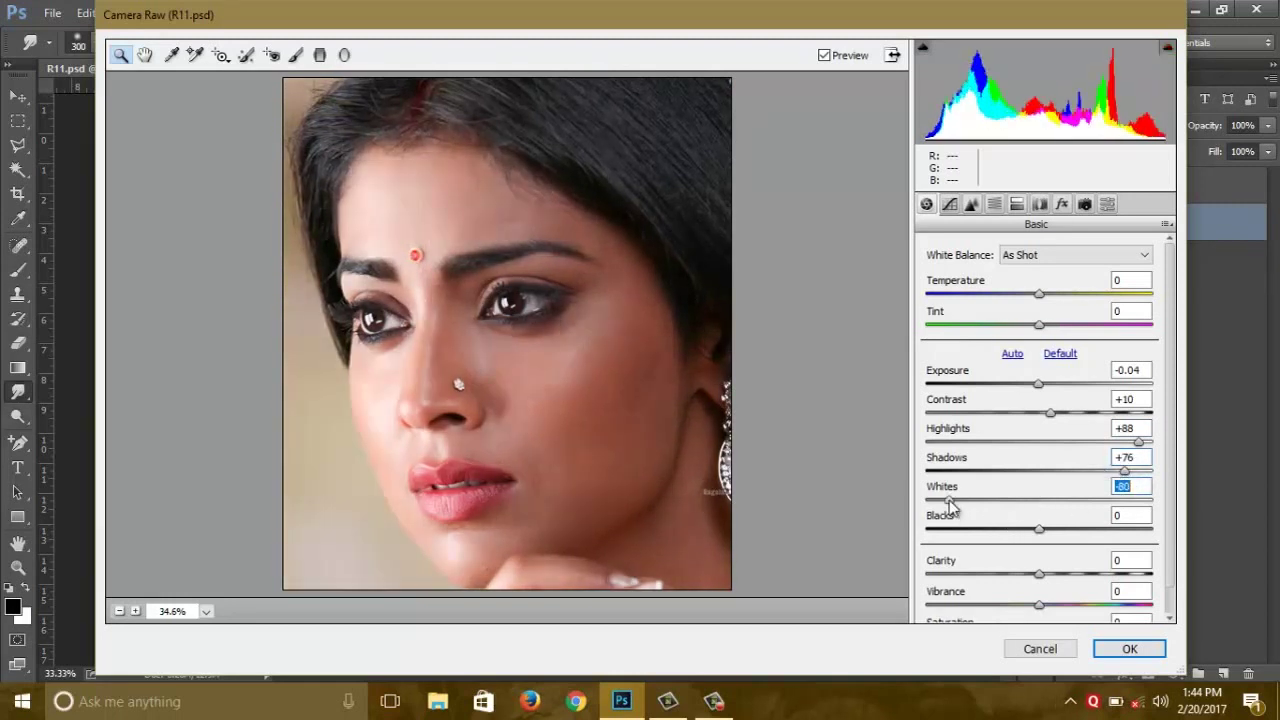
pyautogui.write('-')
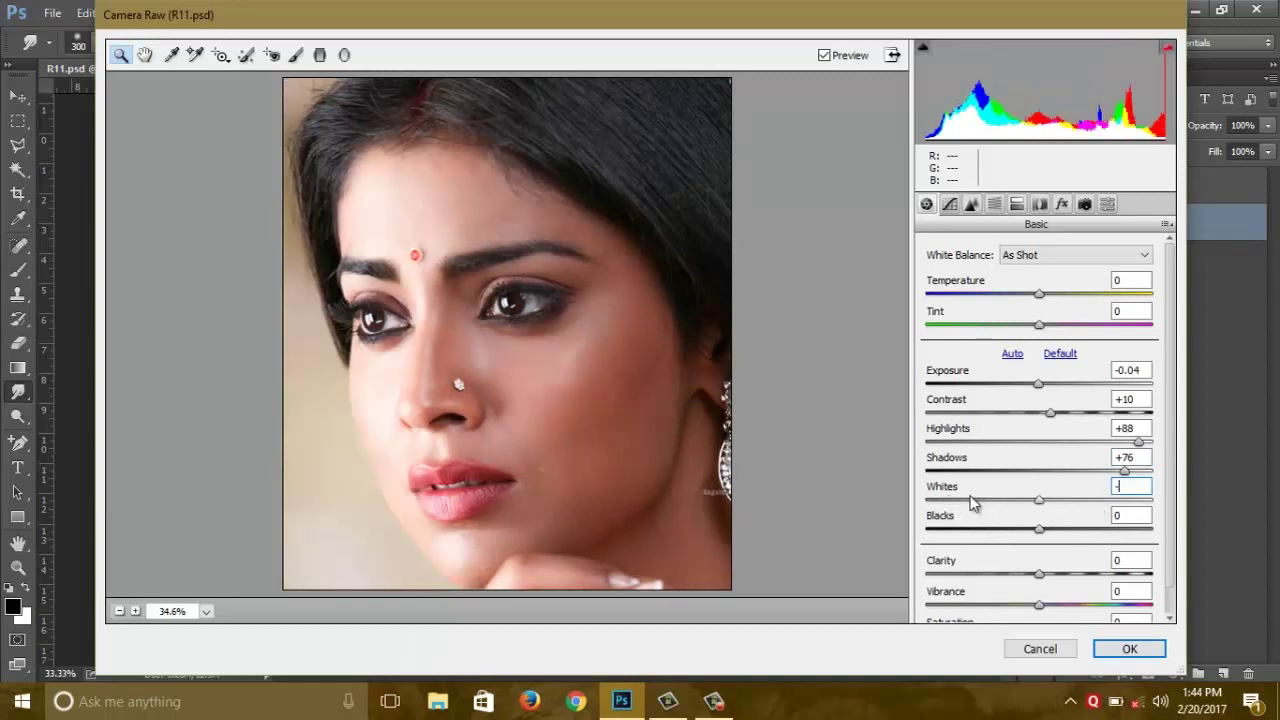
pyautogui.write('76')
pyautogui.click(1085, 529)
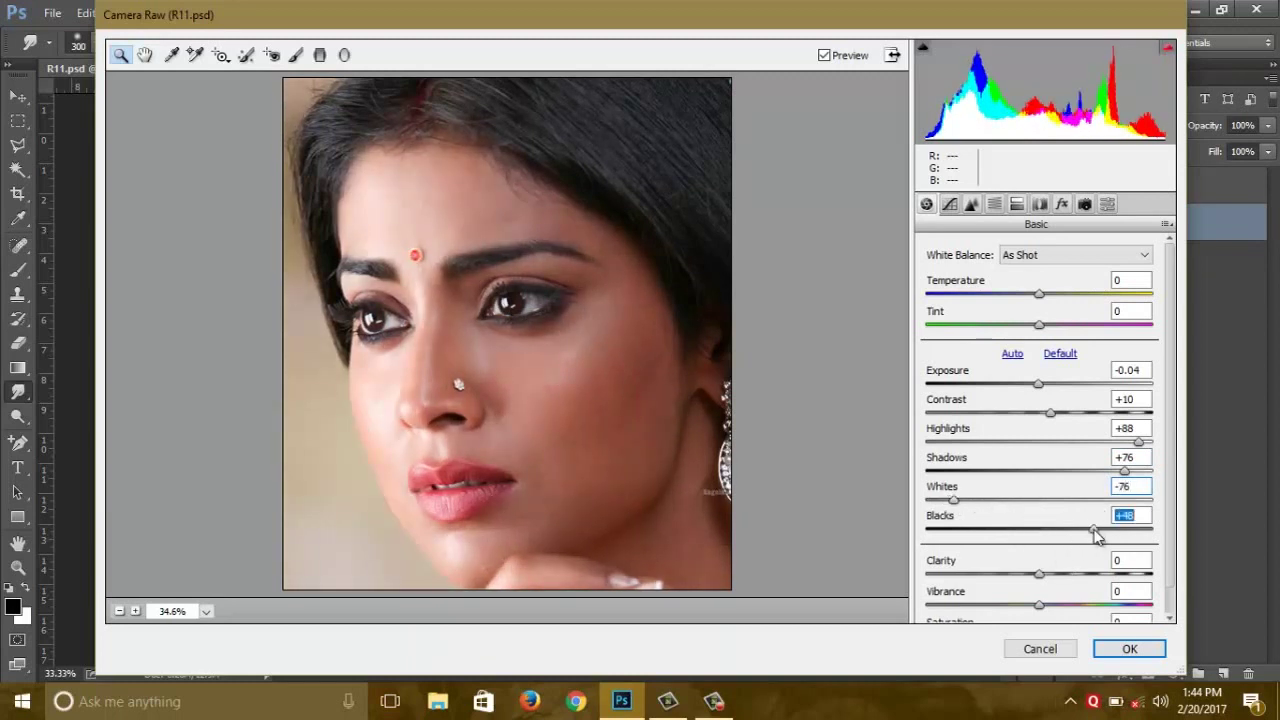
pyautogui.write('26')
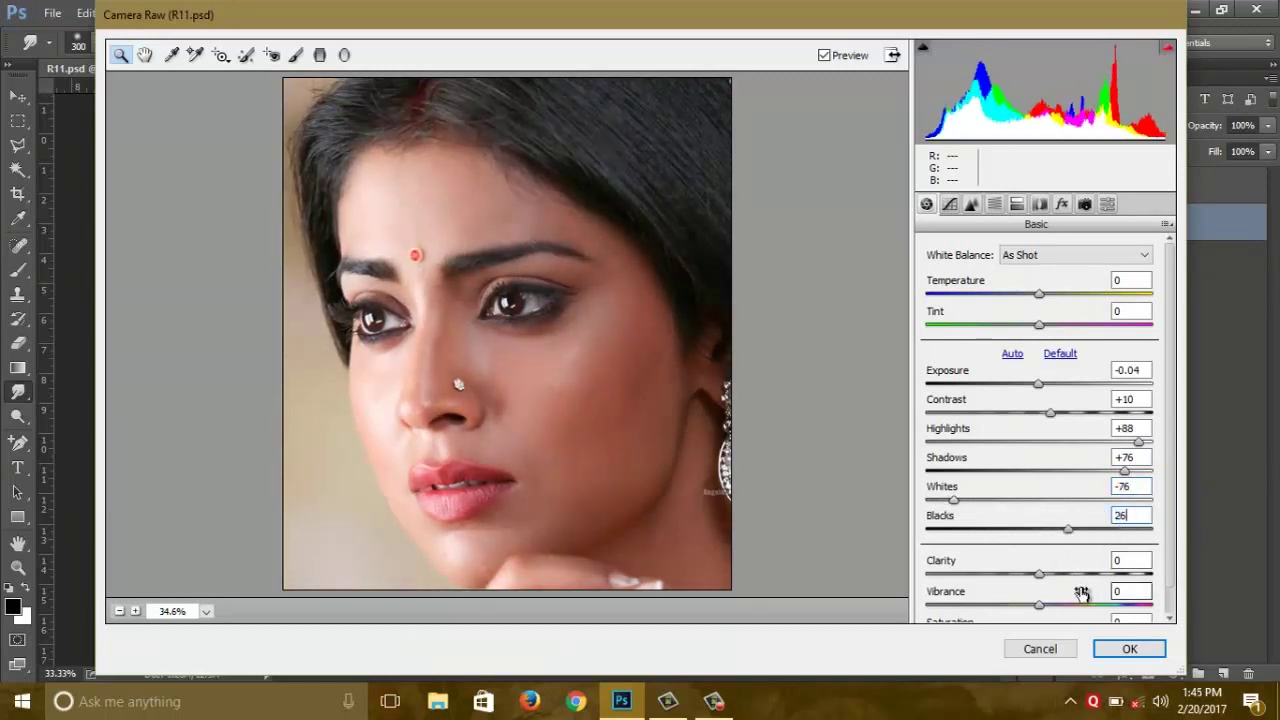
pyautogui.click(1115, 574)
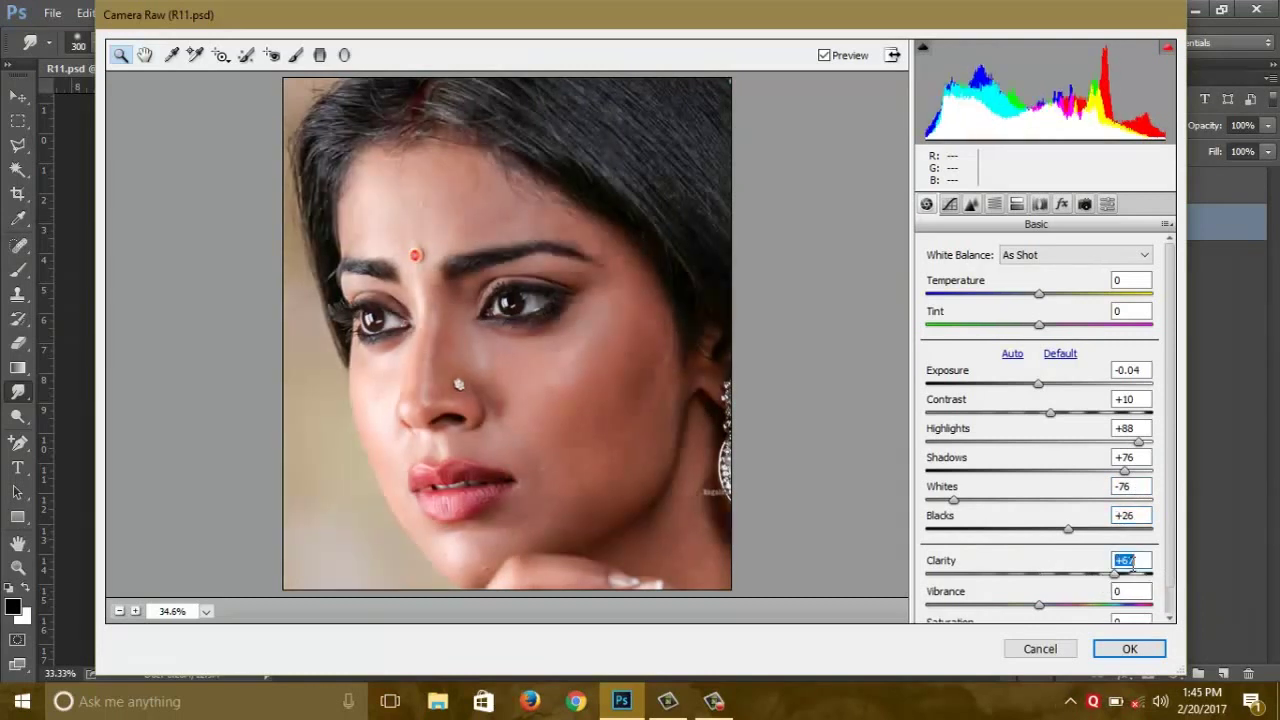
pyautogui.write('54')
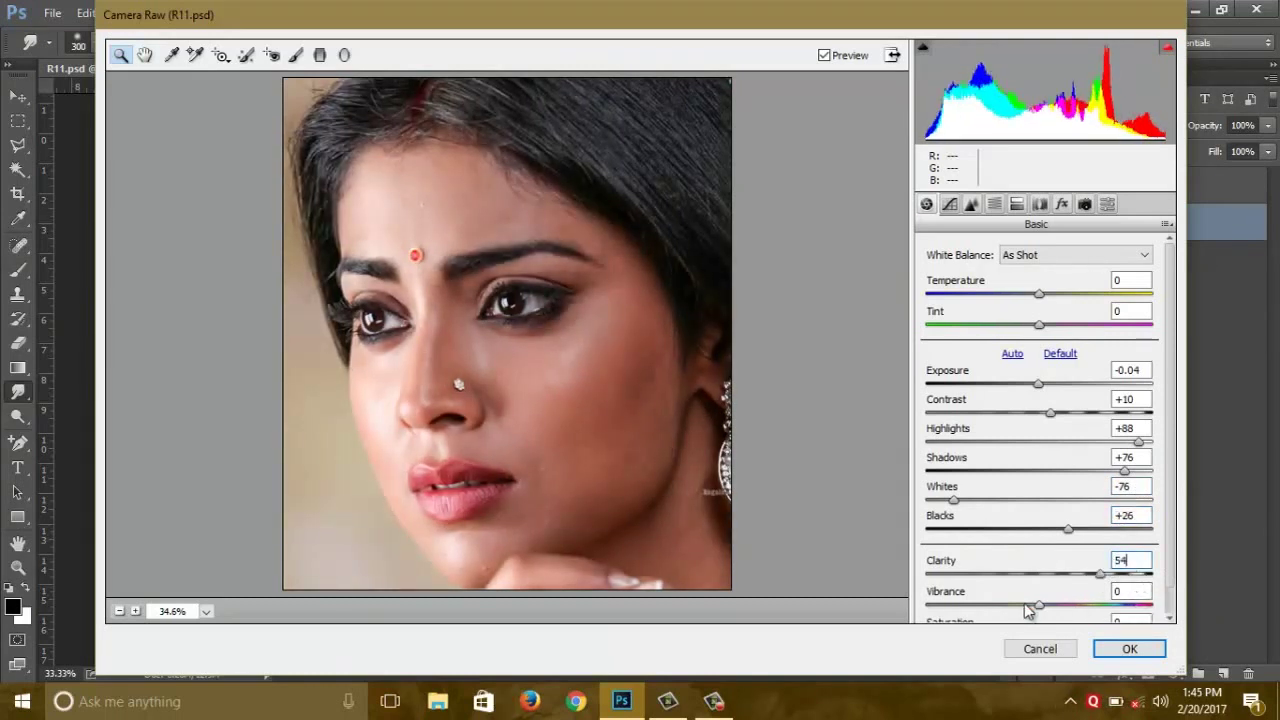
pyautogui.press('Tab')
pyautogui.write('82')
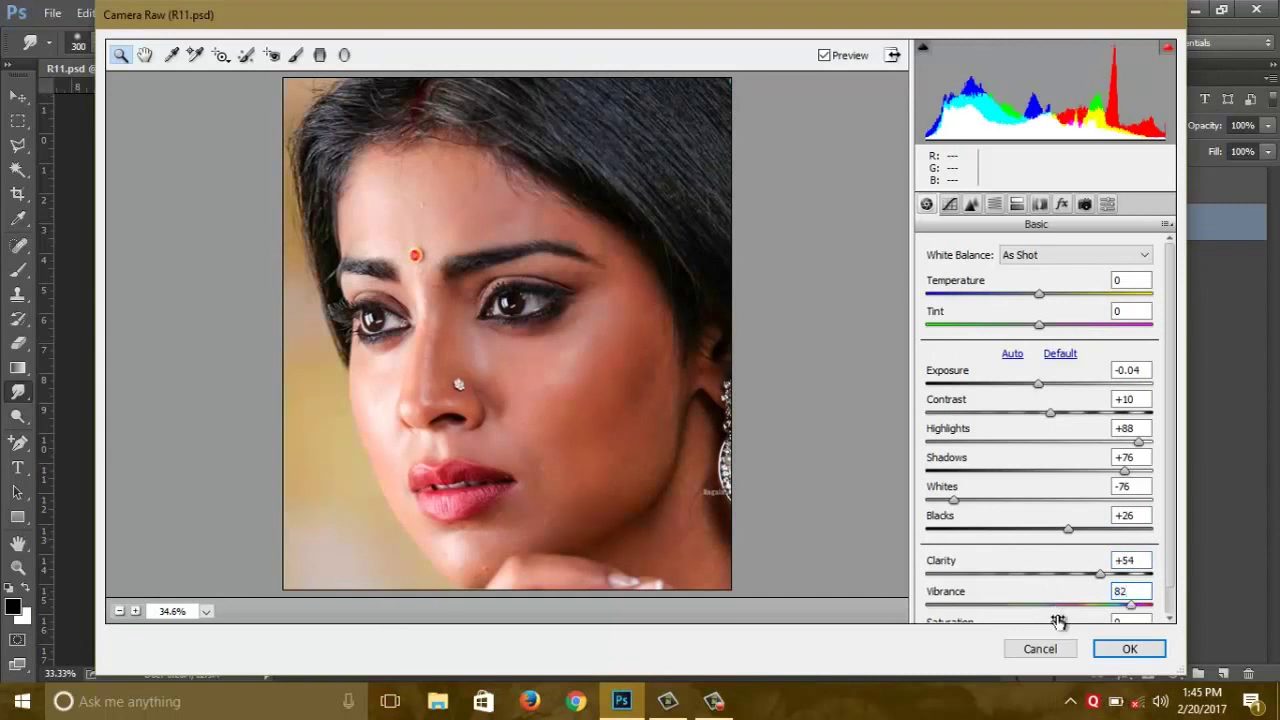
pyautogui.press('Tab')
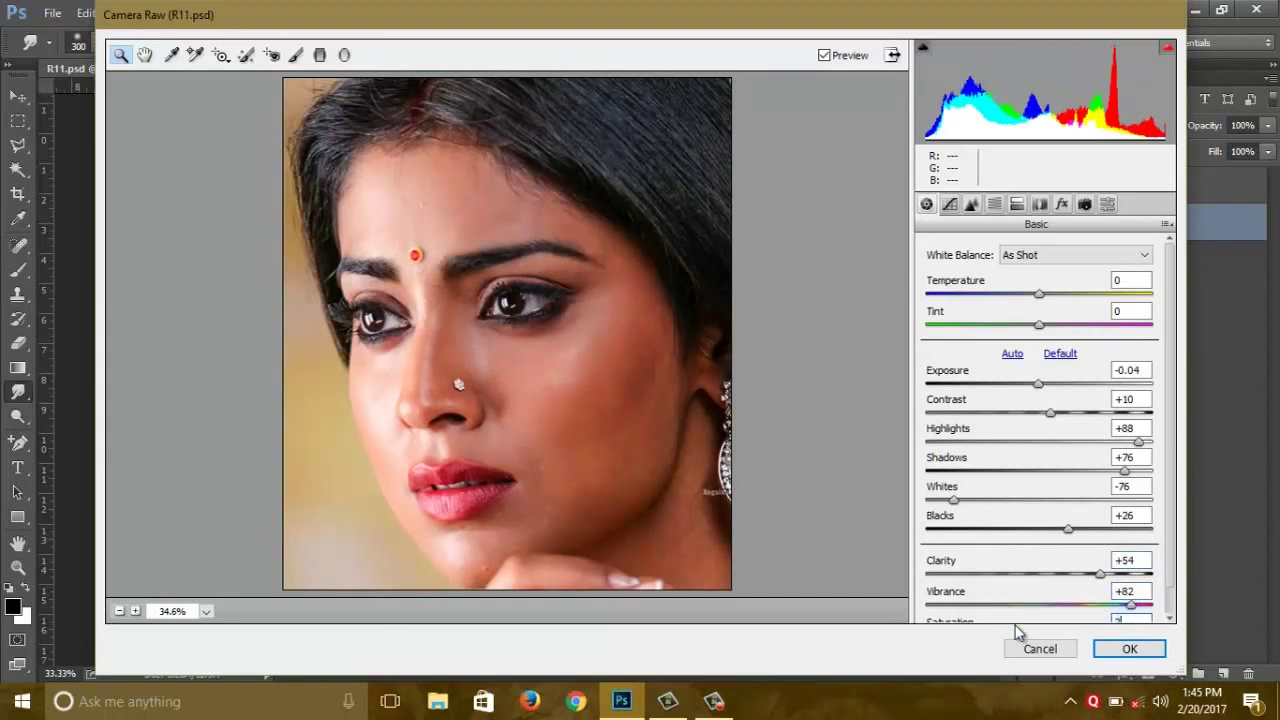
pyautogui.write('30')
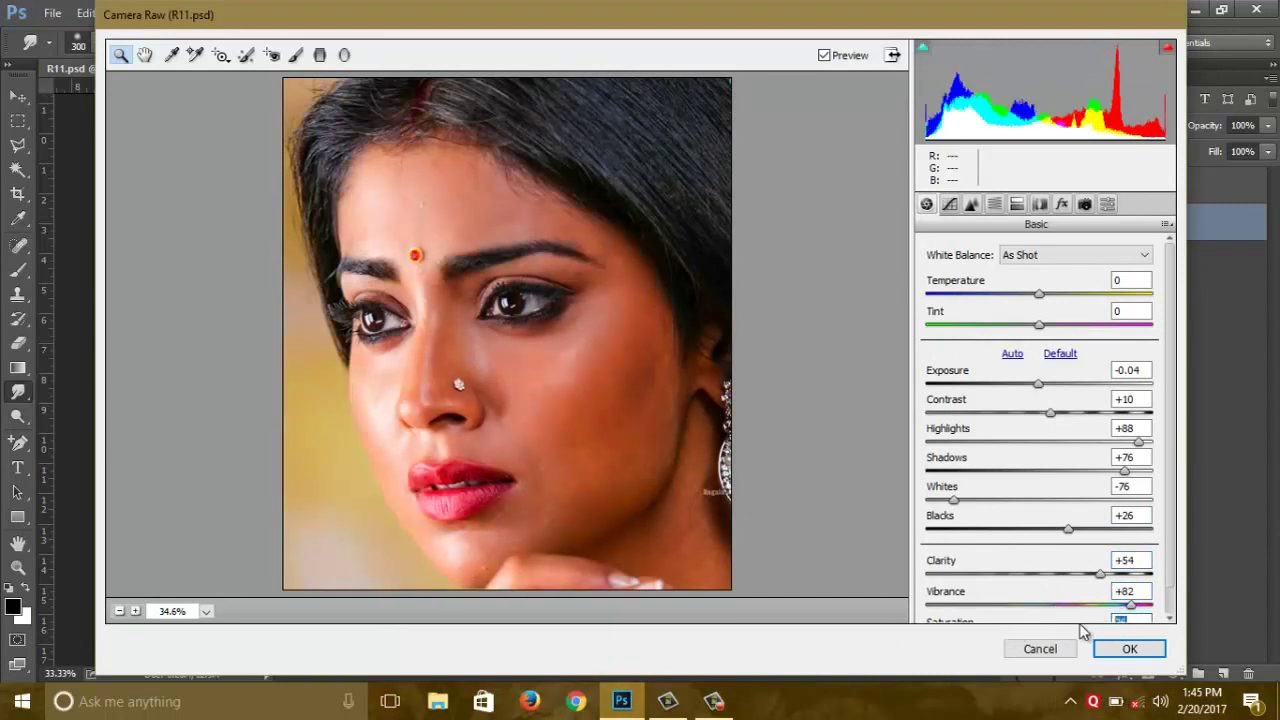
pyautogui.scroll(-1, 1163, 506)
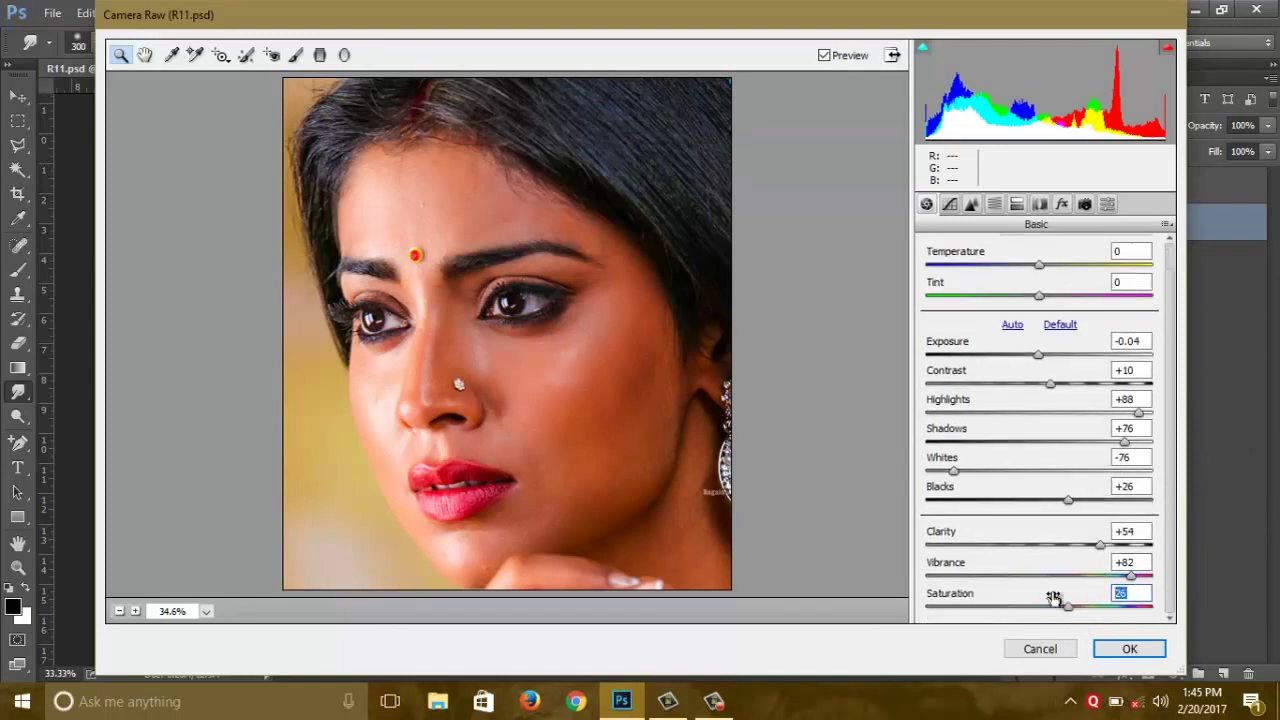
pyautogui.click(1129, 649)
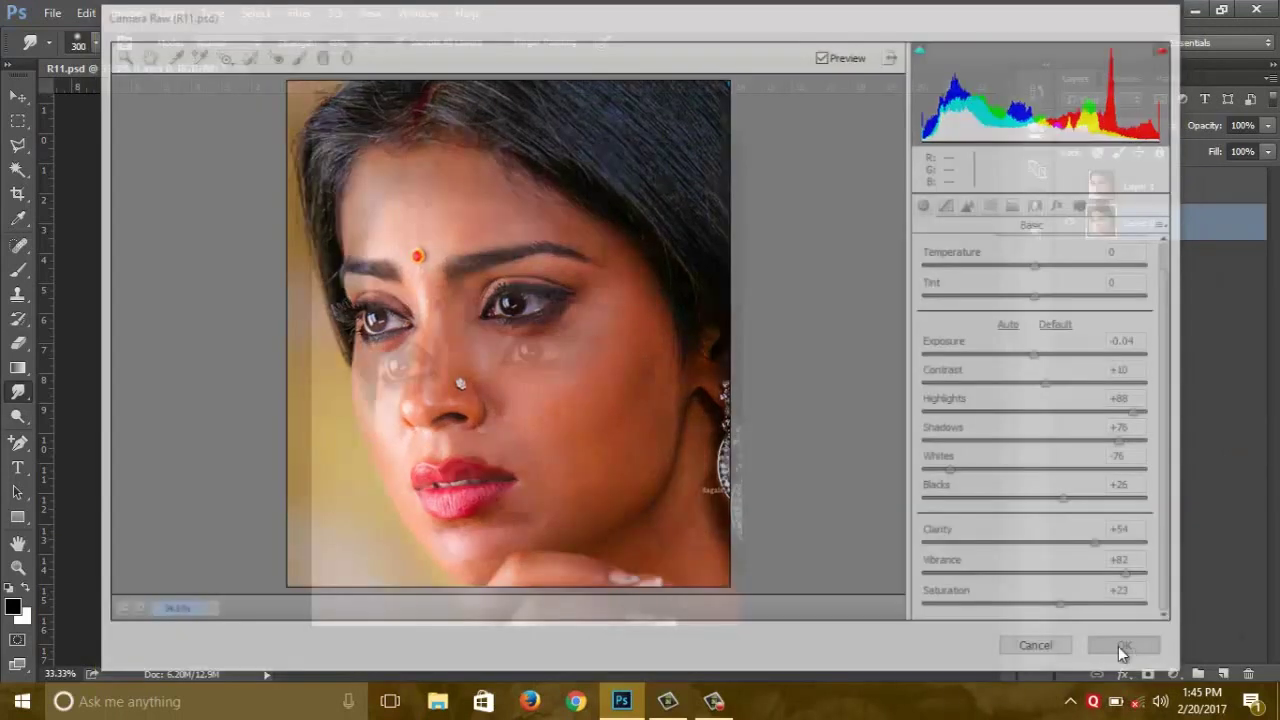
# - Duplicate Layer 0 and apply Surface Blur (Radius 26, Threshold 15) to the original Layer 0
pyautogui.click(17, 96)
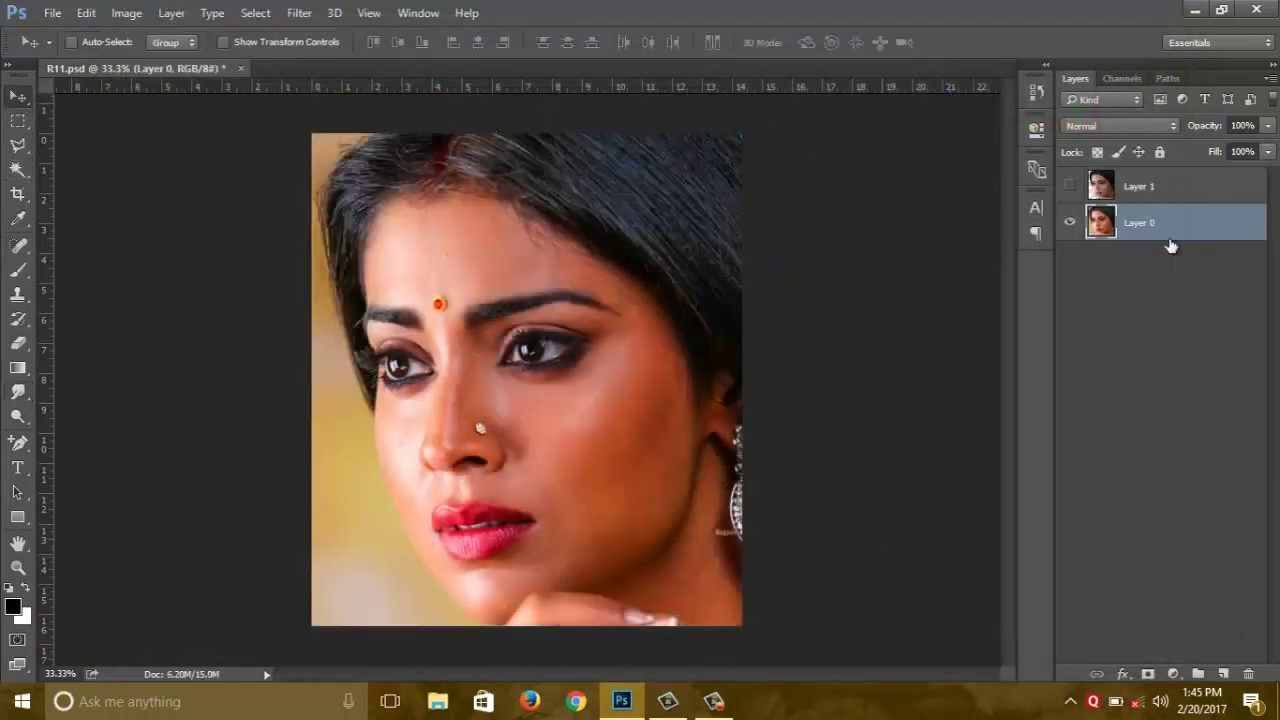
pyautogui.moveTo(1212, 240); pyautogui.dragTo(1222, 674)
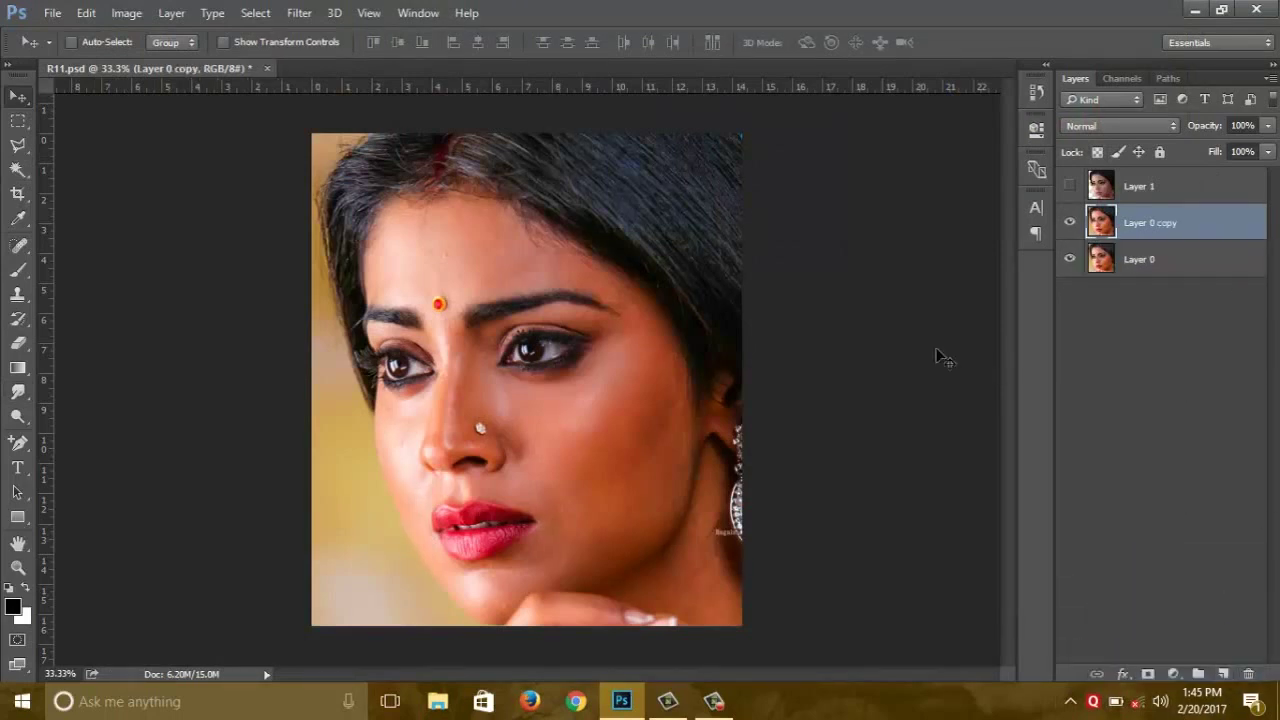
pyautogui.click(1145, 261)
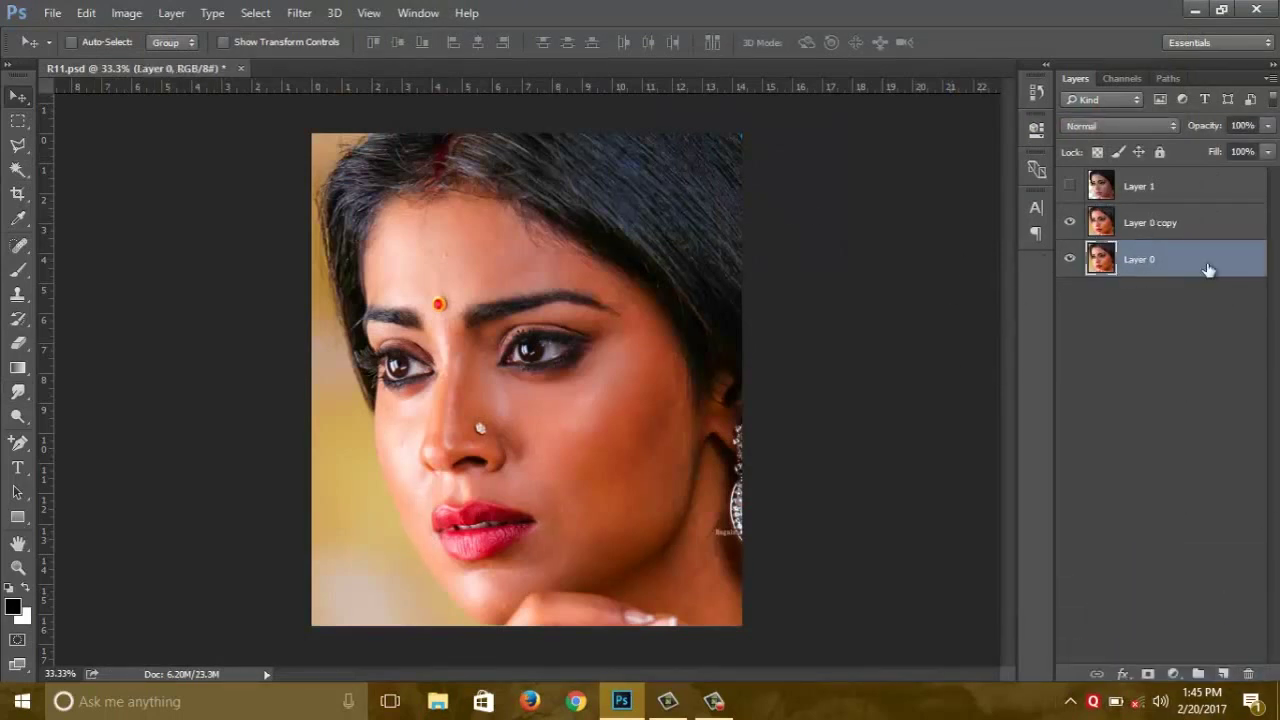
pyautogui.click(299, 13)
pyautogui.moveTo(308, 220)
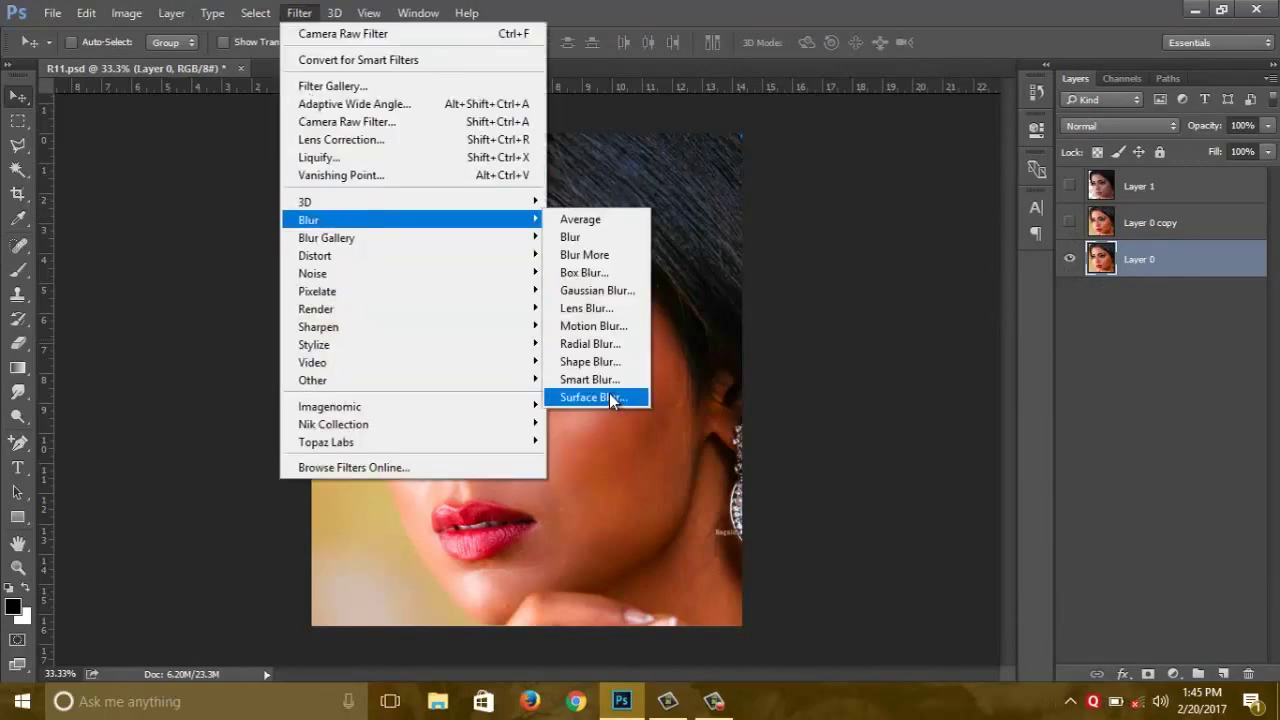
pyautogui.click(610, 397)
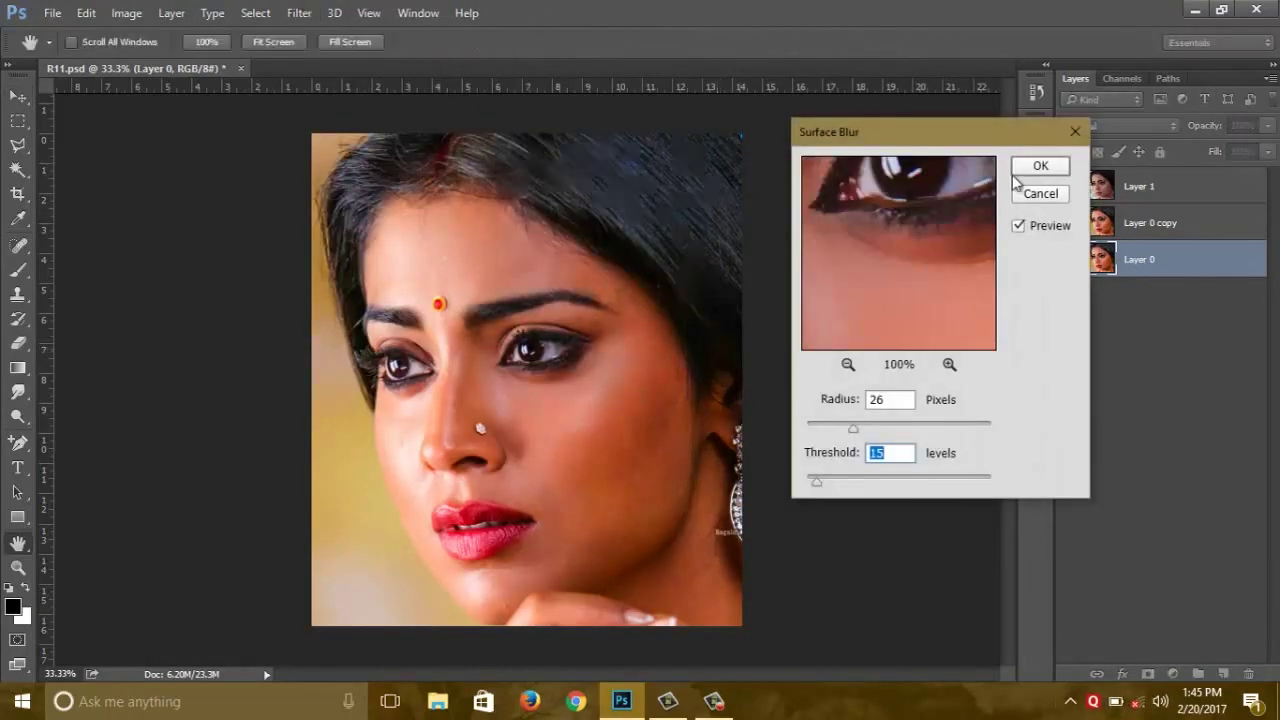
pyautogui.click(1040, 166)
# - Show and select Layer 0 copy, take the Eraser, zoom to 50% and halve the brush
pyautogui.click(1070, 222)
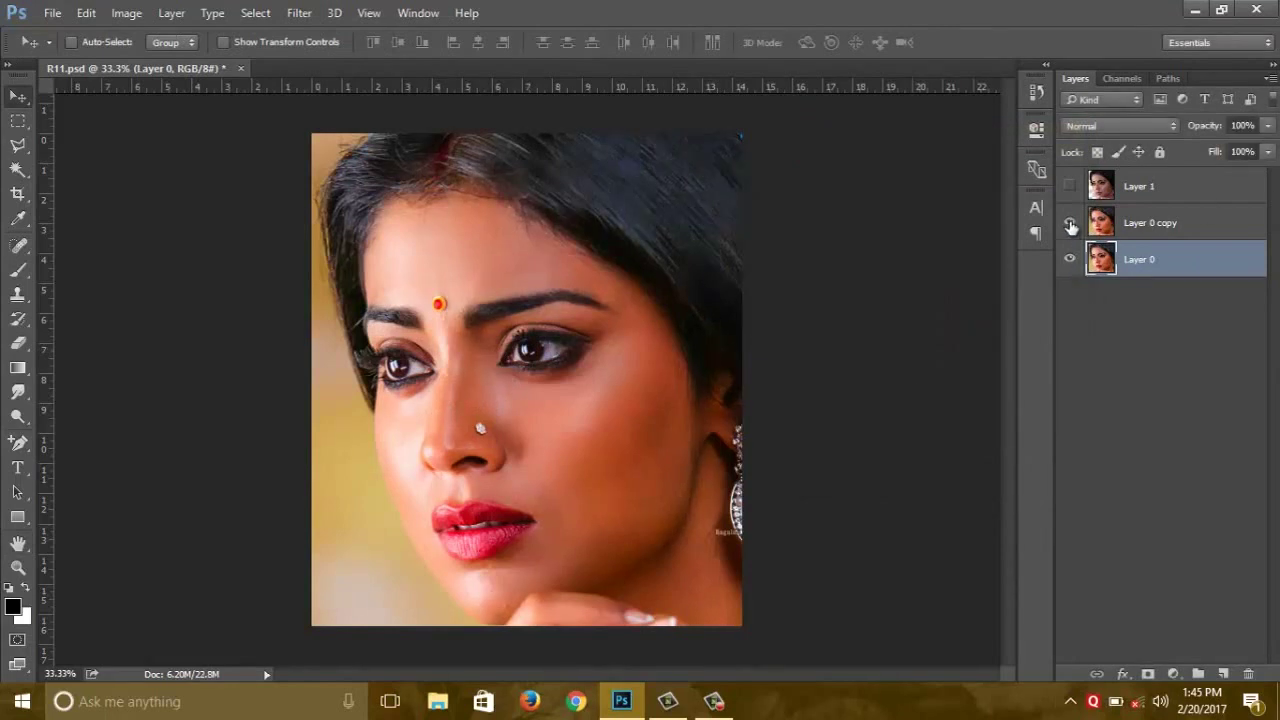
pyautogui.click(1156, 214)
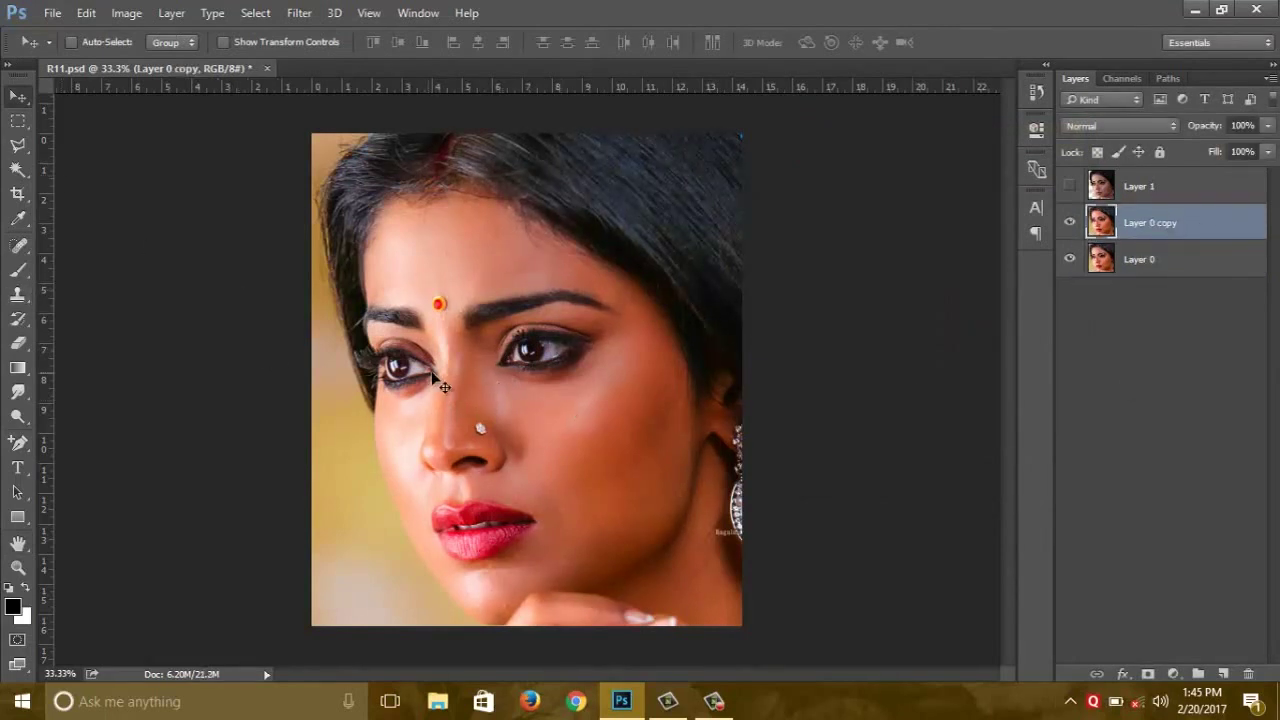
pyautogui.click(18, 343)
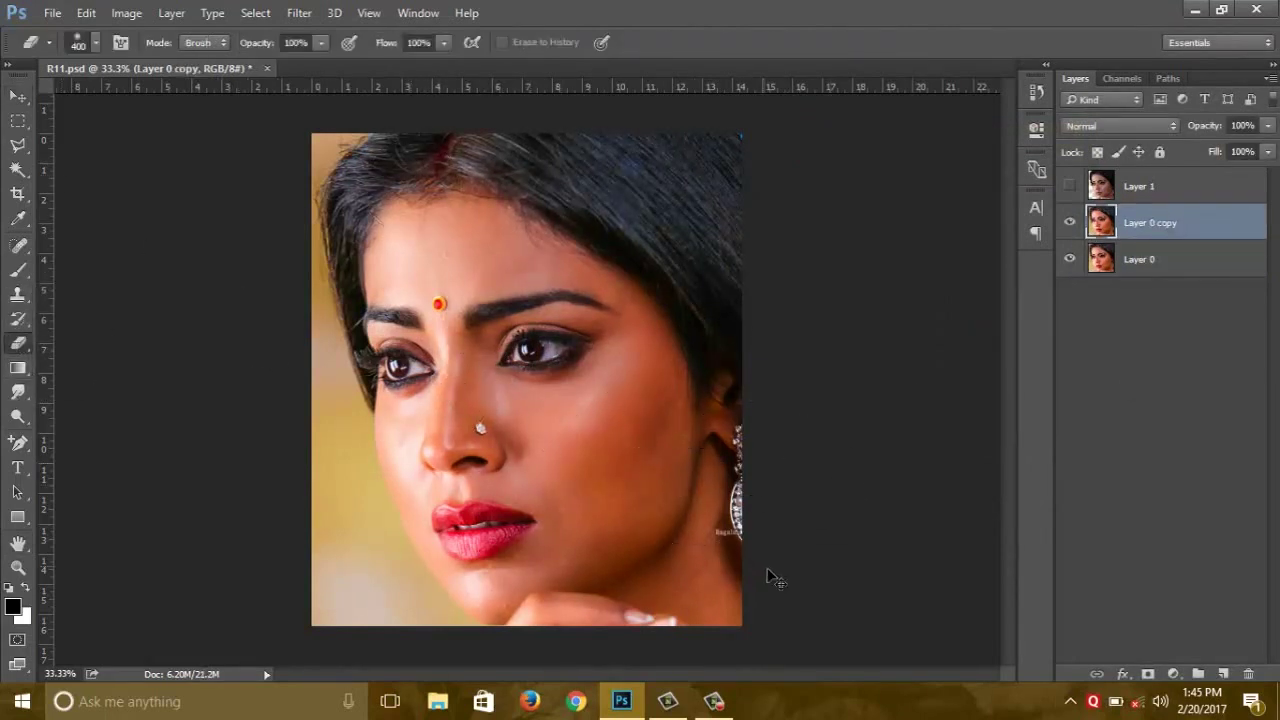
pyautogui.hotkey('ctrl', '+')
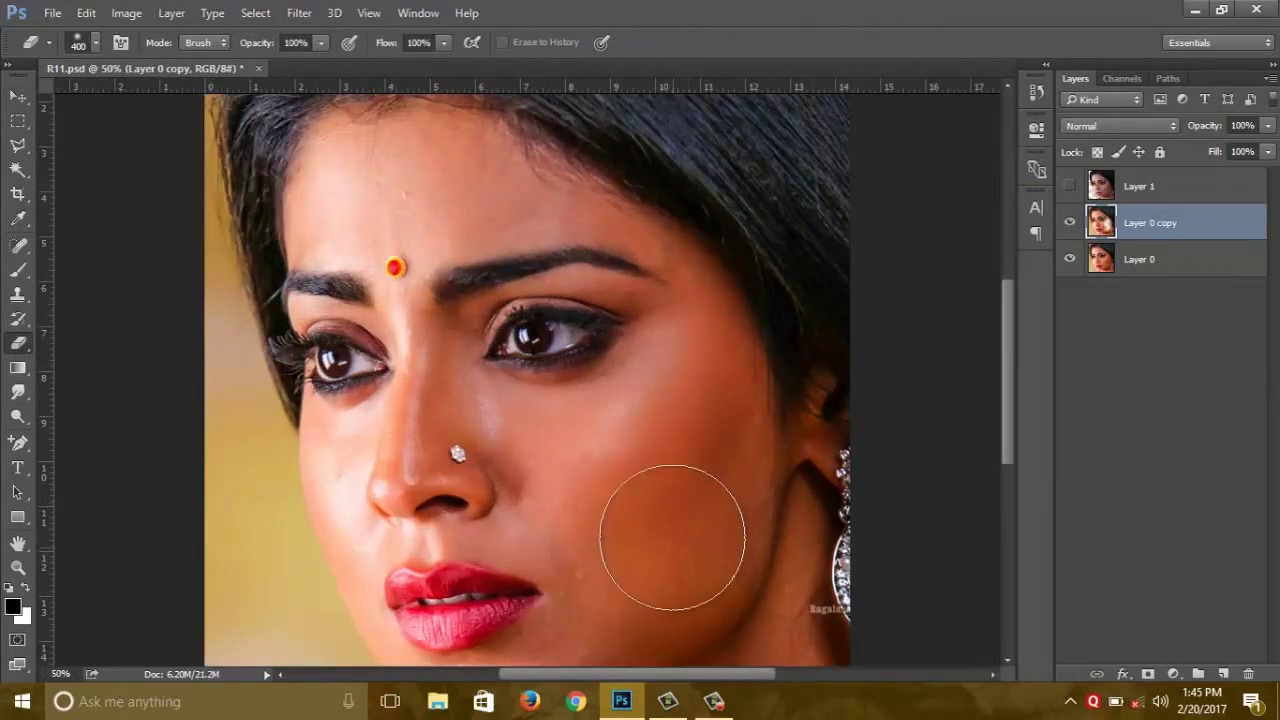
pyautogui.scroll(-3, 689, 517)
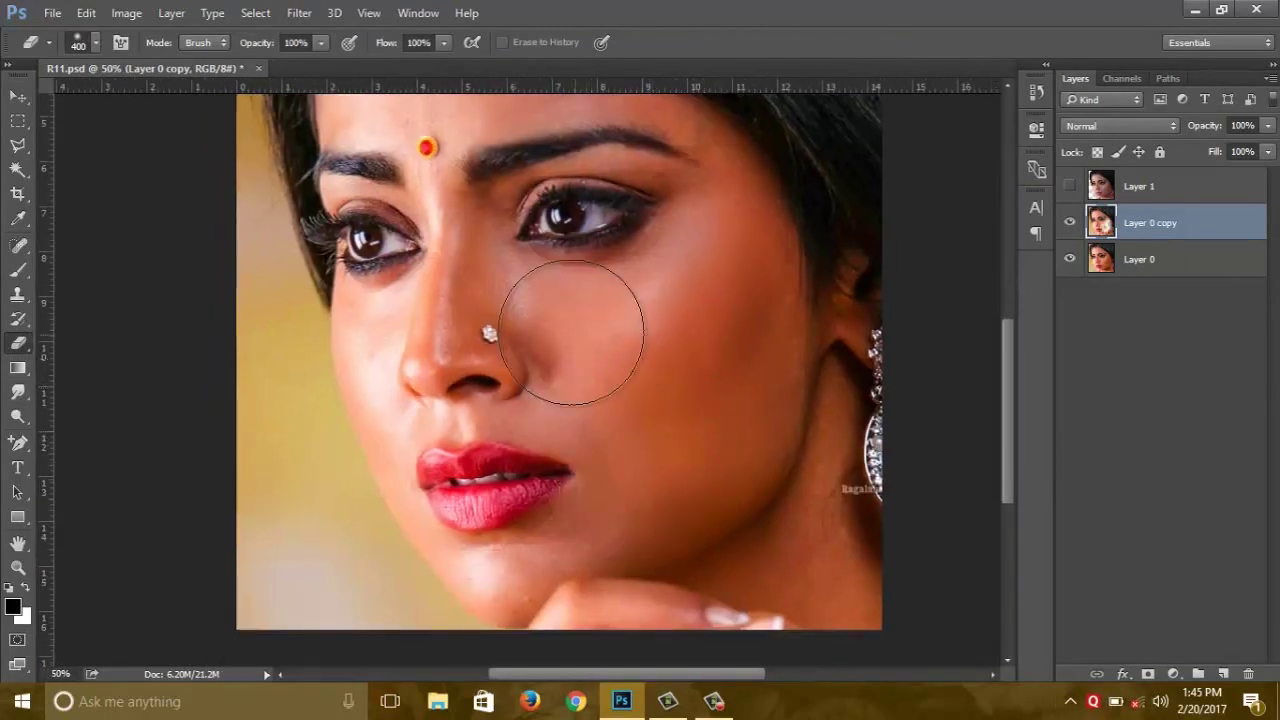
pyautogui.press('[')
pyautogui.press('[')
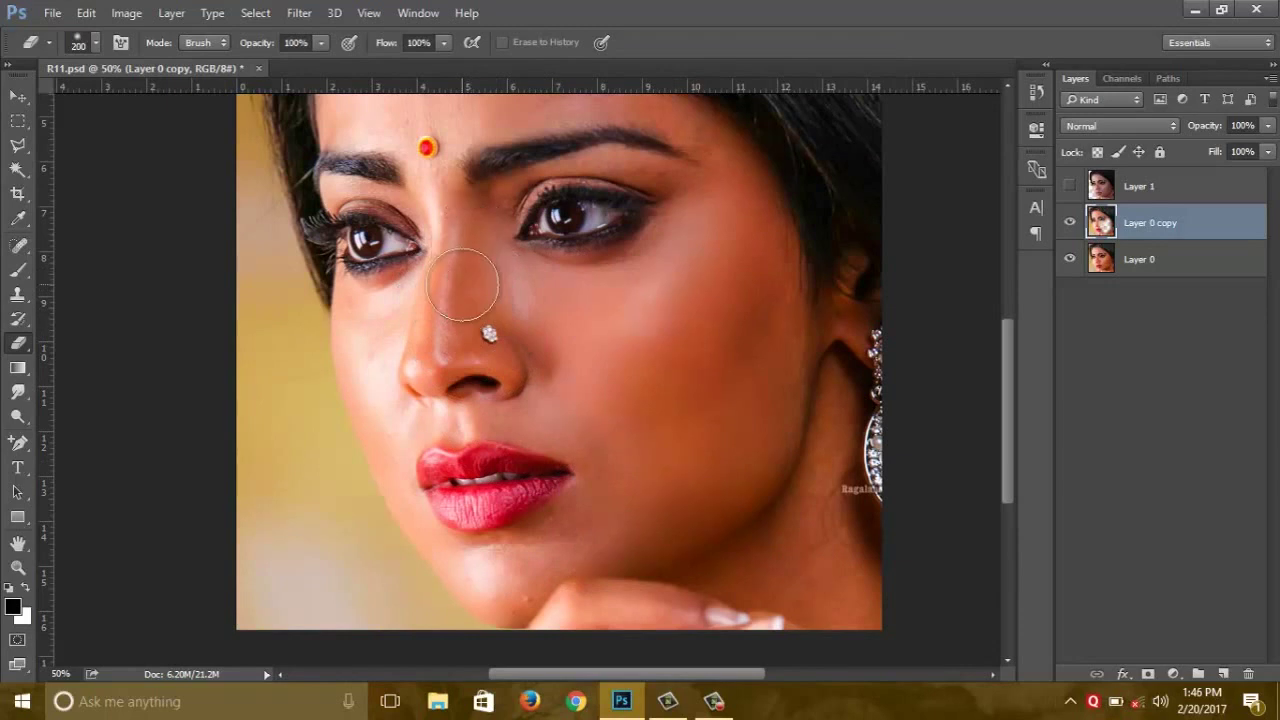
# - Erase the copy layer over the cheek, lips, eyes, forehead and top hair
pyautogui.moveTo(401, 320); pyautogui.dragTo(542, 368)
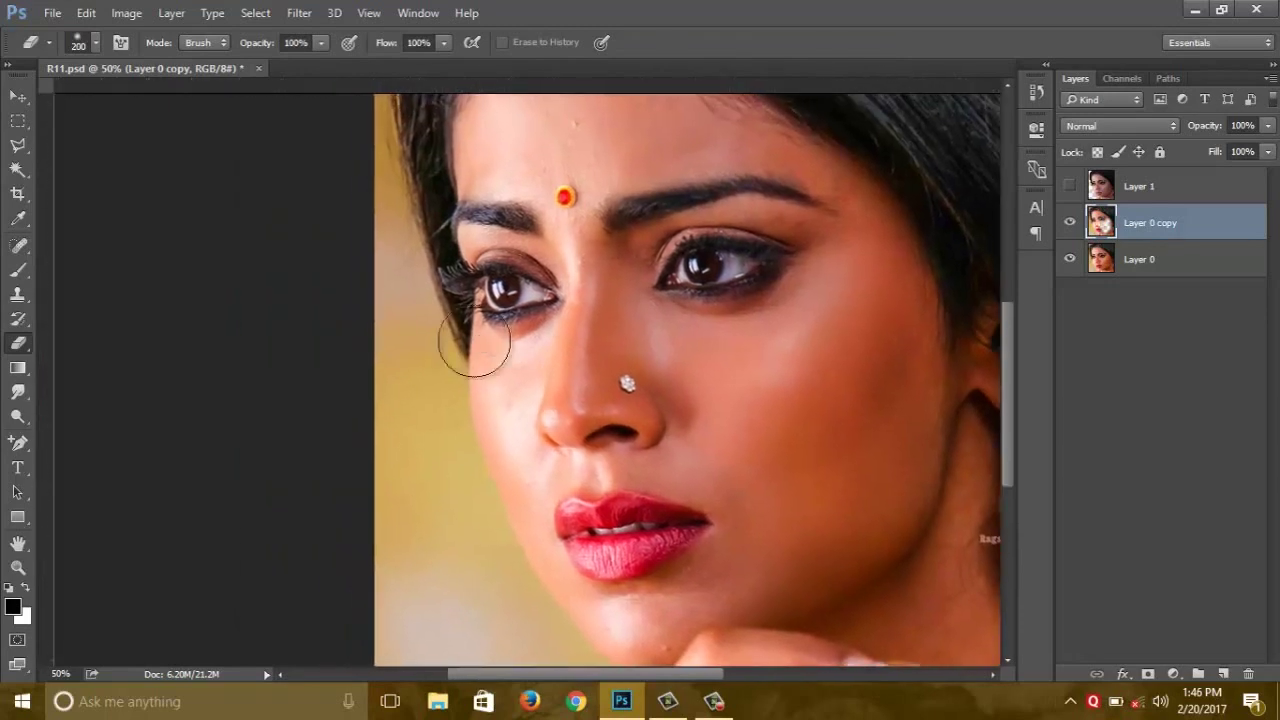
pyautogui.moveTo(447, 367); pyautogui.dragTo(316, 166)
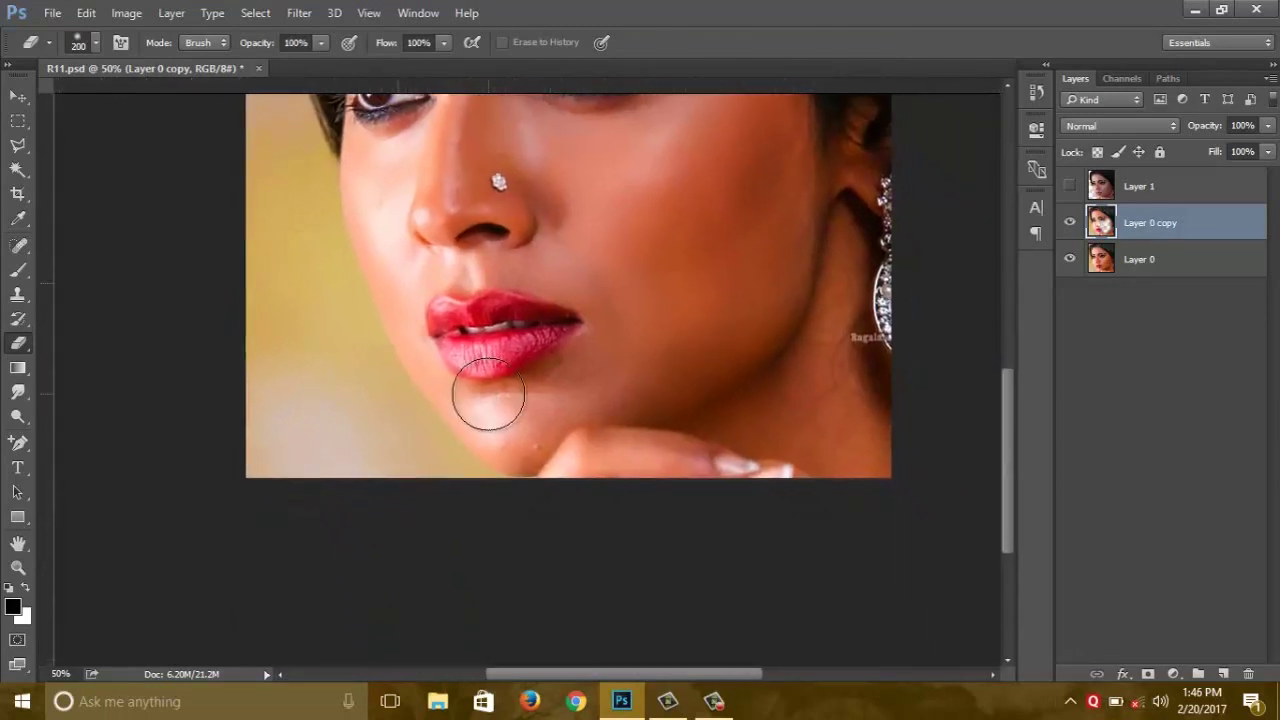
pyautogui.moveTo(710, 385); pyautogui.dragTo(657, 646)
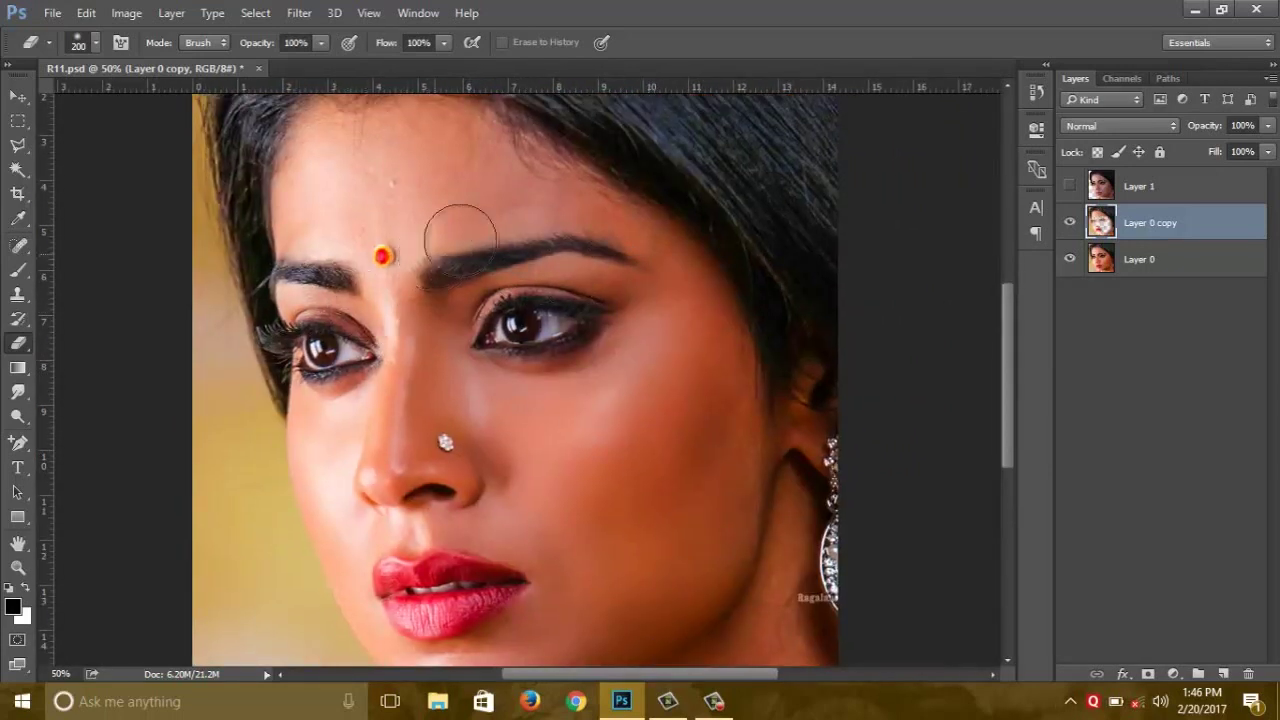
pyautogui.moveTo(654, 337); pyautogui.dragTo(676, 452)
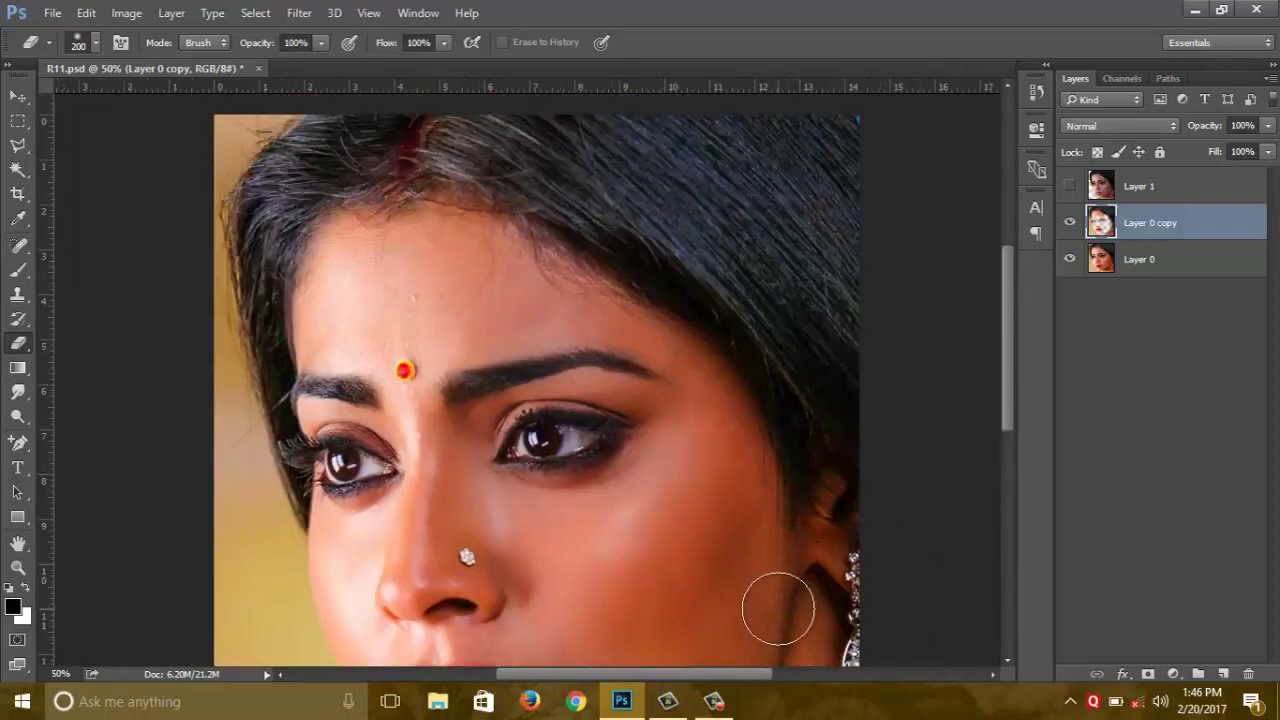
pyautogui.moveTo(760, 570); pyautogui.dragTo(749, 457)
pyautogui.moveTo(533, 459); pyautogui.dragTo(664, 566)
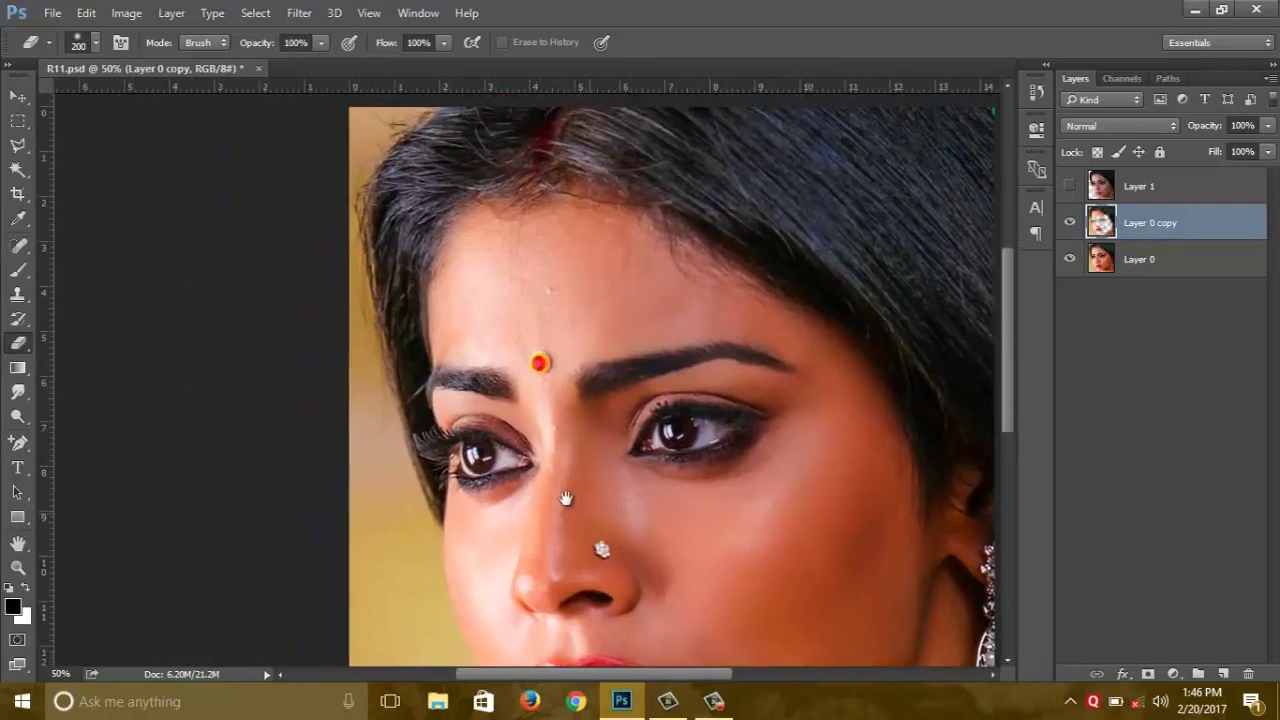
pyautogui.press(']')
pyautogui.press(']')
pyautogui.press(']')
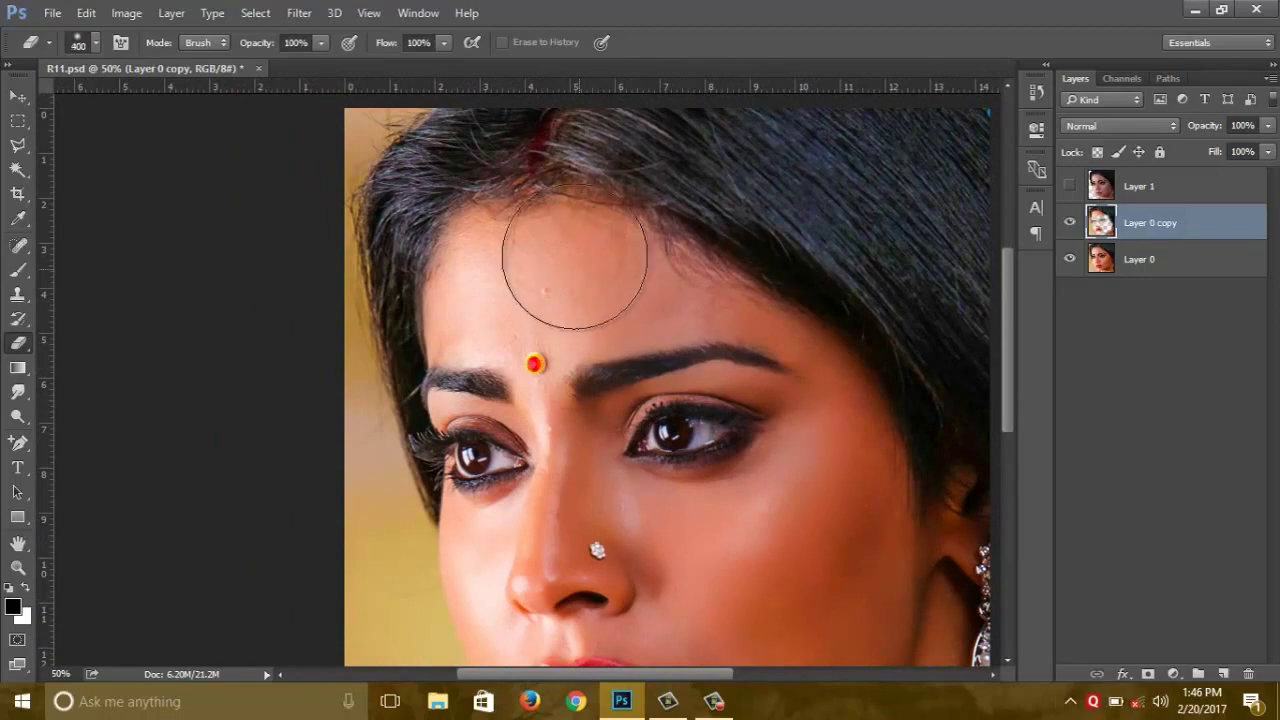
pyautogui.hotkey('ctrl', '-')
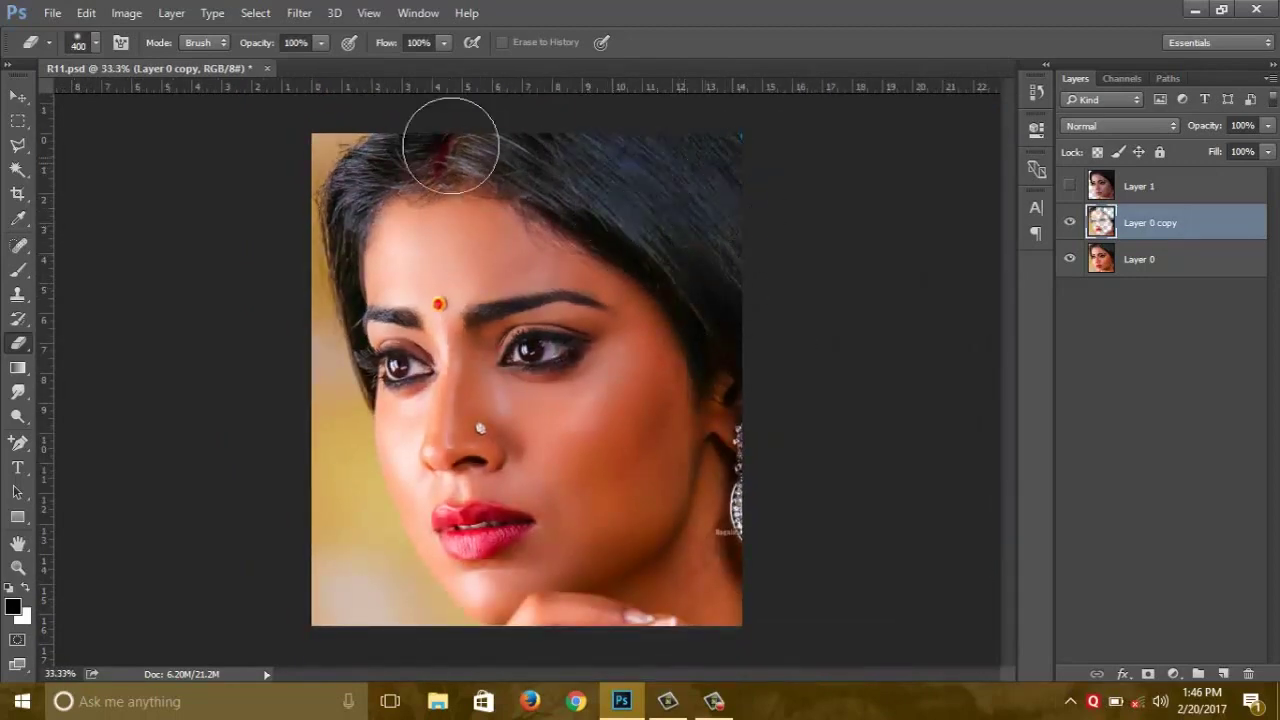
pyautogui.moveTo(451, 143); pyautogui.dragTo(355, 240)
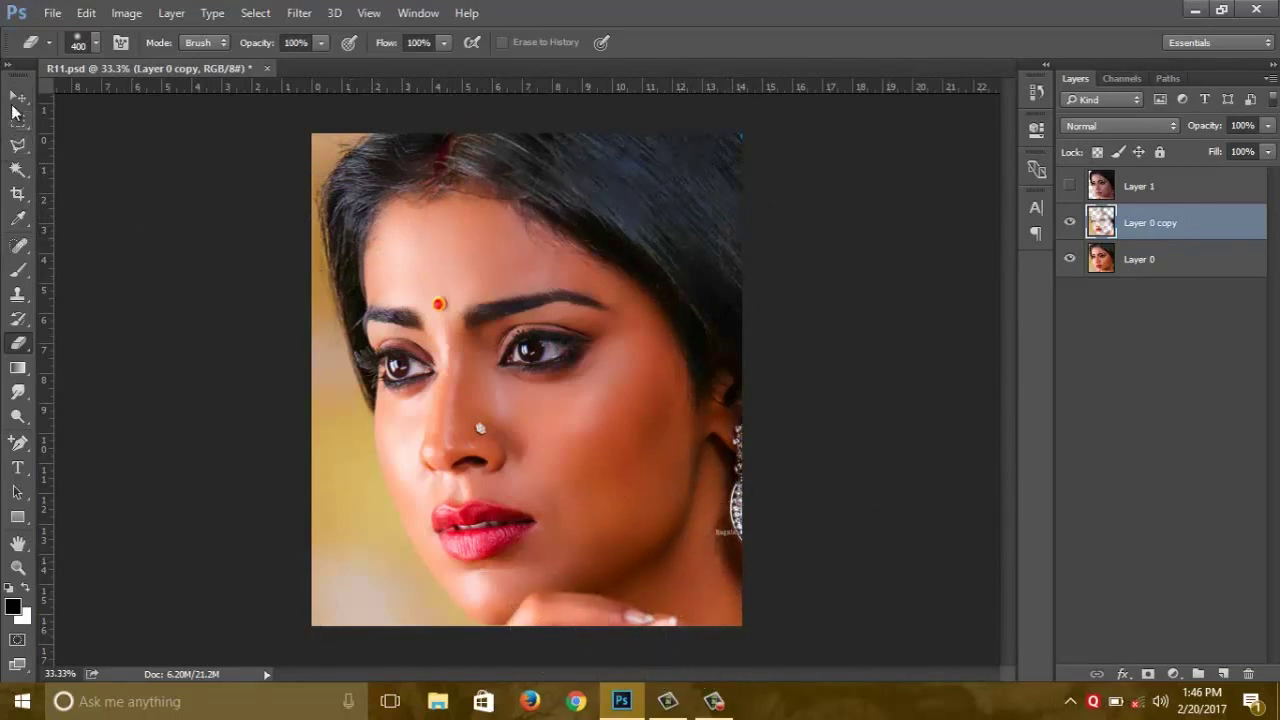
pyautogui.click(14, 104)
# - Stamp visible layers into Layer 2 and apply Unsharp Mask: Amount 160%, Radius 5.3, Threshold 2
pyautogui.hotkey('ctrl', 'alt', 'shift', 'e')
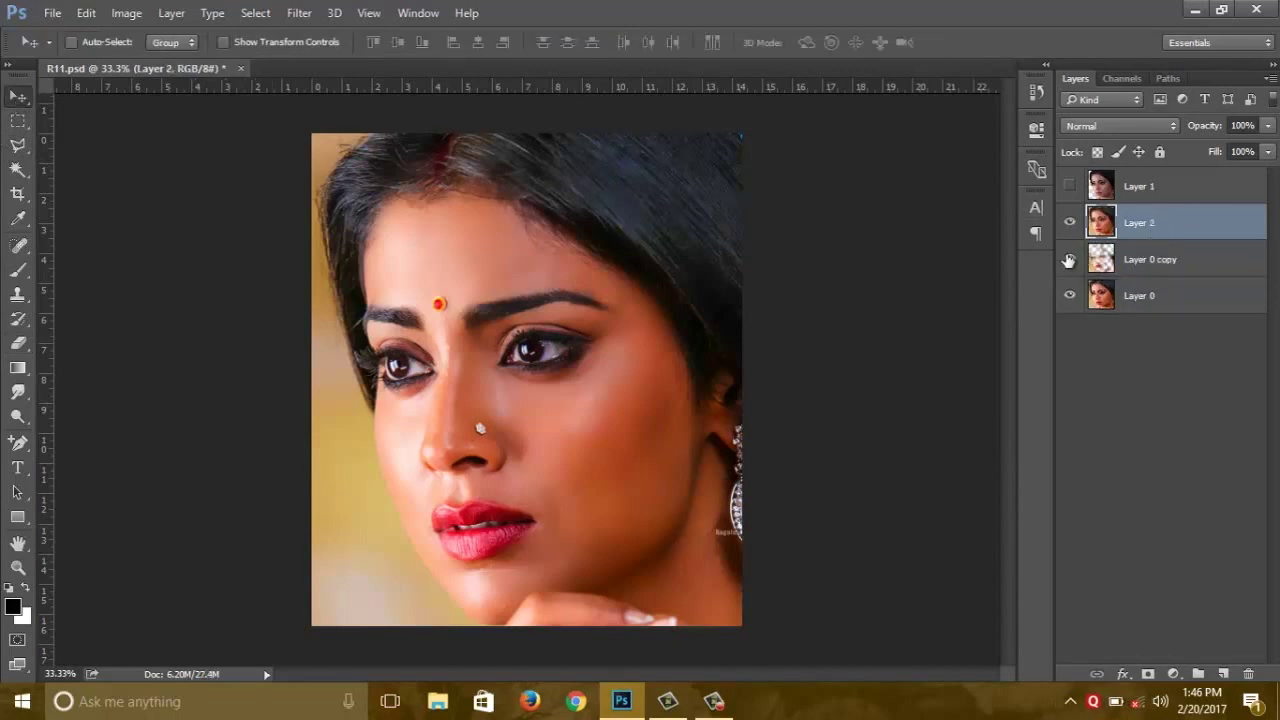
pyautogui.click(297, 13)
pyautogui.moveTo(318, 327)
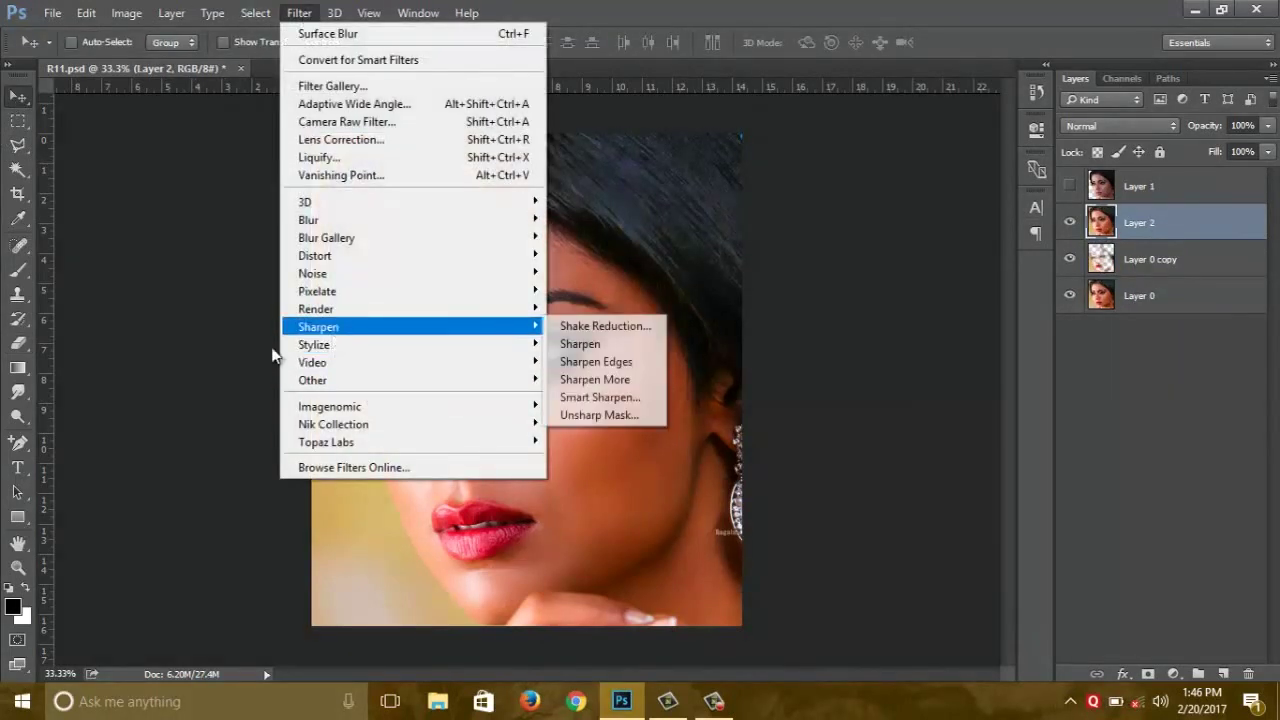
pyautogui.click(630, 413)
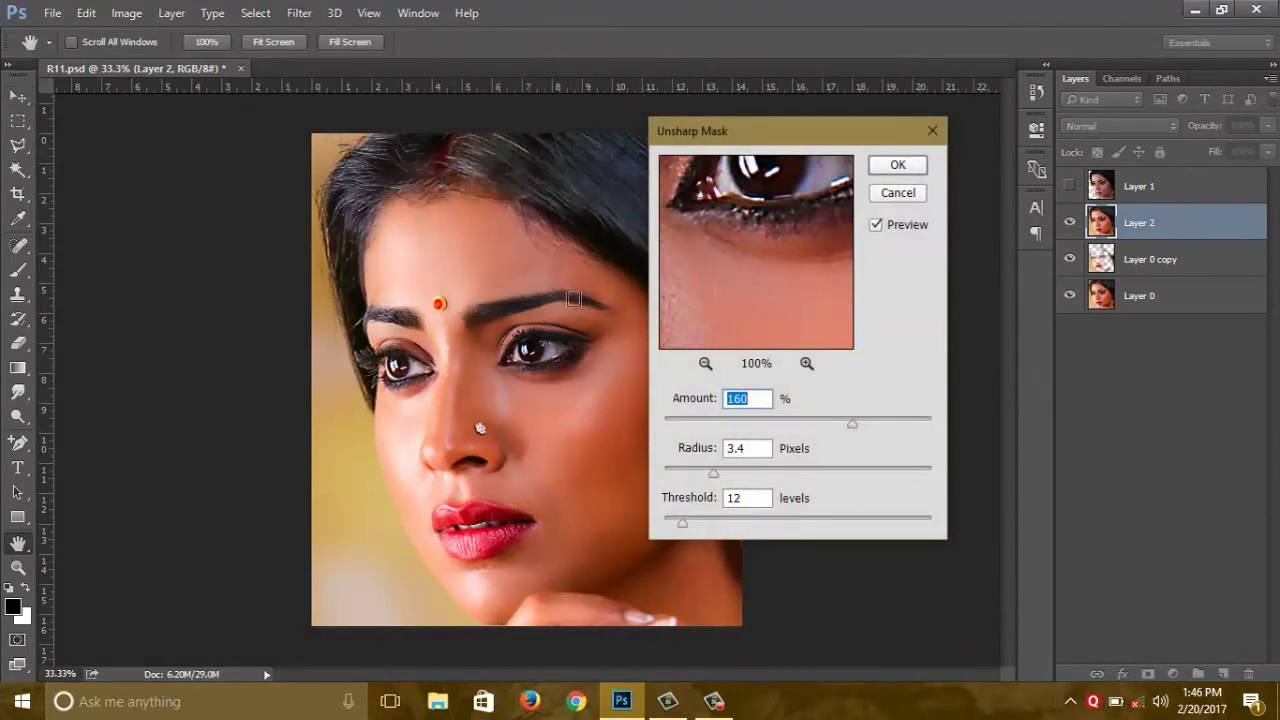
pyautogui.click(739, 471)
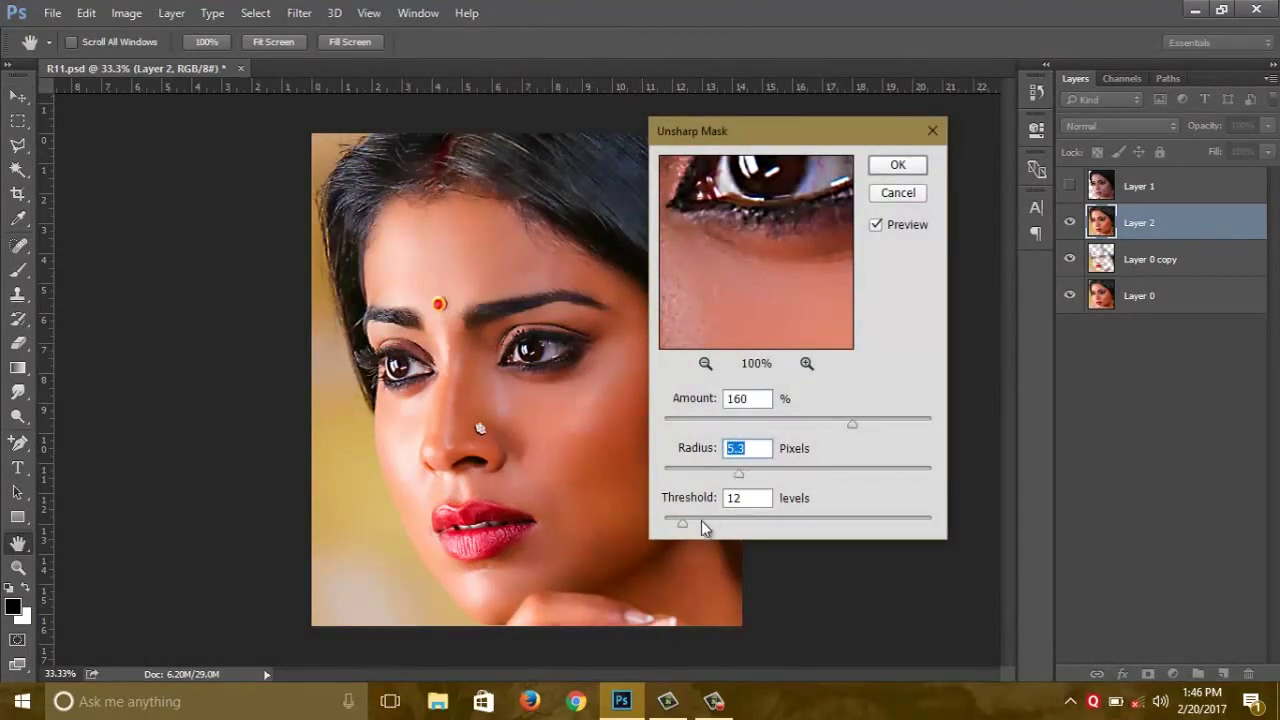
pyautogui.click(733, 527)
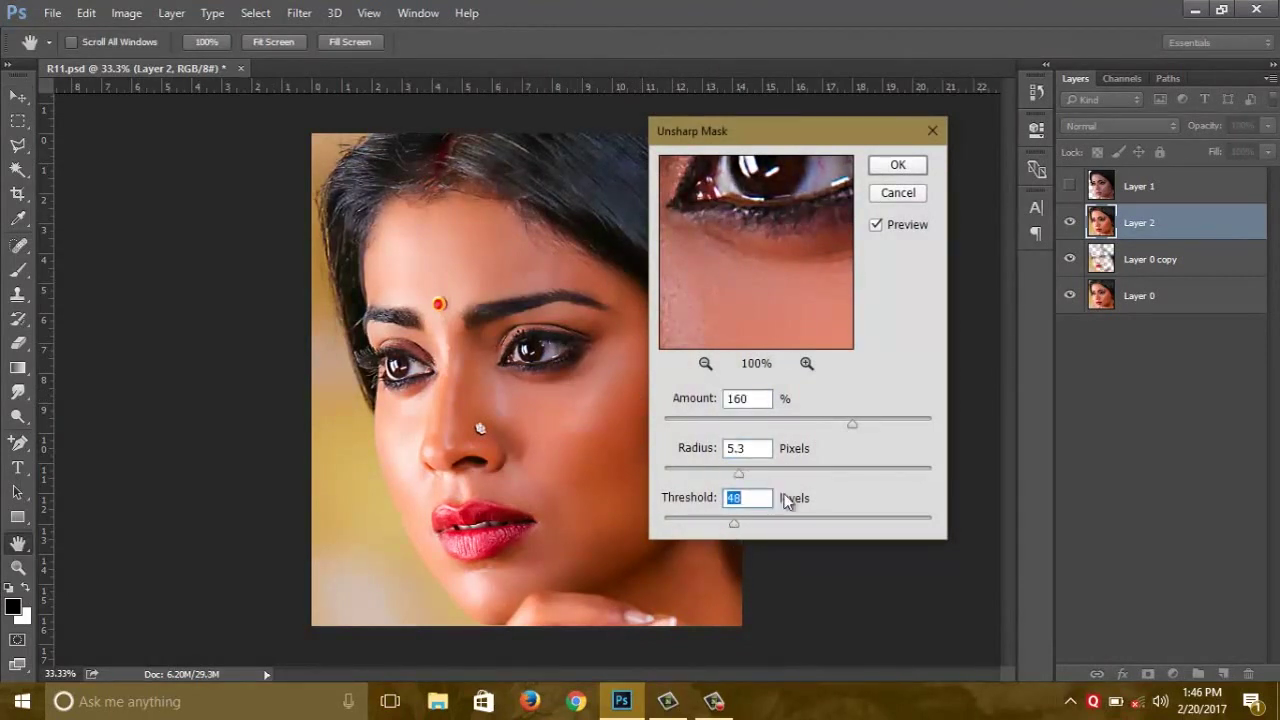
pyautogui.write('2')
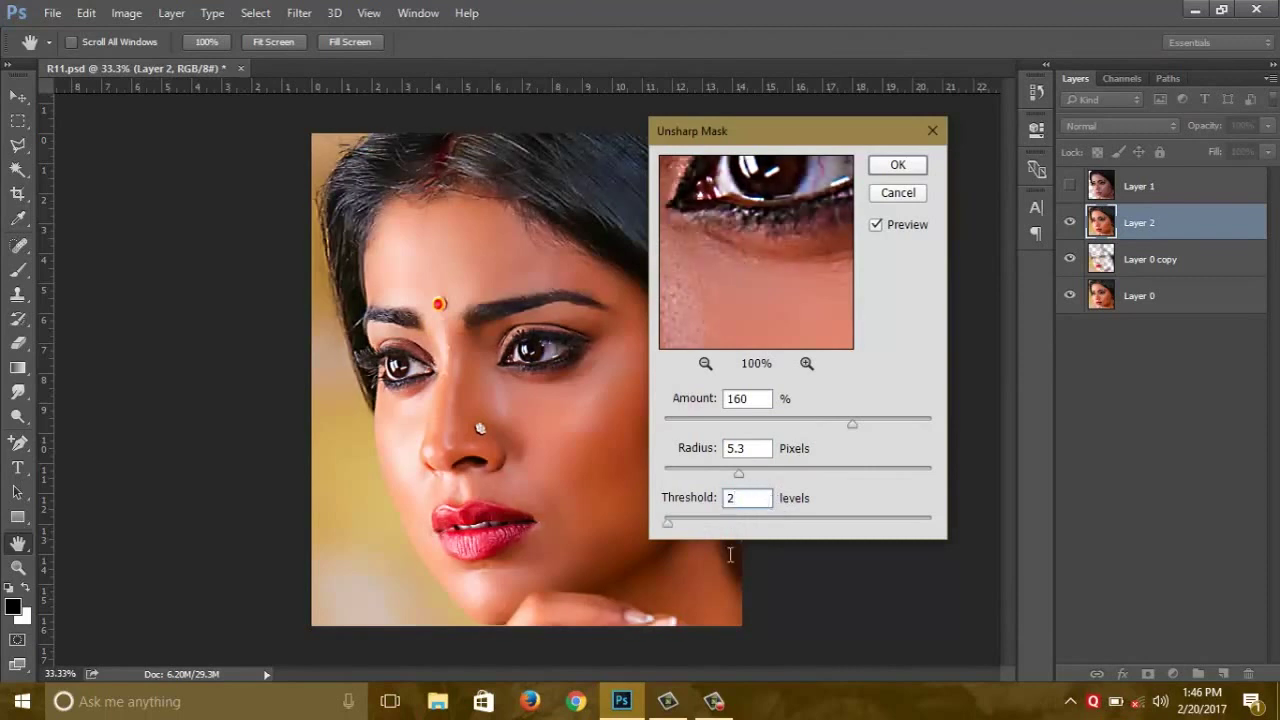
pyautogui.click(898, 165)
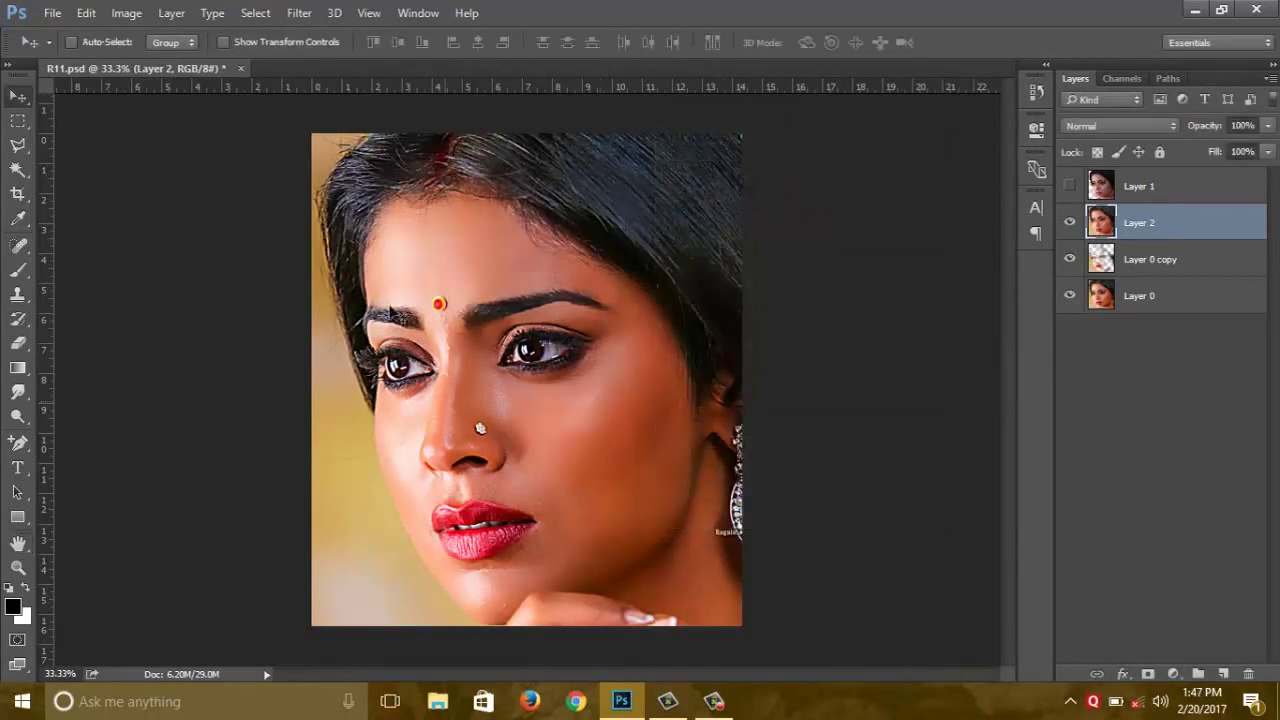
# - Launch Nik Collection's Color Efex Pro 4 on Layer 2
pyautogui.click(299, 13)
pyautogui.click(608, 434)
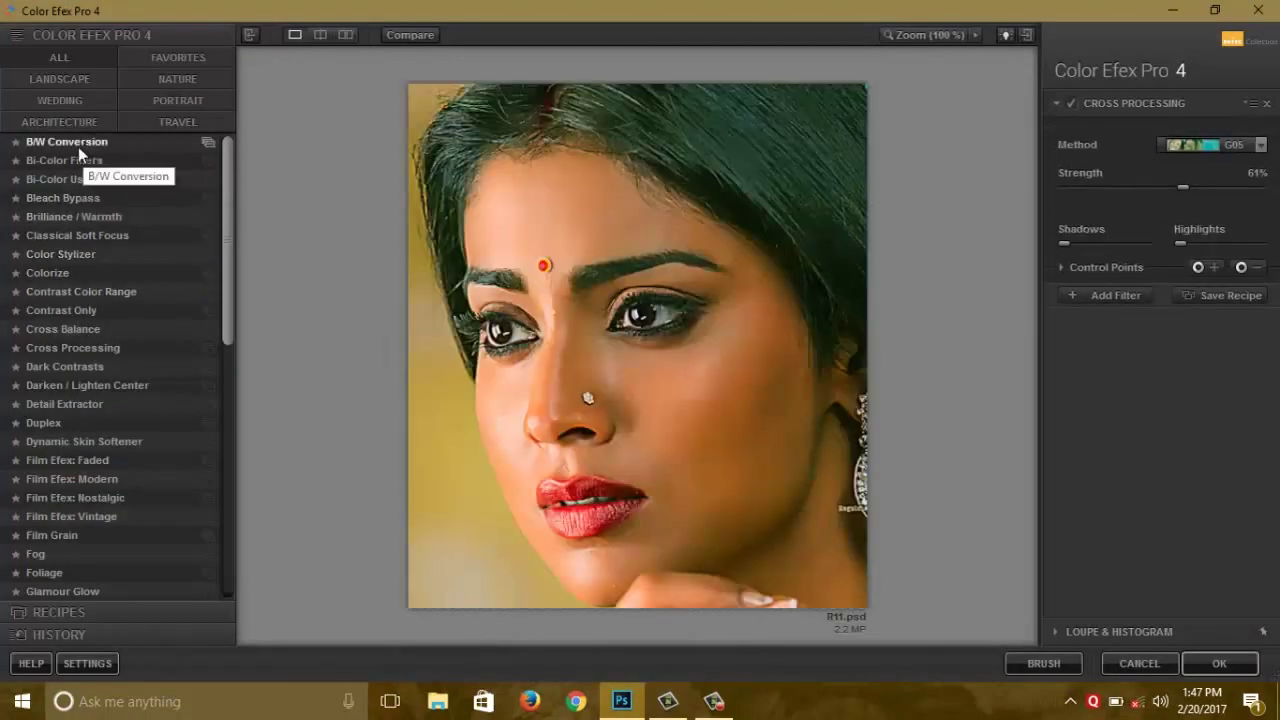
# - Preview B/W Conversion, Bi-Color, Brilliance/Warmth, Color Stylizer and Dark Contrasts filters
pyautogui.click(78, 141)
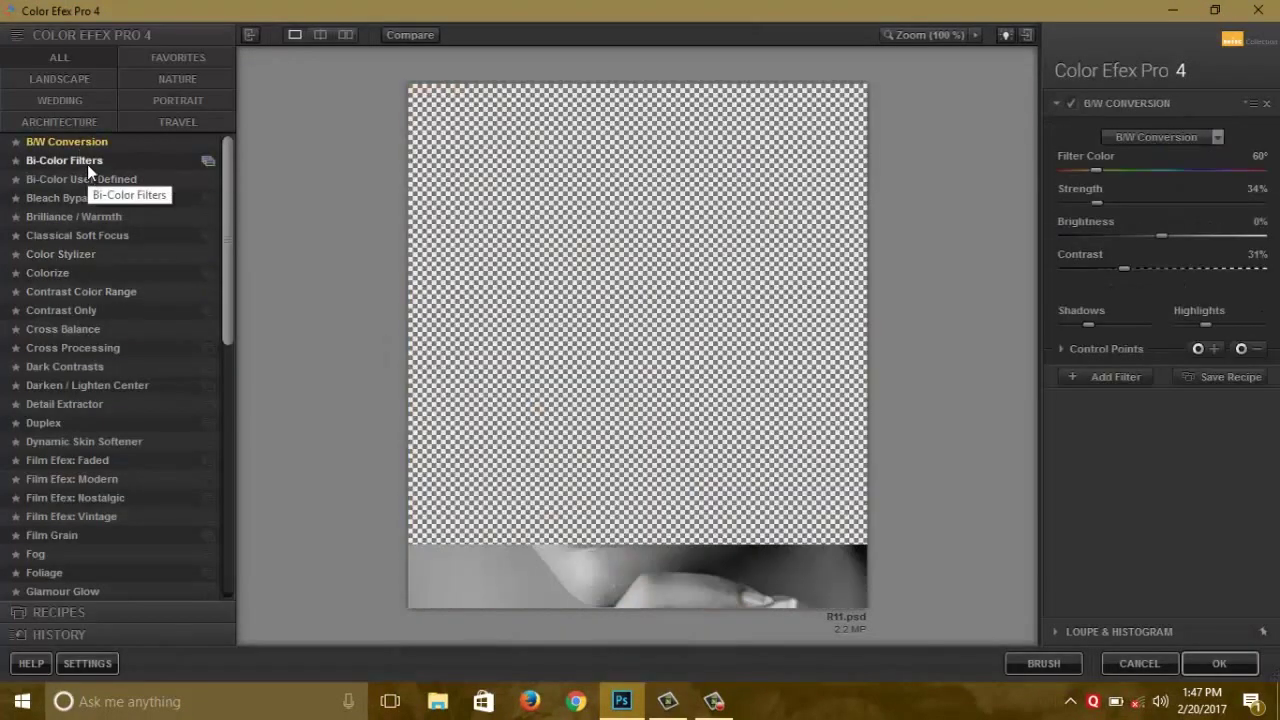
pyautogui.click(87, 164)
pyautogui.click(88, 179)
pyautogui.click(88, 198)
pyautogui.click(88, 216)
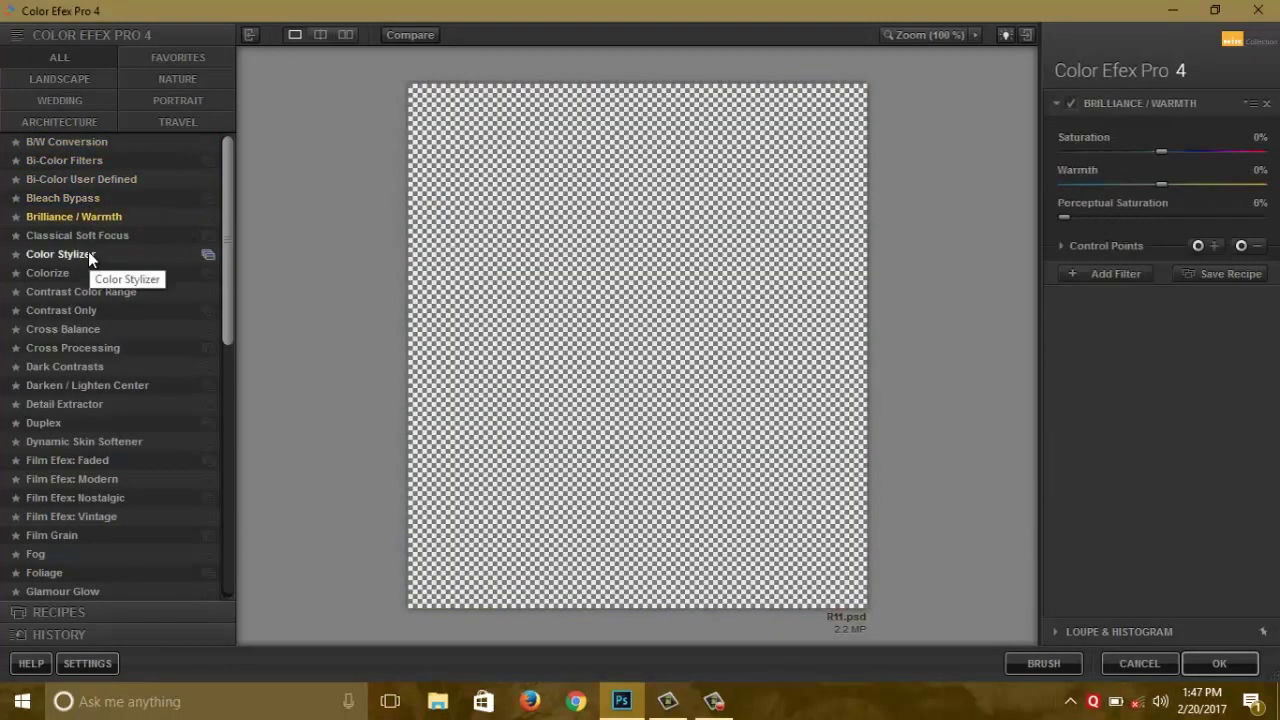
pyautogui.click(88, 254)
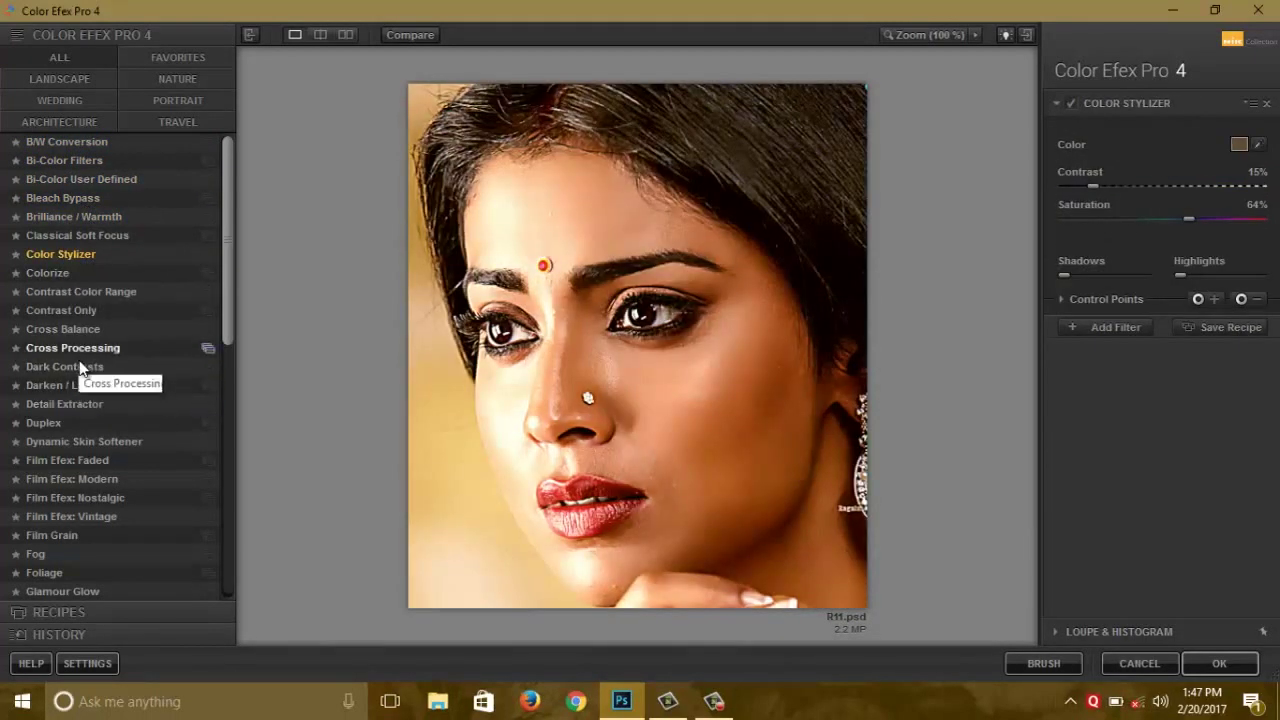
pyautogui.click(81, 364)
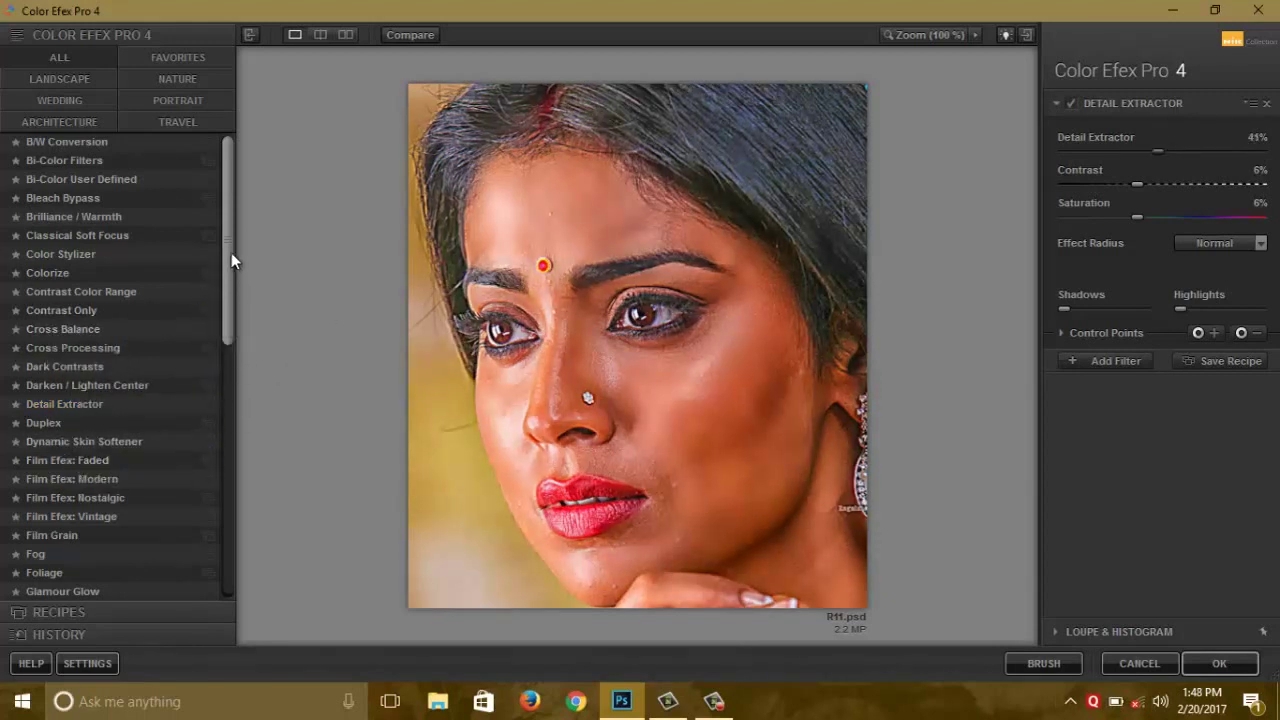
# - Reapply Detail Extractor with contrast 38% and strength 36%
pyautogui.scroll(-1, 230, 257)
pyautogui.click(100, 378)
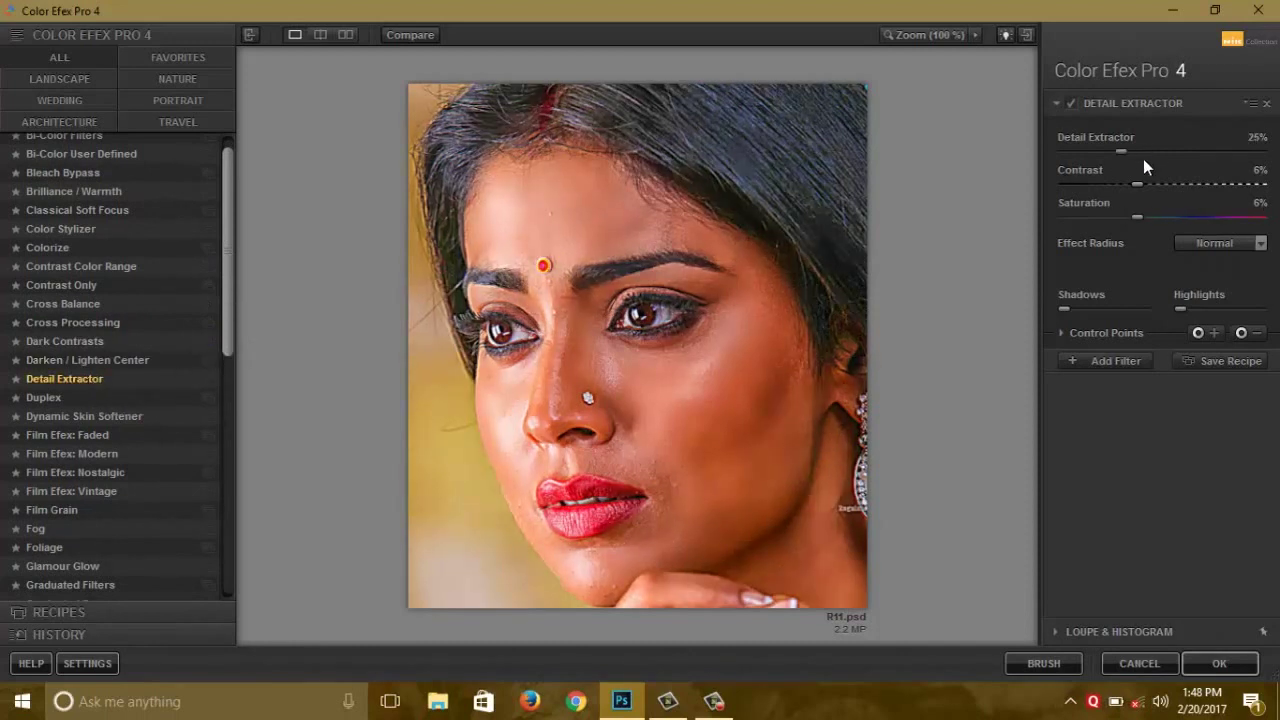
pyautogui.moveTo(1137, 184); pyautogui.dragTo(1196, 184)
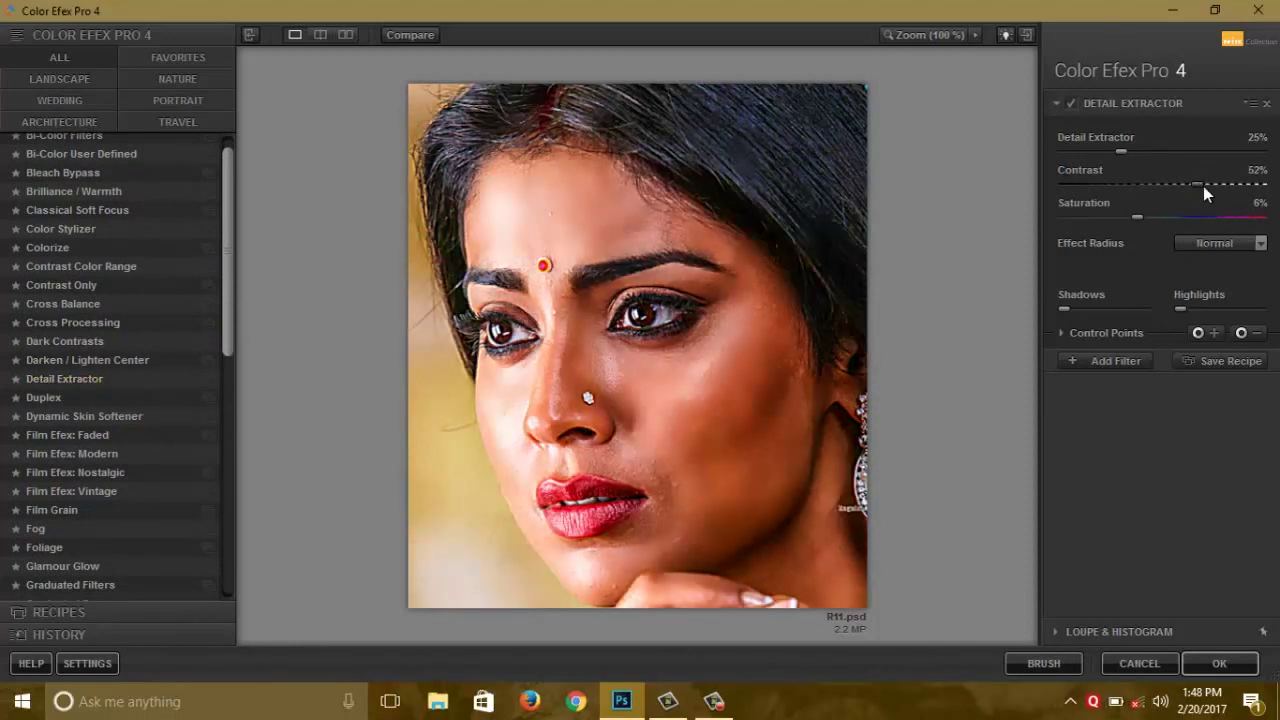
pyautogui.click(1180, 186)
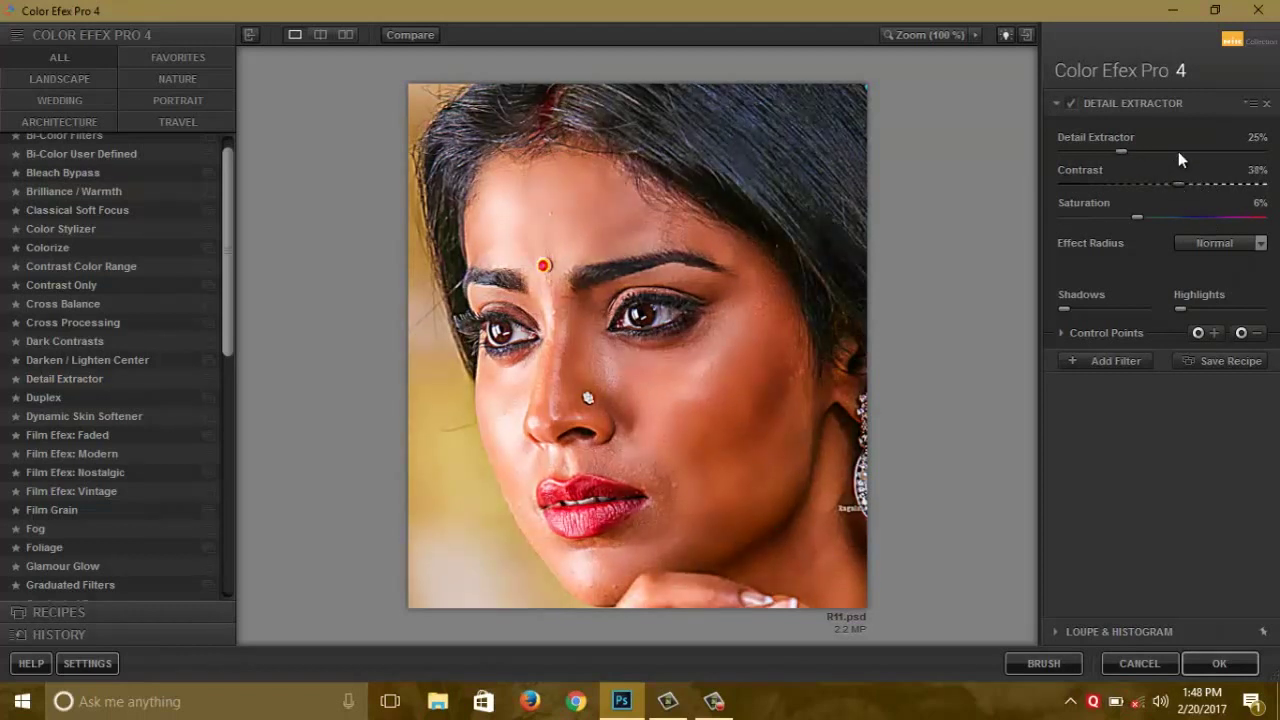
pyautogui.click(1178, 151)
pyautogui.moveTo(1188, 151); pyautogui.dragTo(1148, 151)
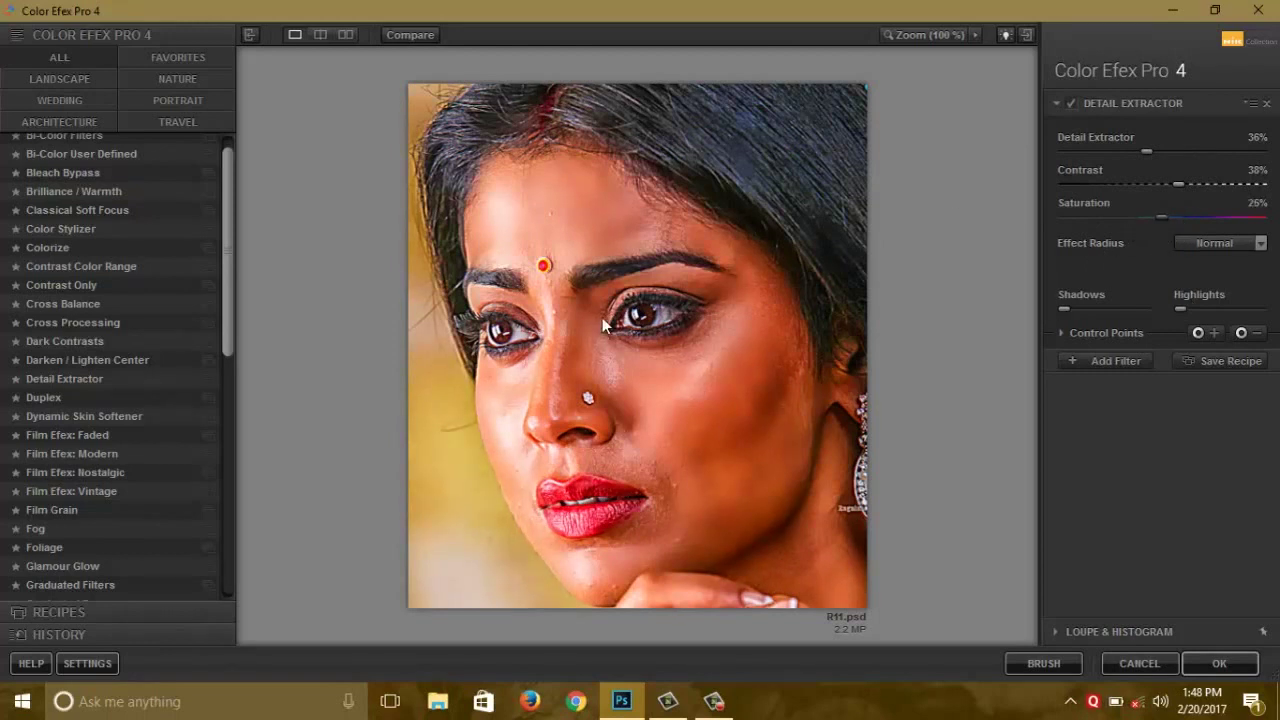
# - Add Cross Processing as a second filter, method G05 at 63% strength, and apply to Photoshop
pyautogui.click(1095, 362)
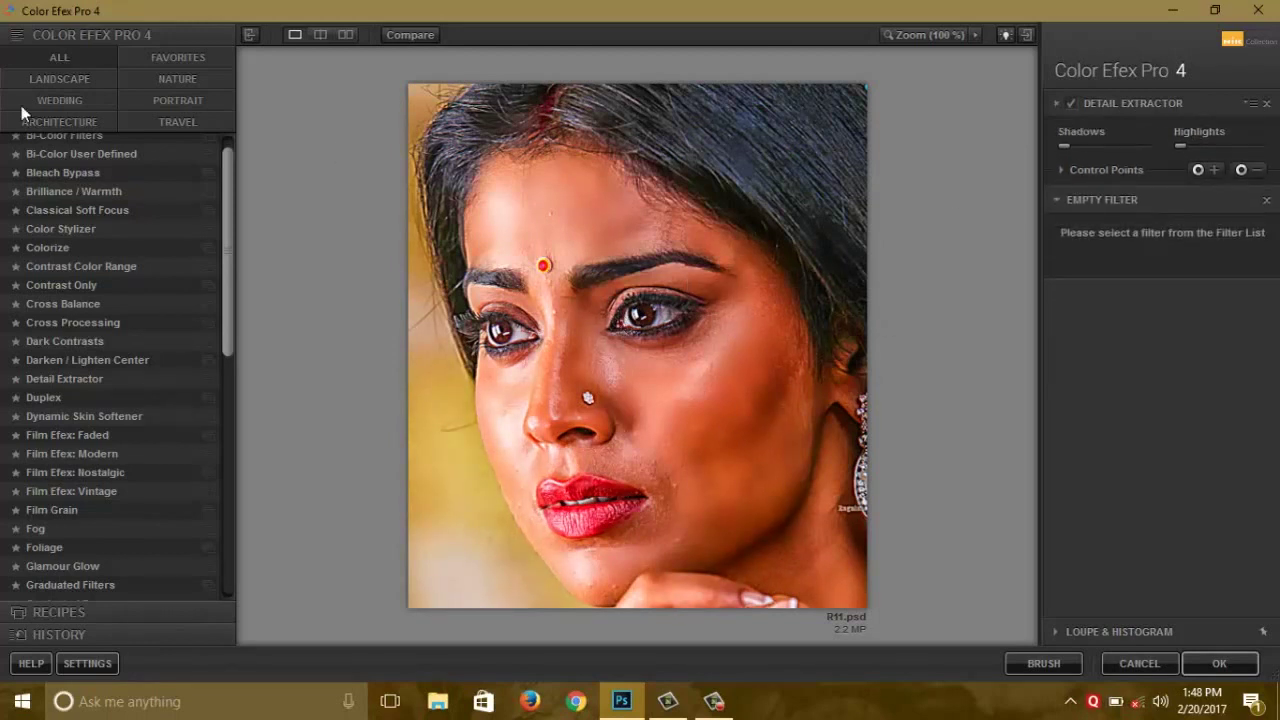
pyautogui.scroll(1, 190, 264)
pyautogui.click(88, 366)
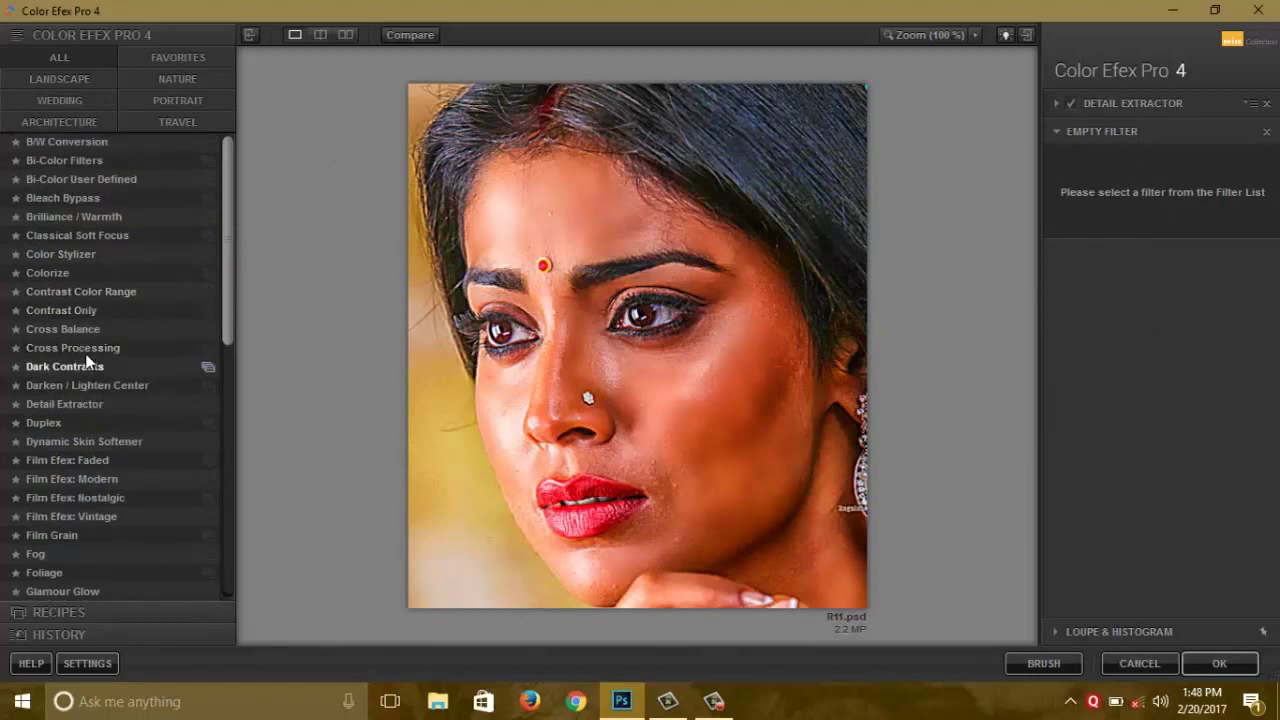
pyautogui.click(88, 348)
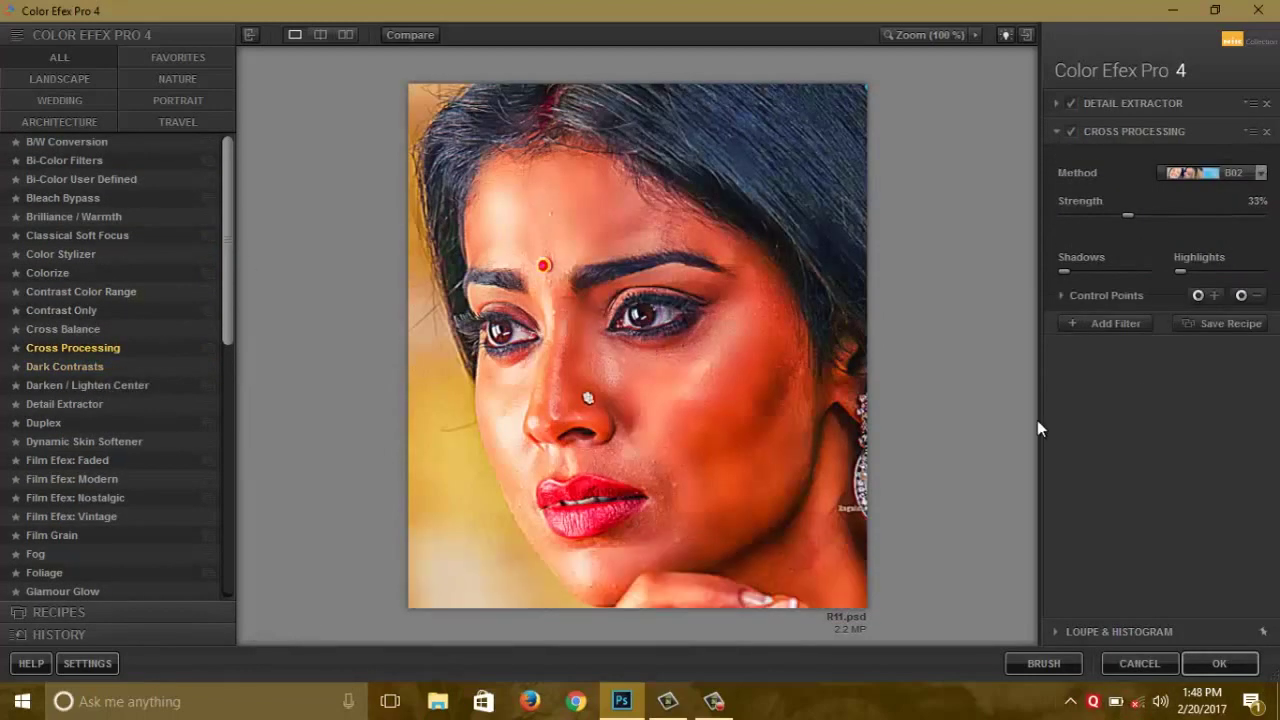
pyautogui.click(1200, 174)
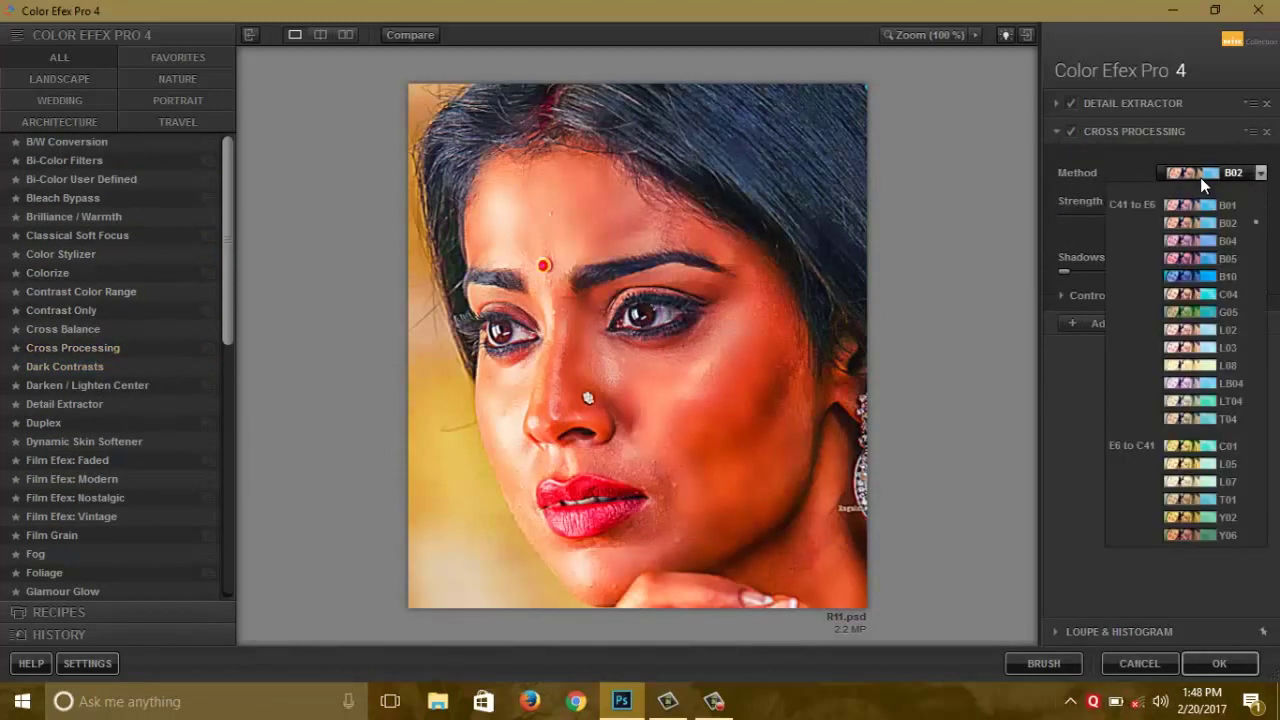
pyautogui.click(1218, 312)
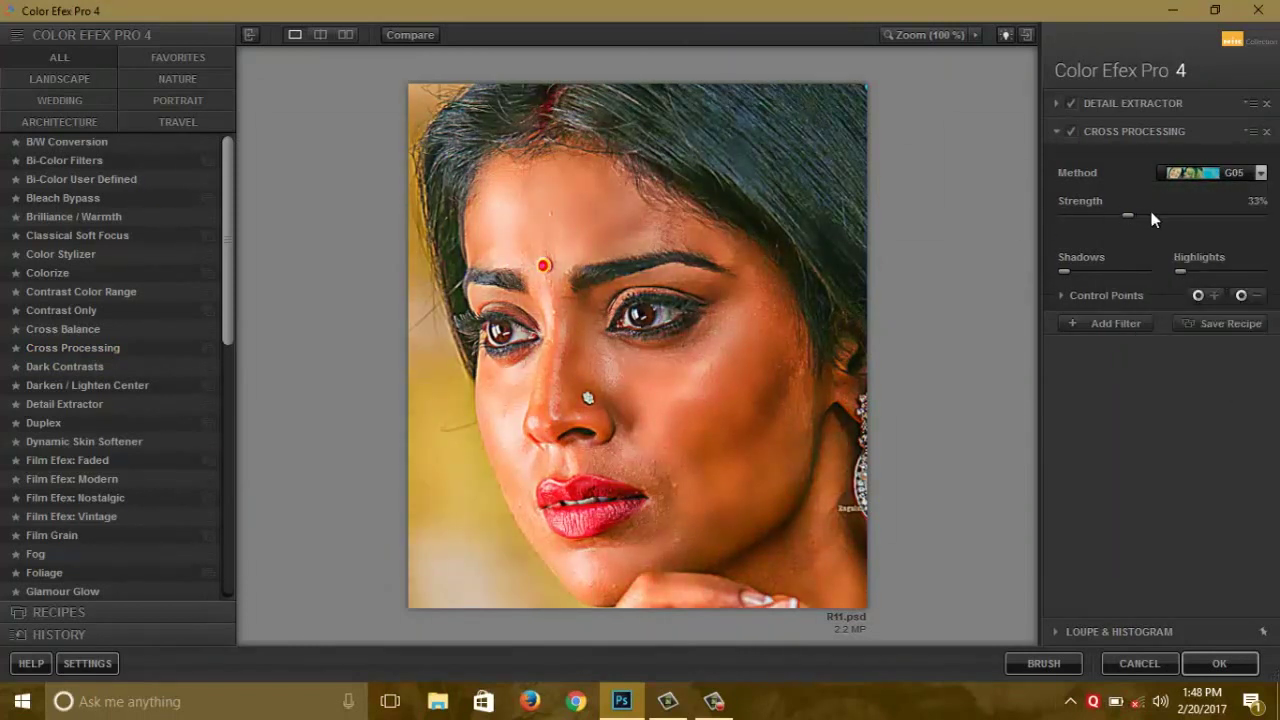
pyautogui.moveTo(1151, 215); pyautogui.dragTo(1195, 216)
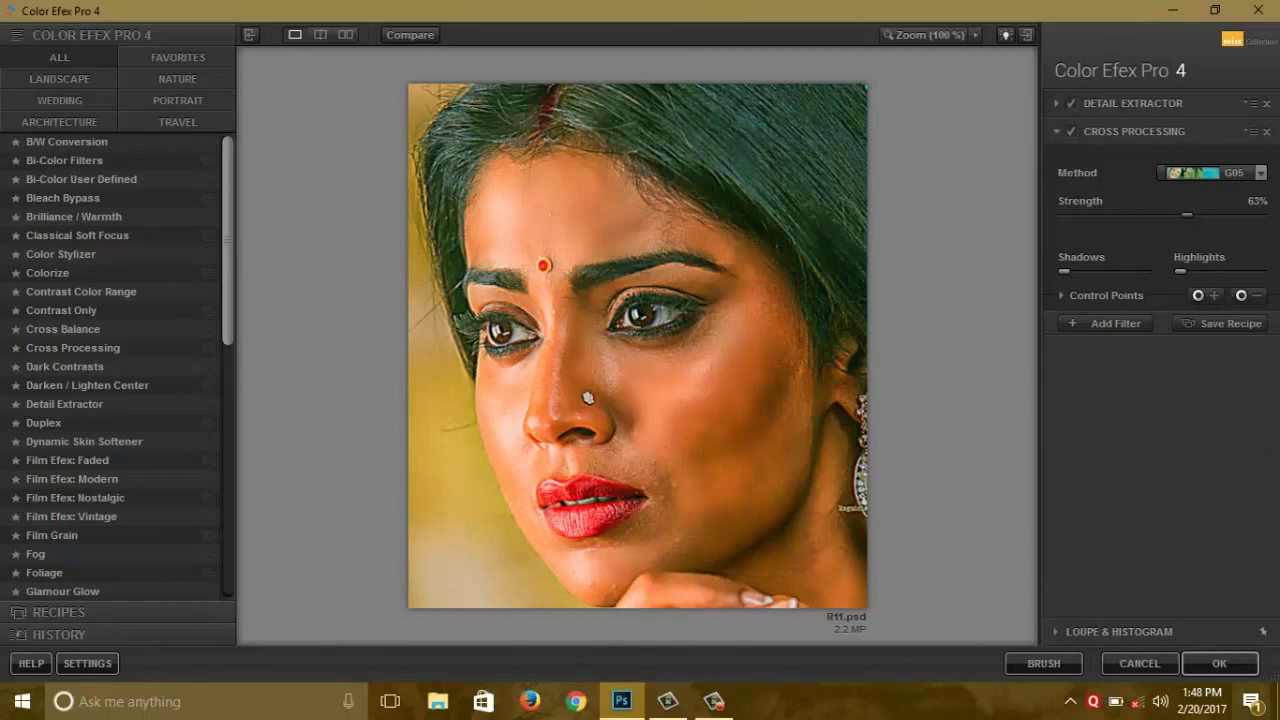
pyautogui.click(1219, 663)
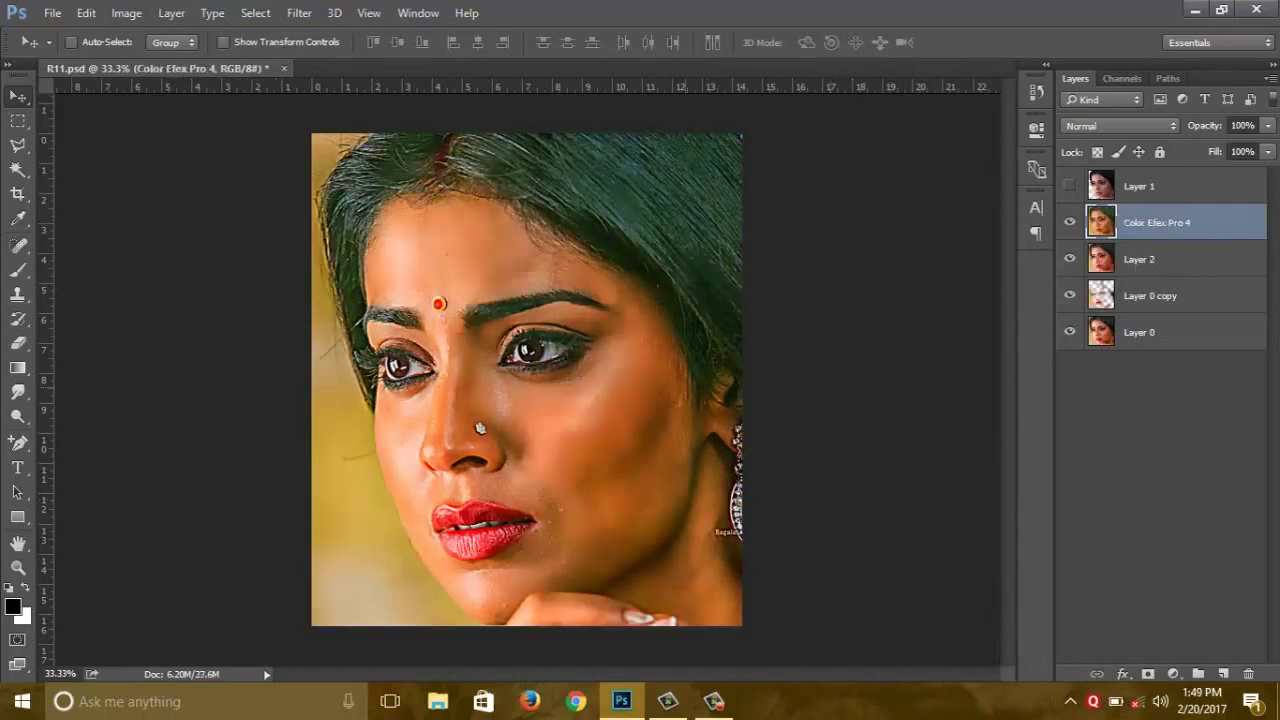
# - Set the Color Efex Pro 4 layer to 52% opacity and add a new empty Layer 3
pyautogui.moveTo(1203, 155); pyautogui.dragTo(1198, 157)
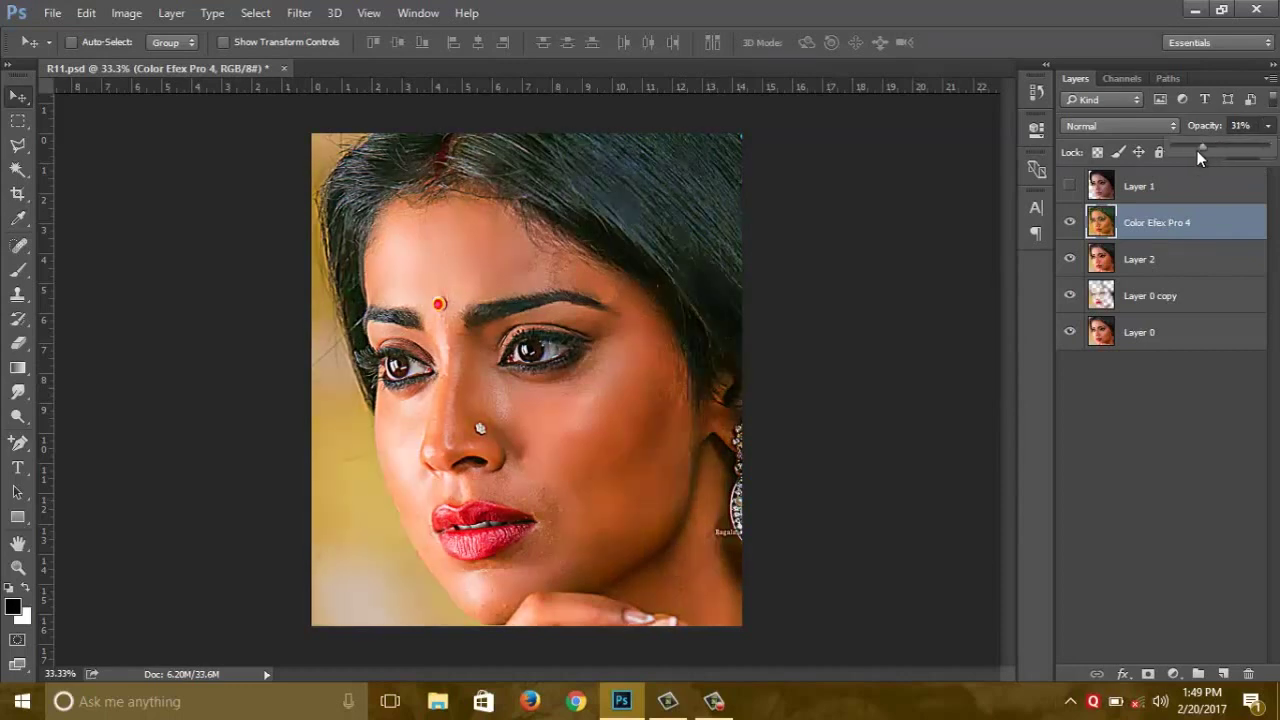
pyautogui.click(1070, 240)
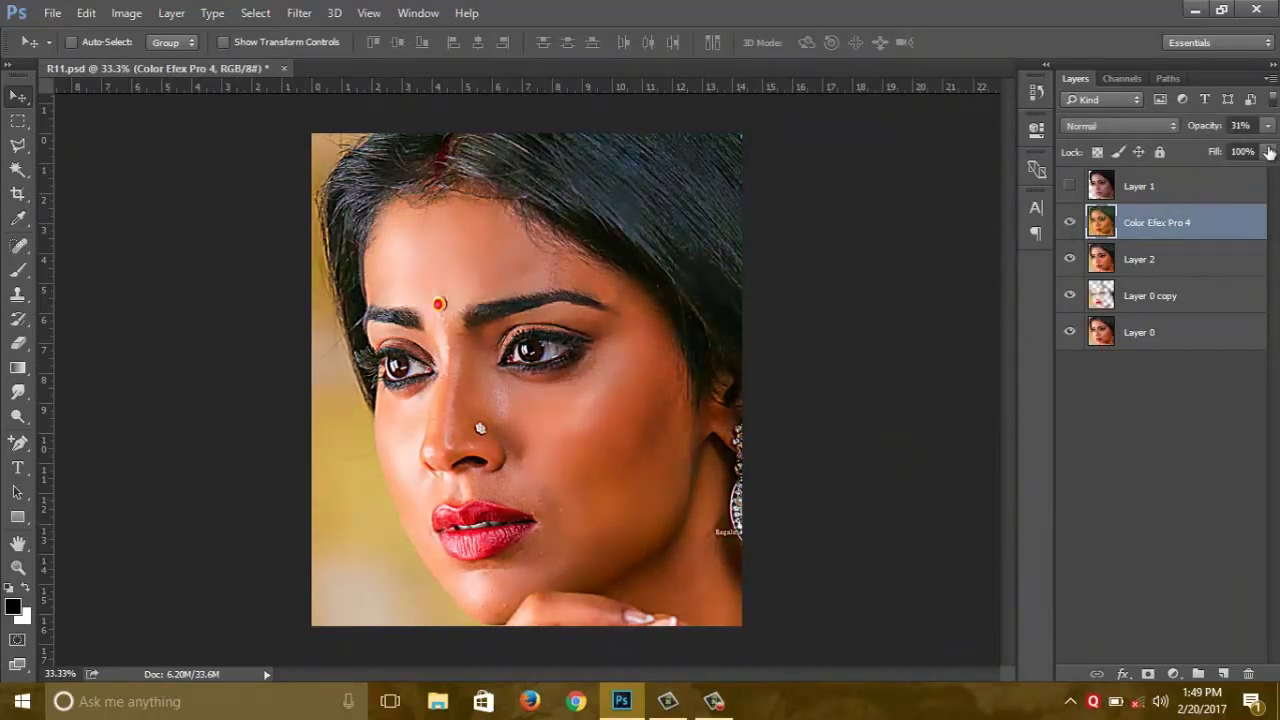
pyautogui.moveTo(1220, 145); pyautogui.dragTo(1227, 146)
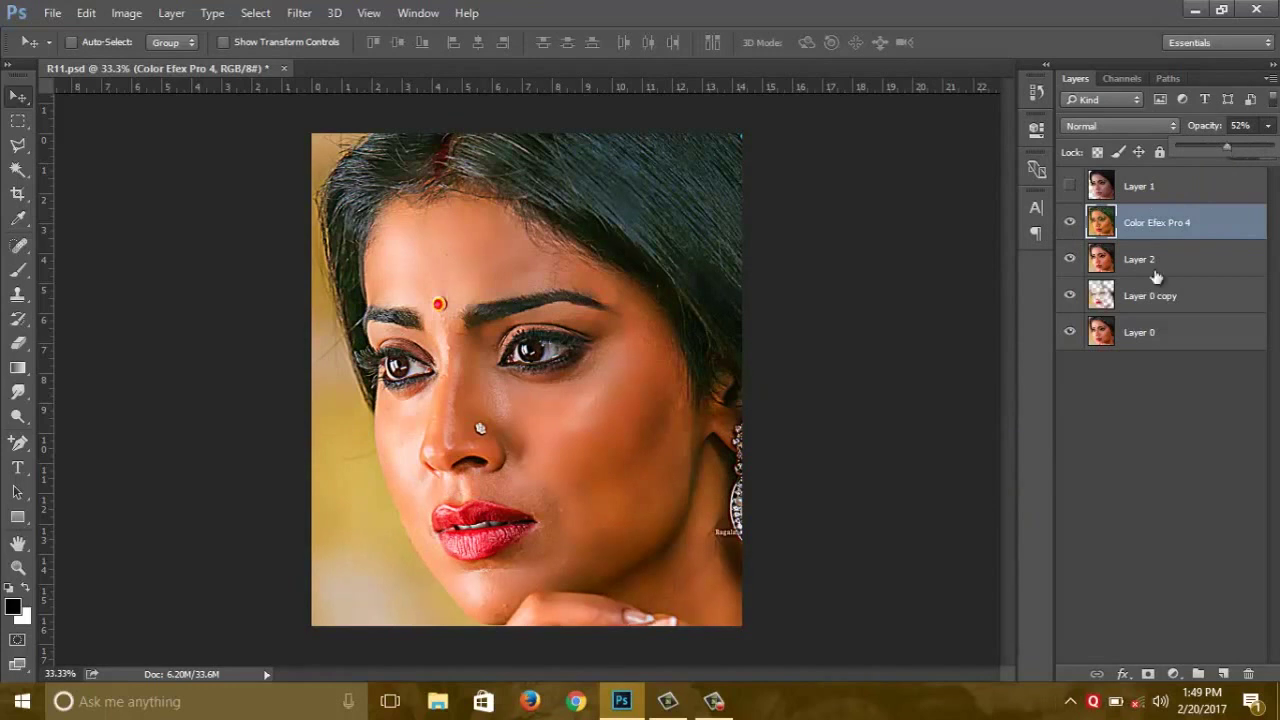
pyautogui.click(1223, 673)
pyautogui.click(18, 392)
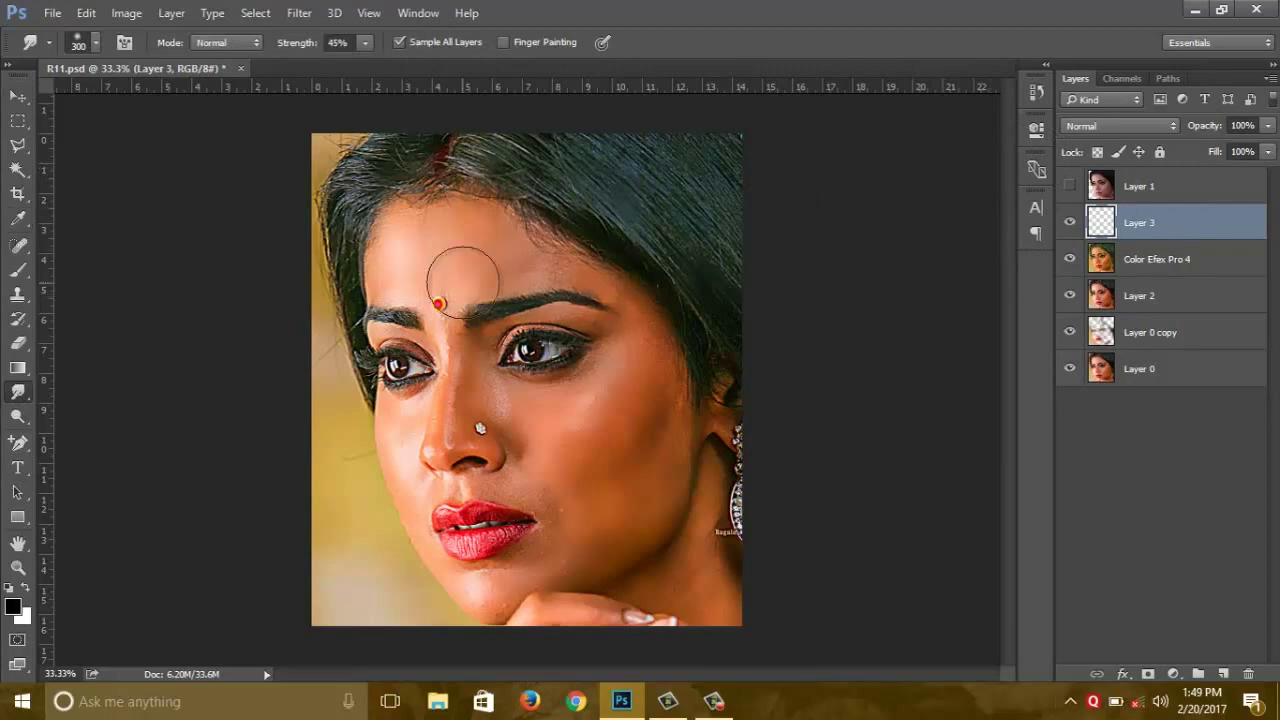
# - Zoom to 50% and smudge the tail of the eyebrow with a 250 brush
pyautogui.hotkey('ctrl', '+')
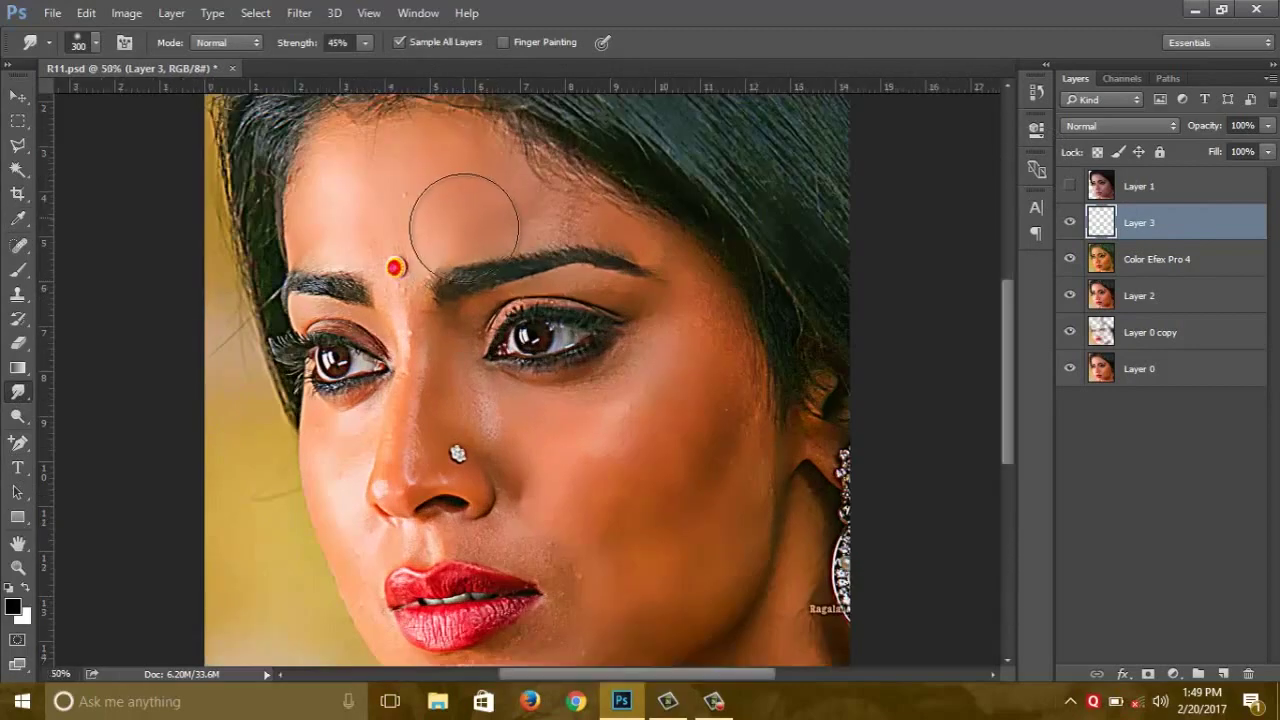
pyautogui.moveTo(514, 226); pyautogui.dragTo(523, 271)
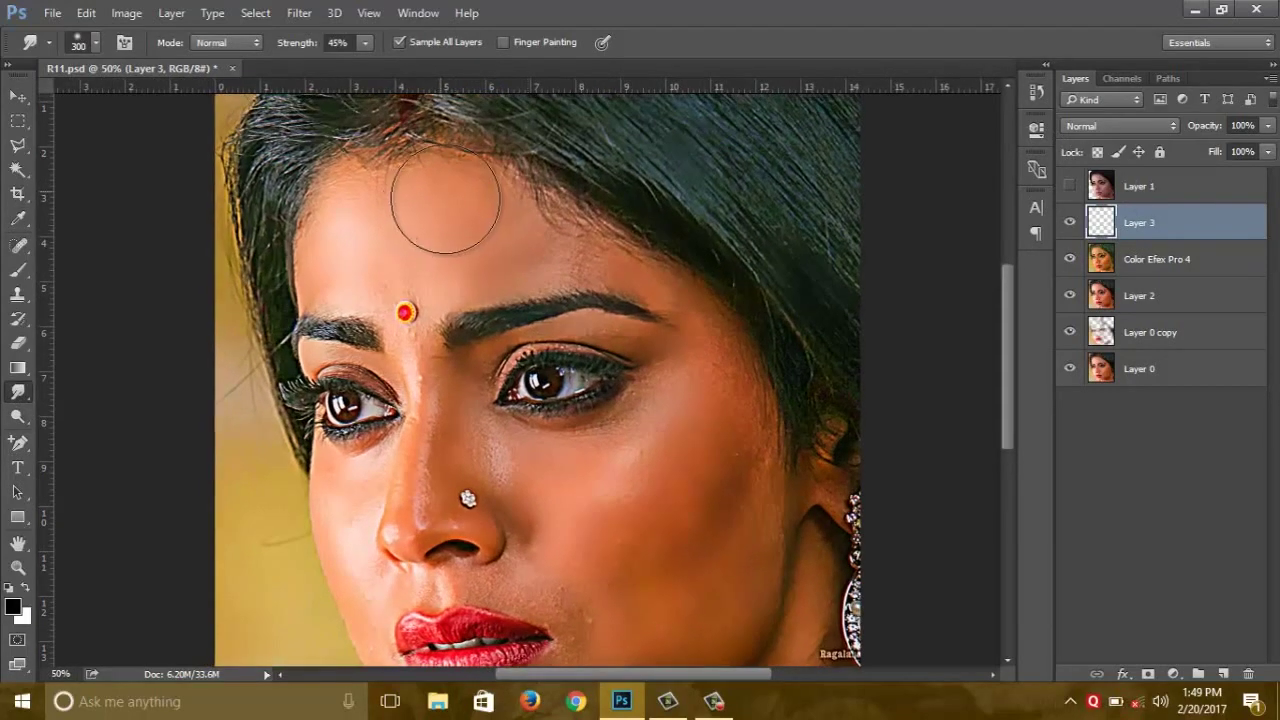
pyautogui.press('[')
pyautogui.press('[')
pyautogui.press('[')
pyautogui.press('[')
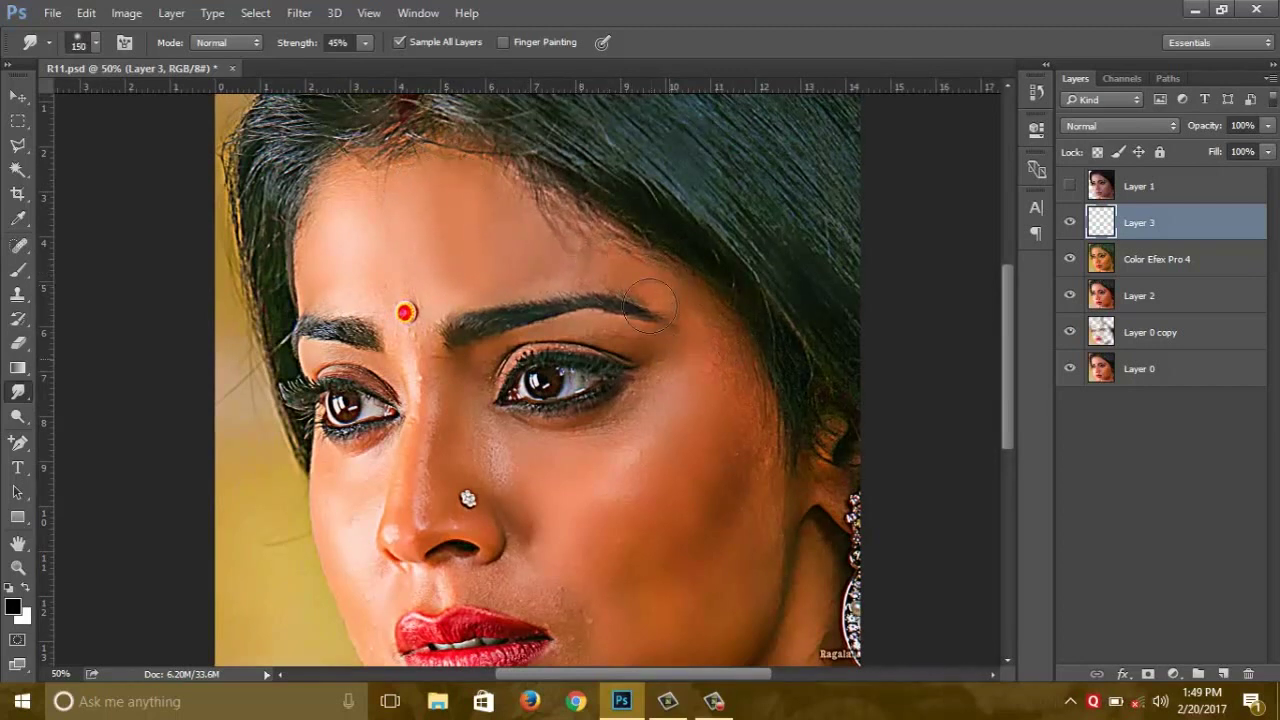
pyautogui.moveTo(689, 302); pyautogui.dragTo(546, 306)
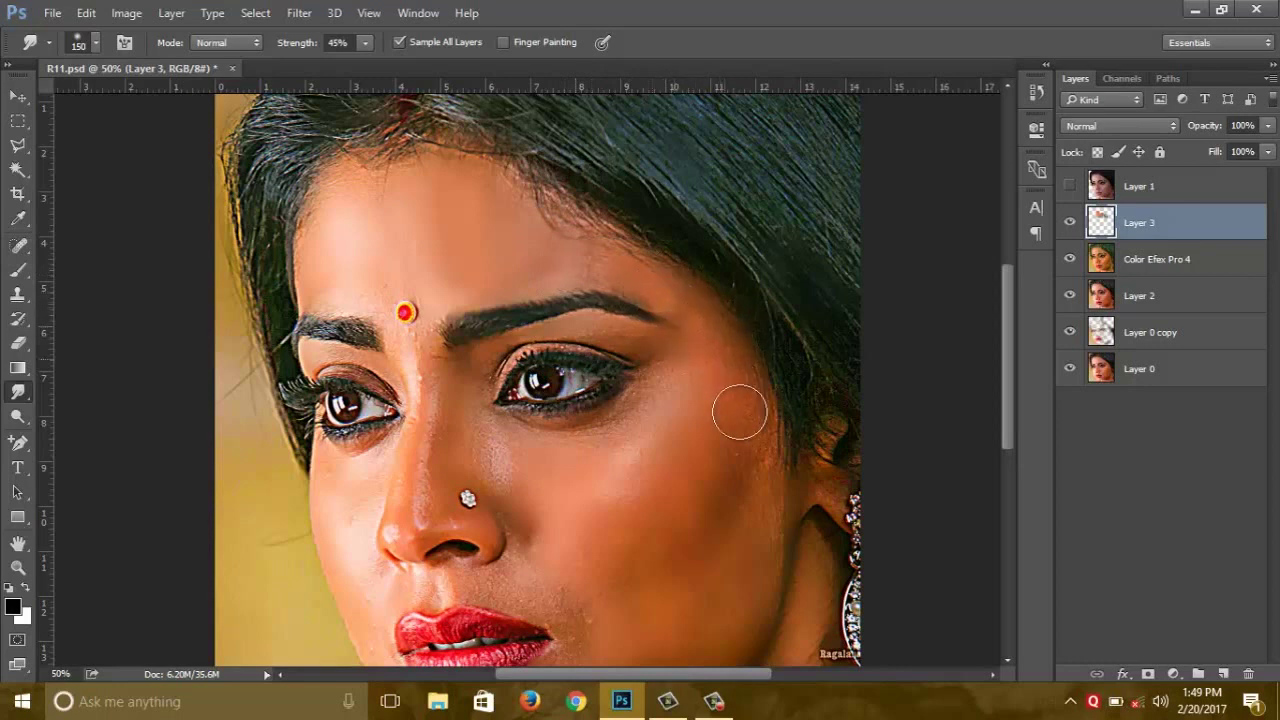
pyautogui.press(']')
pyautogui.press(']')
pyautogui.press(']')
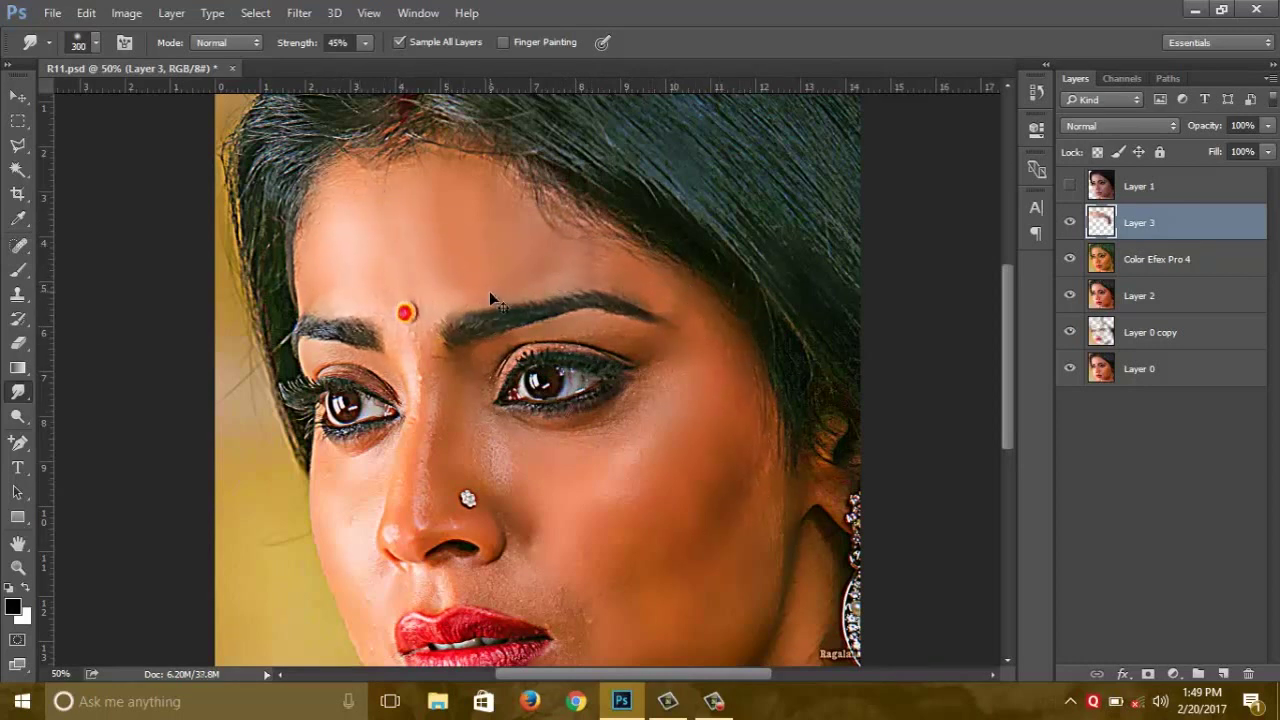
# - Smudge the cheek and chin skin, varying the brush between 175 and 400
pyautogui.moveTo(489, 291); pyautogui.dragTo(480, 190)
pyautogui.press('[')
pyautogui.press('[')
pyautogui.press('[')
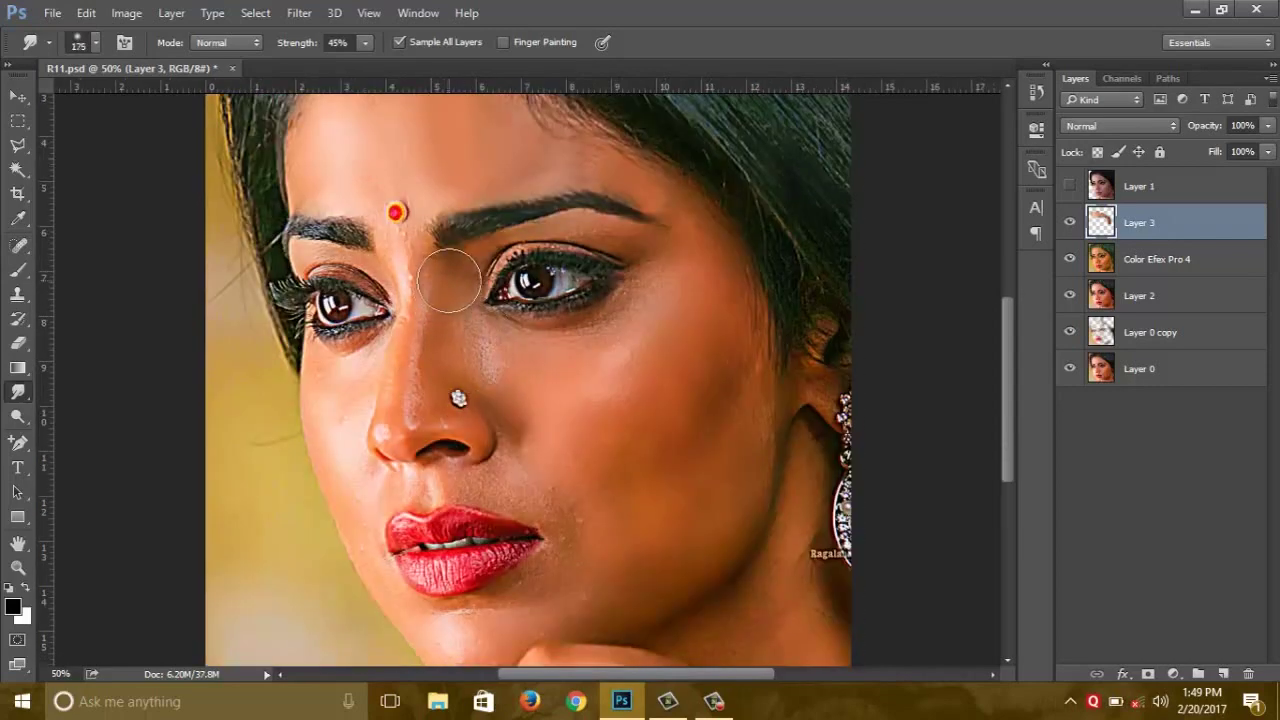
pyautogui.press(']')
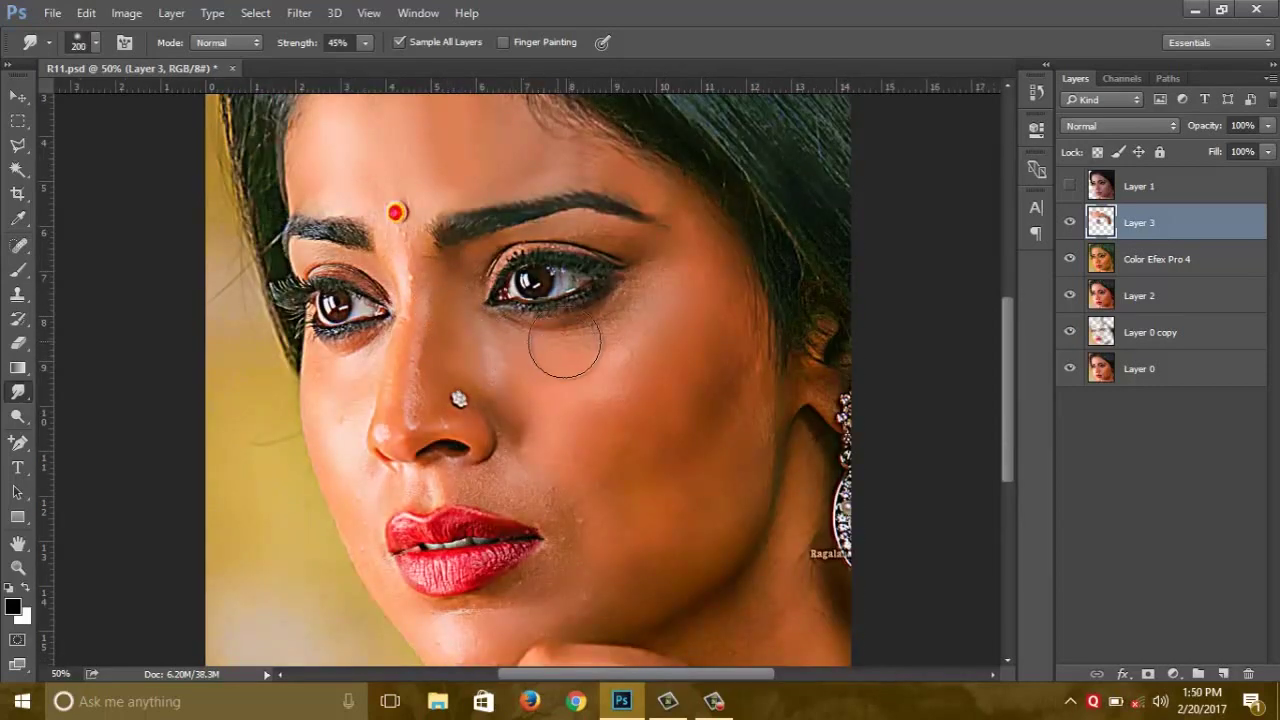
pyautogui.press(']')
pyautogui.press(']')
pyautogui.press(']')
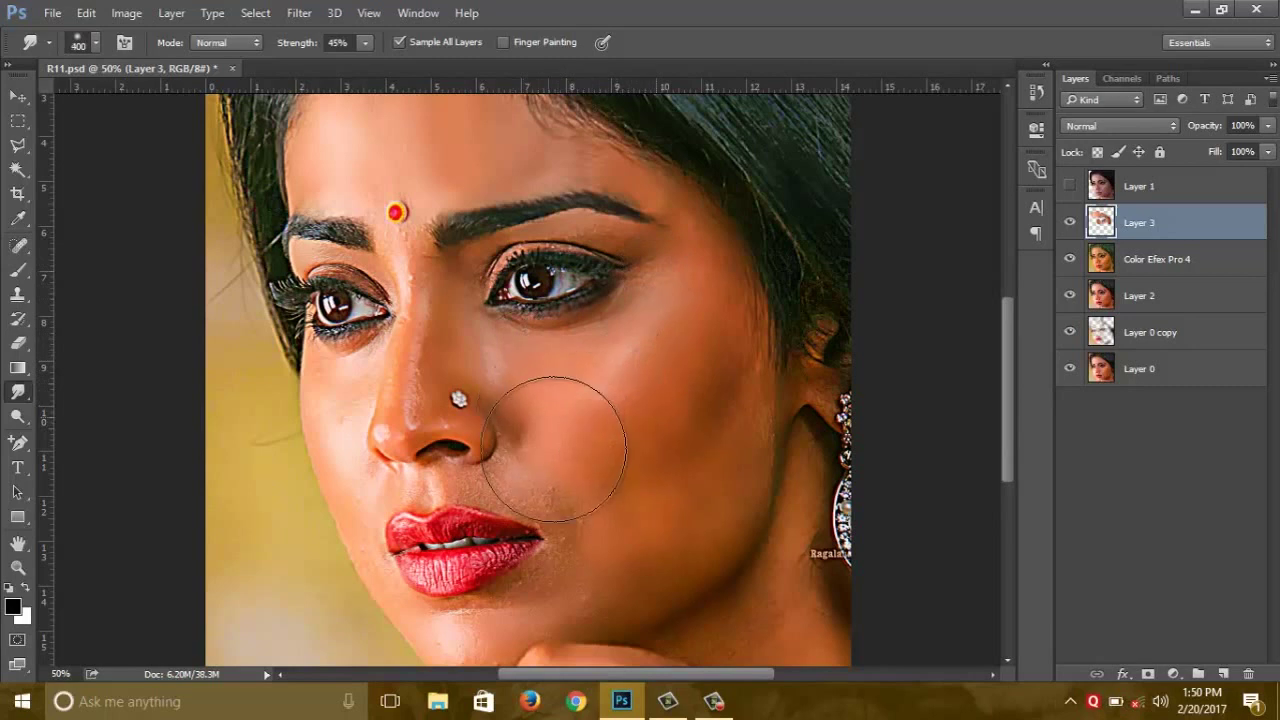
pyautogui.moveTo(571, 380); pyautogui.dragTo(553, 298)
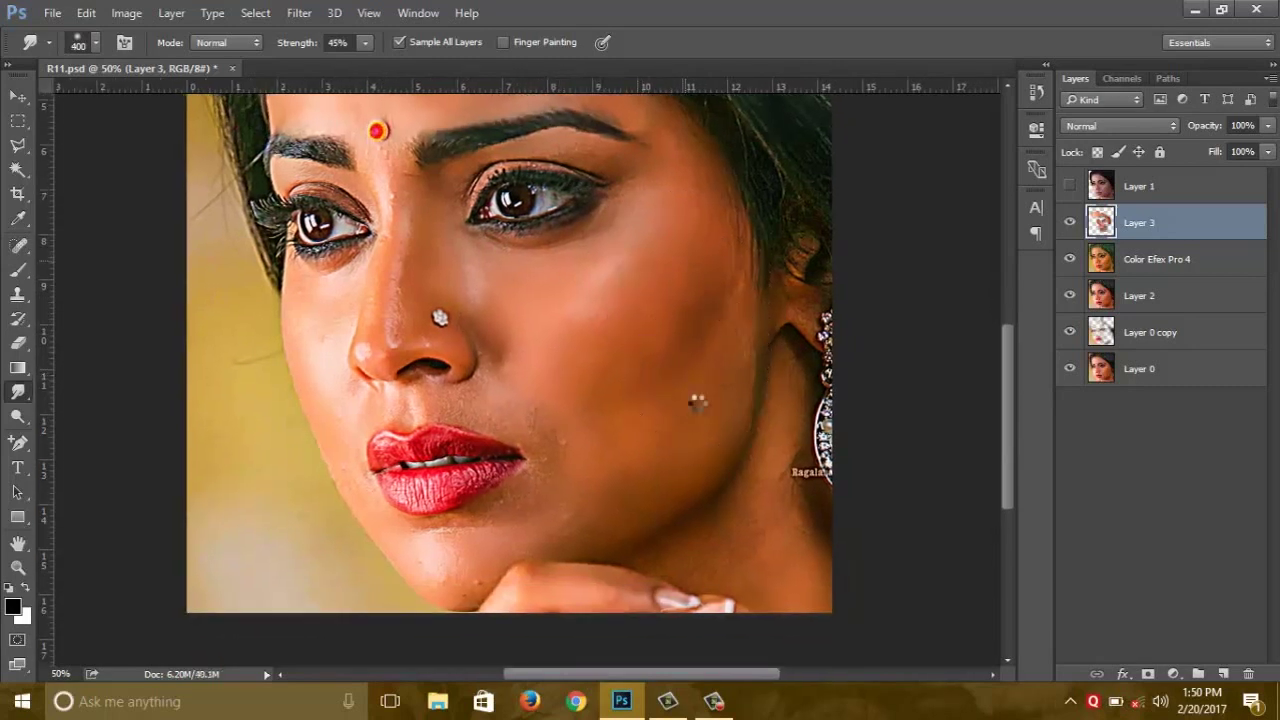
pyautogui.moveTo(593, 401); pyautogui.dragTo(708, 428)
pyautogui.press('[')
pyautogui.press('[')
pyautogui.press('[')
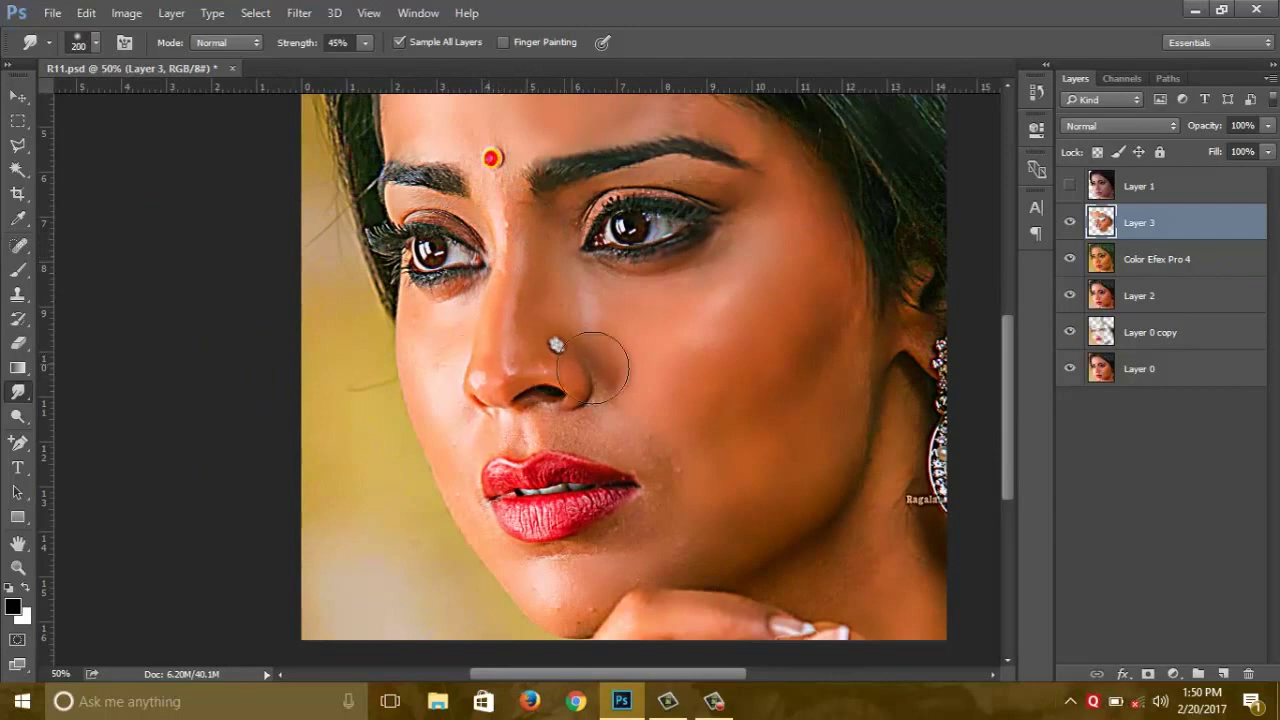
pyautogui.moveTo(557, 449); pyautogui.dragTo(519, 338)
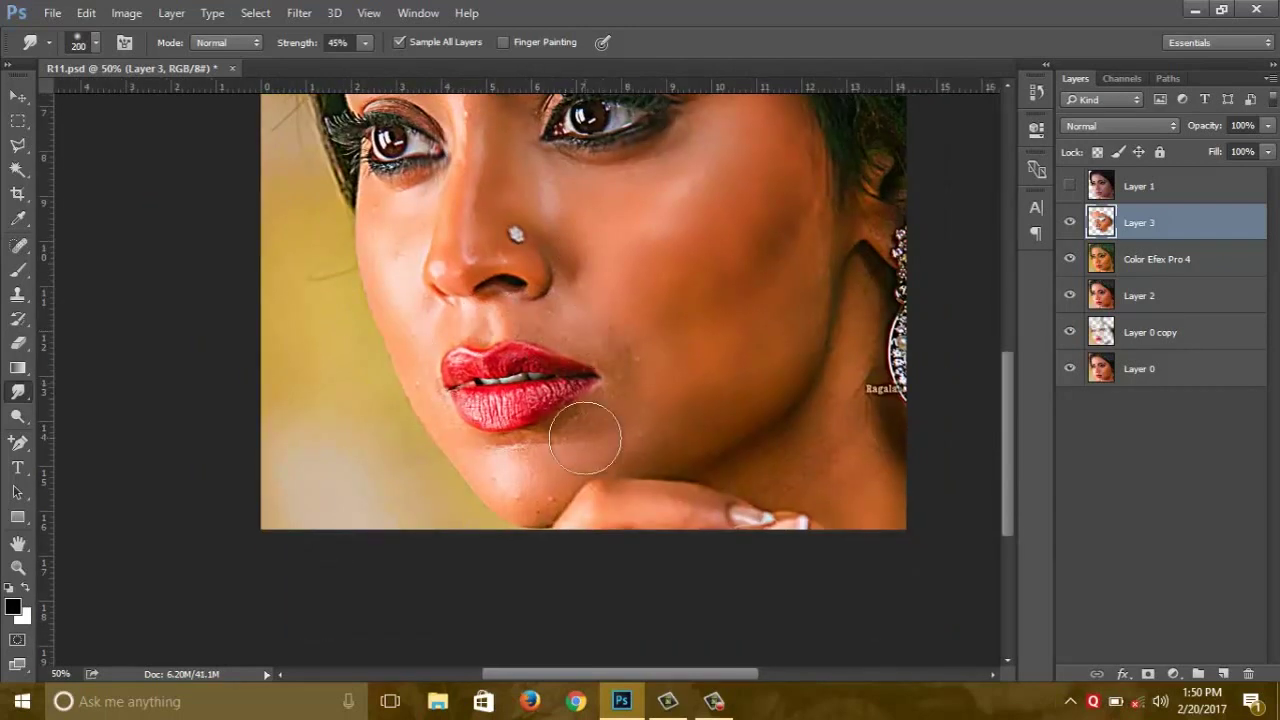
pyautogui.moveTo(586, 423)
pyautogui.mouseDown()
pyautogui.moveTo(521, 470)
pyautogui.moveTo(571, 457)
pyautogui.moveTo(609, 406)
pyautogui.mouseUp()
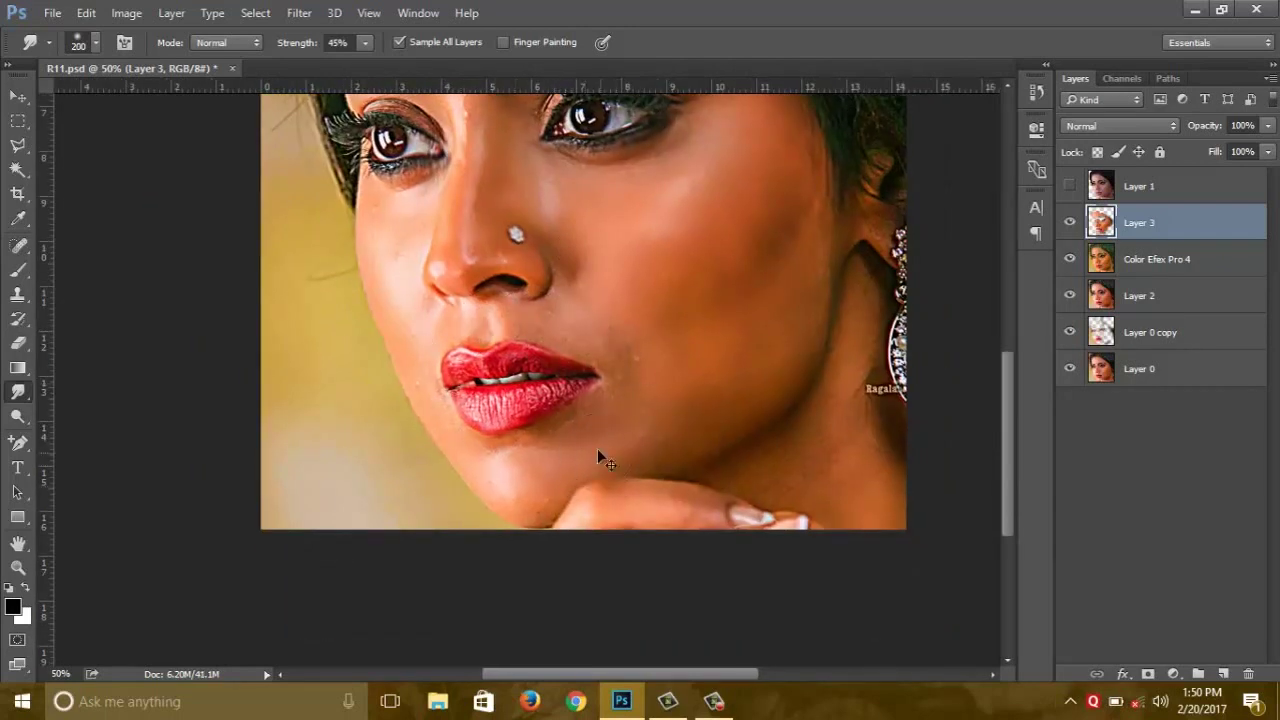
pyautogui.hotkey('ctrl', '-')
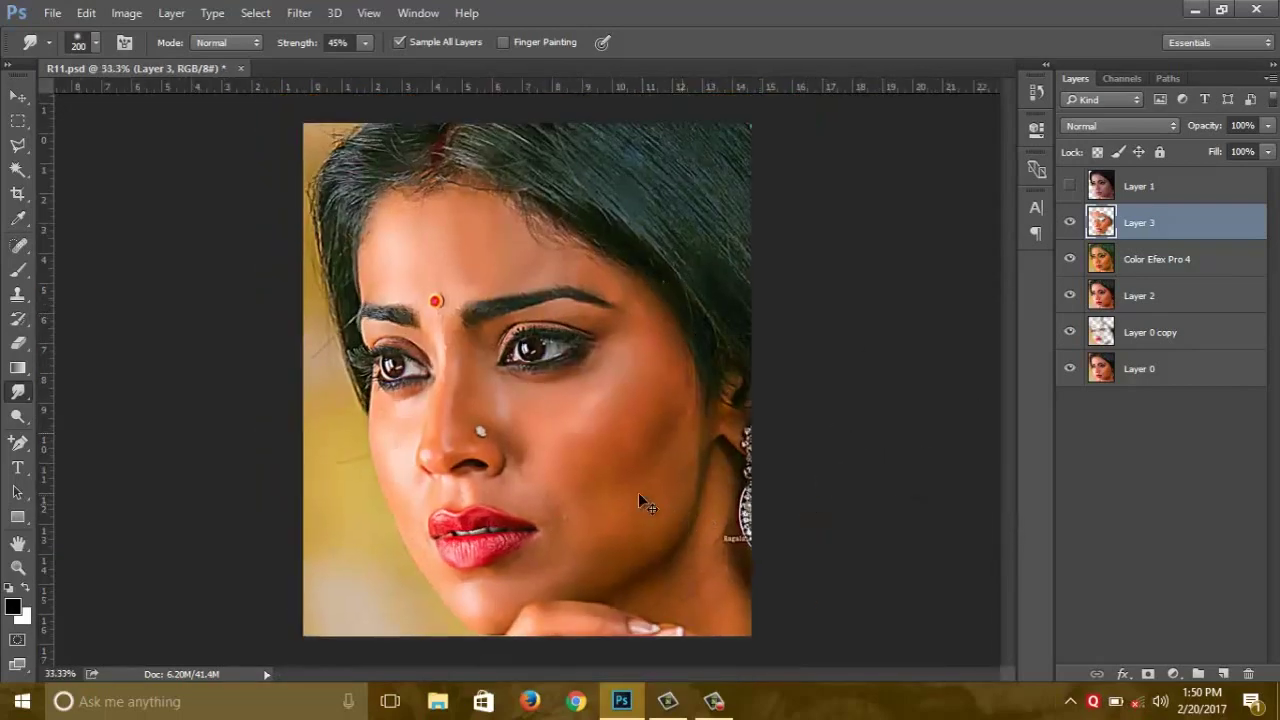
# - Zoom to 50% and smudge the upper-right hair with a 500 brush
pyautogui.hotkey('ctrl', '+')
pyautogui.press(']')
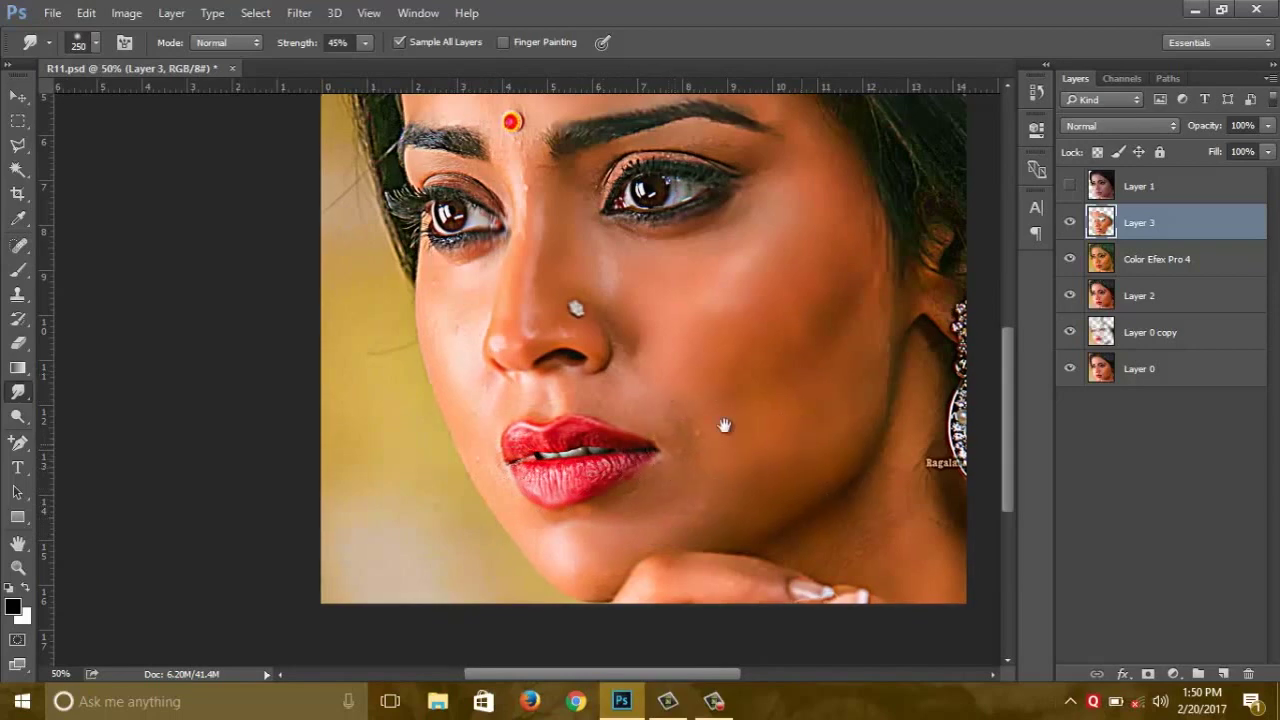
pyautogui.hscroll(5, 715, 400)
pyautogui.press(']')
pyautogui.press(']')
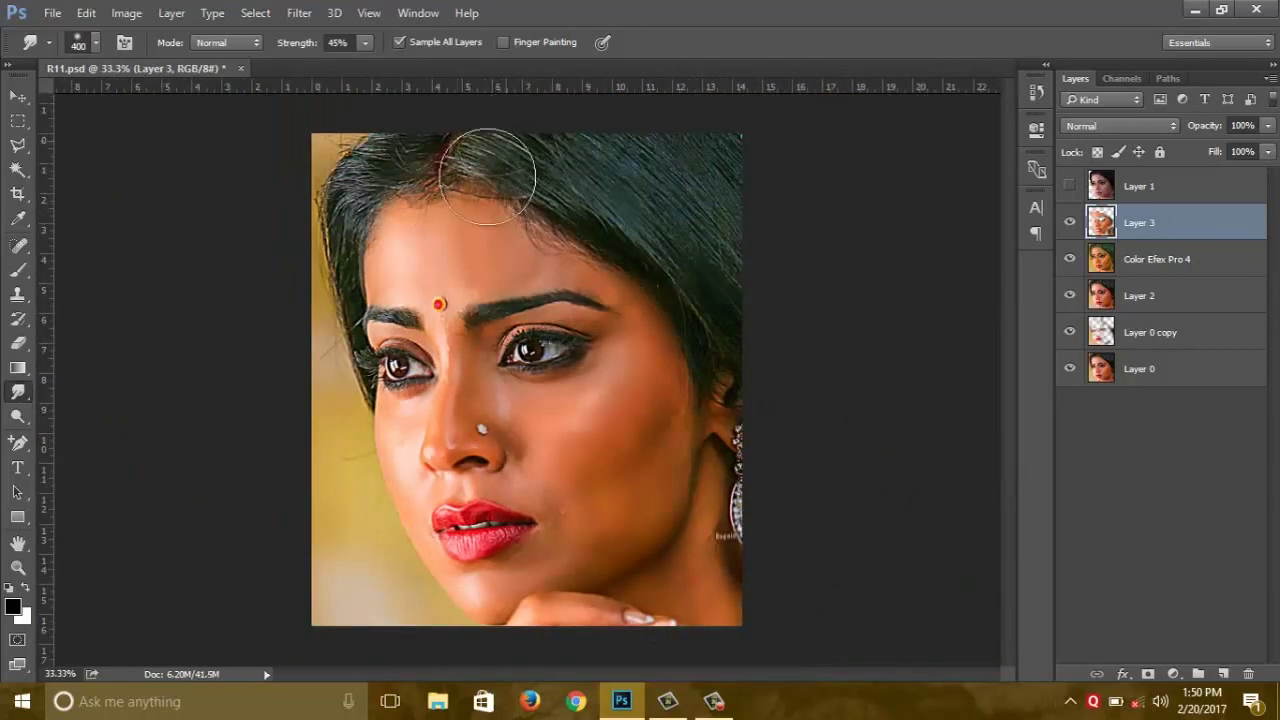
pyautogui.press(']')
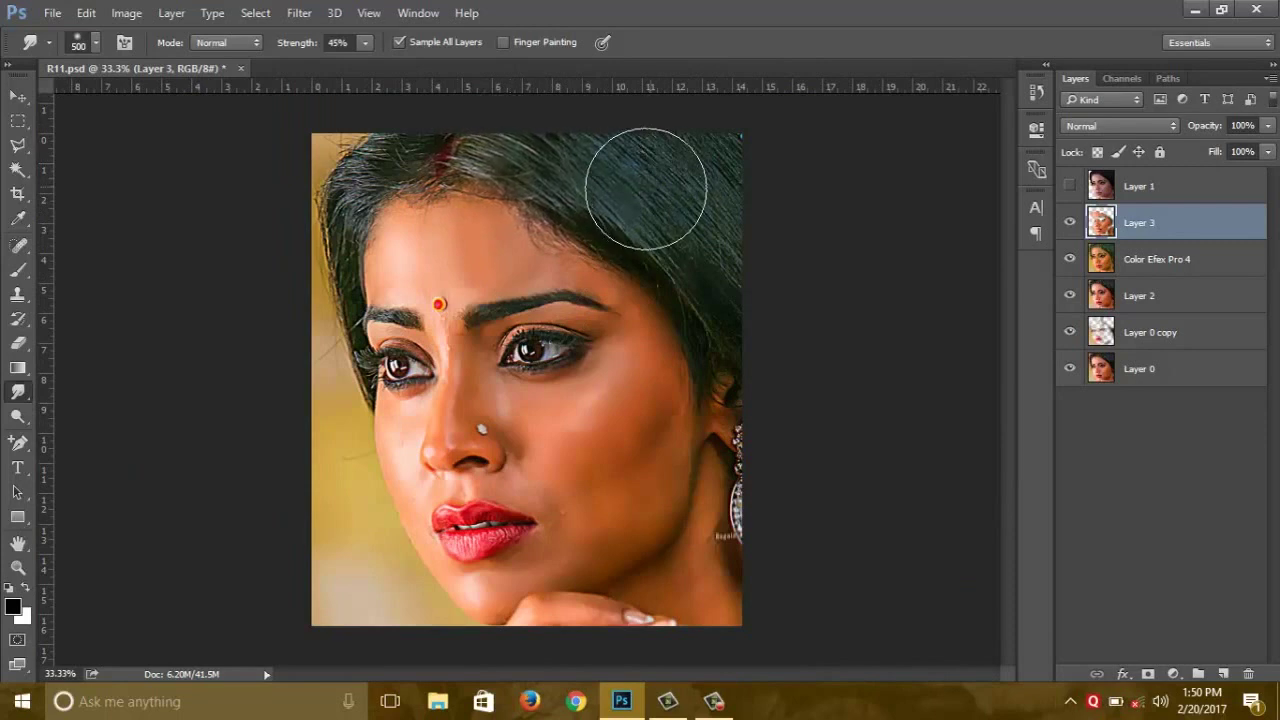
pyautogui.moveTo(680, 187); pyautogui.dragTo(731, 210)
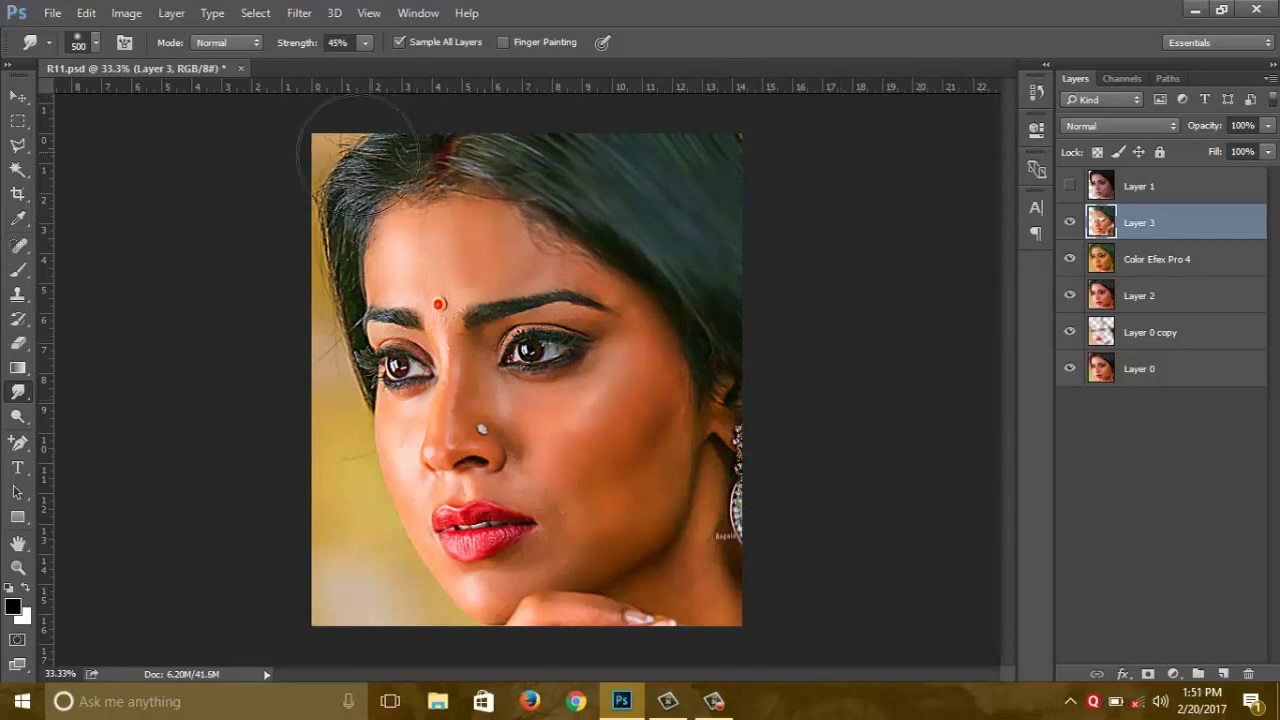
# - Smear the upper-left hair and the hair beside the left eye downward with smaller brushes
pyautogui.press('[')
pyautogui.press('[')
pyautogui.press('[')
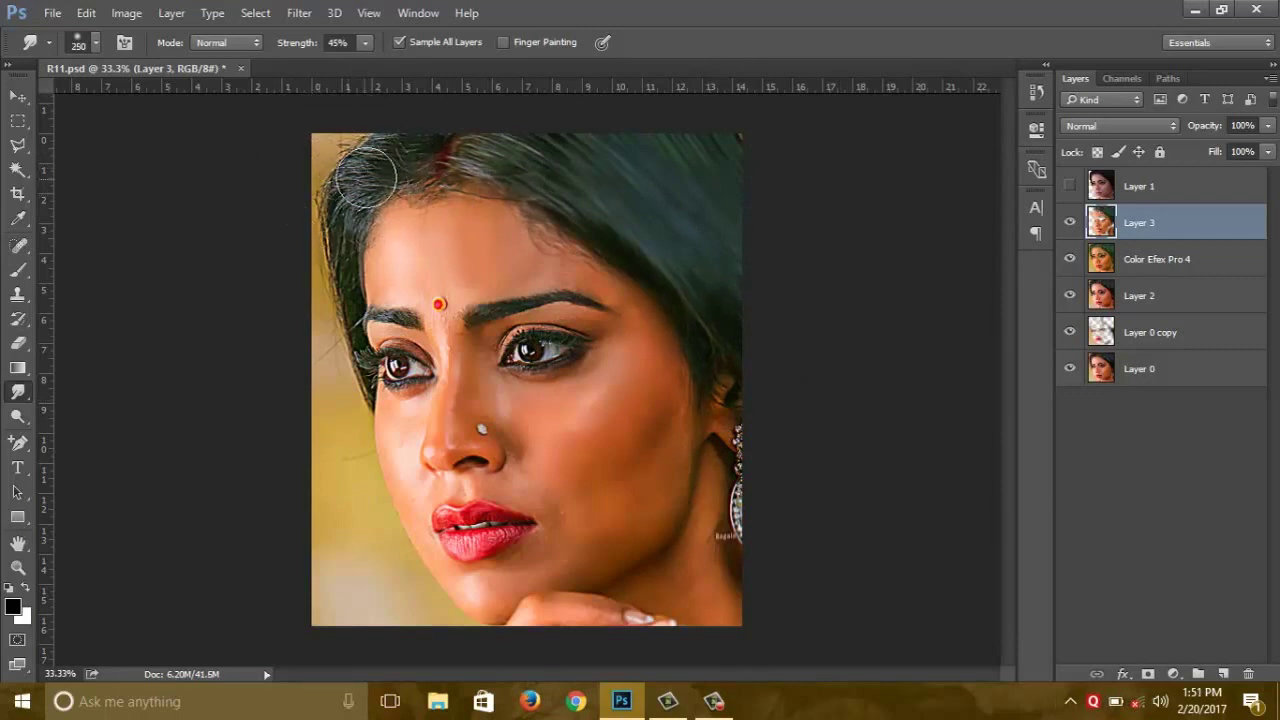
pyautogui.moveTo(333, 205); pyautogui.dragTo(342, 290)
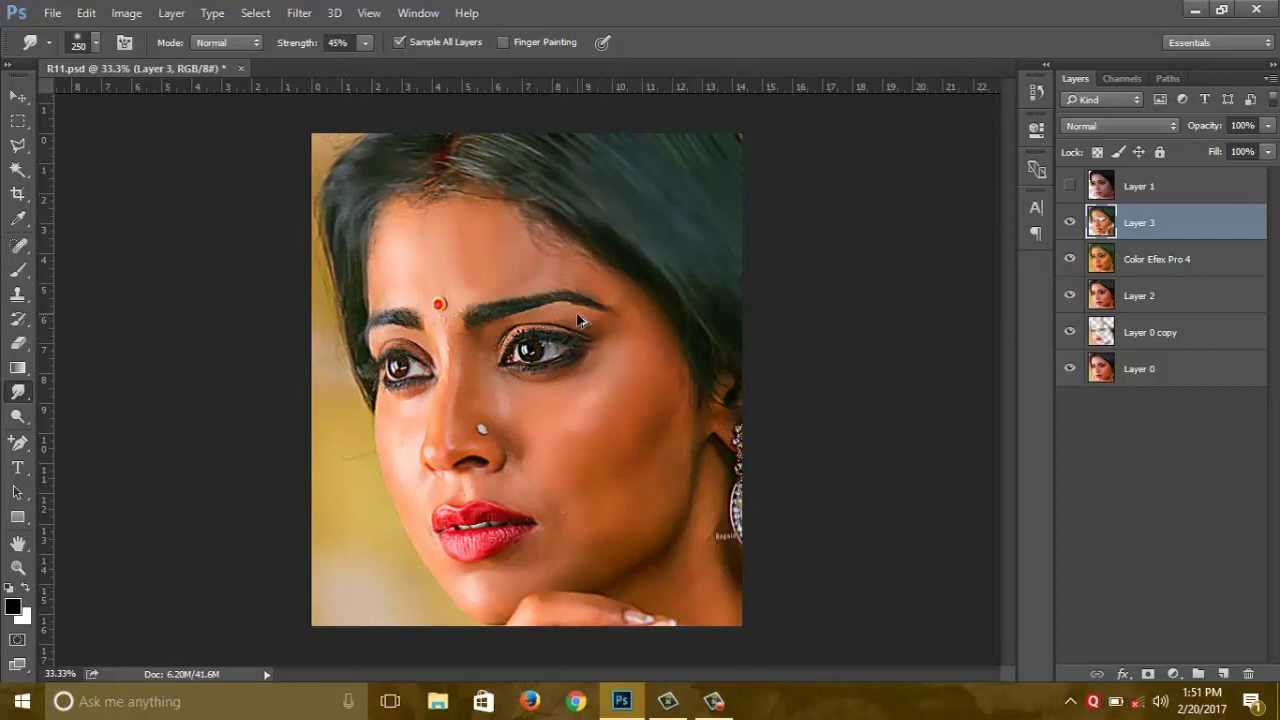
pyautogui.press('[')
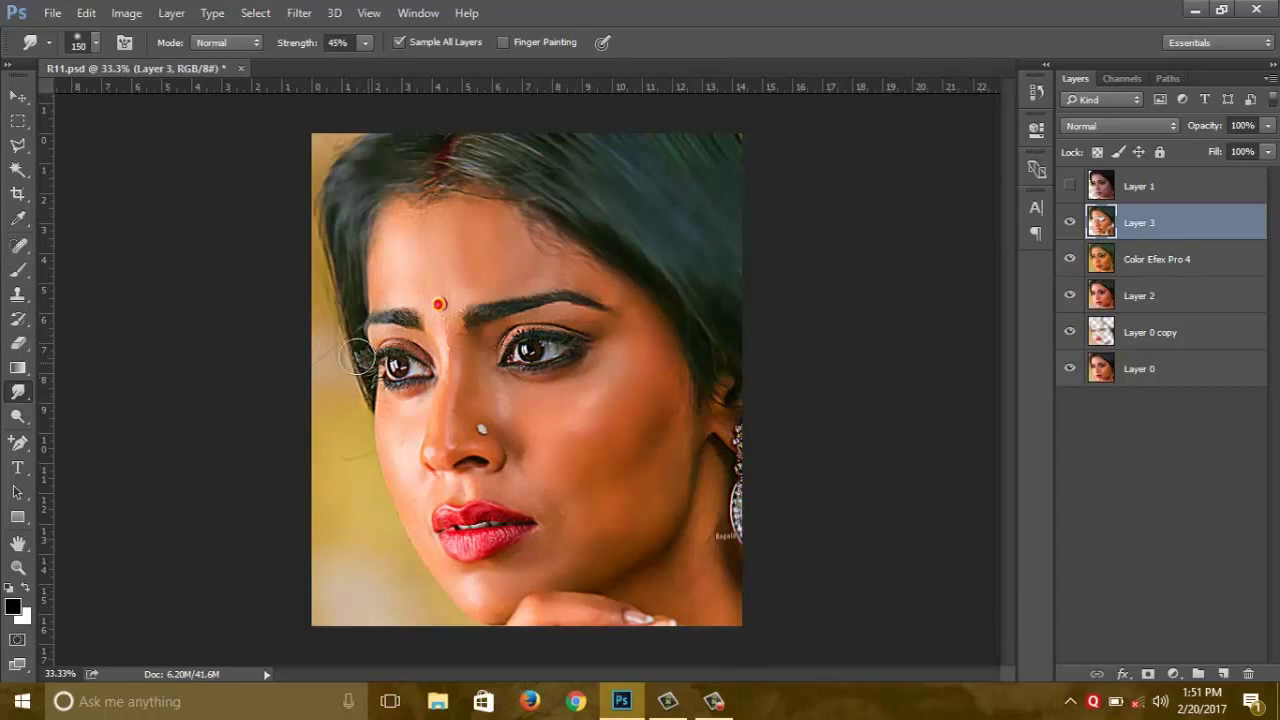
pyautogui.moveTo(358, 355); pyautogui.dragTo(362, 395)
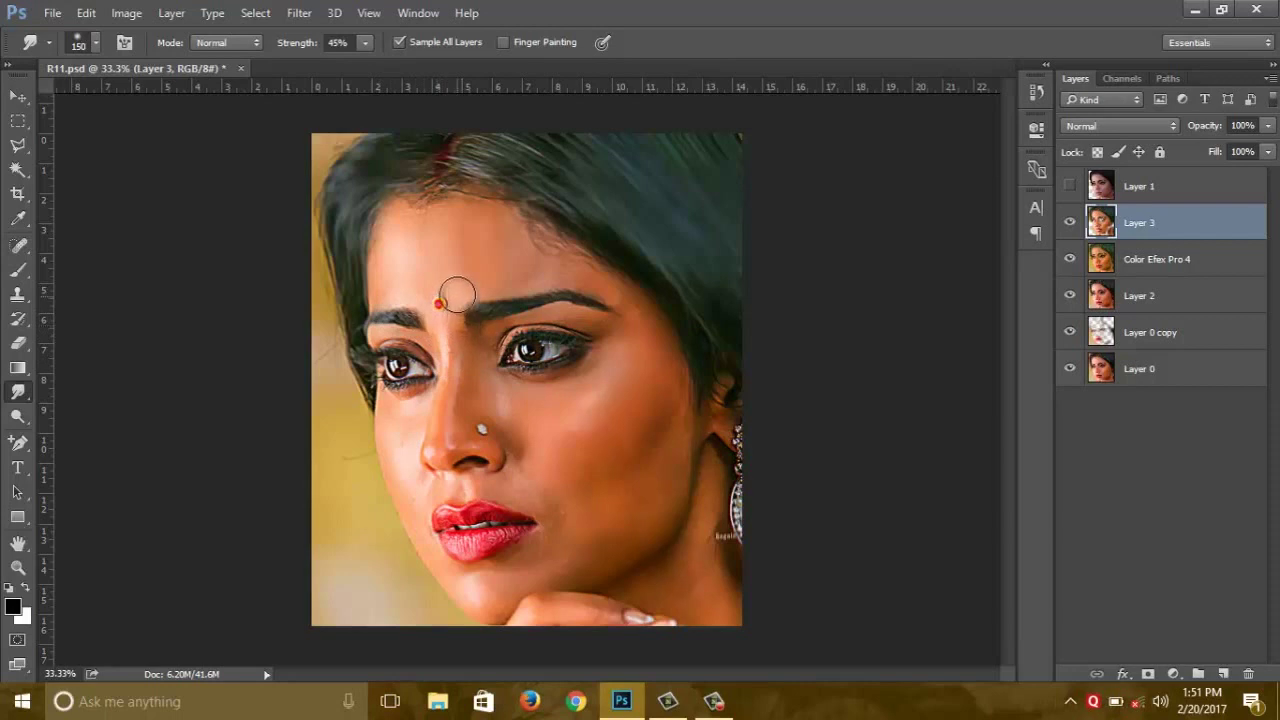
pyautogui.press(']')
pyautogui.press(']')
pyautogui.press(']')
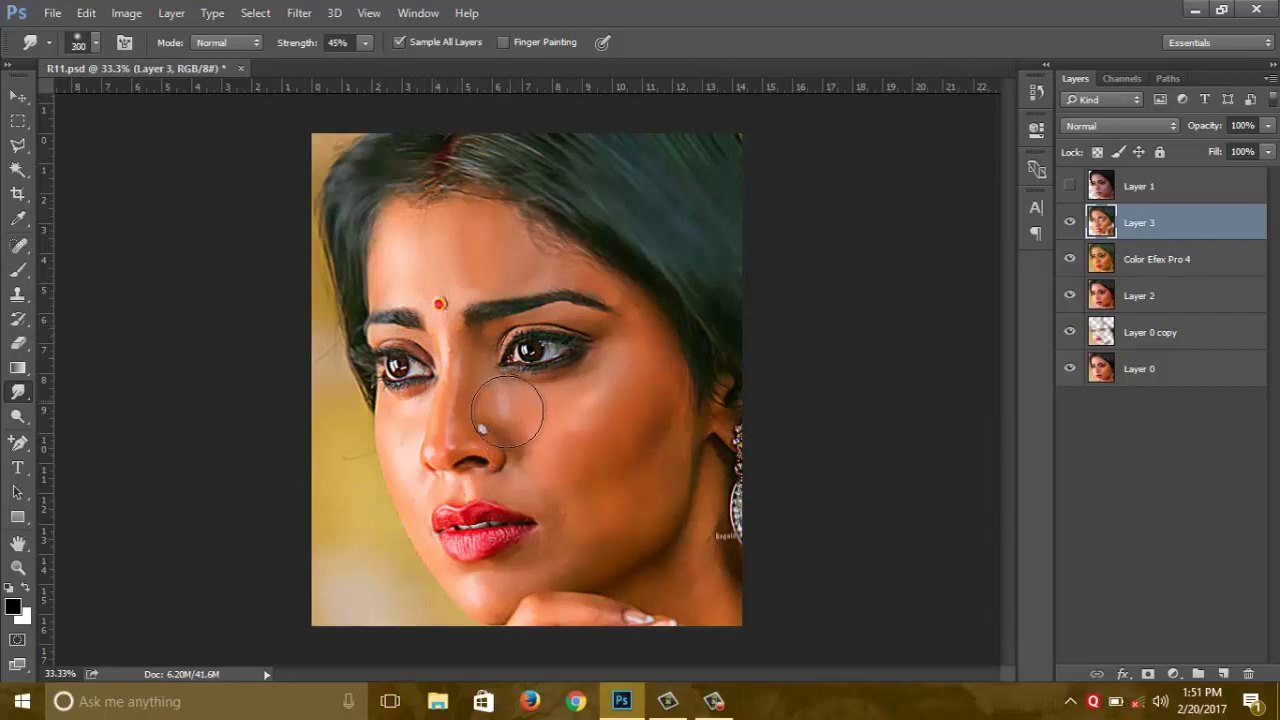
# - Toggle Layer 3 to compare, save the document, and smudge the skin around the nose
pyautogui.click(1070, 224)
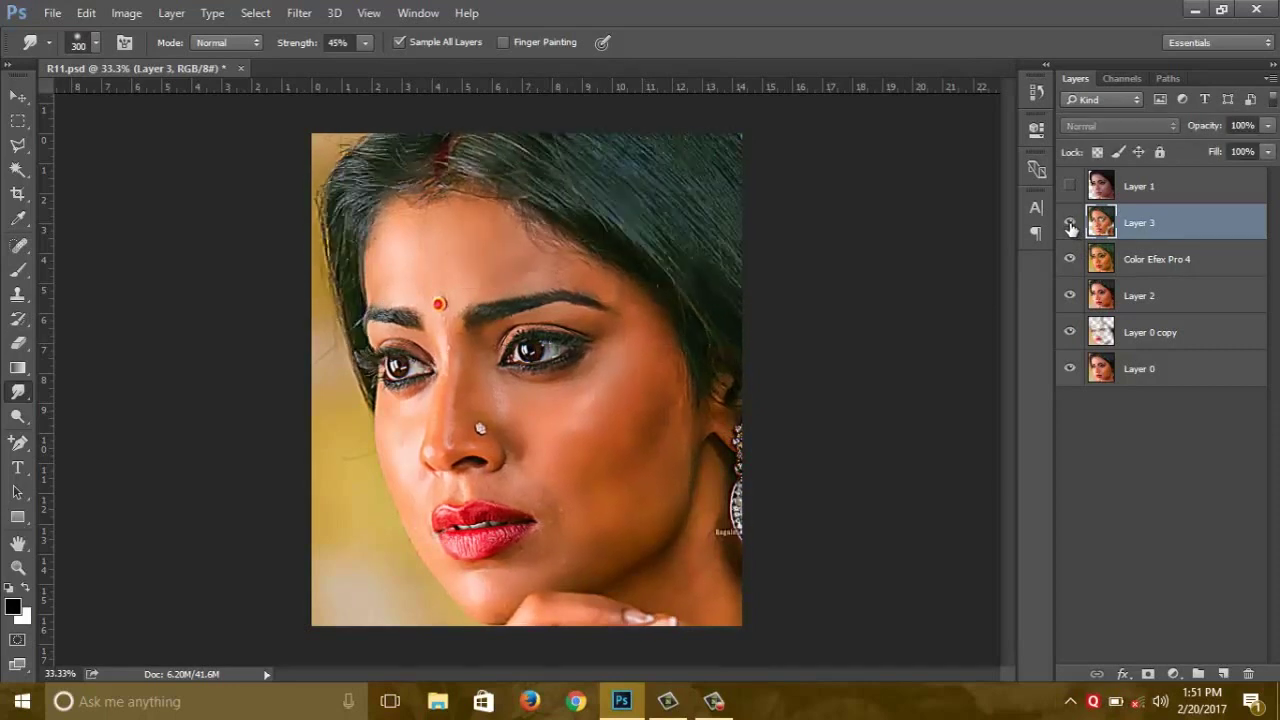
pyautogui.click(1070, 224)
pyautogui.click(1070, 224)
pyautogui.click(1070, 224)
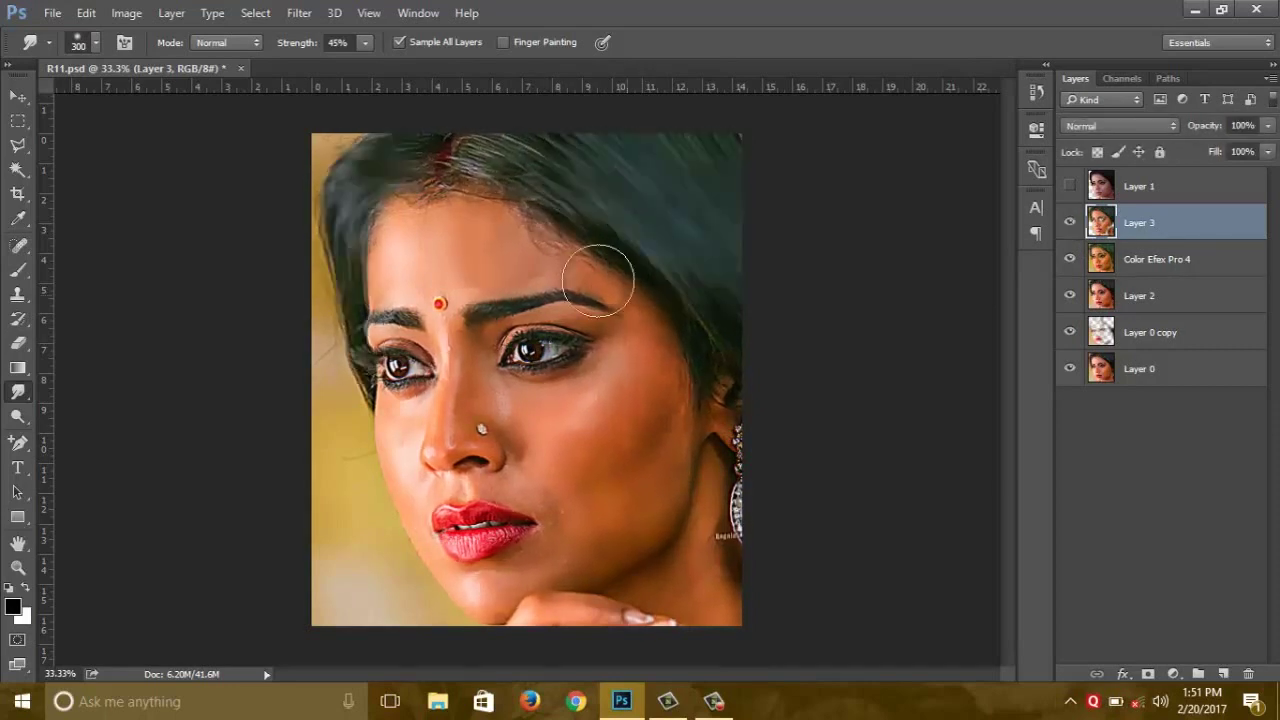
pyautogui.hotkey('ctrl', 's')
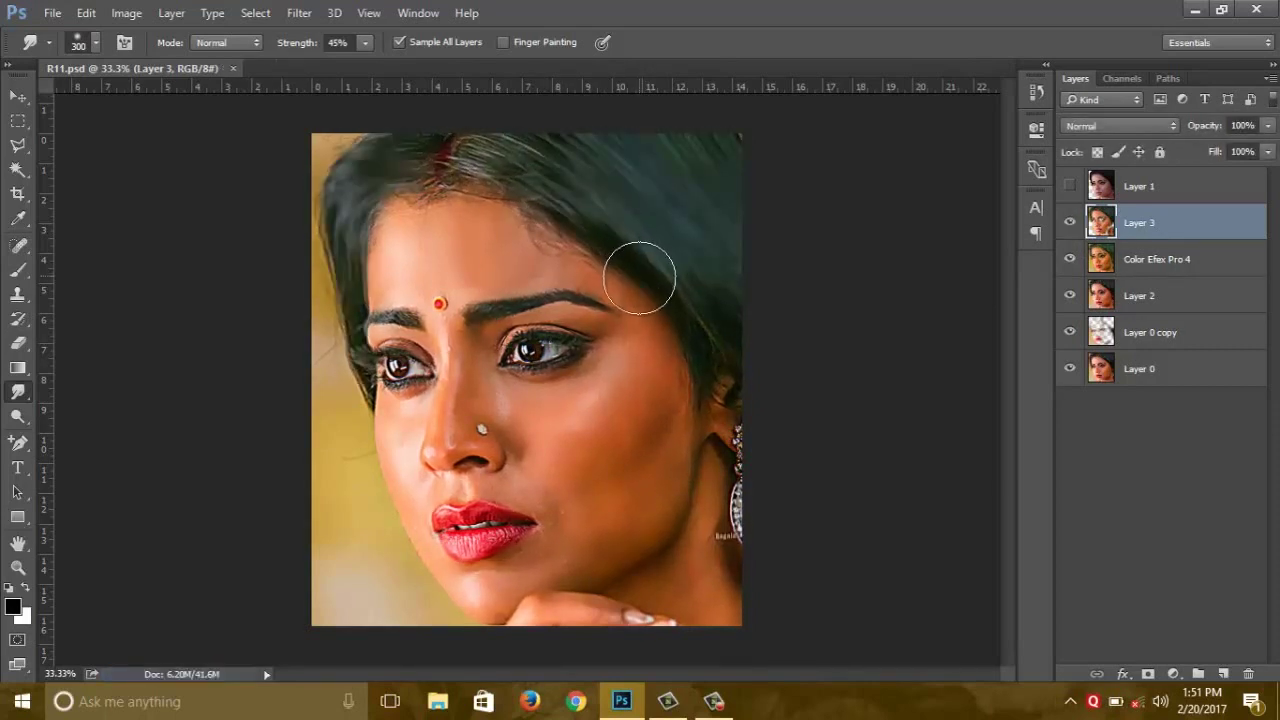
pyautogui.moveTo(457, 405); pyautogui.dragTo(435, 380)
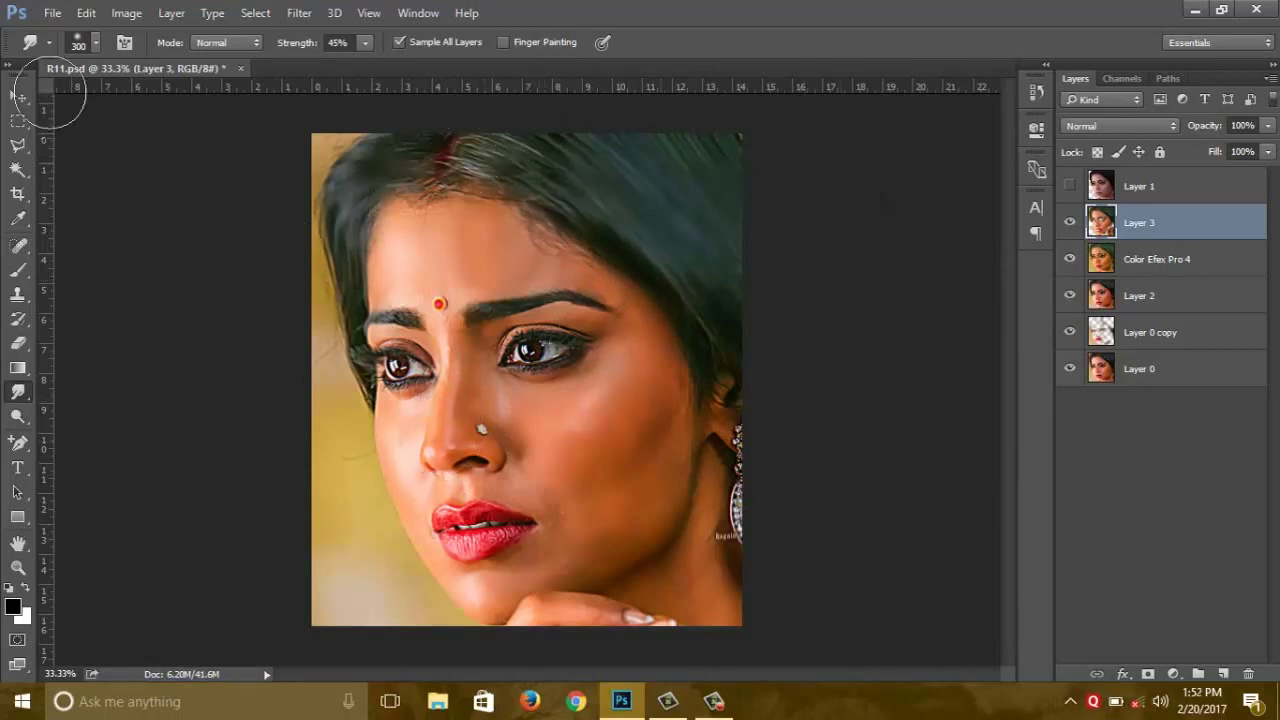
pyautogui.click(15, 97)
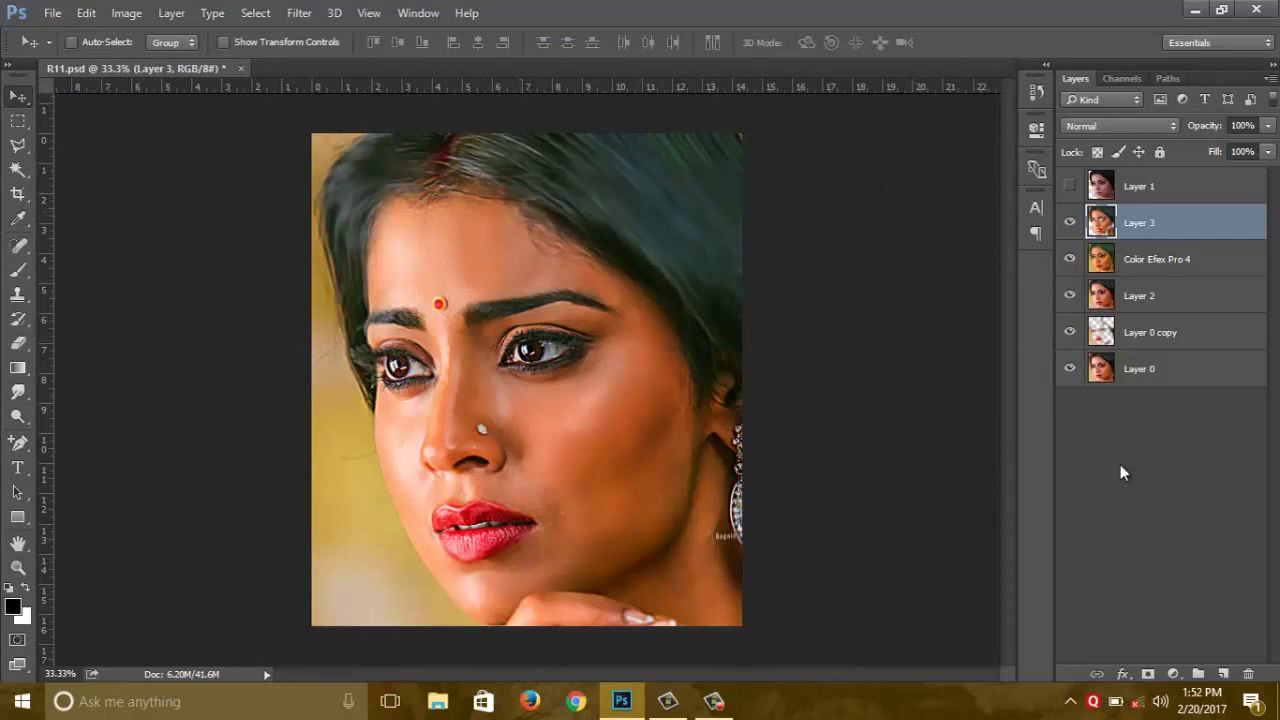
# - Add a new Layer 4 and fill it with 50% gray at Normal fill blending
pyautogui.click(1226, 672)
pyautogui.click(126, 13)
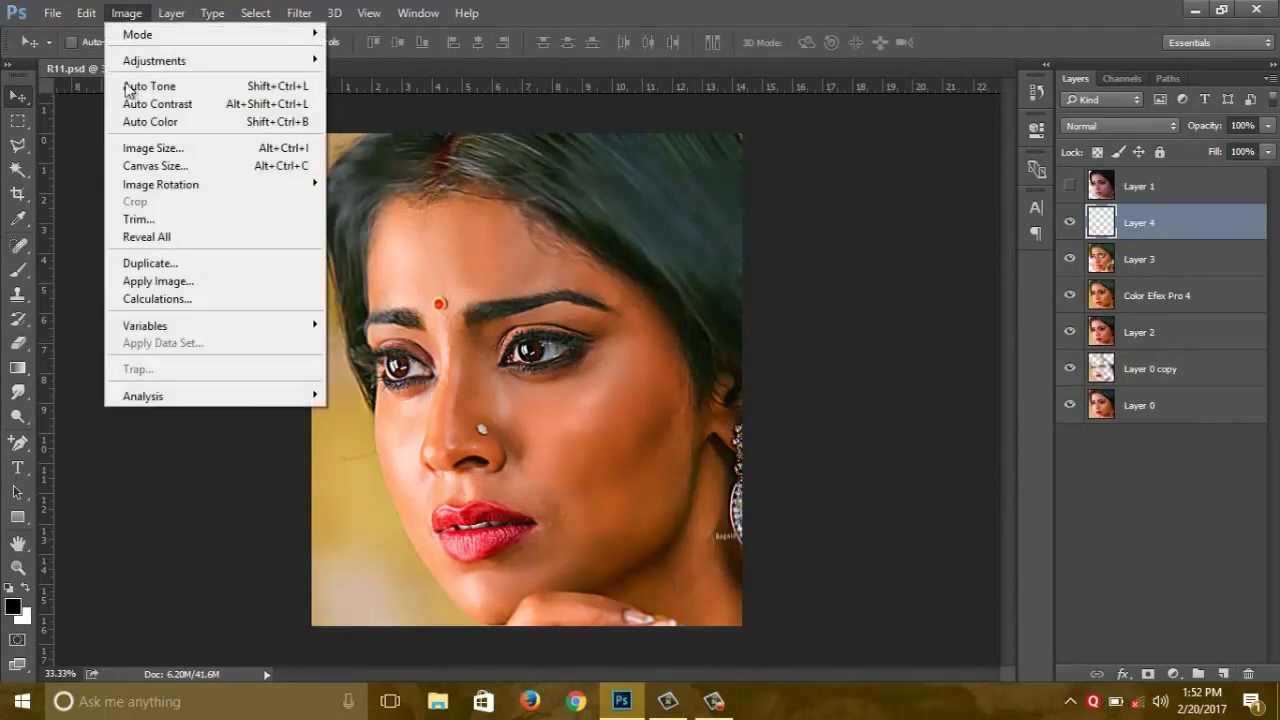
pyautogui.click(134, 259)
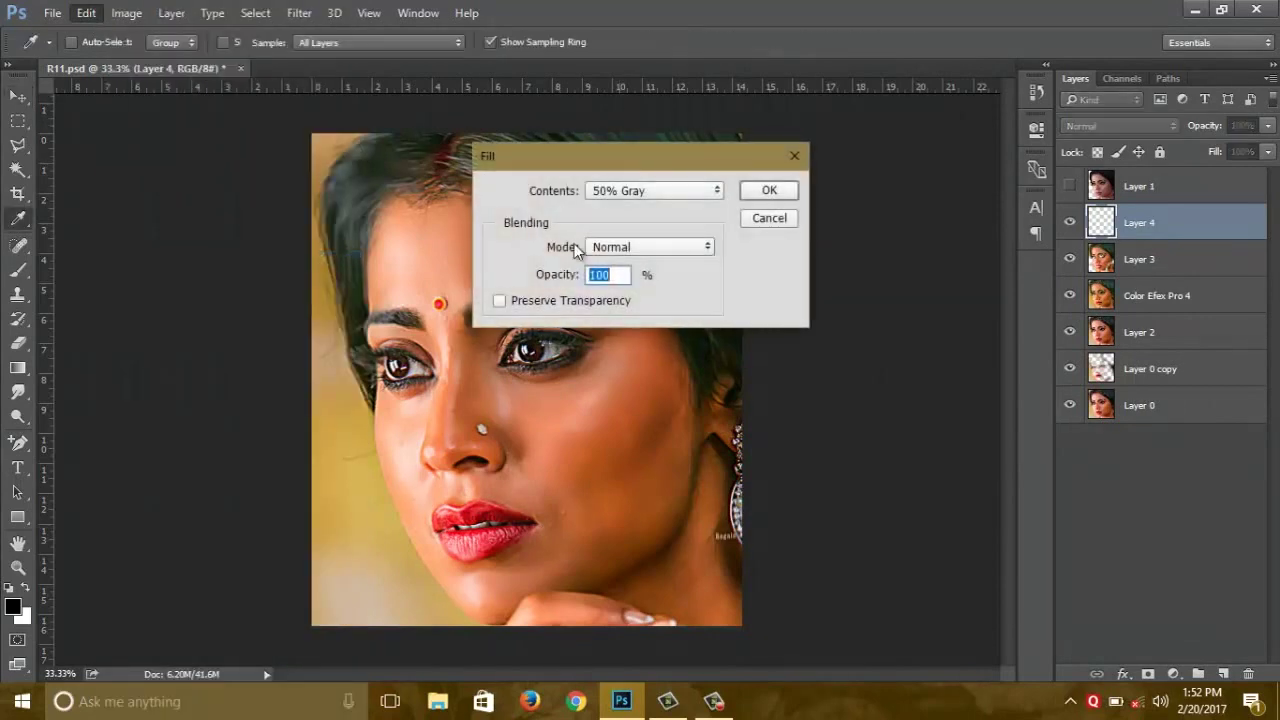
pyautogui.click(614, 250)
pyautogui.click(614, 250)
pyautogui.click(771, 190)
# - Set Layer 4's blend mode to Overlay
pyautogui.press('v')
pyautogui.click(1089, 127)
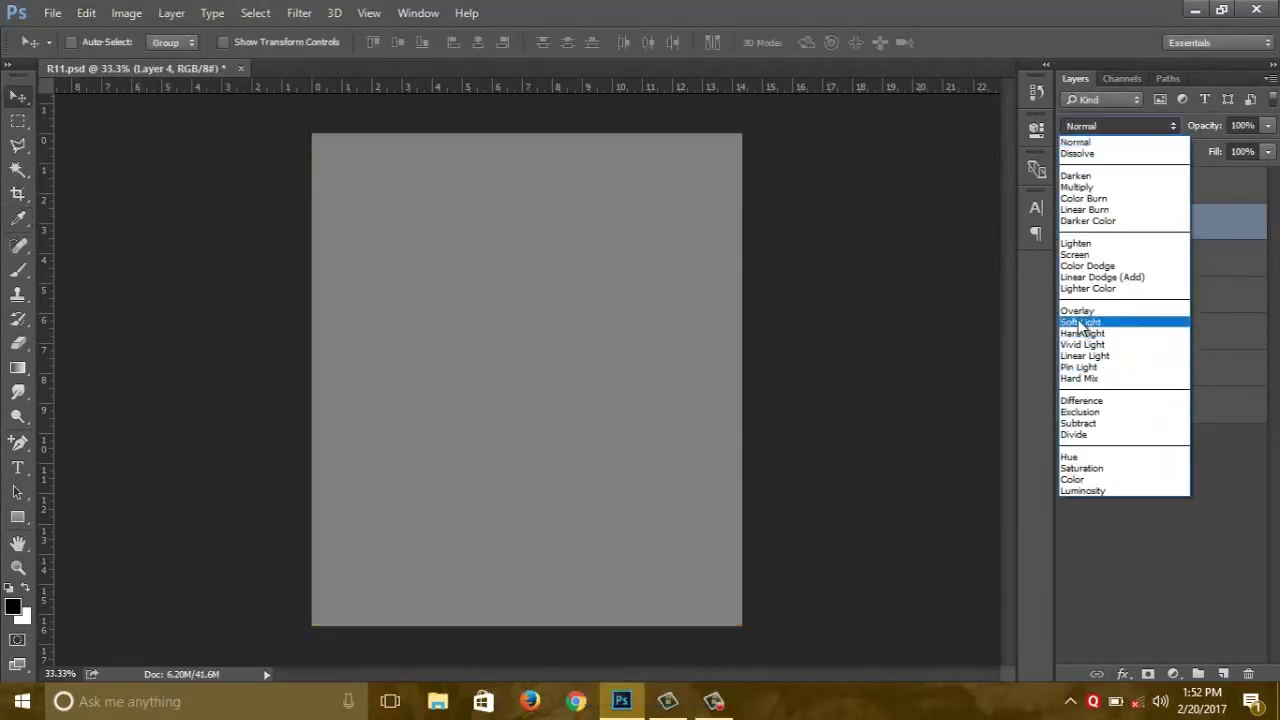
pyautogui.click(1110, 314)
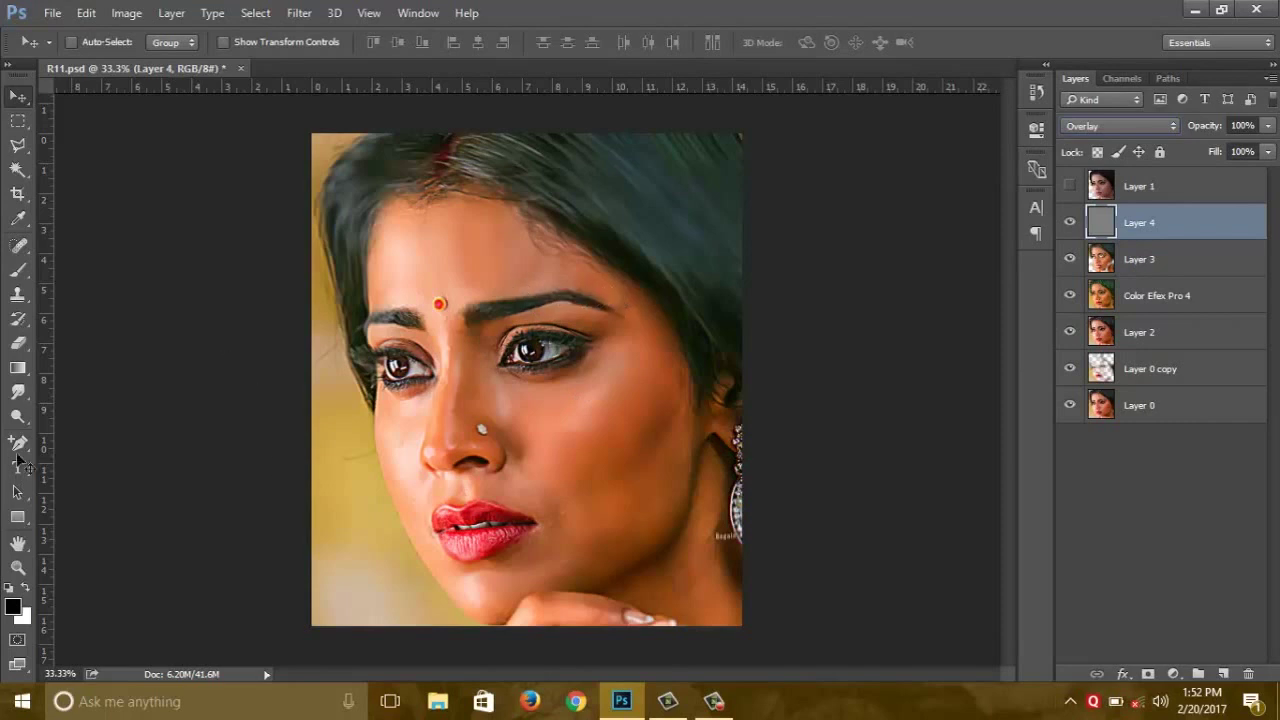
pyautogui.moveTo(14, 420); pyautogui.dragTo(80, 438)
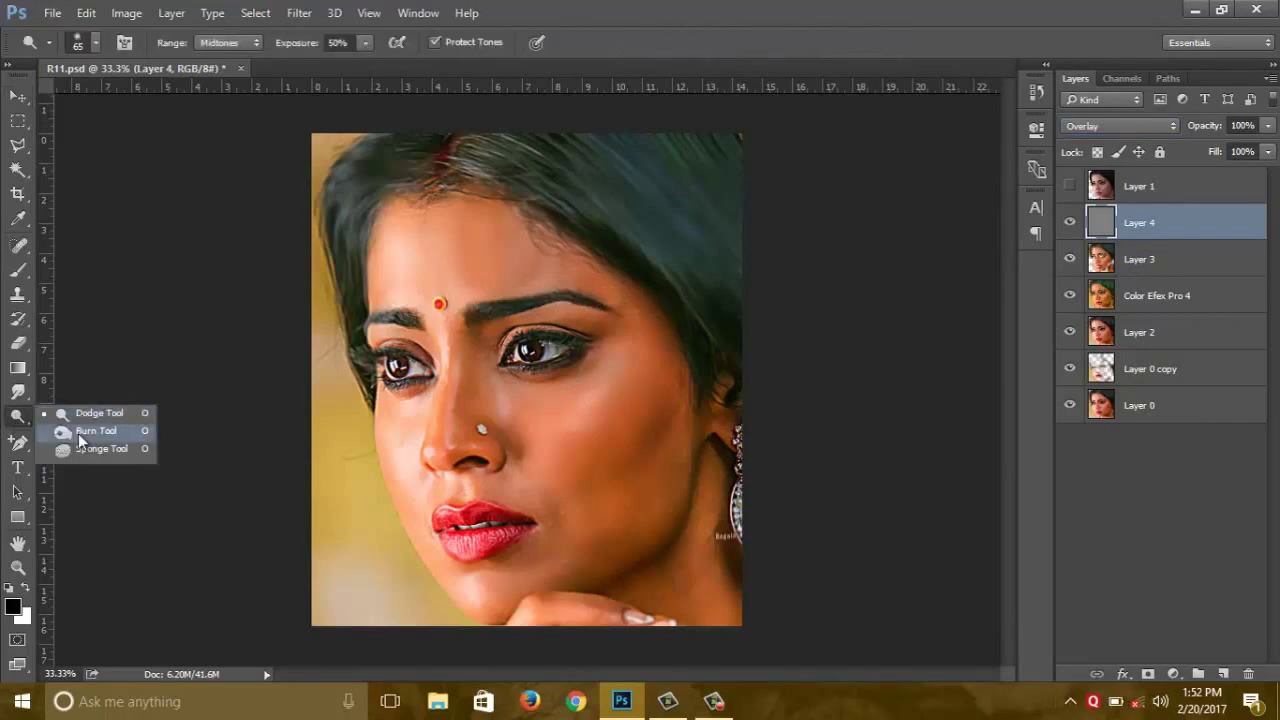
# - With the Burn tool at brush 500, then 300, darken the top and left hair
pyautogui.click(79, 434)
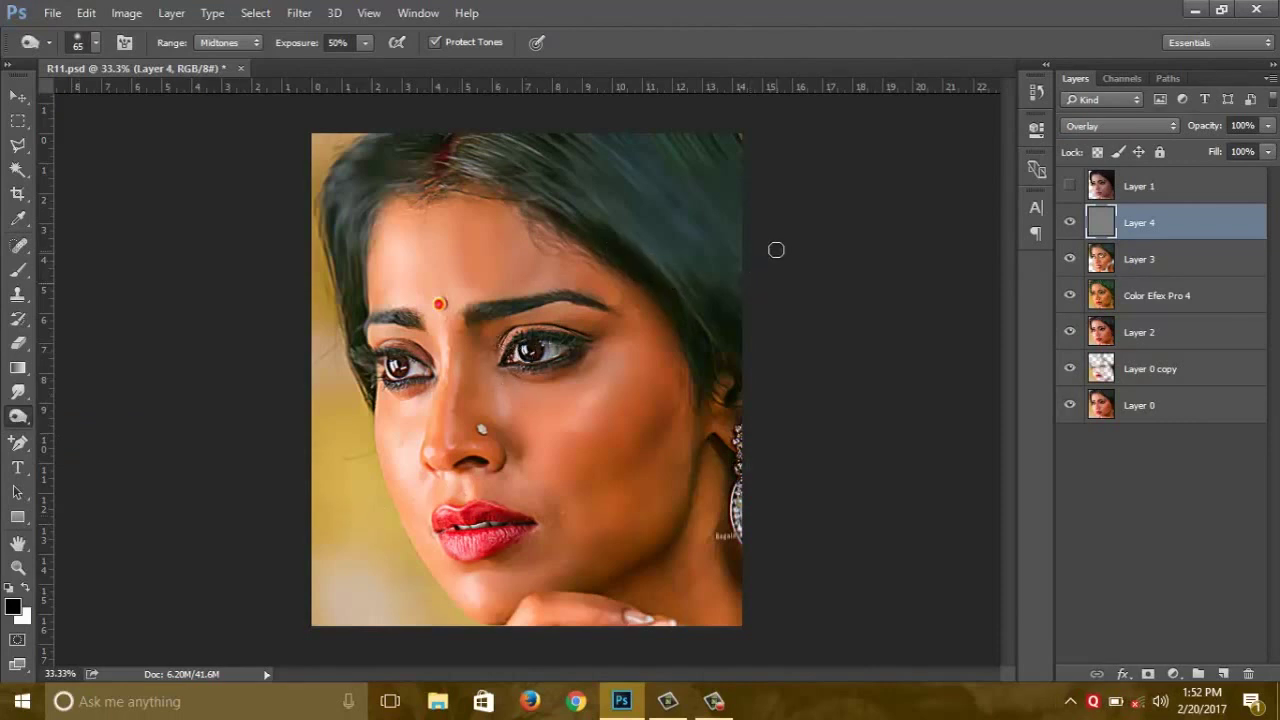
pyautogui.press(']')
pyautogui.press(']')
pyautogui.press(']')
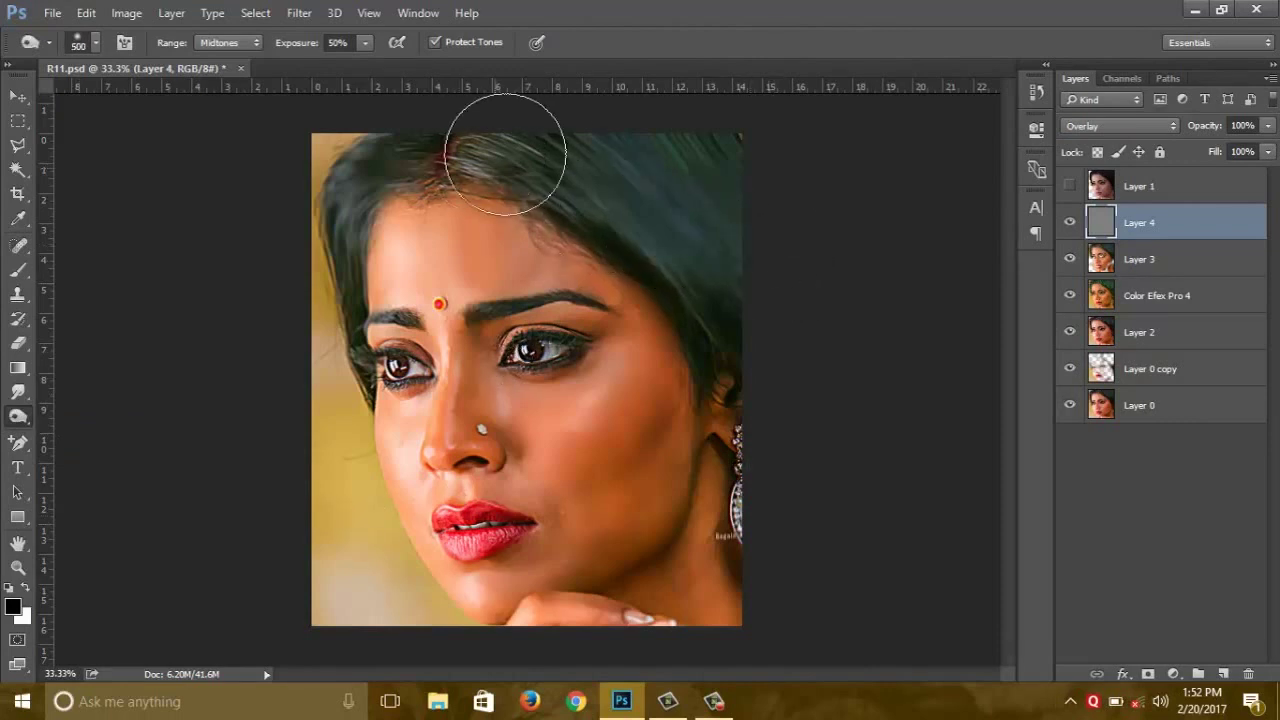
pyautogui.moveTo(509, 134)
pyautogui.mouseDown()
pyautogui.moveTo(700, 222)
pyautogui.moveTo(600, 140)
pyautogui.mouseUp()
pyautogui.moveTo(497, 145); pyautogui.dragTo(643, 128)
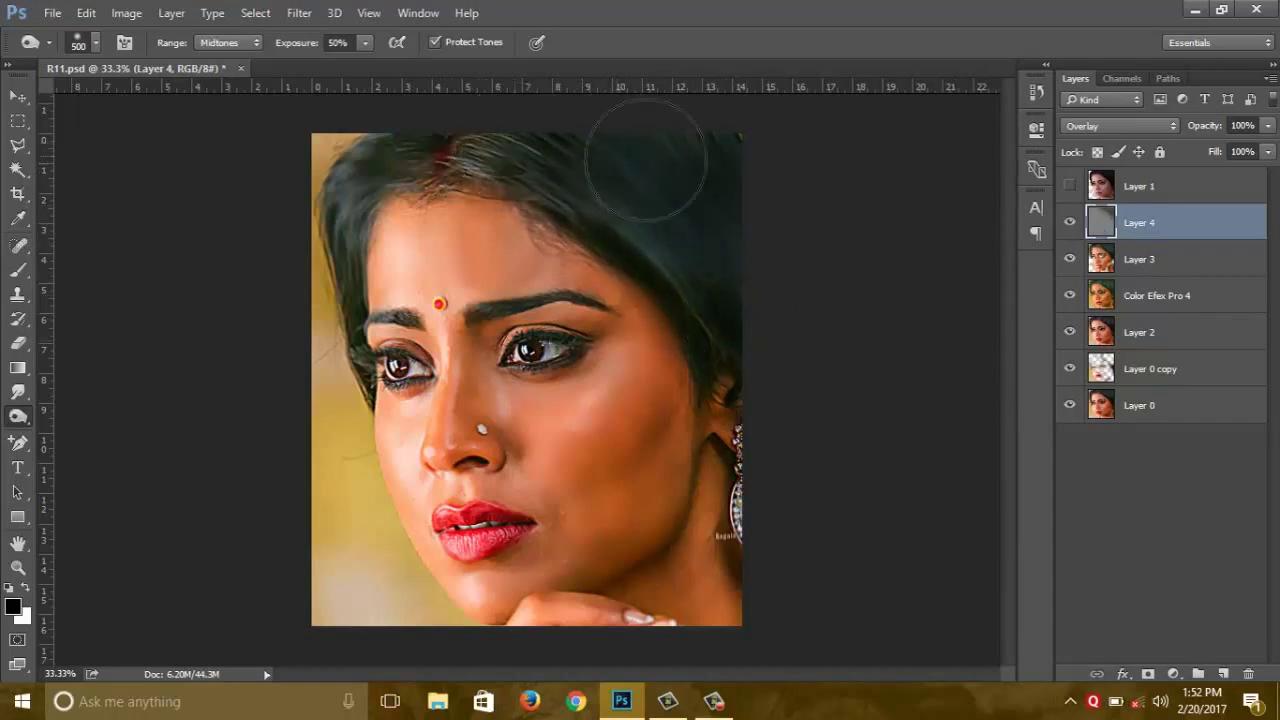
pyautogui.press('[')
pyautogui.press('[')
pyautogui.moveTo(350, 258); pyautogui.dragTo(349, 323)
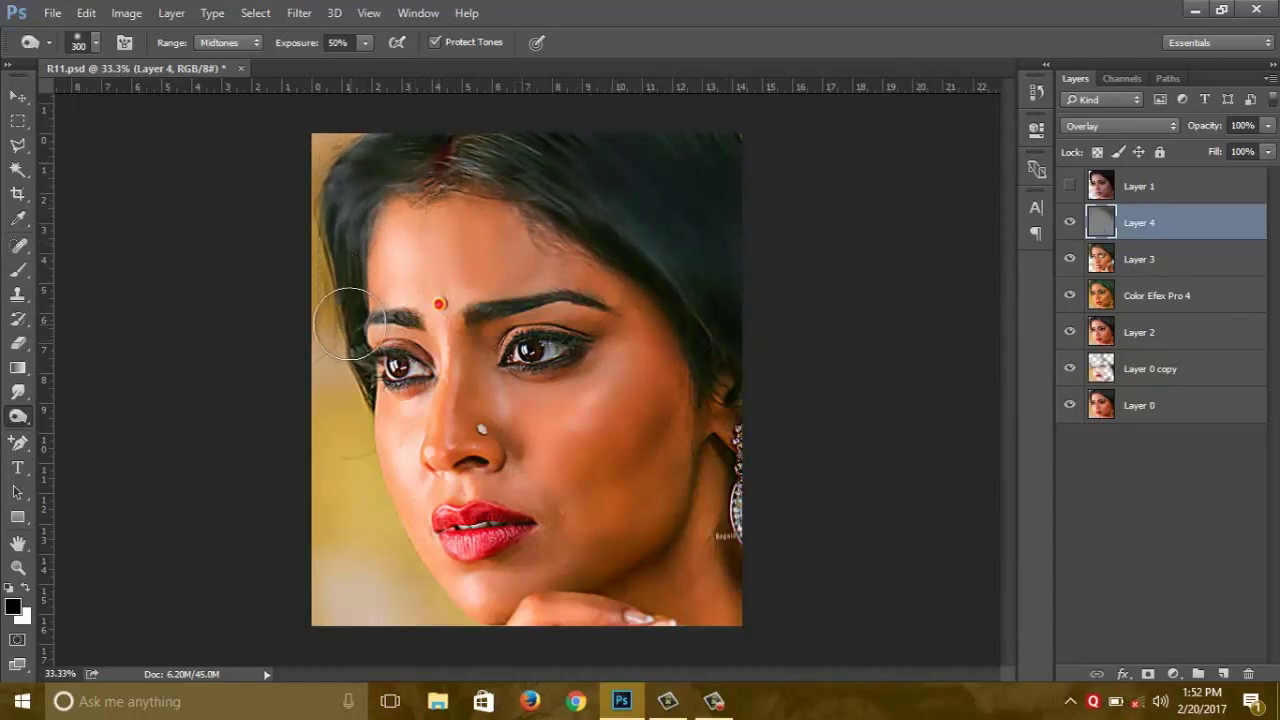
# - At 25% burn exposure, deepen the cheek, chin, lip, jaw and neck shadows
pyautogui.write('25')
pyautogui.press('Return')
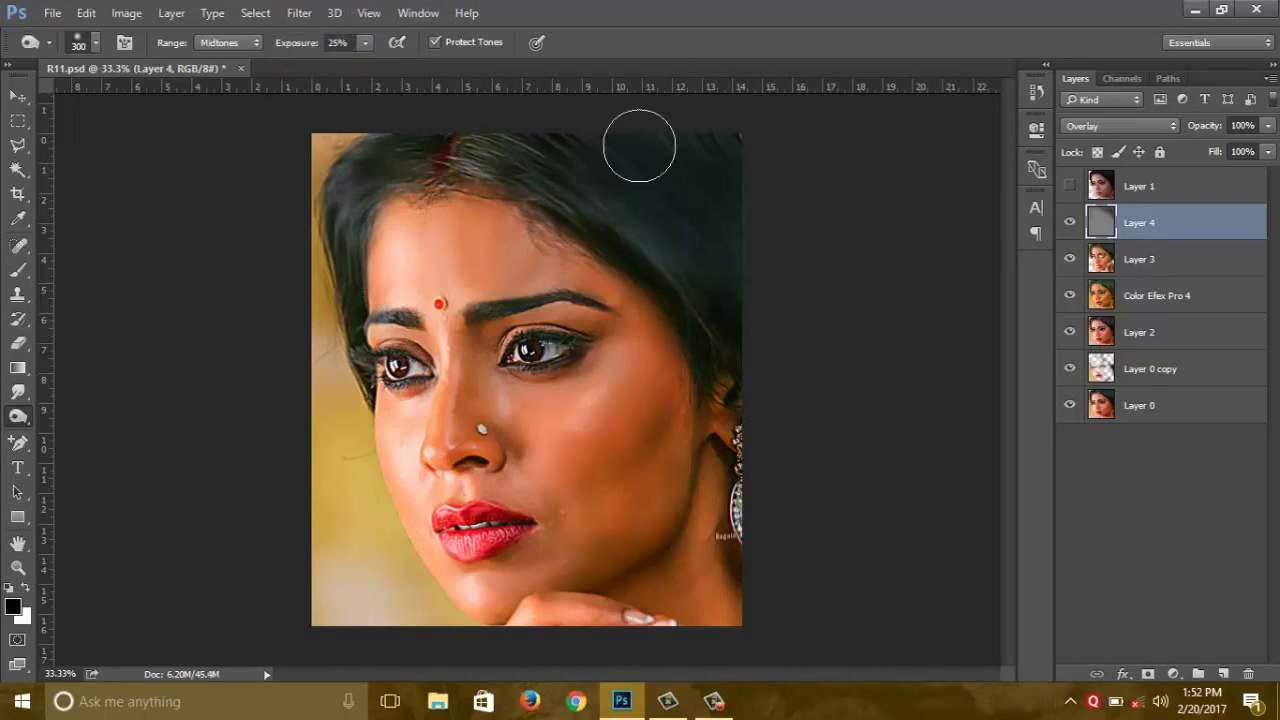
pyautogui.moveTo(533, 397)
pyautogui.mouseDown()
pyautogui.moveTo(540, 420)
pyautogui.moveTo(604, 357)
pyautogui.moveTo(654, 463)
pyautogui.moveTo(656, 442)
pyautogui.moveTo(537, 443)
pyautogui.moveTo(466, 352)
pyautogui.moveTo(459, 439)
pyautogui.mouseUp()
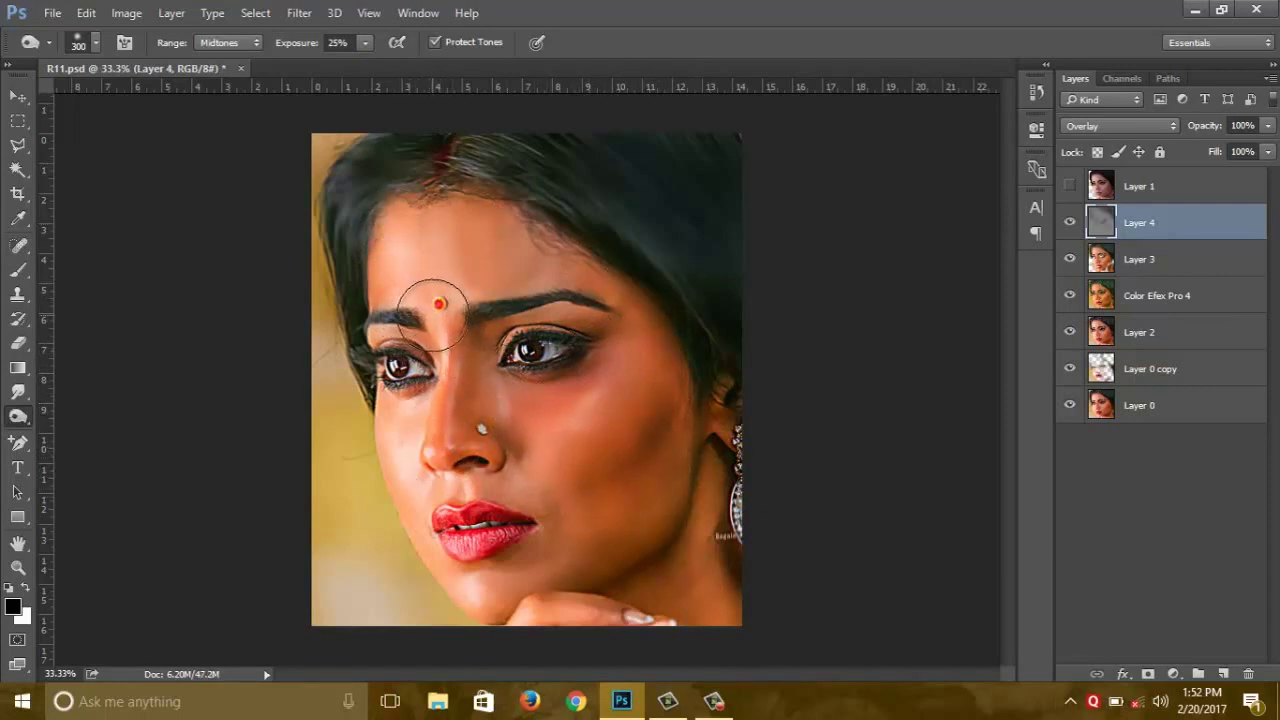
pyautogui.moveTo(409, 470)
pyautogui.mouseDown()
pyautogui.moveTo(417, 523)
pyautogui.moveTo(457, 566)
pyautogui.moveTo(543, 529)
pyautogui.moveTo(475, 501)
pyautogui.mouseUp()
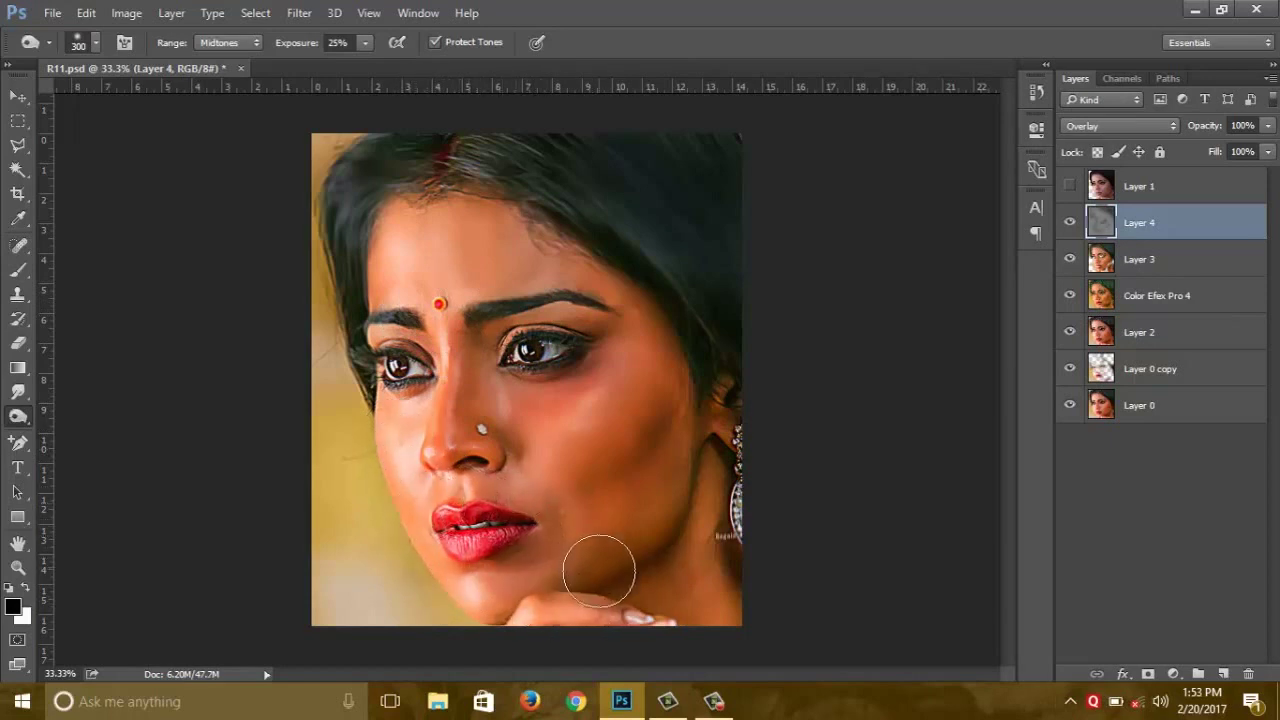
pyautogui.press(']')
pyautogui.press(']')
pyautogui.moveTo(654, 535)
pyautogui.mouseDown()
pyautogui.moveTo(677, 443)
pyautogui.moveTo(694, 614)
pyautogui.mouseUp()
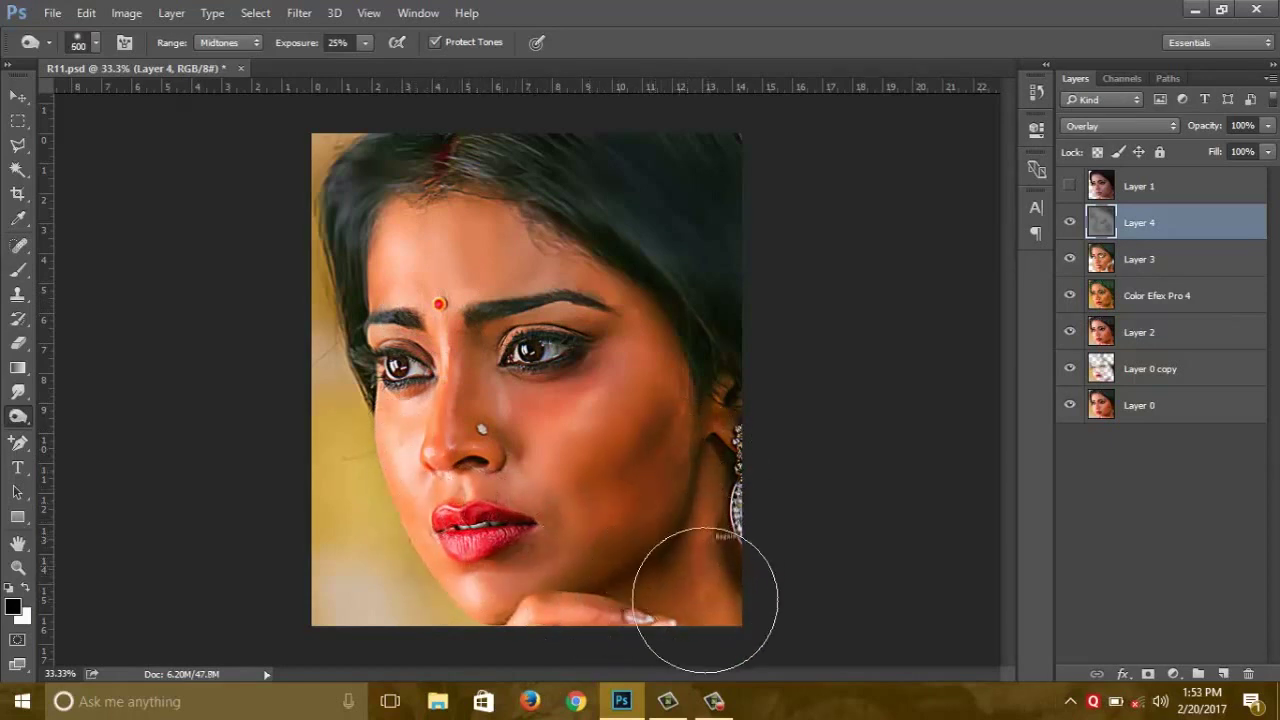
pyautogui.press(']')
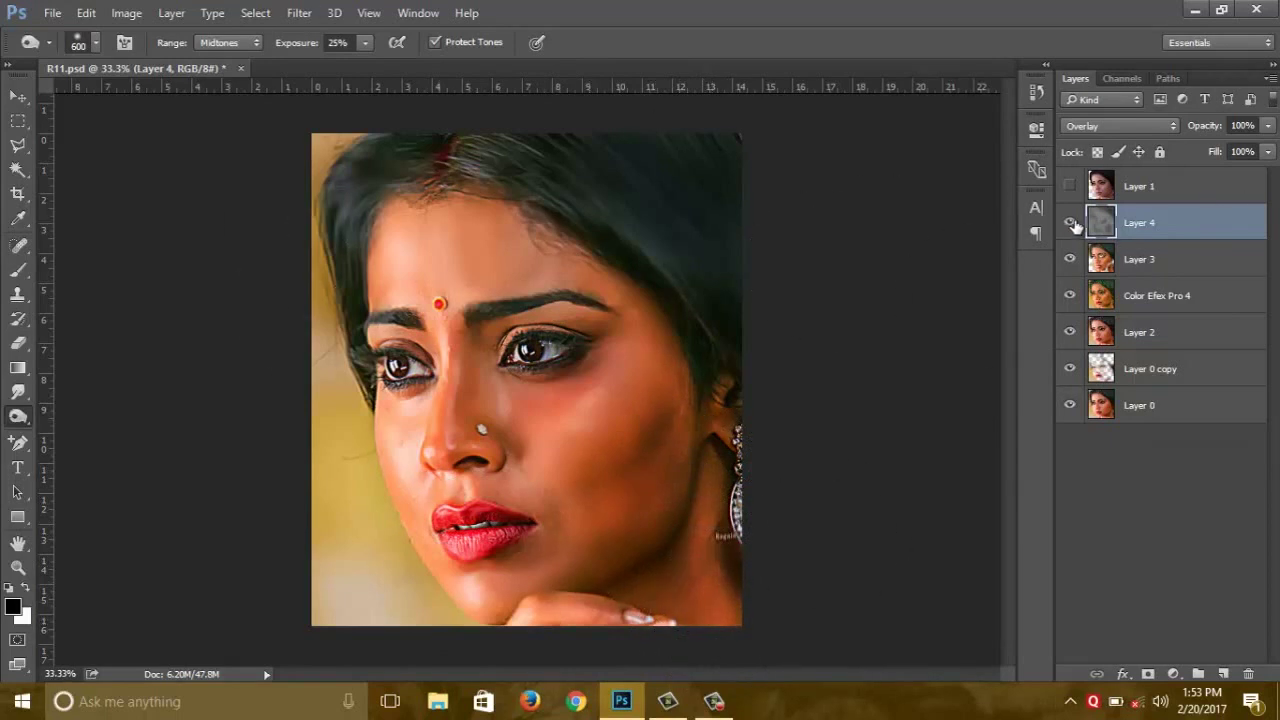
# - Toggle Layer 4's visibility to compare the burned shading
pyautogui.click(1070, 222)
pyautogui.click(1070, 222)
pyautogui.click(1070, 222)
pyautogui.click(1070, 222)
pyautogui.click(1070, 222)
pyautogui.click(1070, 222)
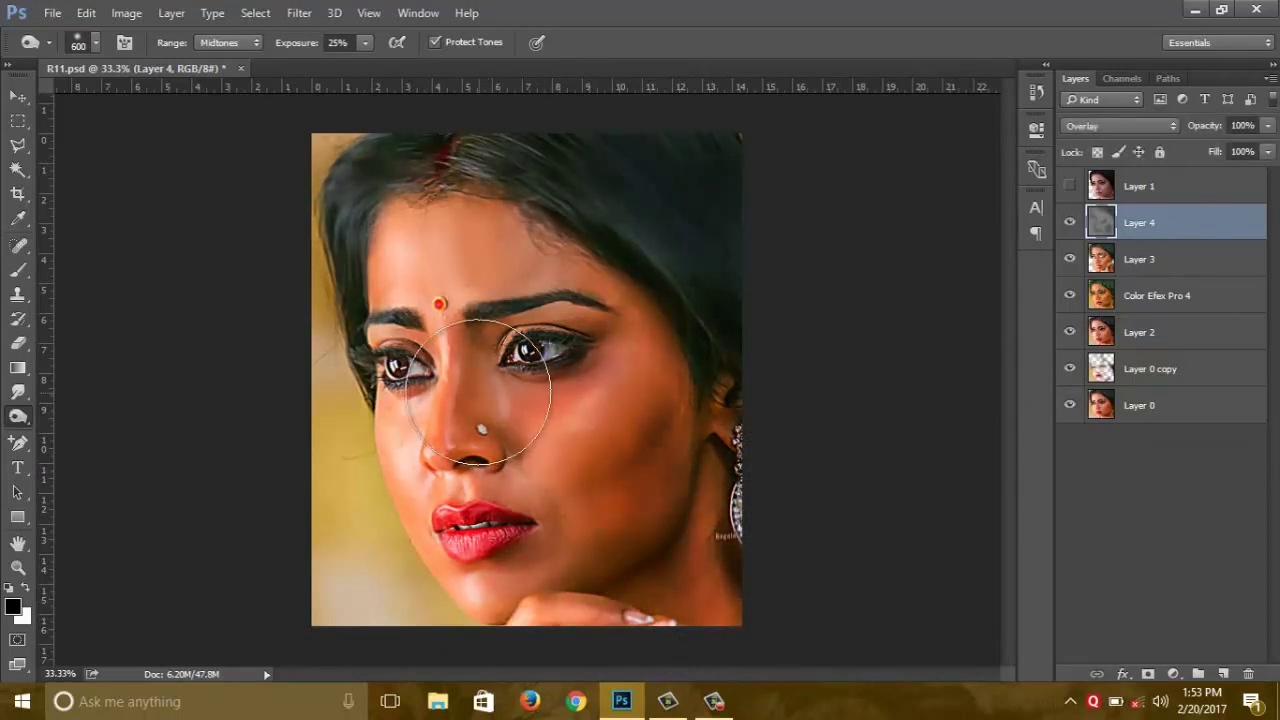
# - Add a new Layer 5 filled with 50% gray
pyautogui.click(1220, 673)
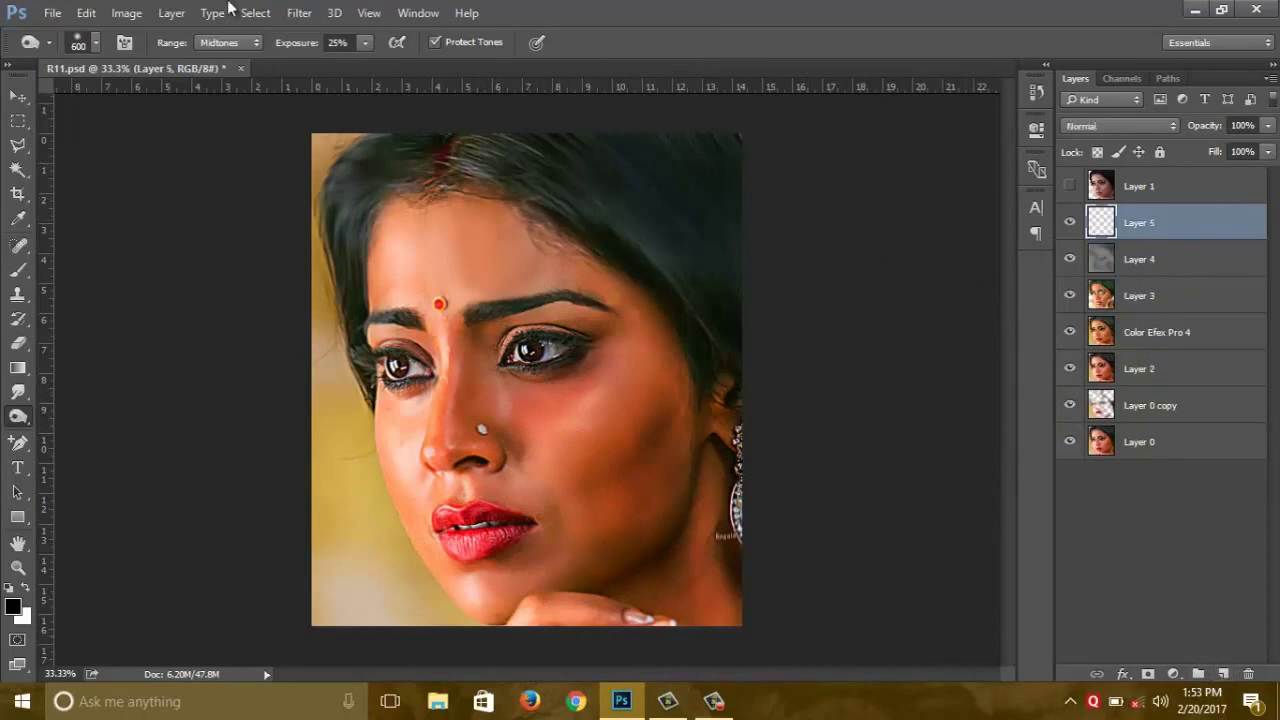
pyautogui.click(126, 13)
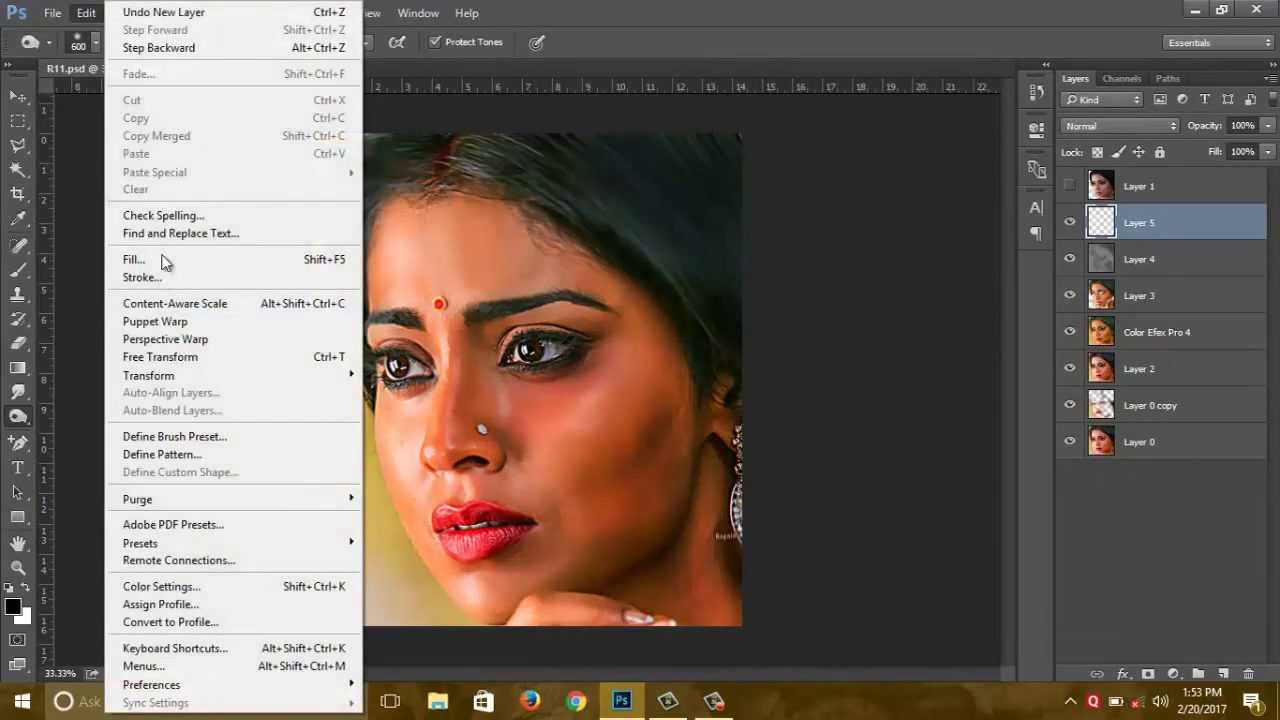
pyautogui.click(130, 259)
pyautogui.press('Return')
# - Set Layer 5's blend mode to Overlay
pyautogui.rightClick(1187, 220)
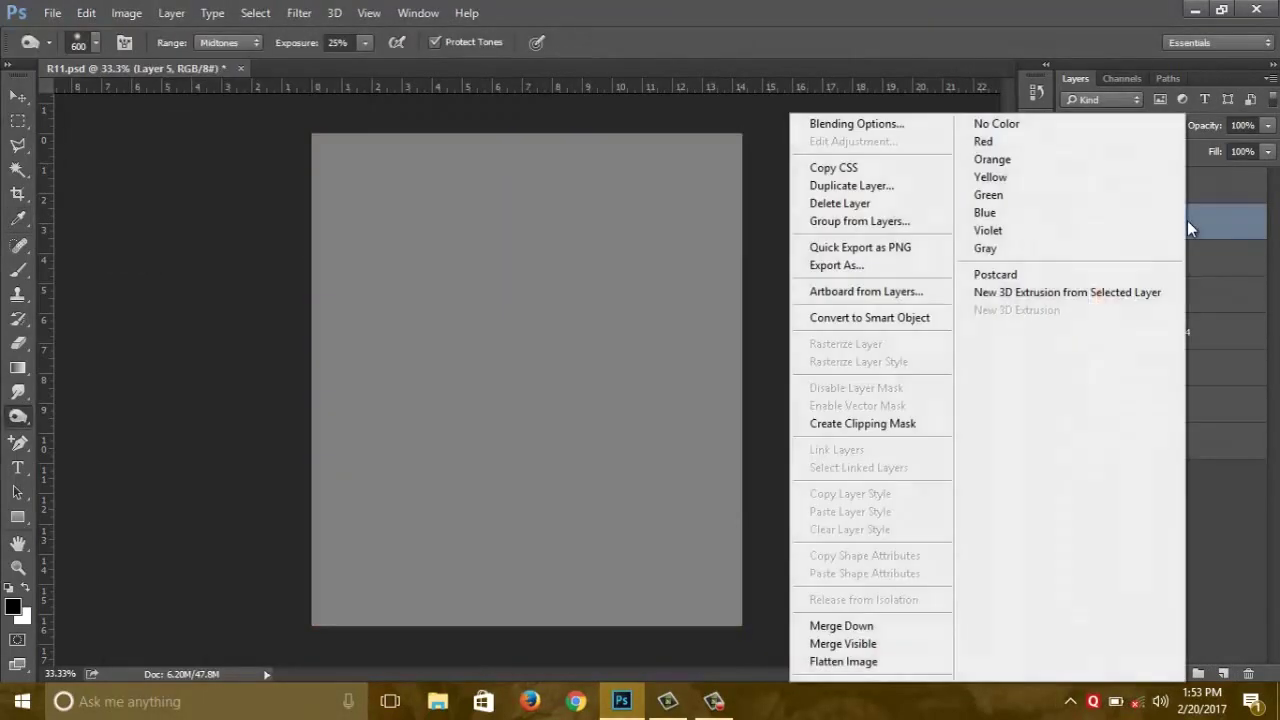
pyautogui.press('Escape')
pyautogui.click(1116, 131)
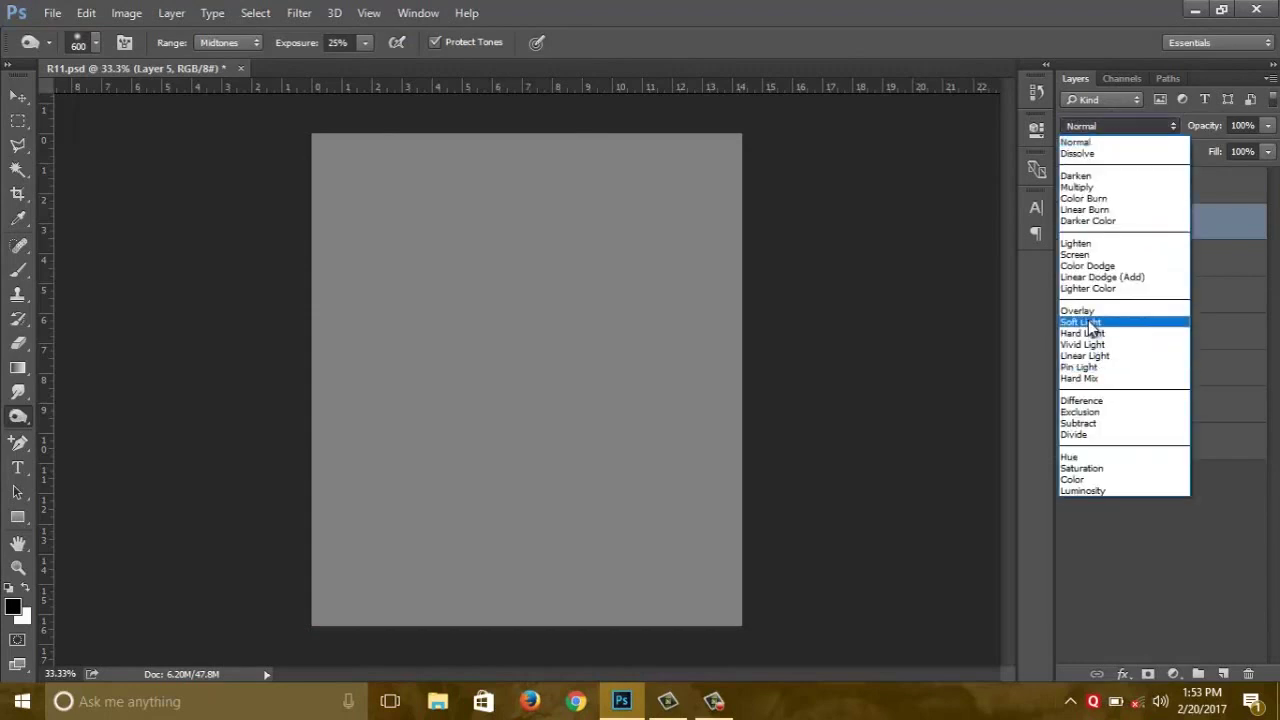
pyautogui.click(1085, 311)
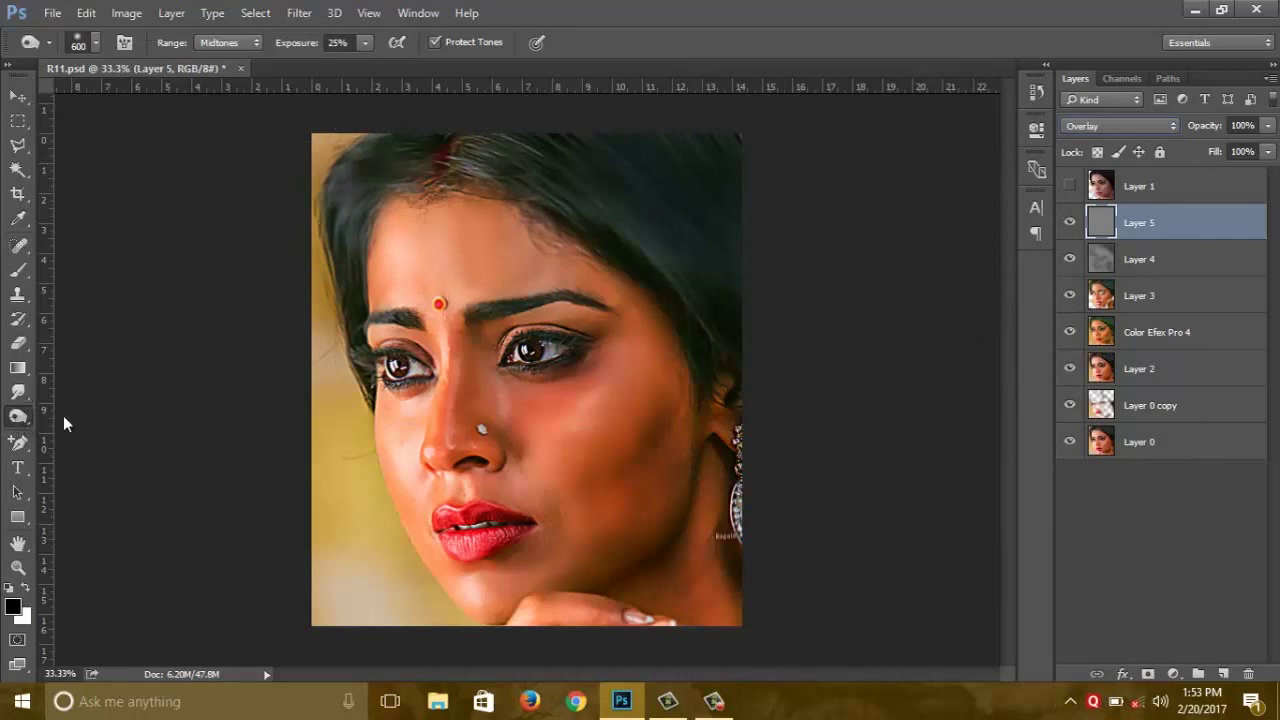
# - Set the Dodge tool to 80% exposure and brush 400; try a forehead stroke, then undo it
pyautogui.click(90, 426)
pyautogui.write('80')
pyautogui.press('Return')
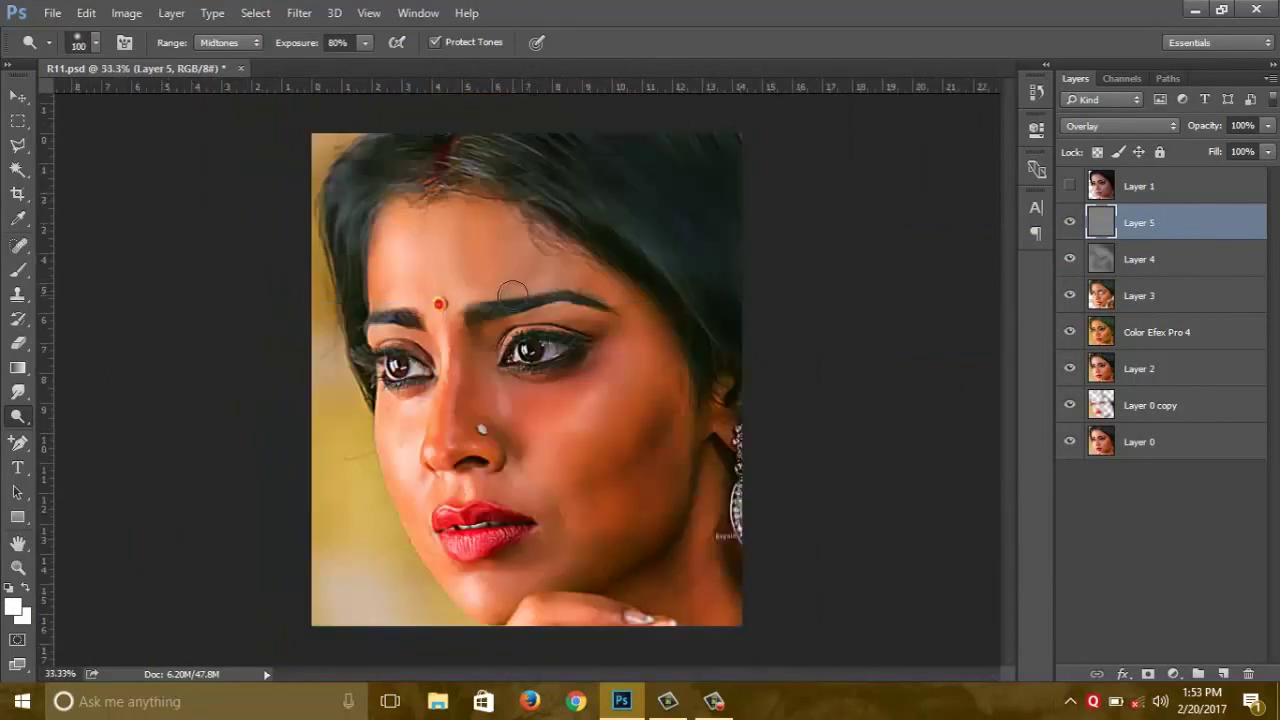
pyautogui.press(']')
pyautogui.press(']')
pyautogui.press(']')
pyautogui.moveTo(466, 243)
pyautogui.mouseDown()
pyautogui.moveTo(488, 262)
pyautogui.moveTo(500, 251)
pyautogui.mouseUp()
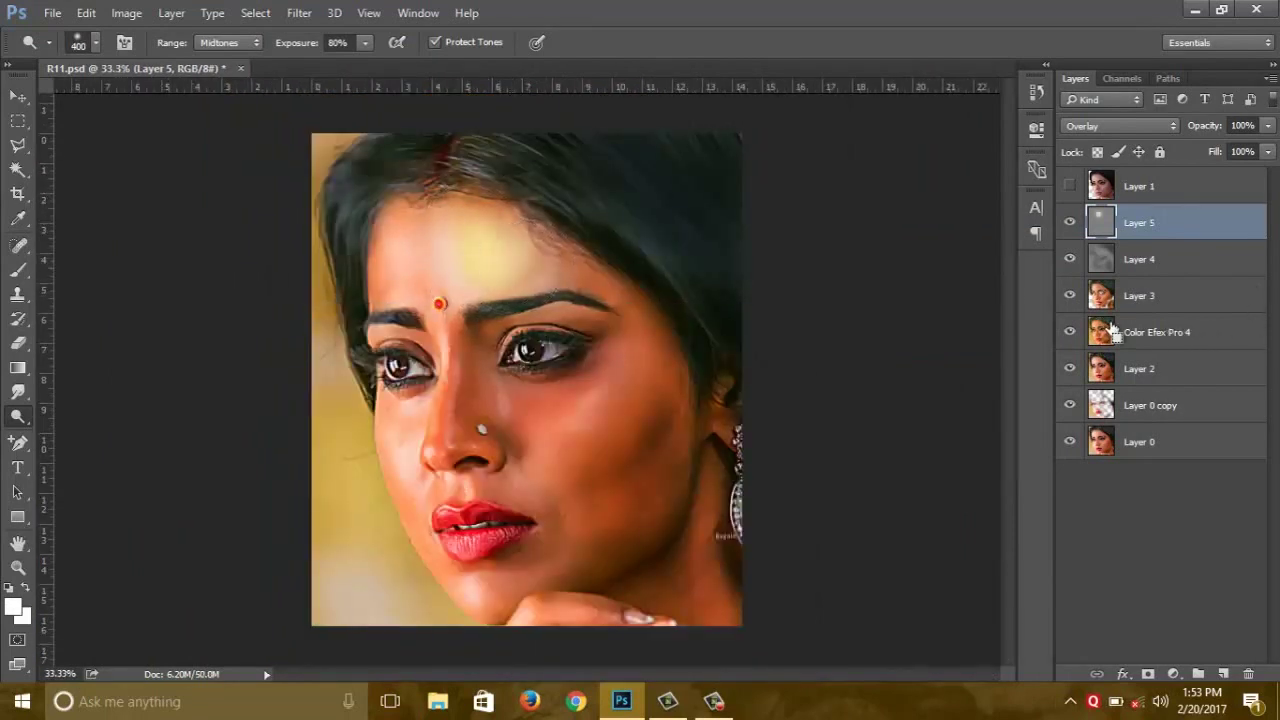
pyautogui.hotkey('ctrl', 'alt', 'z')
pyautogui.hotkey('ctrl', 'alt', 'z')
pyautogui.hotkey('ctrl', 'alt', 'z')
pyautogui.hotkey('ctrl', 'alt', 'z')
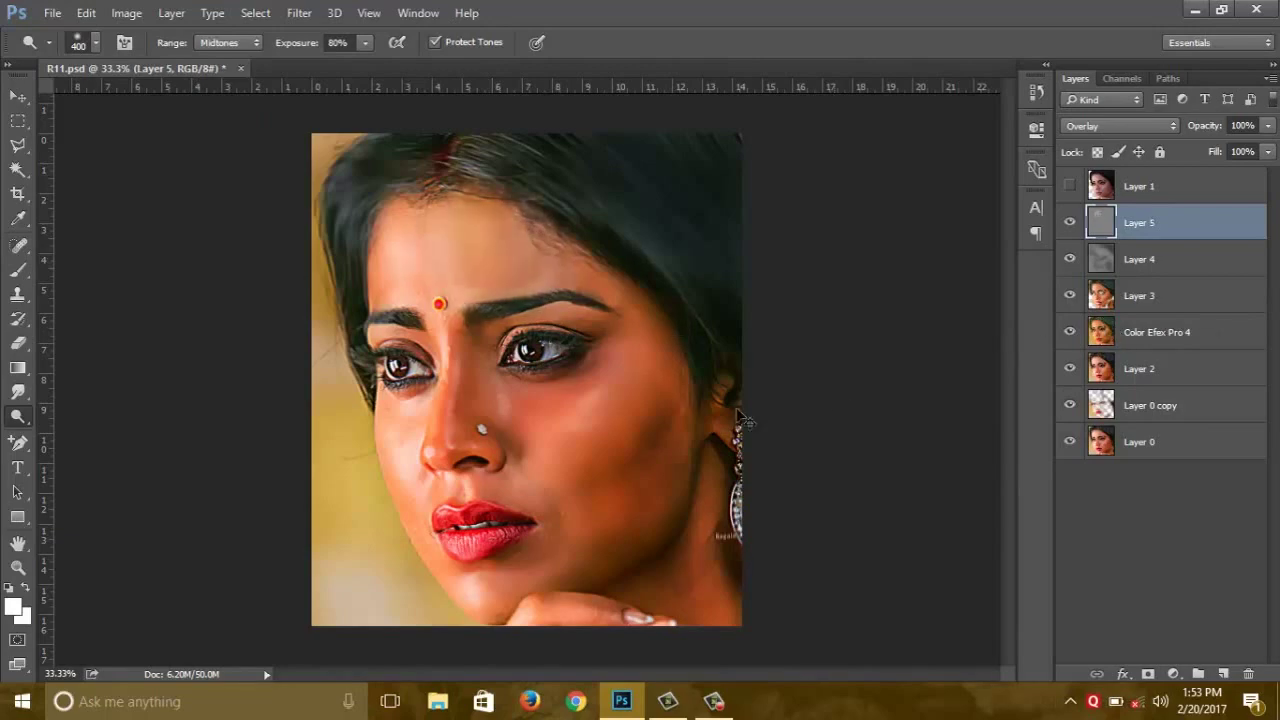
# - Set the foreground to white and brighten the forehead, cheek, under-eye area and nose
pyautogui.click(10, 608)
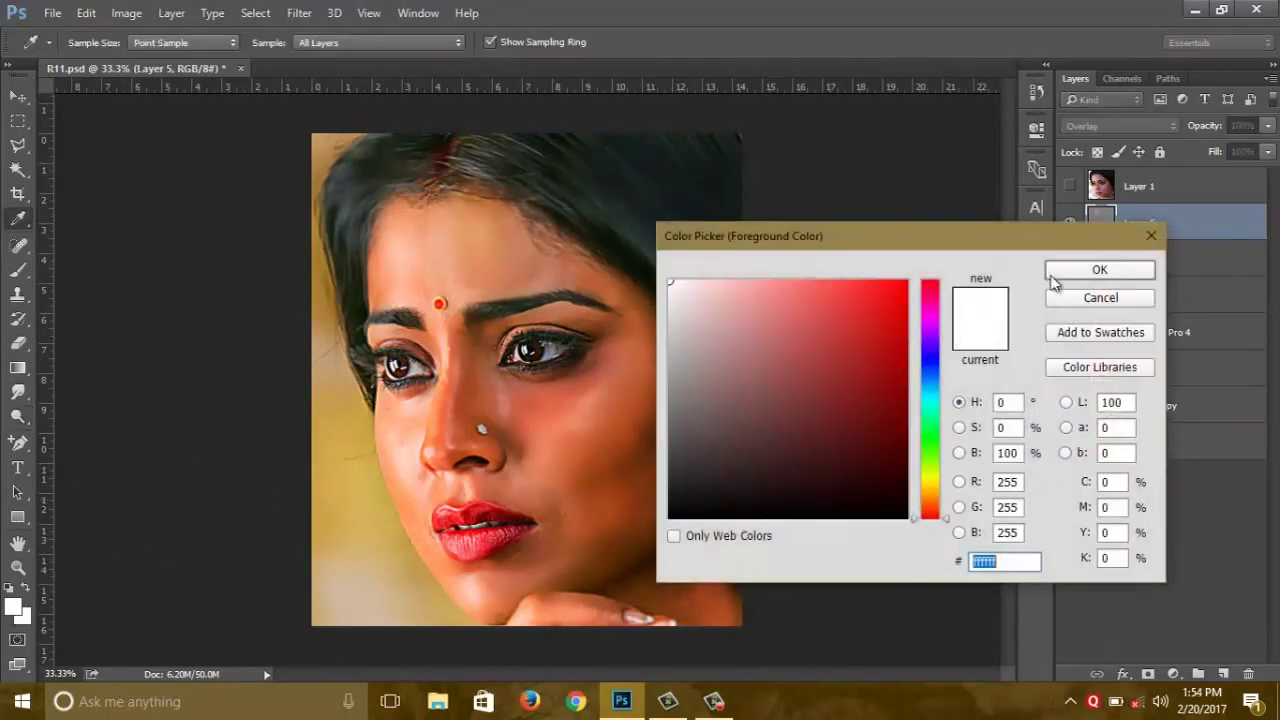
pyautogui.click(1122, 278)
pyautogui.click(26, 616)
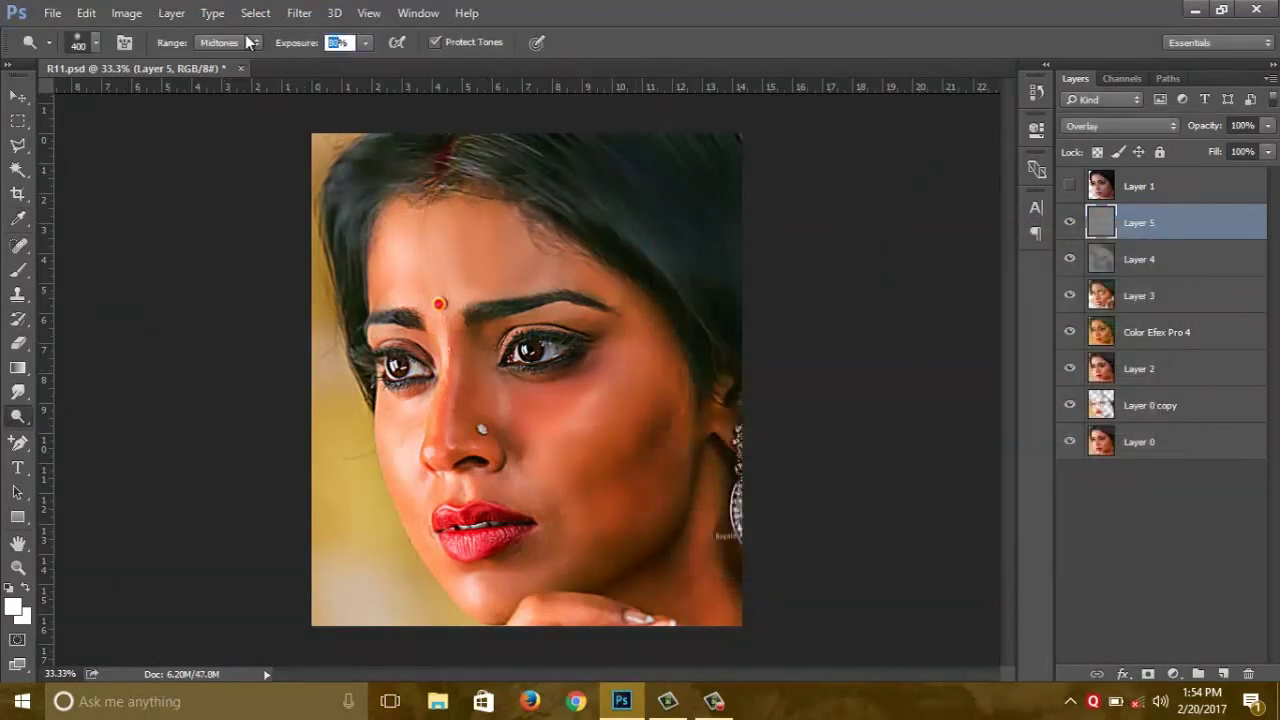
pyautogui.moveTo(471, 234)
pyautogui.mouseDown()
pyautogui.moveTo(504, 266)
pyautogui.moveTo(540, 268)
pyautogui.mouseUp()
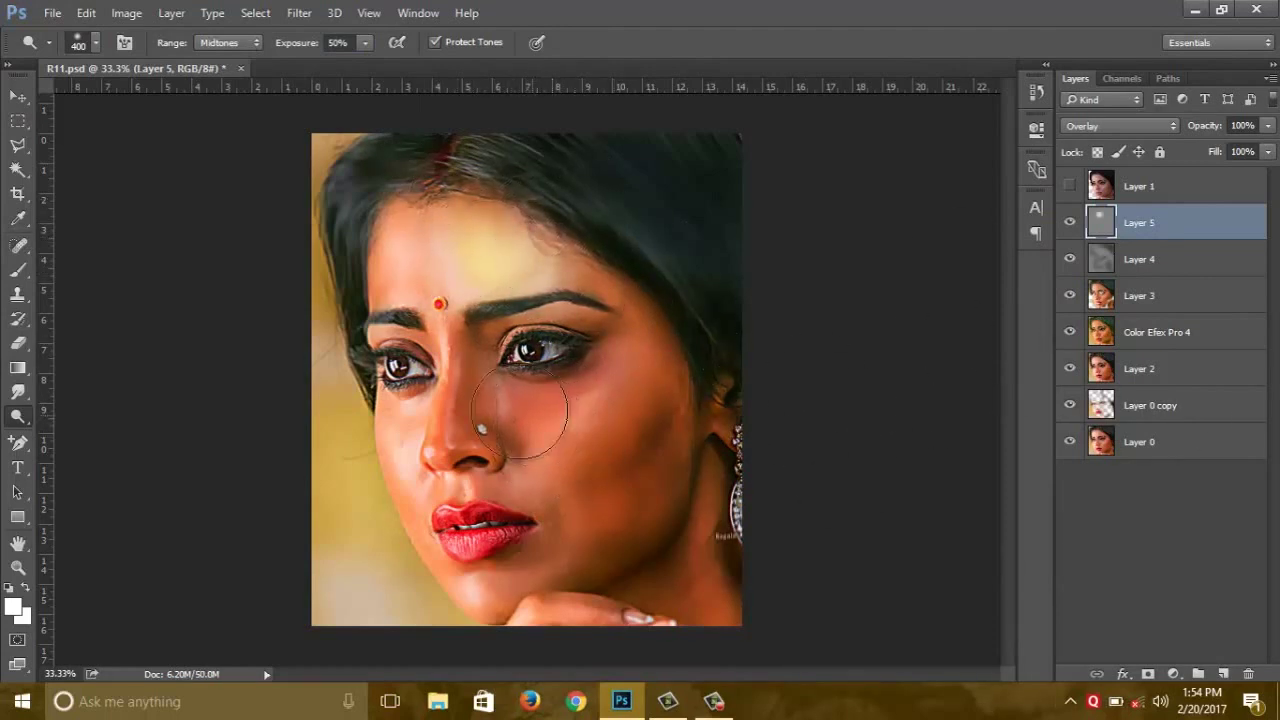
pyautogui.moveTo(519, 410)
pyautogui.mouseDown()
pyautogui.moveTo(563, 400)
pyautogui.moveTo(583, 486)
pyautogui.moveTo(661, 436)
pyautogui.mouseUp()
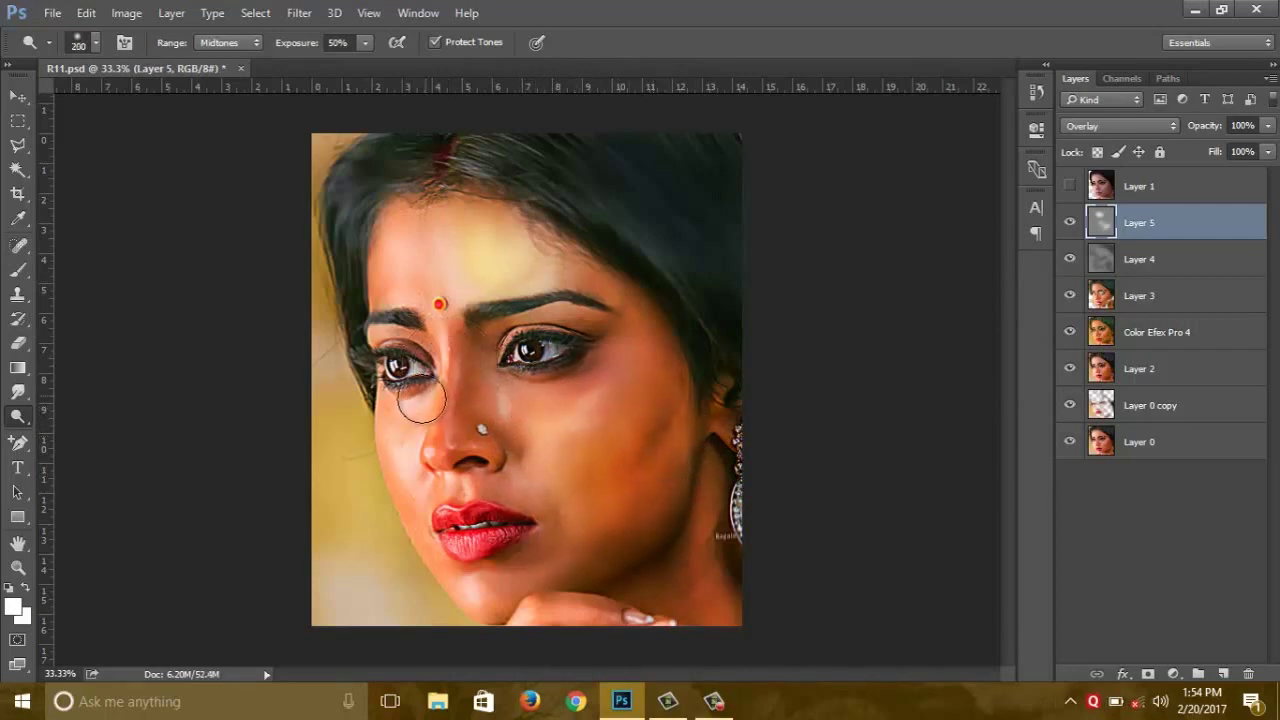
pyautogui.moveTo(421, 401); pyautogui.dragTo(396, 418)
pyautogui.moveTo(446, 376)
pyautogui.mouseDown()
pyautogui.moveTo(428, 443)
pyautogui.moveTo(500, 452)
pyautogui.mouseUp()
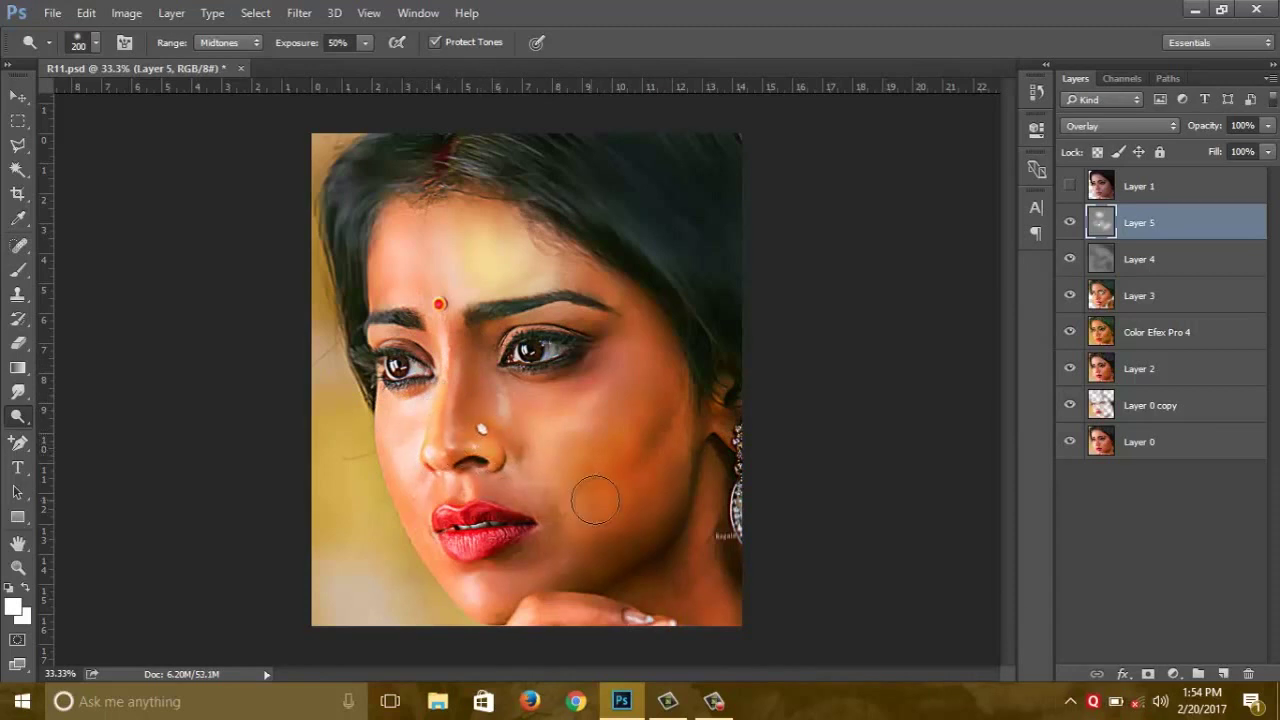
# - Lighten the lips, jawline to chin, under-eye cheek and hair edge using brush sizes 250–400–200
pyautogui.press(']')
pyautogui.moveTo(557, 514); pyautogui.dragTo(497, 540)
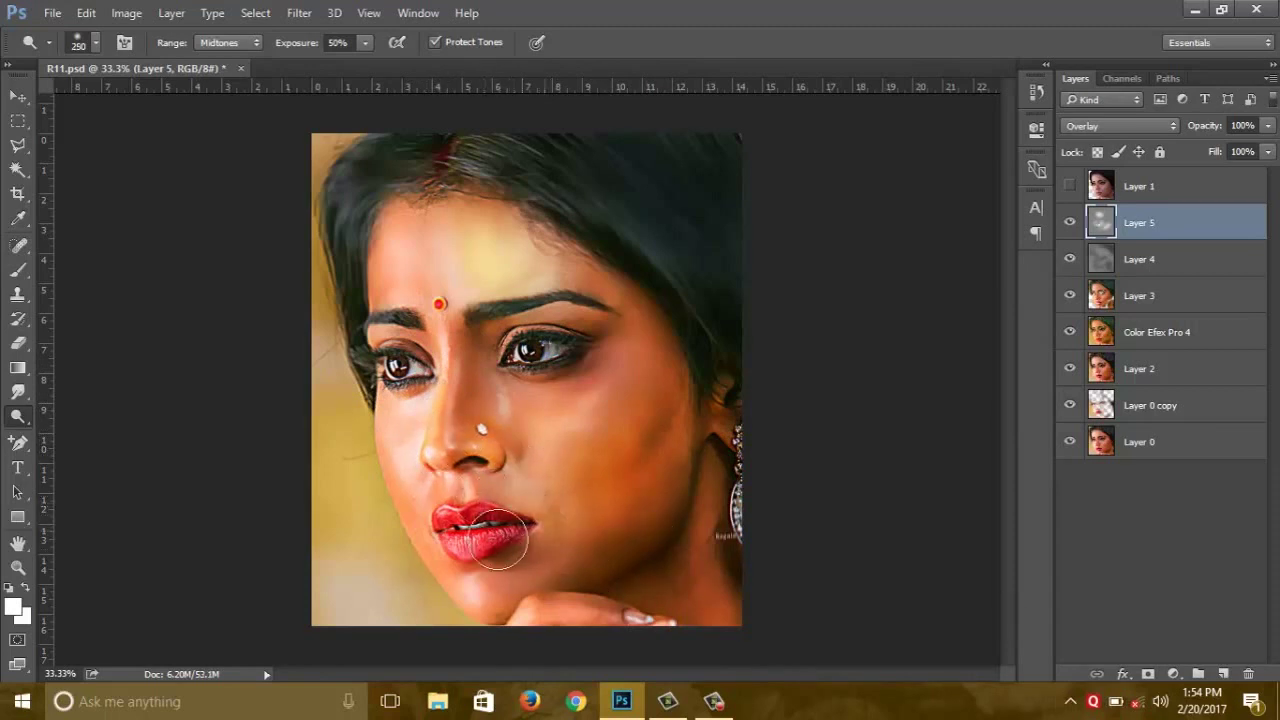
pyautogui.press(']')
pyautogui.press(']')
pyautogui.moveTo(686, 443); pyautogui.dragTo(497, 580)
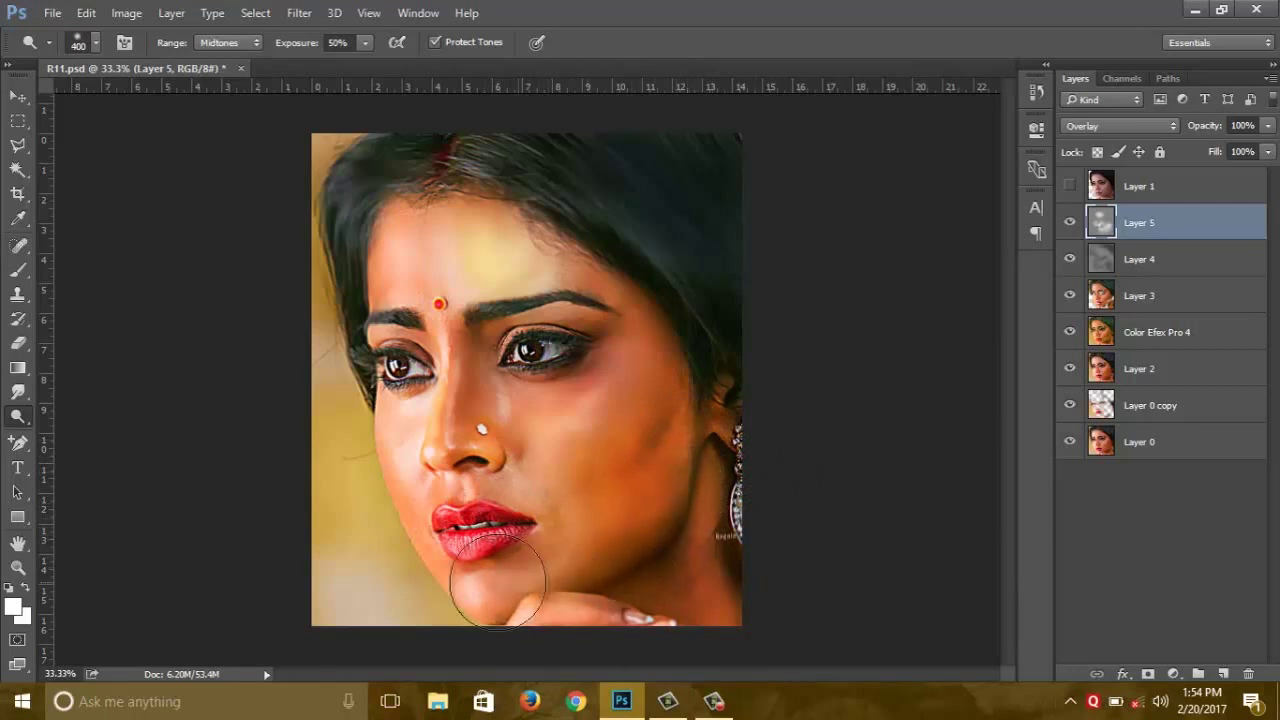
pyautogui.press('[')
pyautogui.press('[')
pyautogui.press('[')
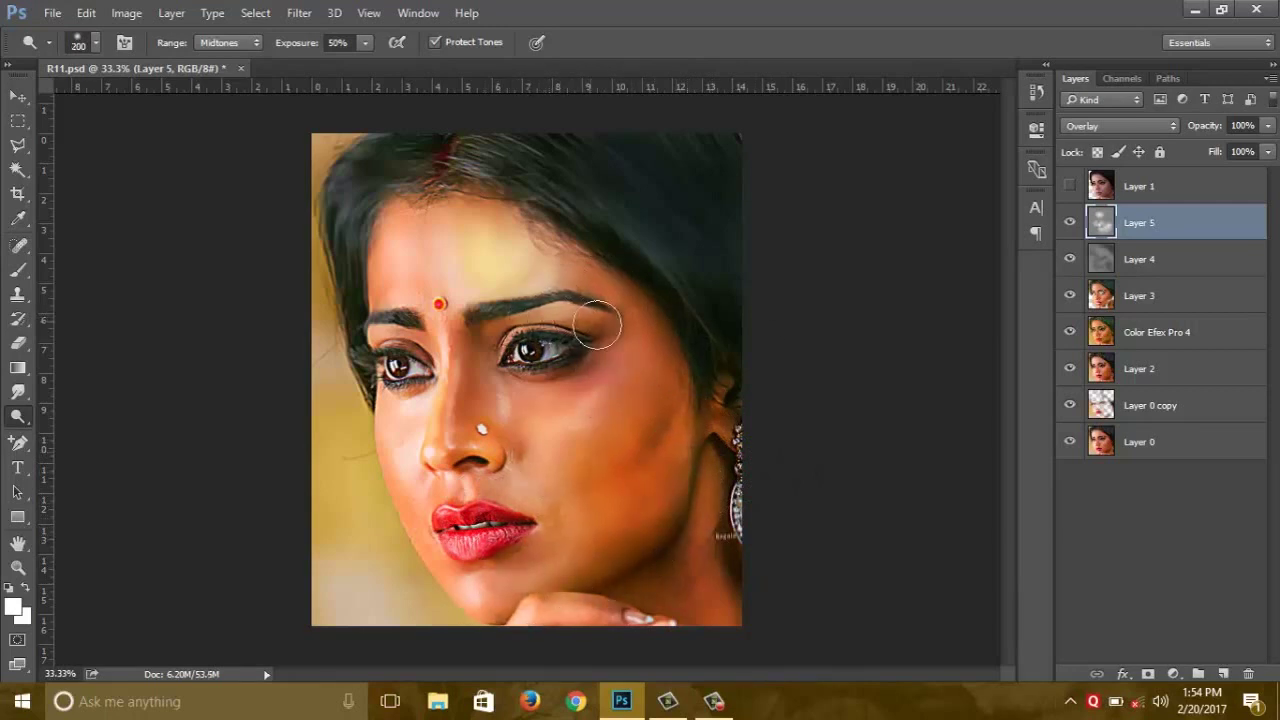
pyautogui.moveTo(584, 372)
pyautogui.mouseDown()
pyautogui.moveTo(517, 394)
pyautogui.moveTo(469, 343)
pyautogui.moveTo(530, 337)
pyautogui.mouseUp()
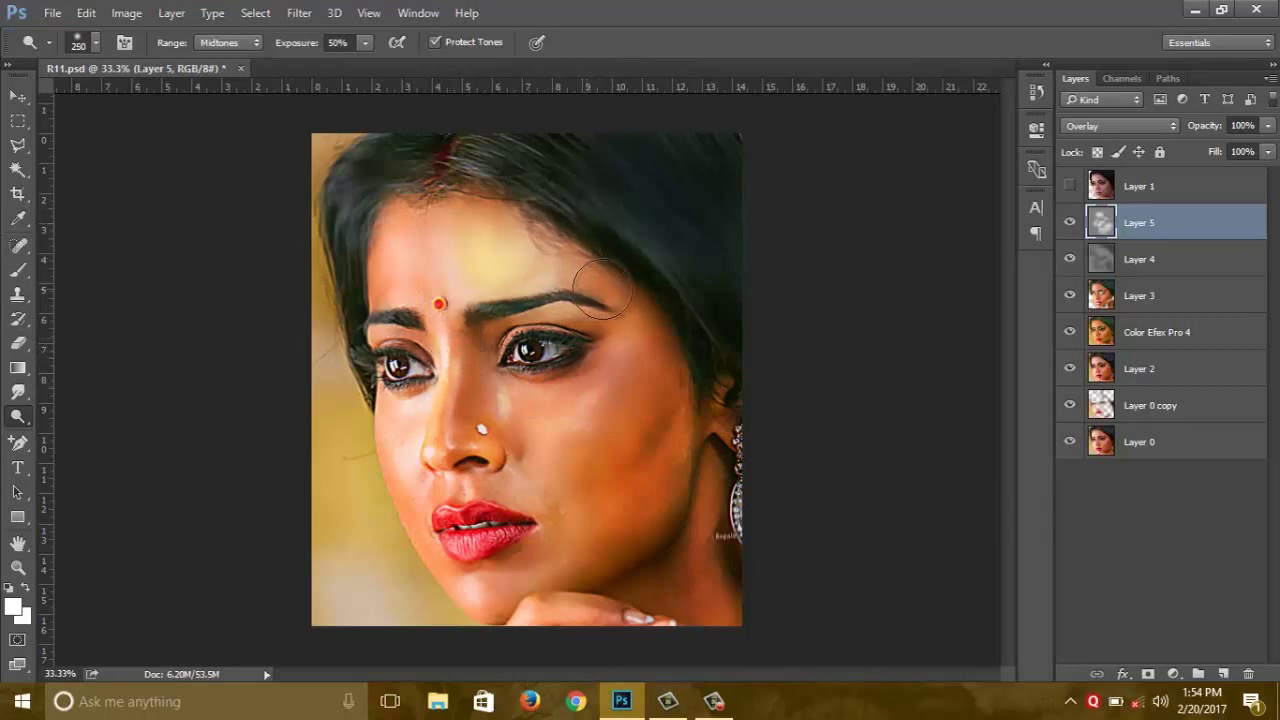
pyautogui.moveTo(390, 245)
pyautogui.mouseDown()
pyautogui.moveTo(357, 251)
pyautogui.moveTo(385, 292)
pyautogui.mouseUp()
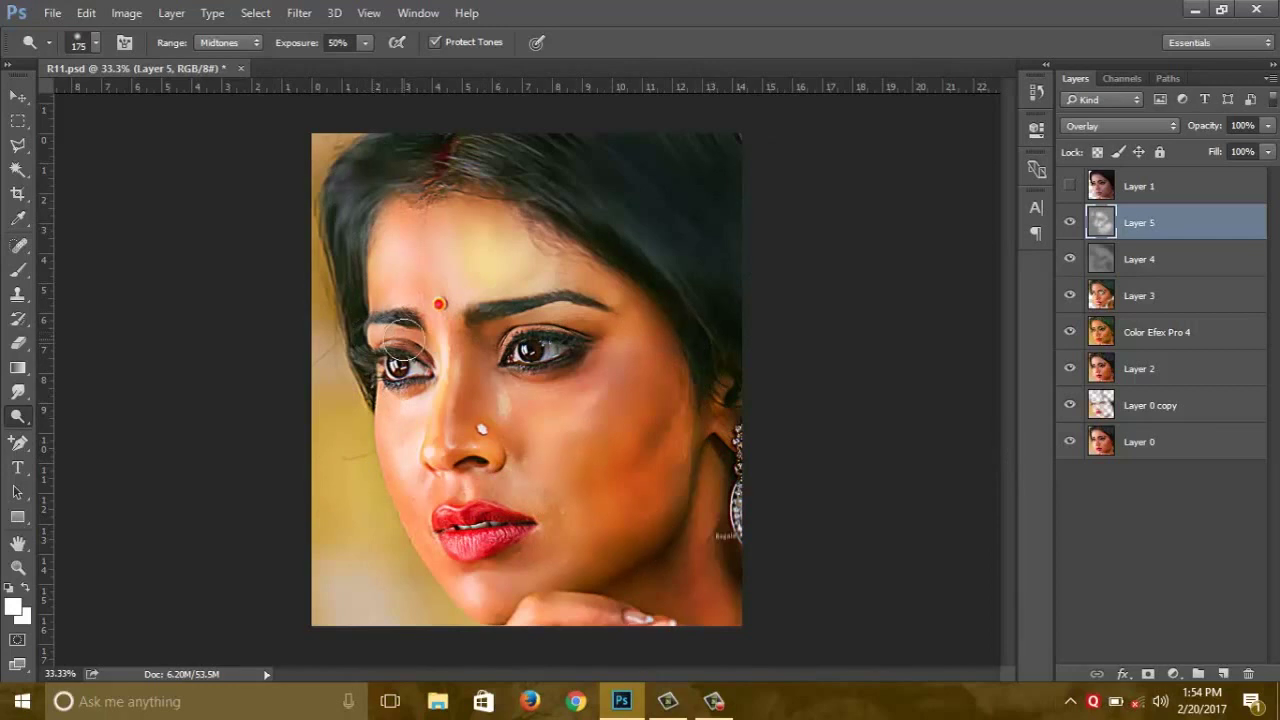
# - Toggle Layer 5's visibility to compare the portrait with and without the highlights
pyautogui.click(1069, 222)
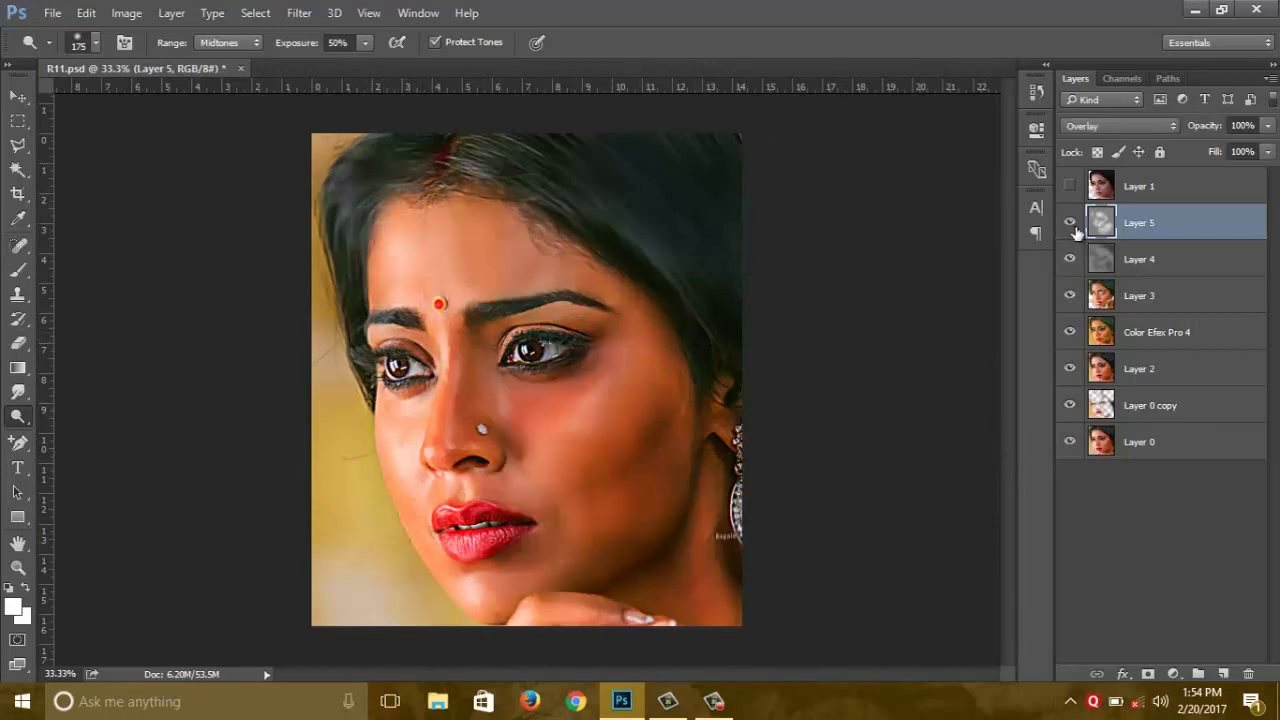
pyautogui.doubleClick(1069, 222)
pyautogui.doubleClick(1069, 222)
pyautogui.click(1069, 222)
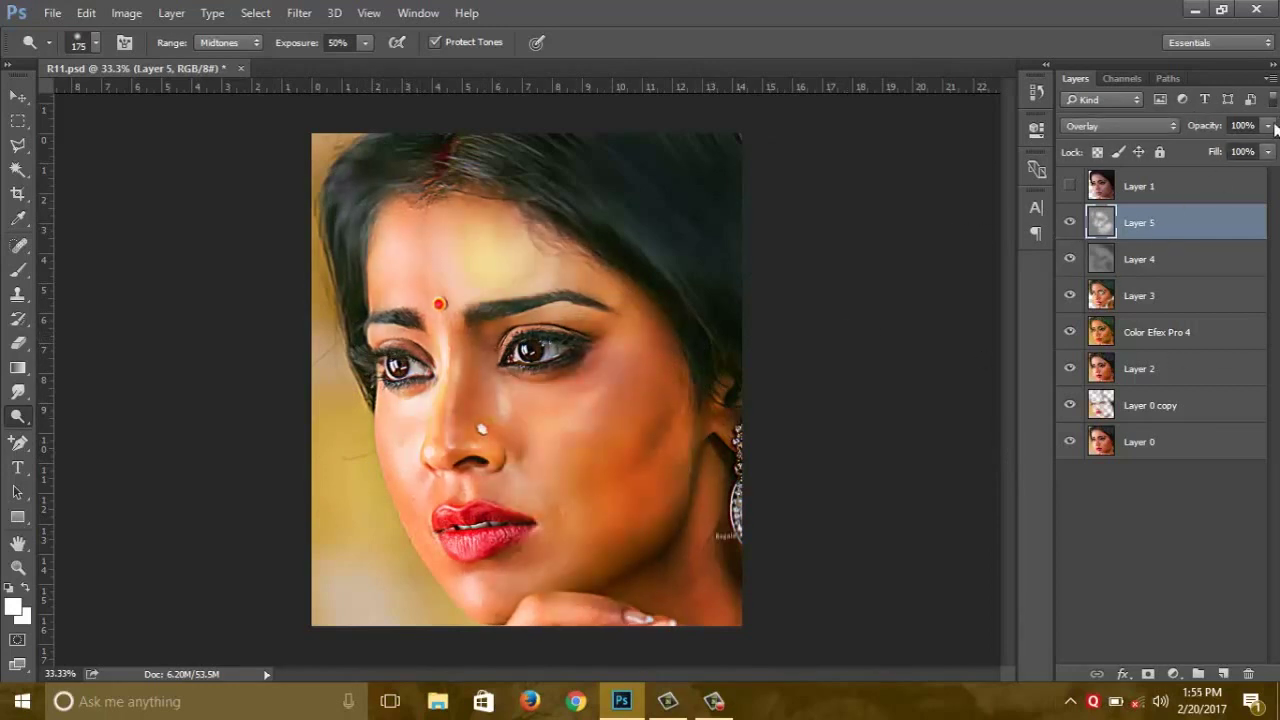
pyautogui.click(1069, 222)
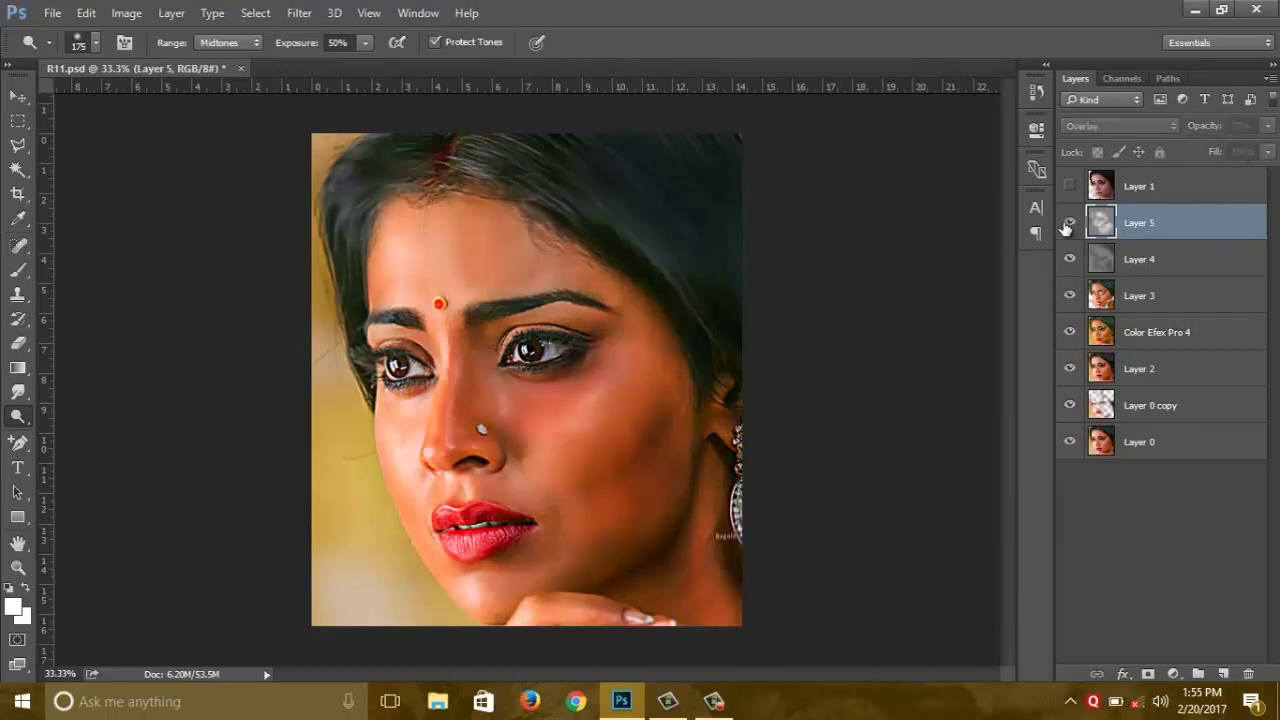
pyautogui.doubleClick(1069, 222)
pyautogui.click(1069, 222)
pyautogui.hotkey('ctrl', '-')
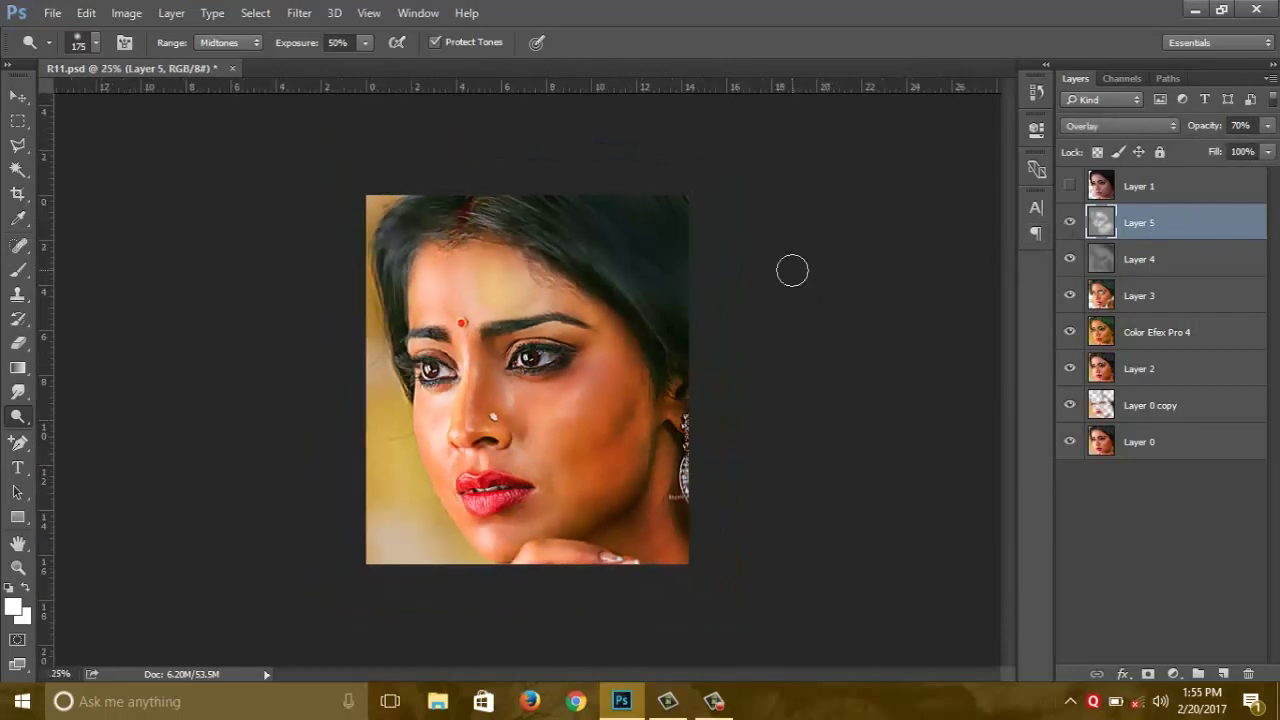
pyautogui.hotkey('ctrl', '+')
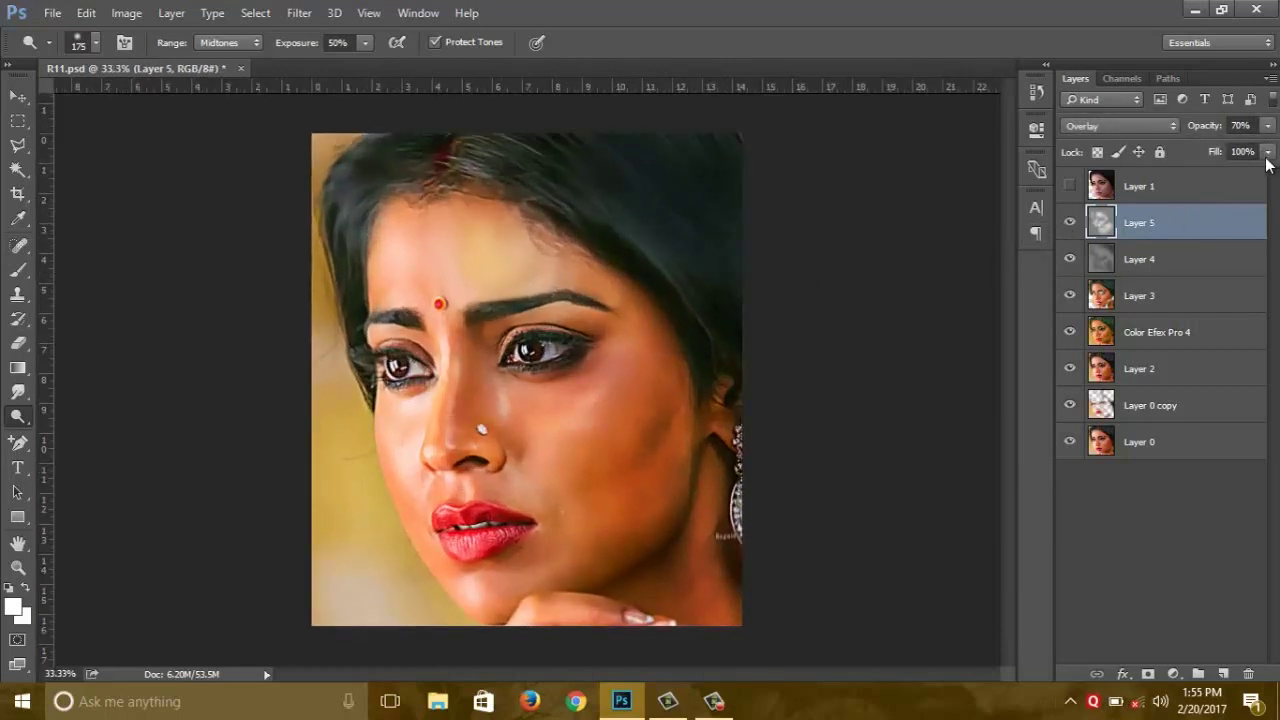
pyautogui.click(1070, 222)
pyautogui.click(1070, 222)
pyautogui.click(1070, 222)
pyautogui.click(1070, 222)
# - Add a Brightness/Contrast adjustment layer with Contrast 50 and Brightness 0
pyautogui.click(1173, 673)
pyautogui.click(1163, 345)
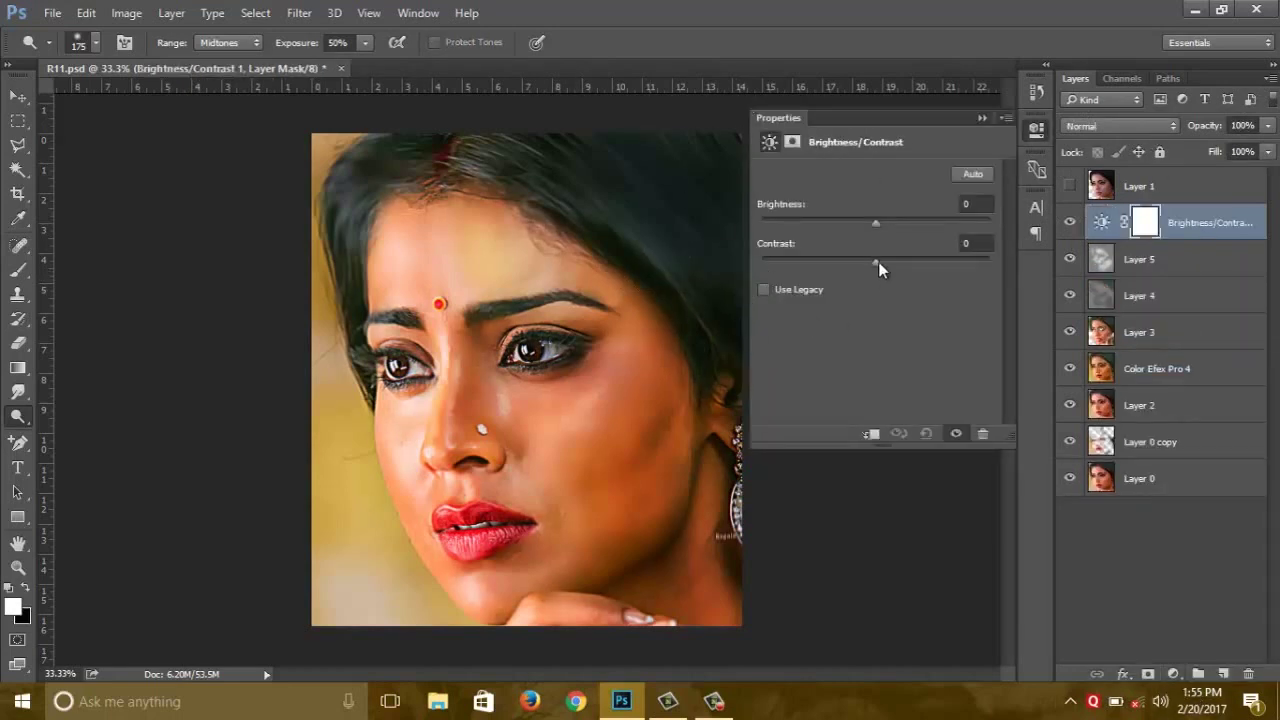
pyautogui.moveTo(881, 262); pyautogui.dragTo(915, 262)
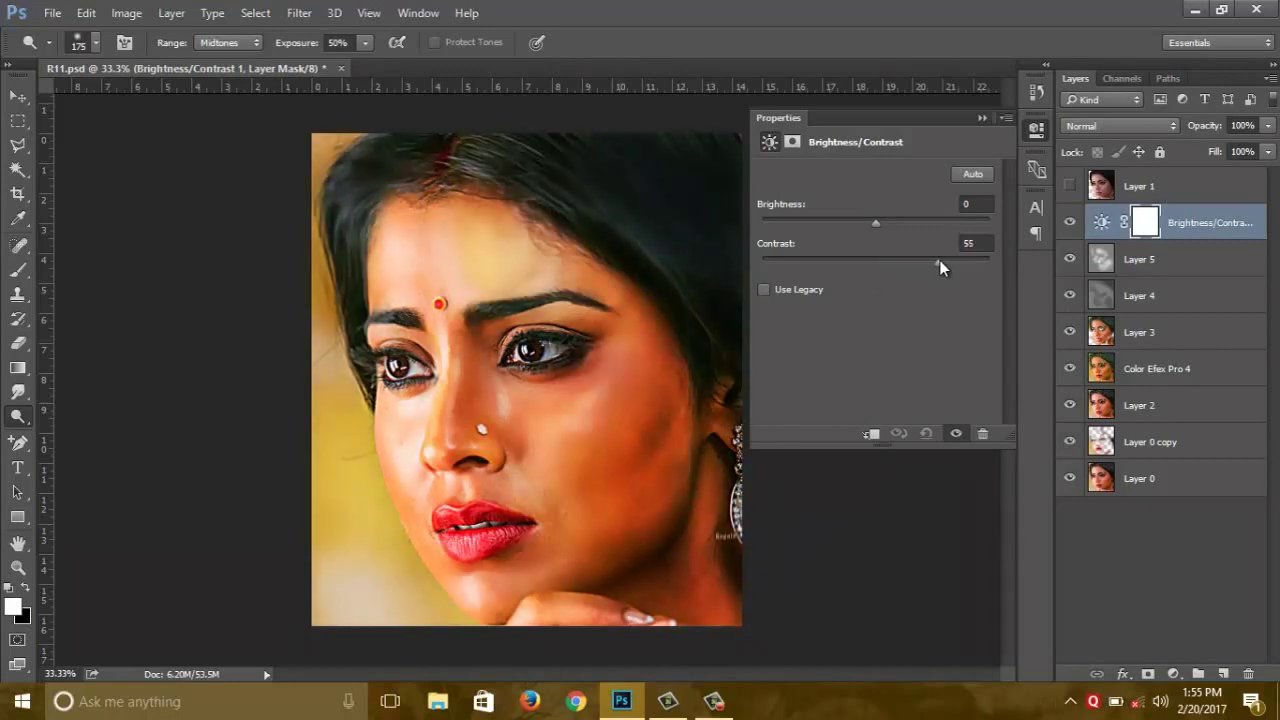
pyautogui.doubleClick(968, 243)
pyautogui.write('50')
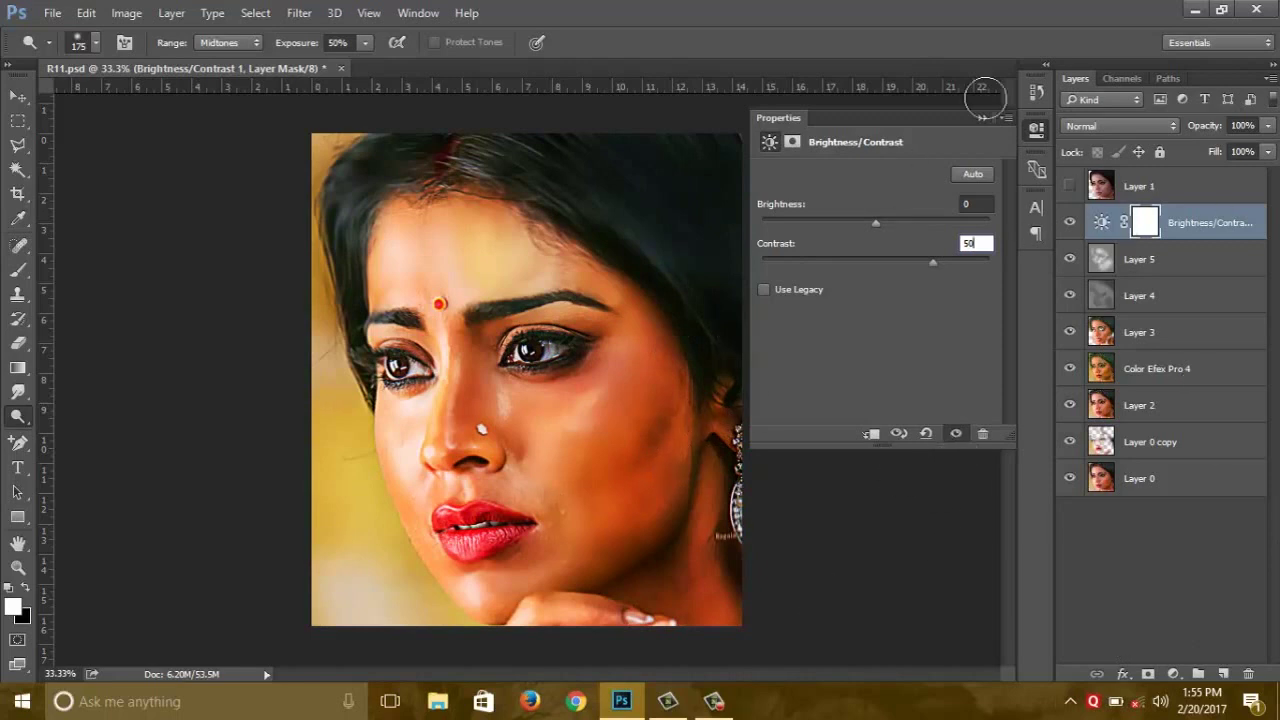
pyautogui.click(979, 119)
pyautogui.keyDown('ctrl'); pyautogui.click(1131, 224); pyautogui.keyUp('ctrl')
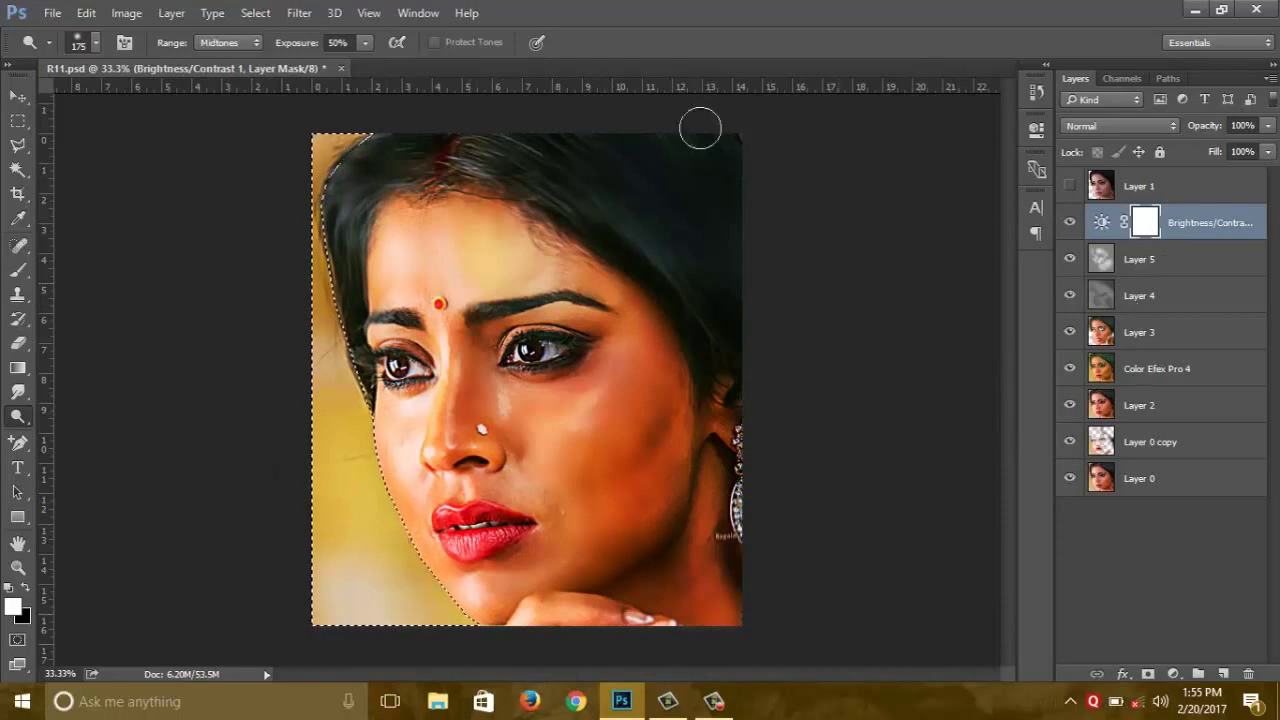
# - With the Move tool, inspect the layers under several canvas spots and make Layer 0 active
pyautogui.click(22, 97)
pyautogui.rightClick(335, 381)
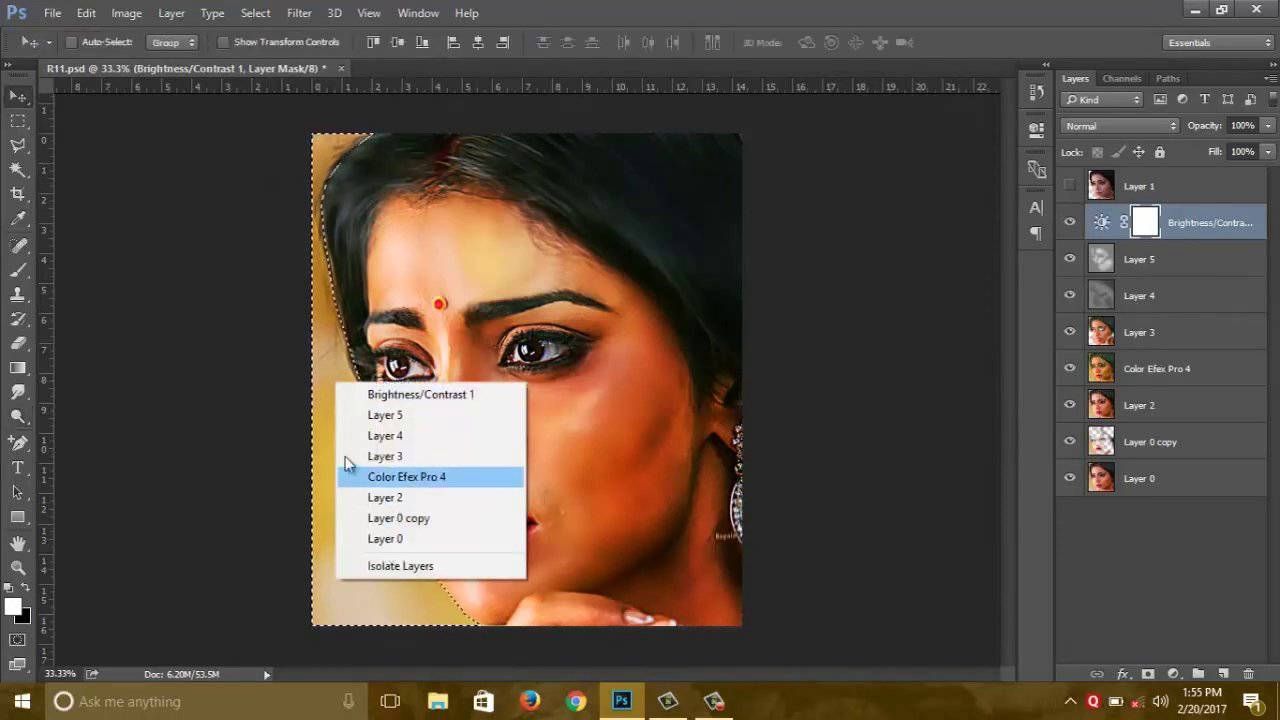
pyautogui.click(392, 630)
pyautogui.rightClick(373, 548)
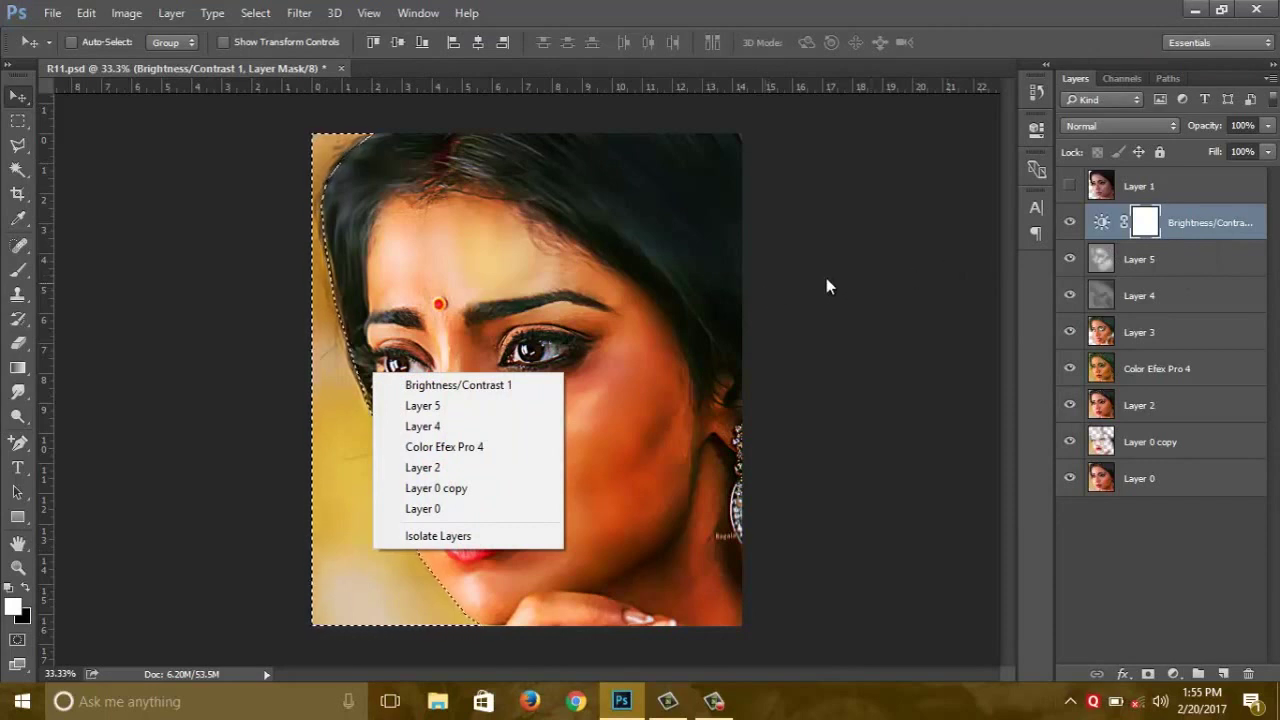
pyautogui.click(988, 283)
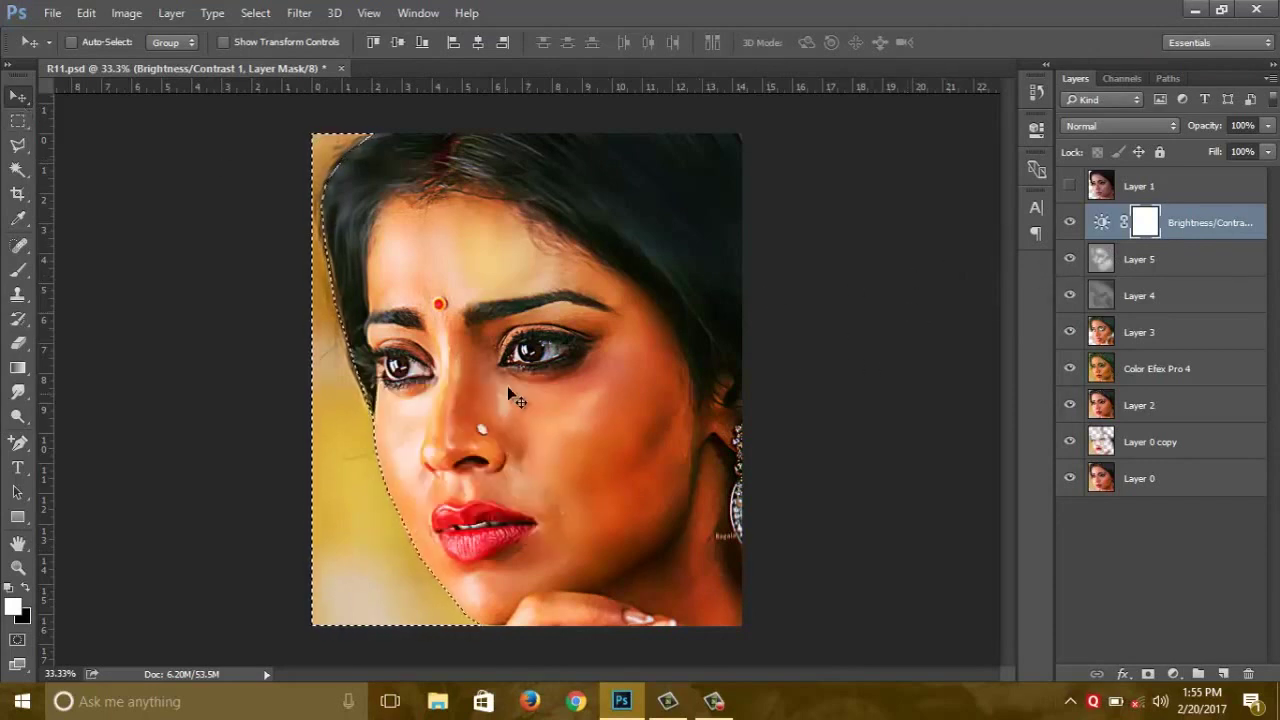
pyautogui.click(1139, 478)
pyautogui.rightClick(335, 487)
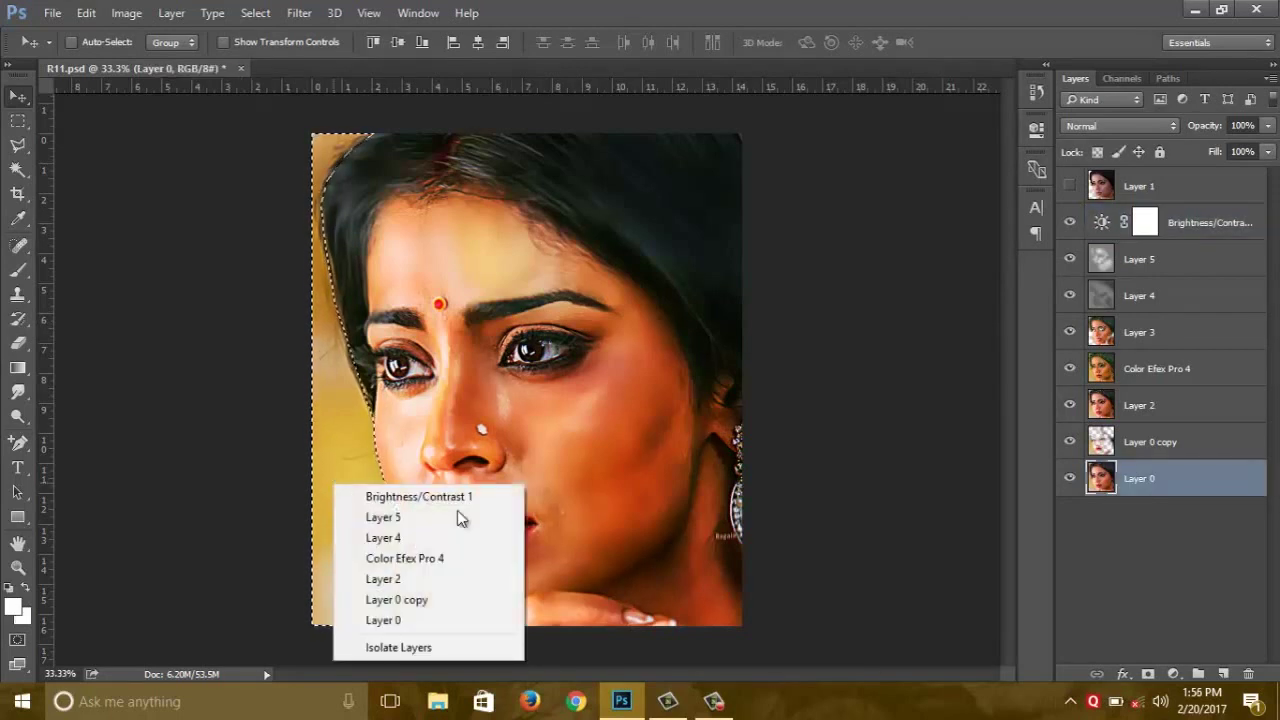
pyautogui.click(972, 518)
# - Try a 27 px Stroke effect on Layer 0, then cancel it
pyautogui.click(1172, 675)
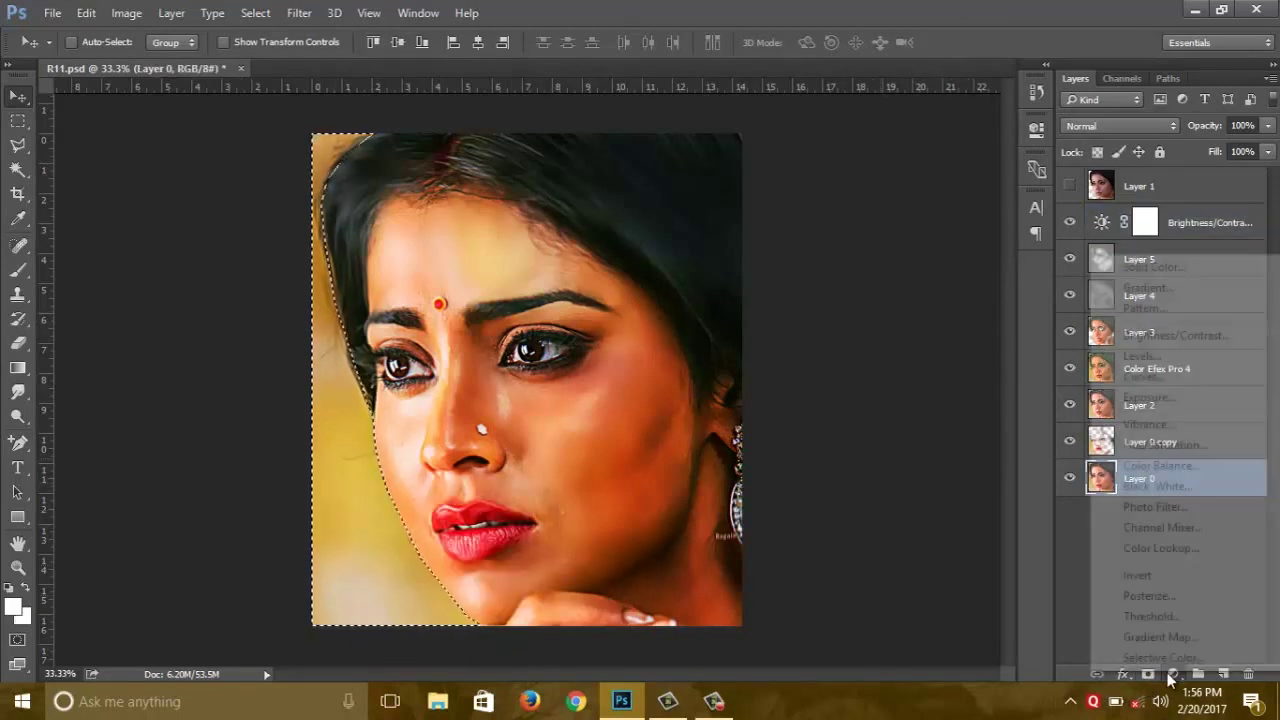
pyautogui.click(1123, 675)
pyautogui.click(1123, 675)
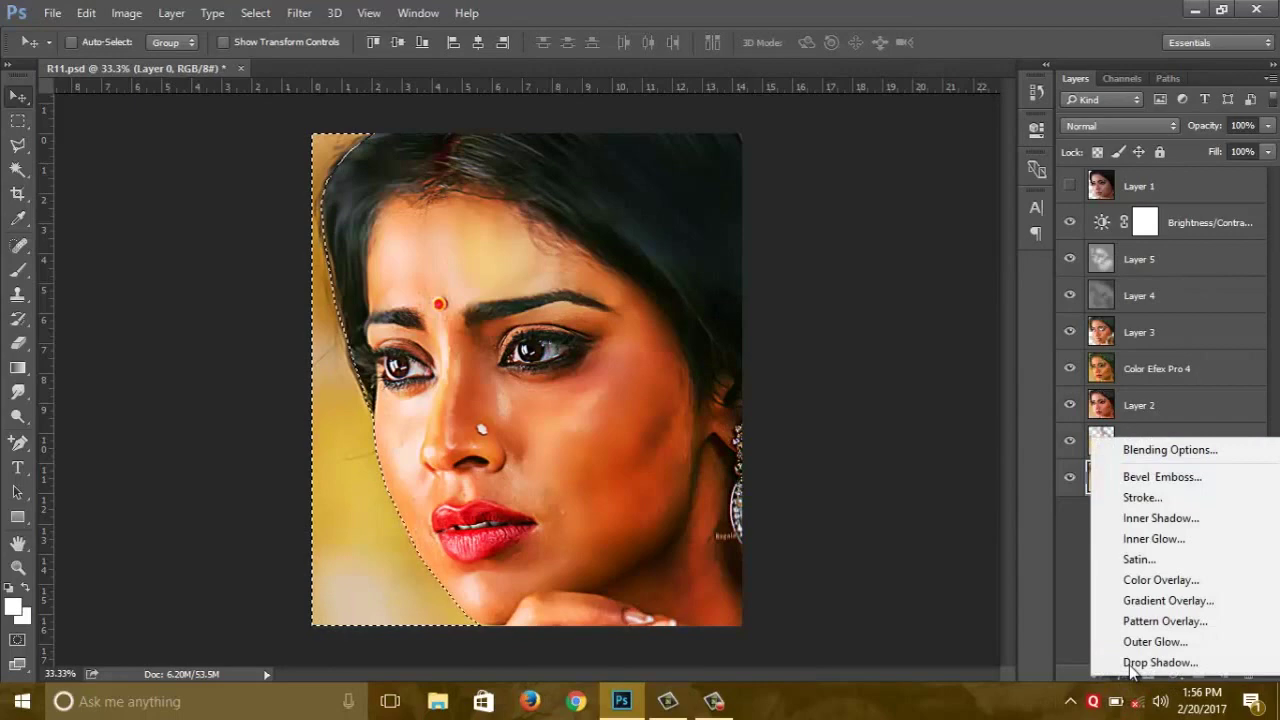
pyautogui.click(1140, 498)
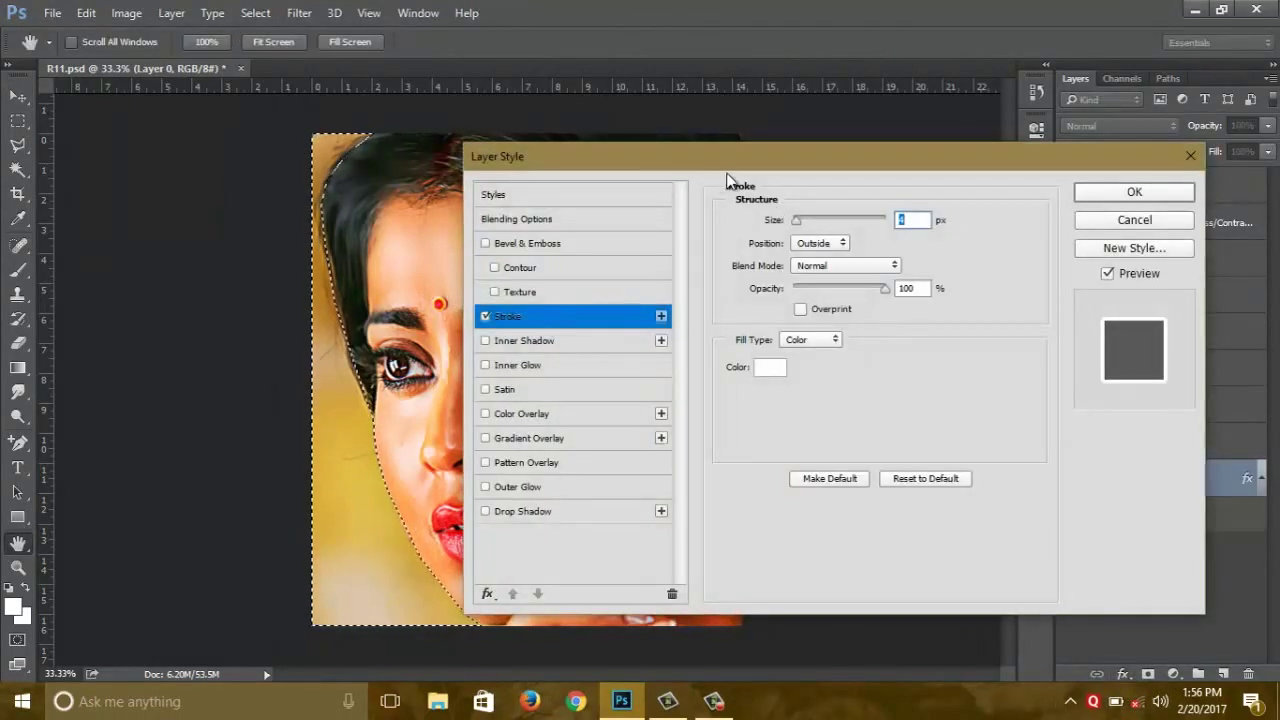
pyautogui.moveTo(797, 220); pyautogui.dragTo(809, 222)
pyautogui.moveTo(984, 169)
pyautogui.mouseDown()
pyautogui.moveTo(830, 293)
pyautogui.moveTo(786, 281)
pyautogui.mouseUp()
pyautogui.click(972, 335)
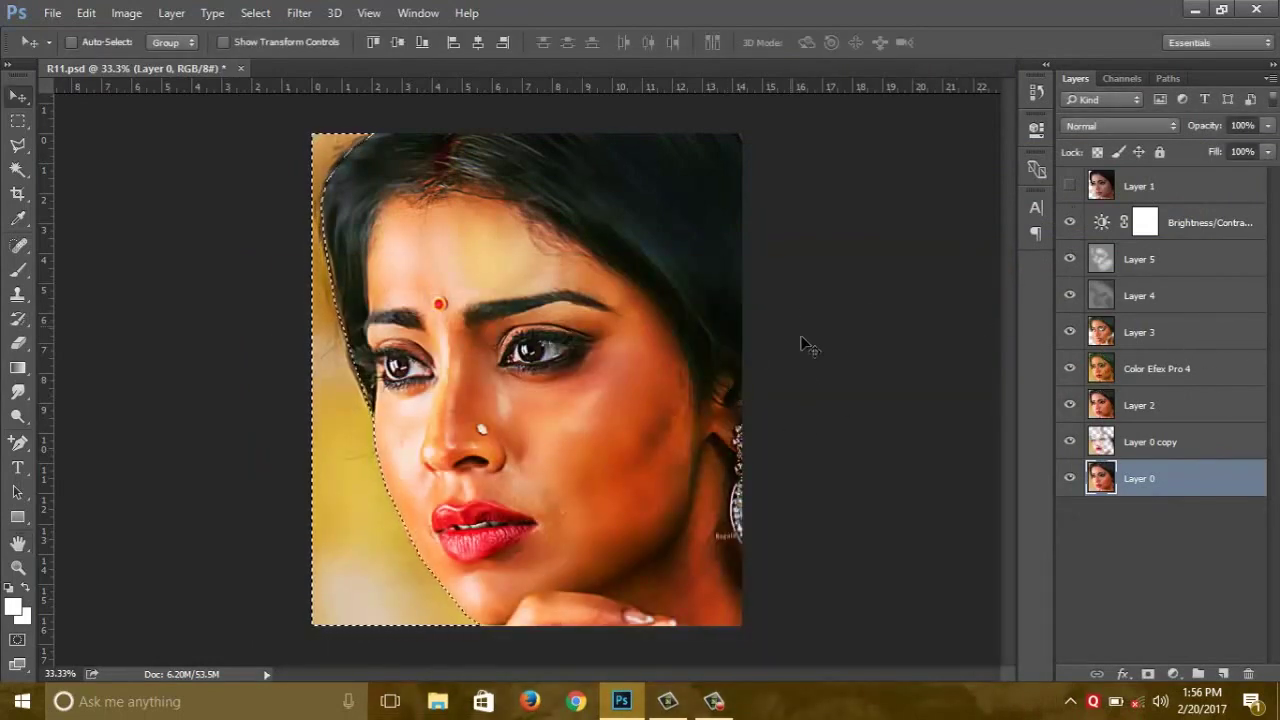
# - Deselect and stamp all visible layers into a new Layer 6 above Brightness/Contrast
pyautogui.hotkey('ctrl', 'd')
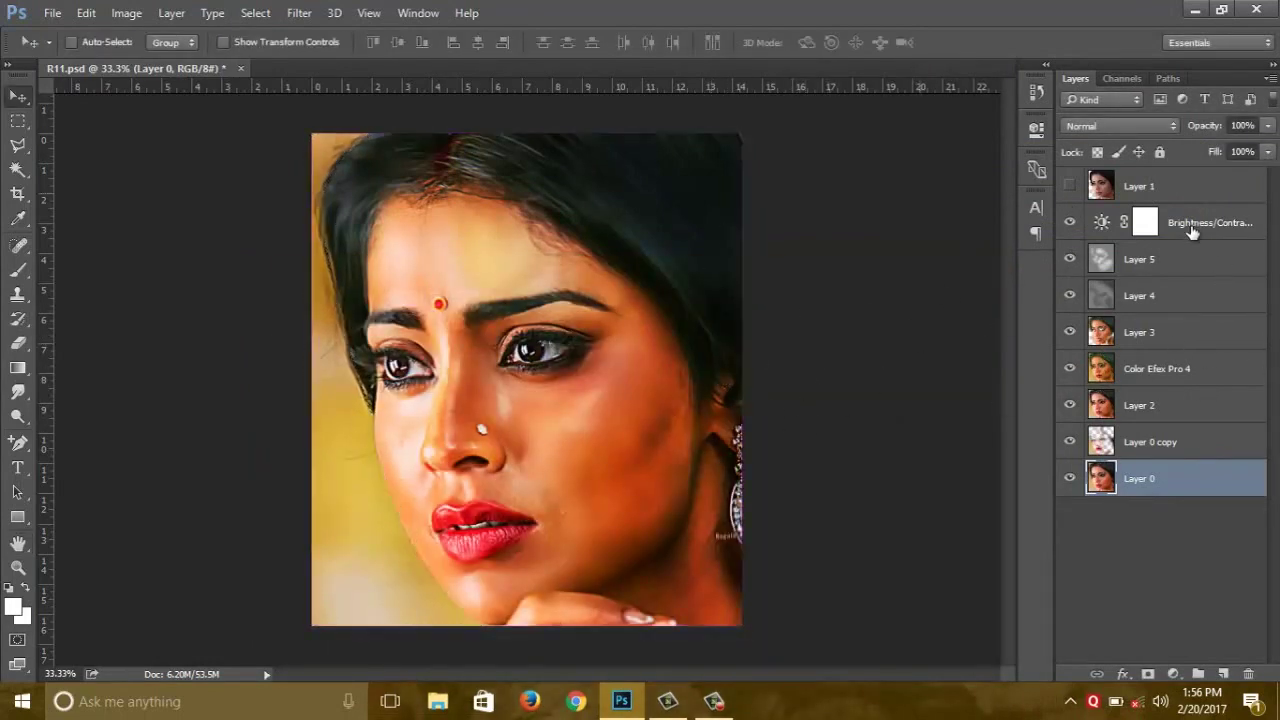
pyautogui.click(1192, 232)
pyautogui.hotkey('ctrl', 'shift', 'alt', 'e')
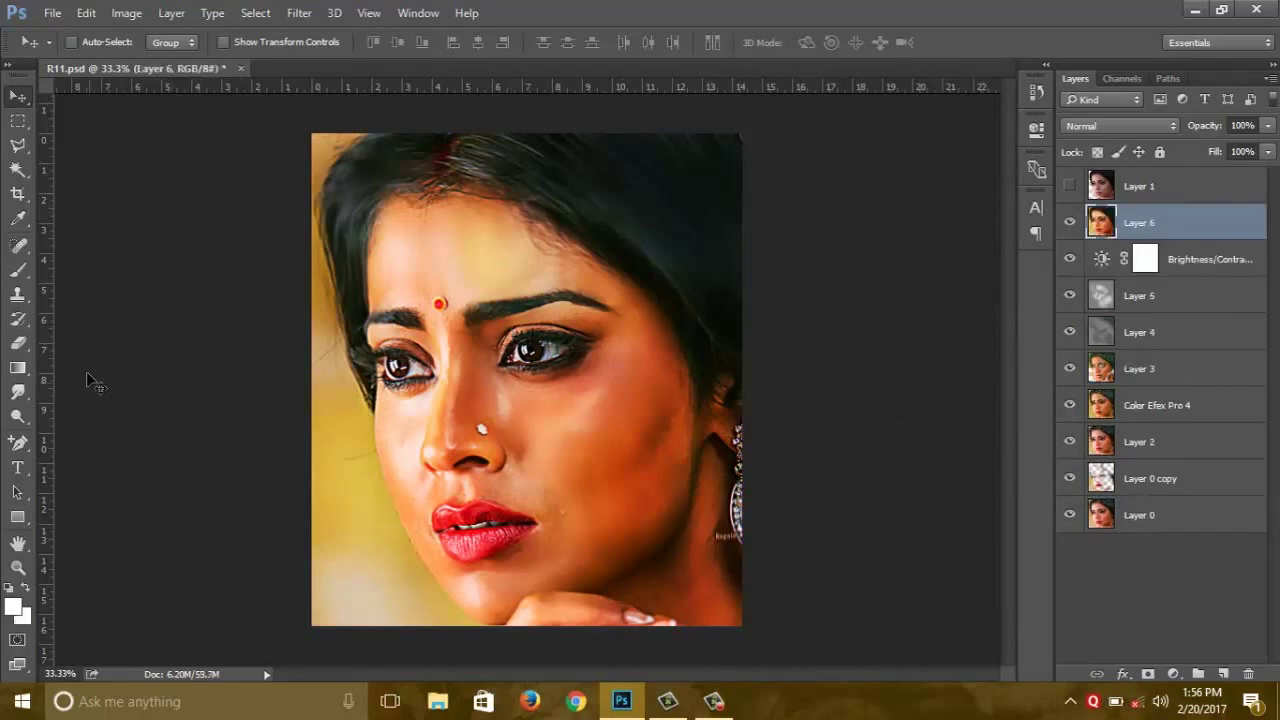
# - Load Layer 1's selection and try Free Transform on Layer 6, committing without changes
pyautogui.keyDown('ctrl'); pyautogui.click(1099, 187); pyautogui.keyUp('ctrl')
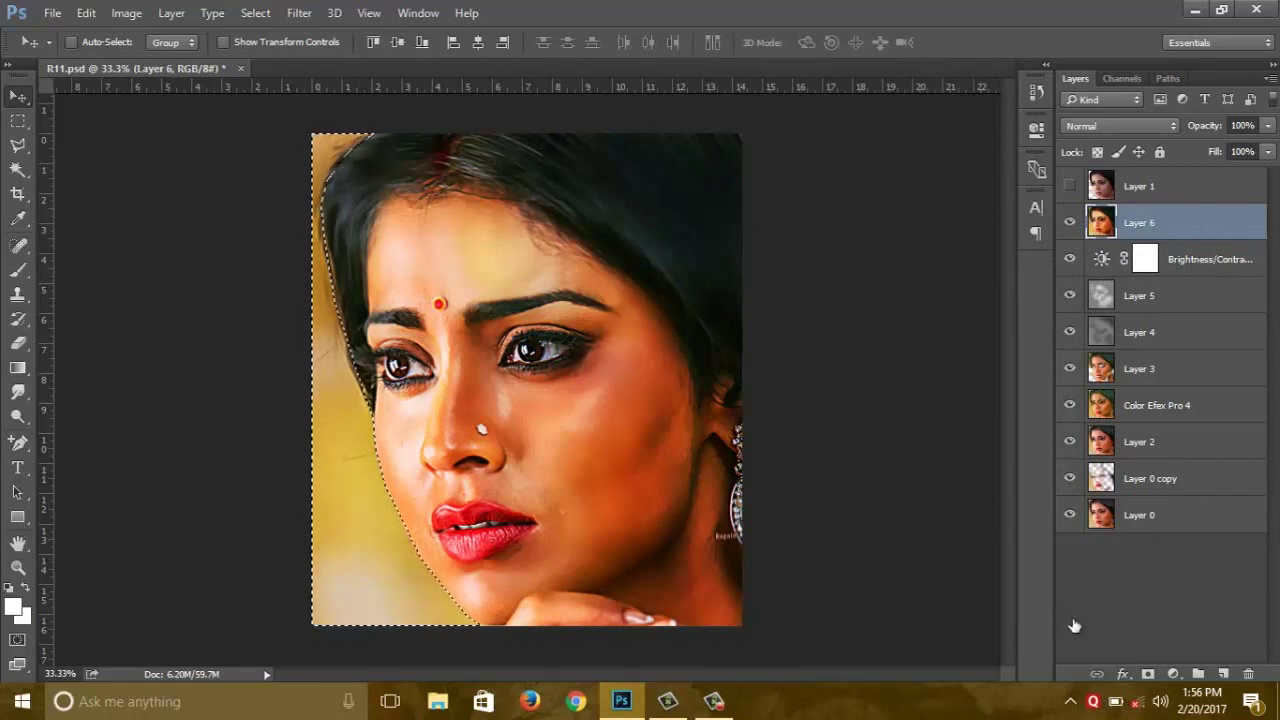
pyautogui.rightClick(370, 442)
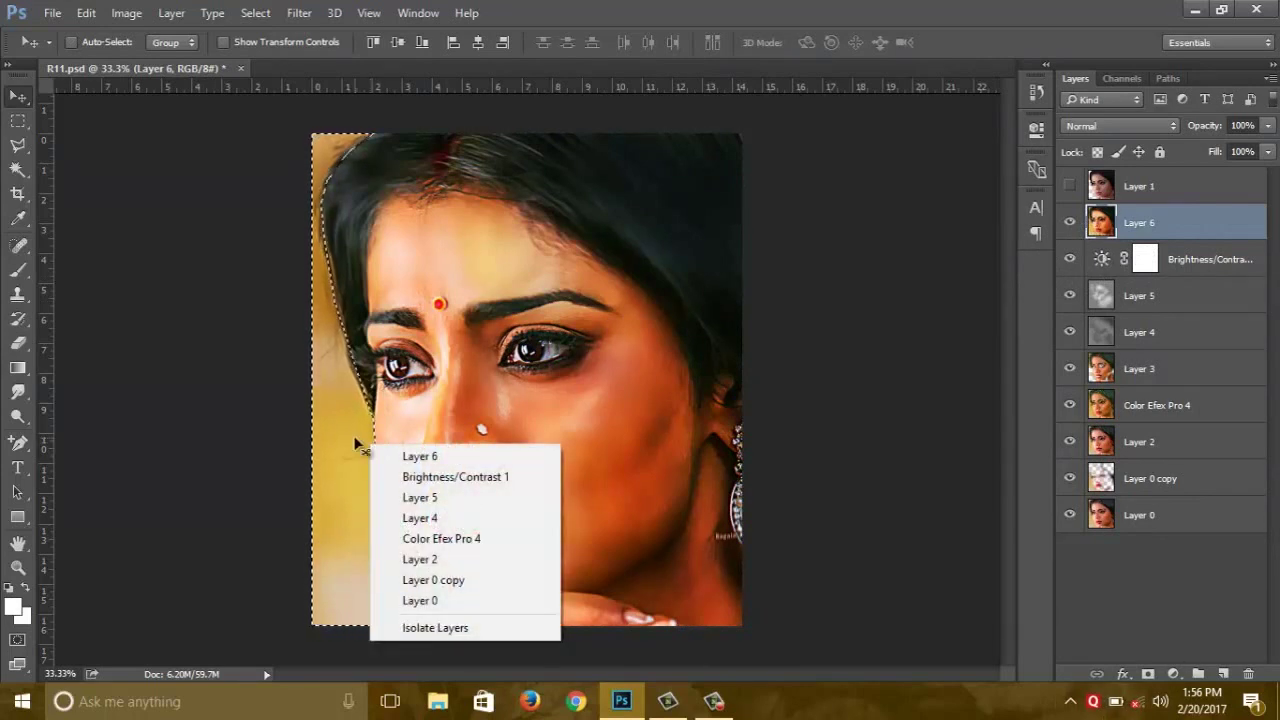
pyautogui.press('Escape')
pyautogui.hotkey('ctrl', 't')
pyautogui.rightClick(355, 440)
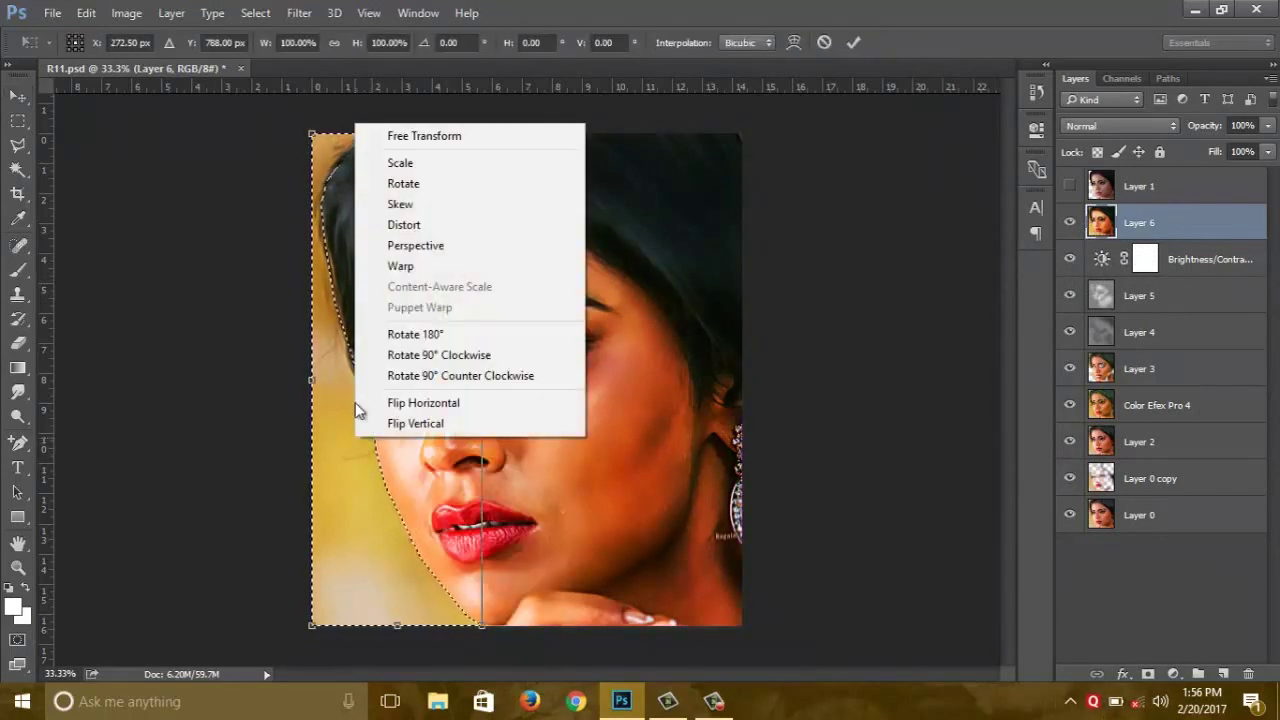
pyautogui.press('Escape')
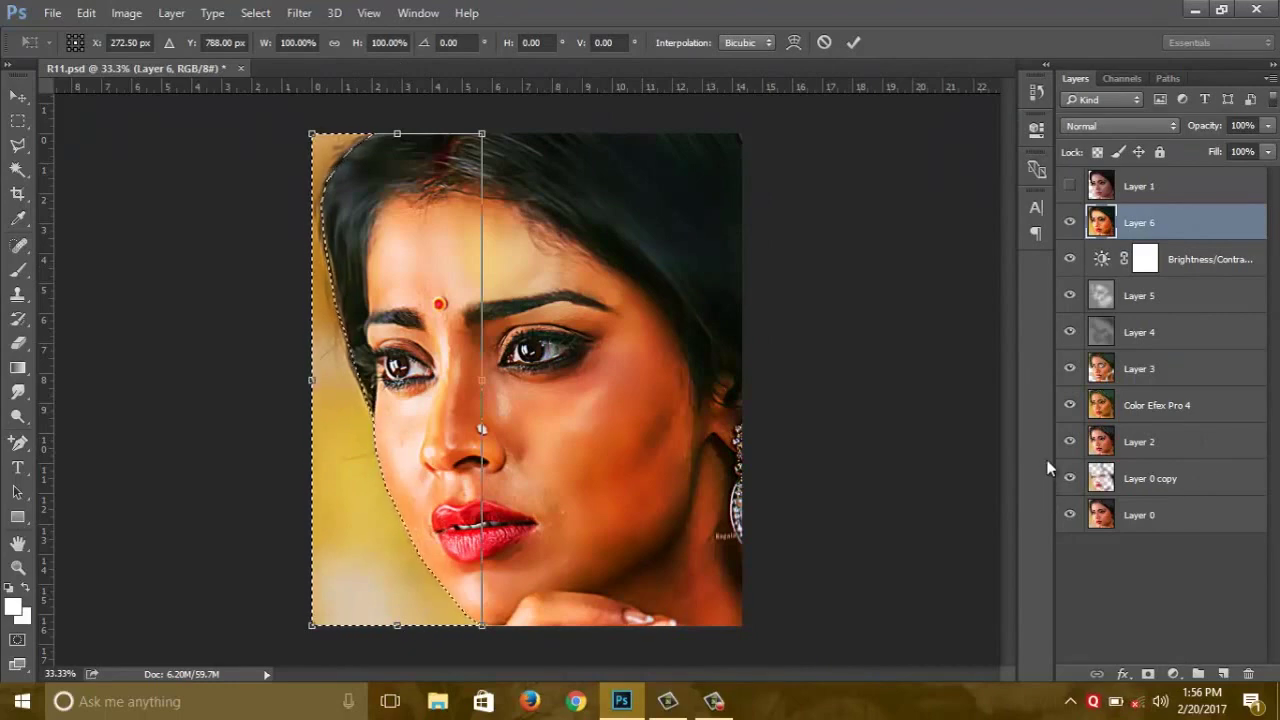
pyautogui.press('Return')
# - Apply a thick Normal-blend Stroke effect to Layer 6, then deselect and delete Layer 6
pyautogui.click(1122, 673)
pyautogui.click(1138, 503)
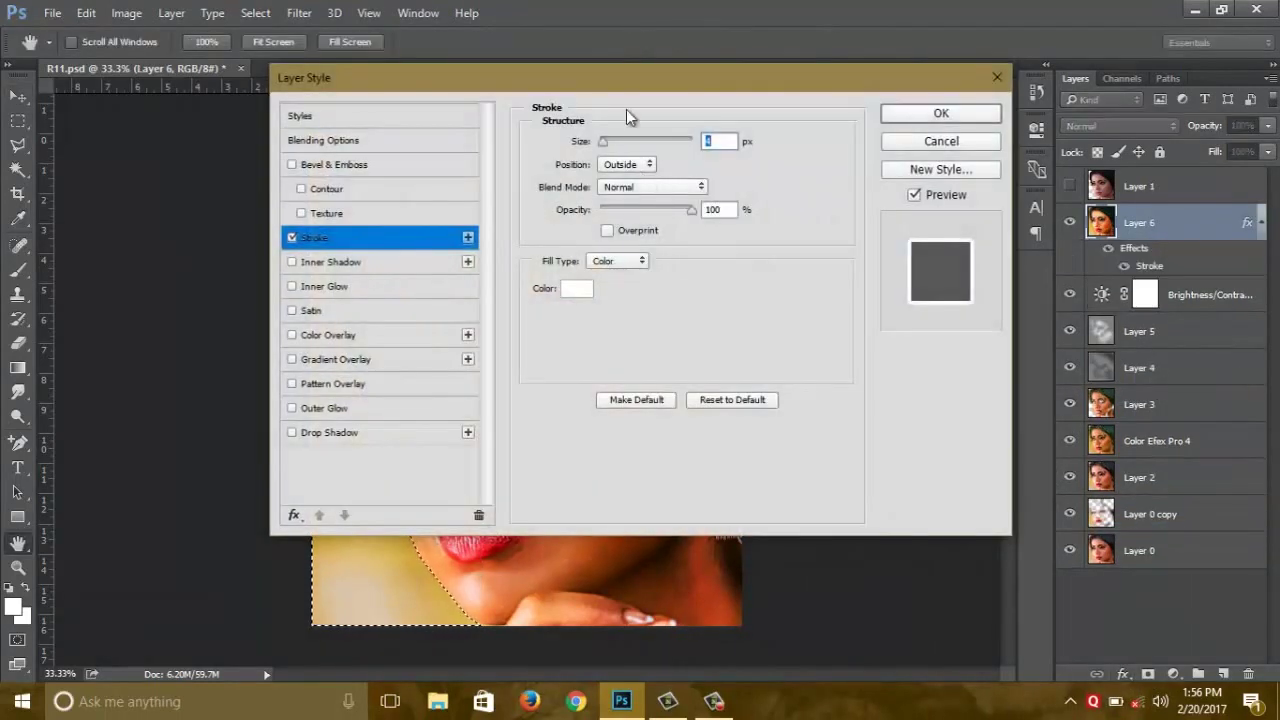
pyautogui.moveTo(626, 109)
pyautogui.mouseDown()
pyautogui.moveTo(989, 95)
pyautogui.moveTo(1005, 75)
pyautogui.mouseUp()
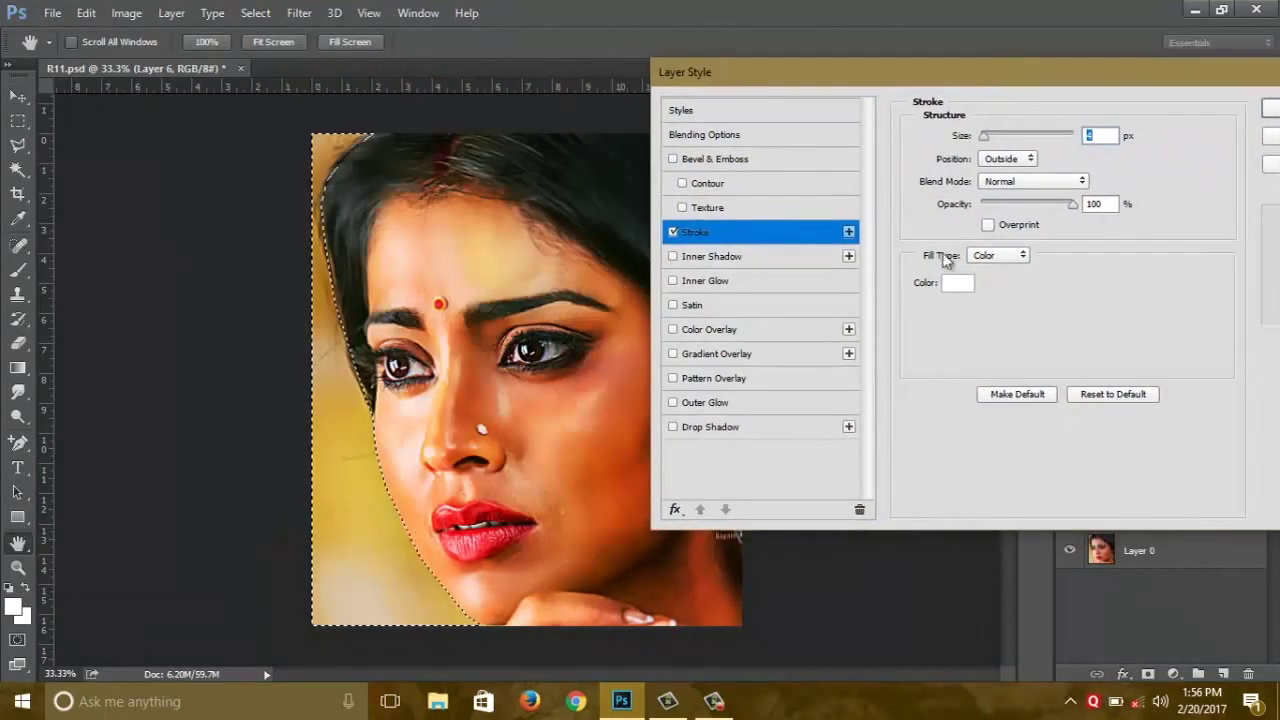
pyautogui.click(1013, 181)
pyautogui.click(1000, 181)
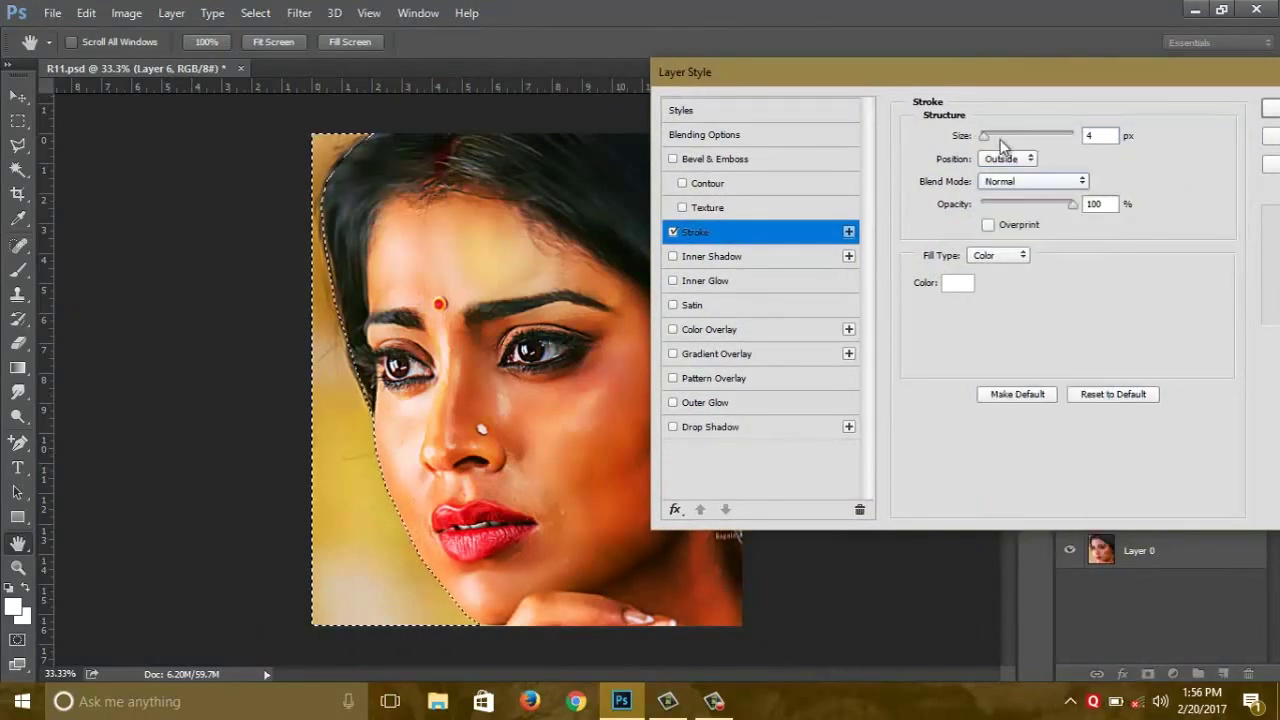
pyautogui.moveTo(985, 136); pyautogui.dragTo(1006, 141)
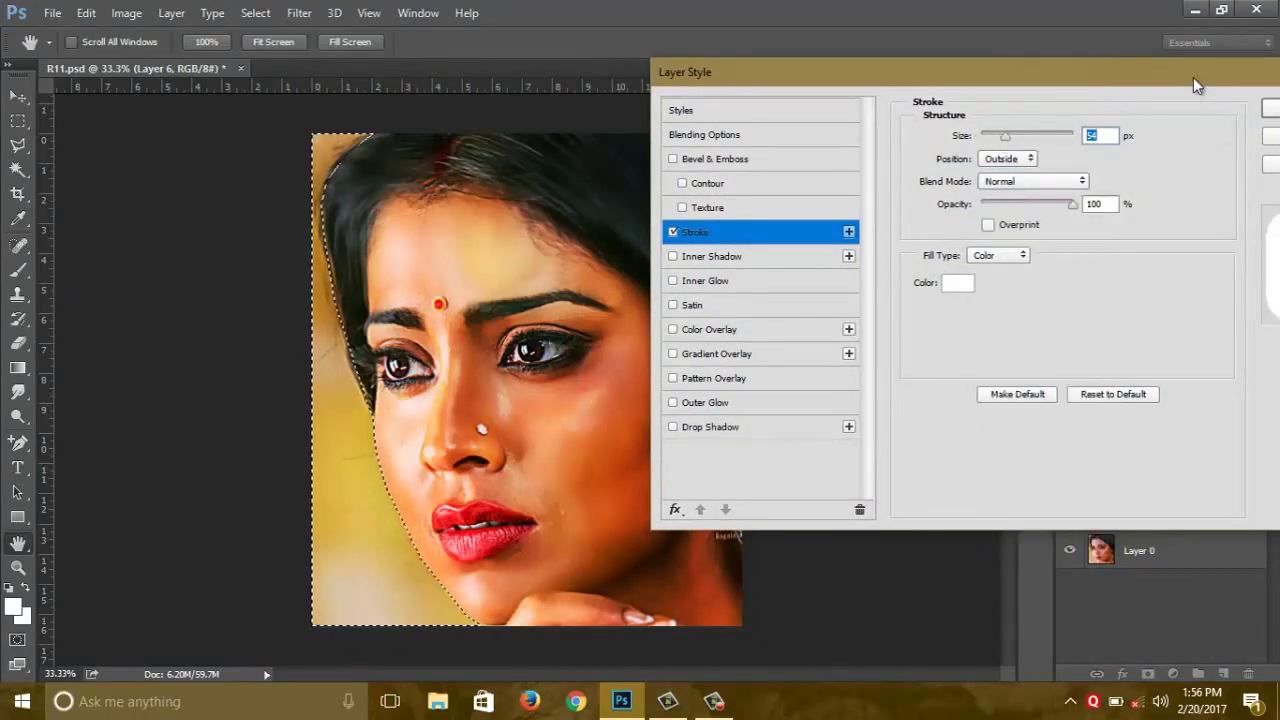
pyautogui.moveTo(1193, 77); pyautogui.dragTo(985, 62)
pyautogui.click(1150, 150)
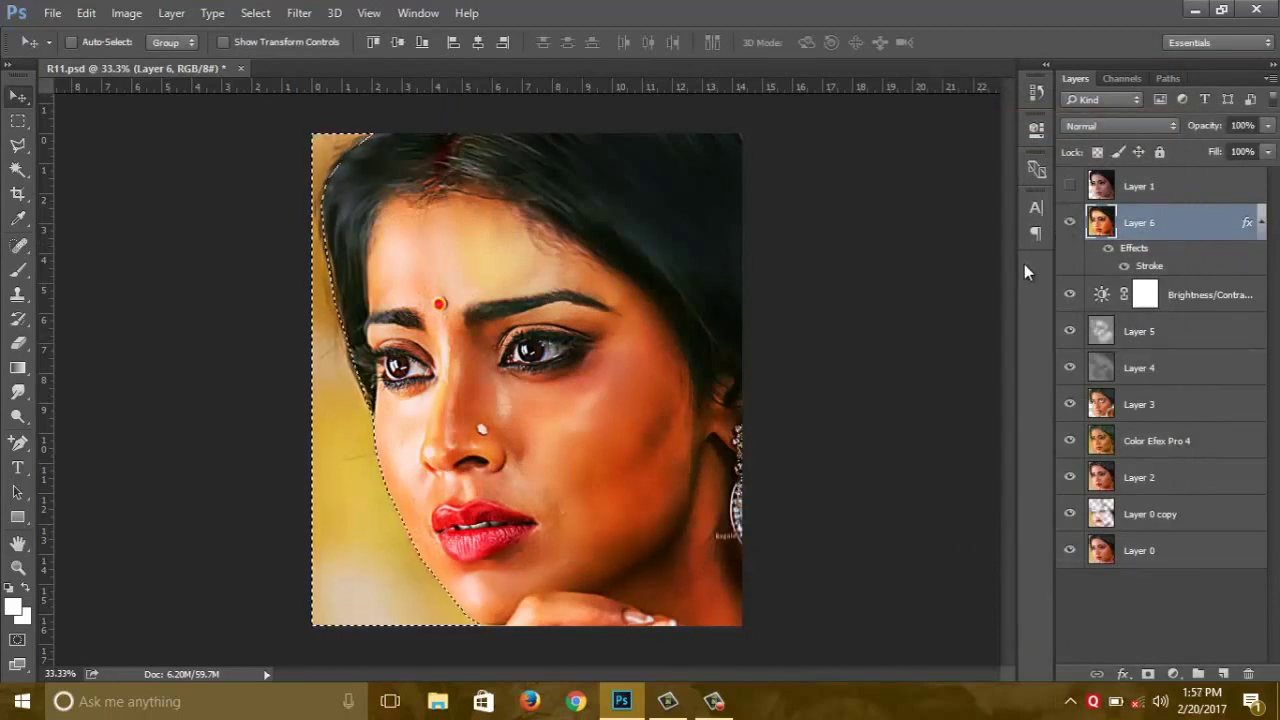
pyautogui.hotkey('ctrl', 'd')
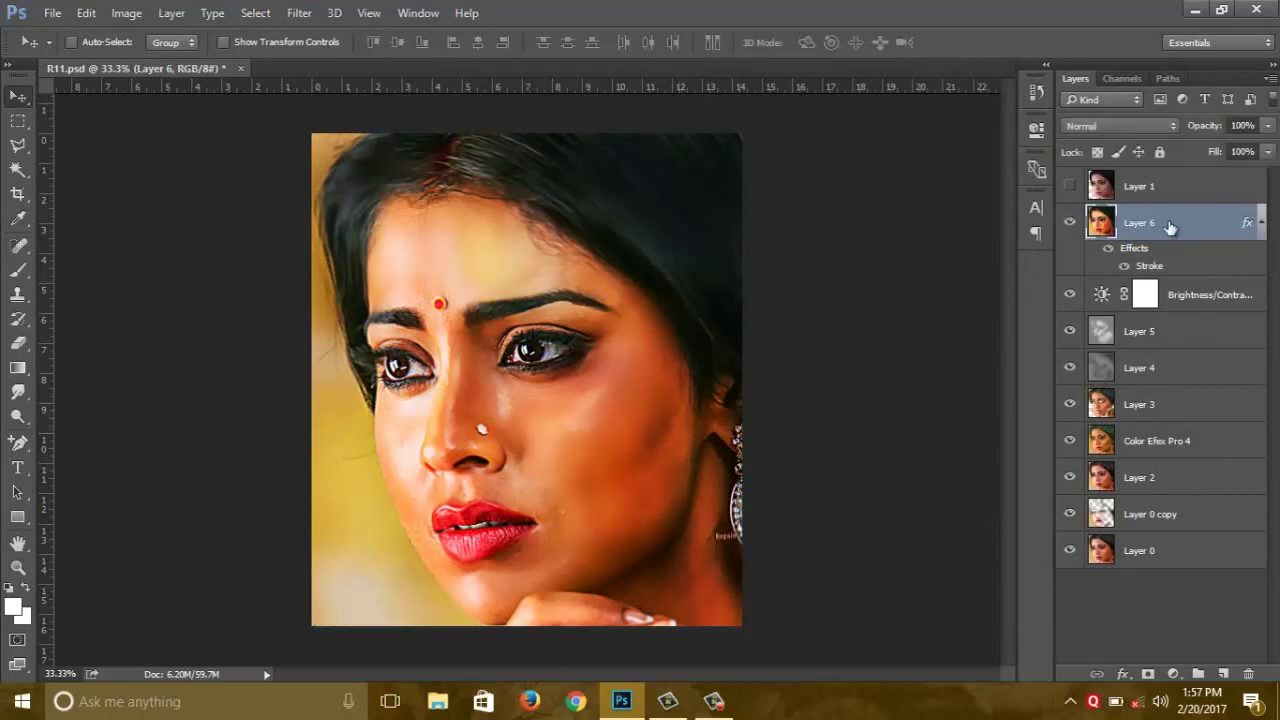
pyautogui.press('Delete')
# - Add a new layer, set the foreground colour to red (c80a0a), and use a 300 px brush
pyautogui.click(1223, 673)
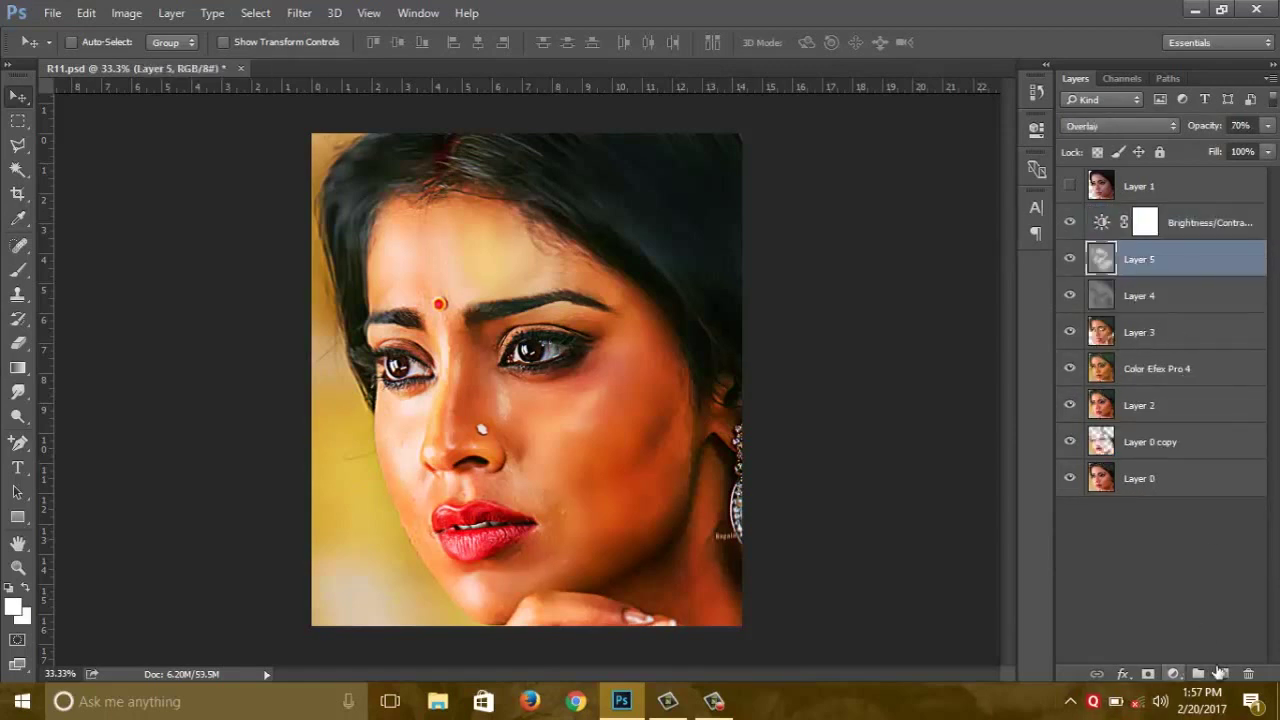
pyautogui.click(13, 606)
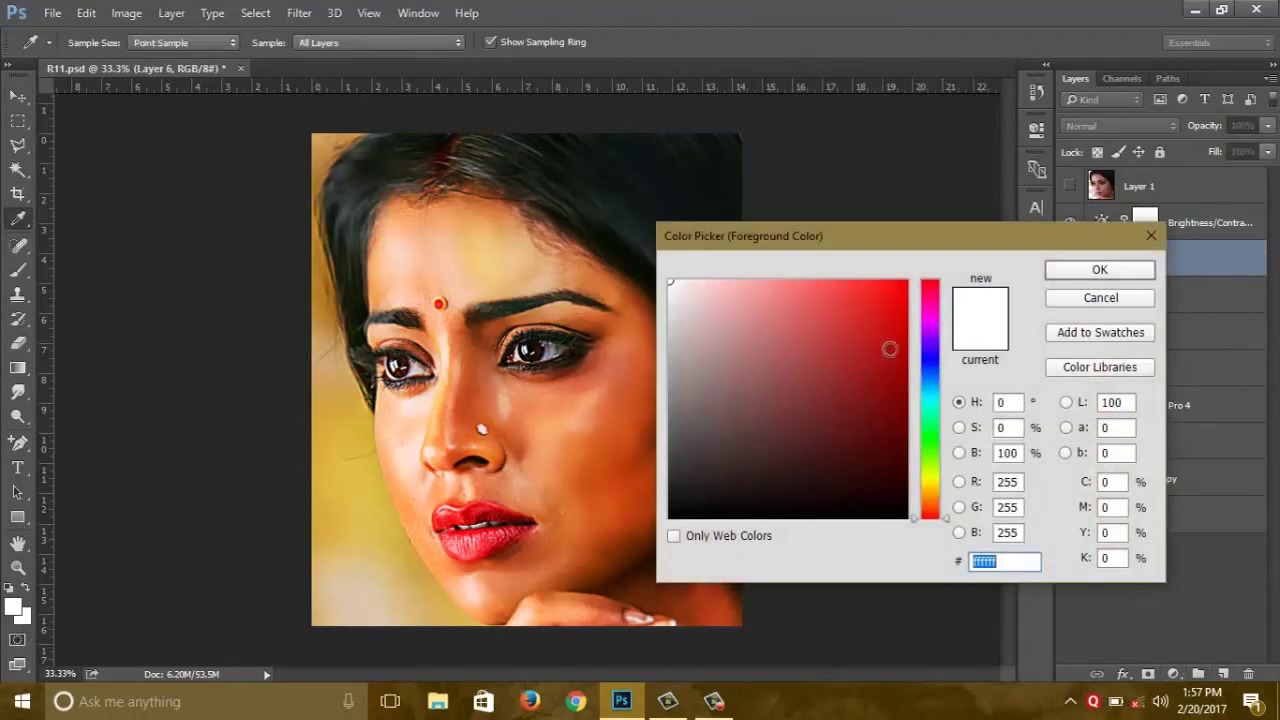
pyautogui.write('c80a0a')
pyautogui.write('ff0000')
pyautogui.click(1120, 270)
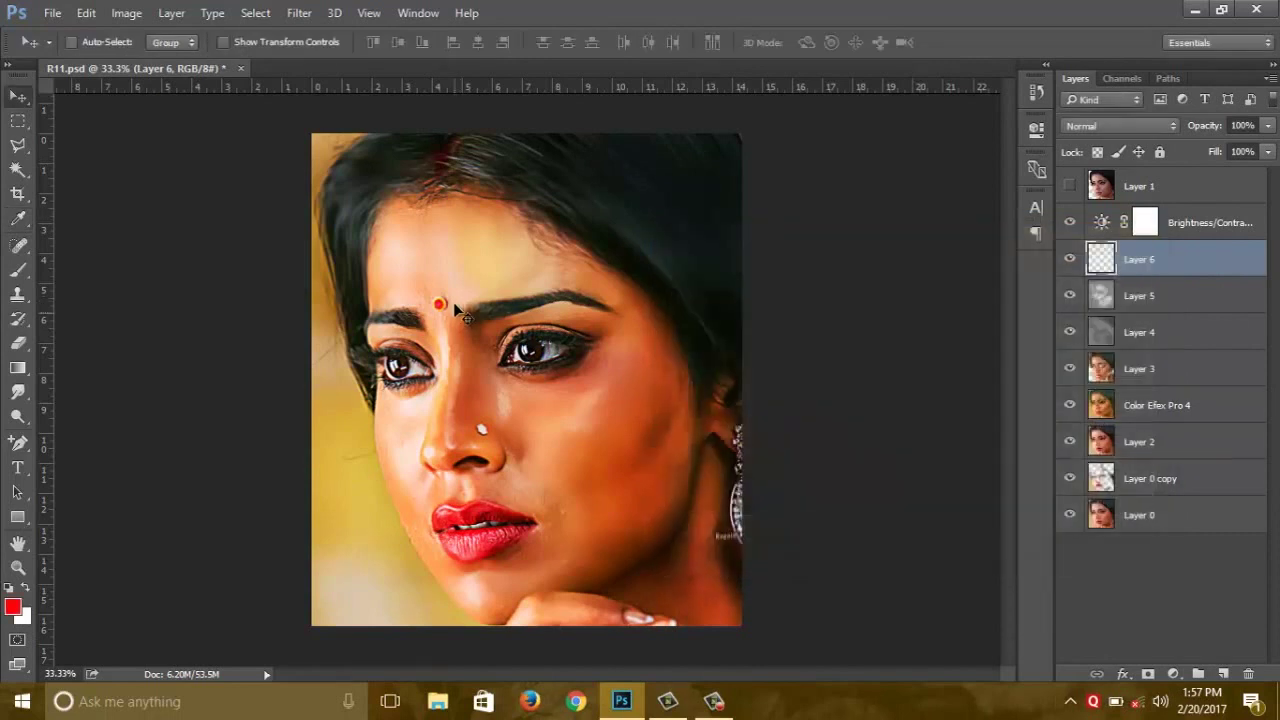
pyautogui.press('b')
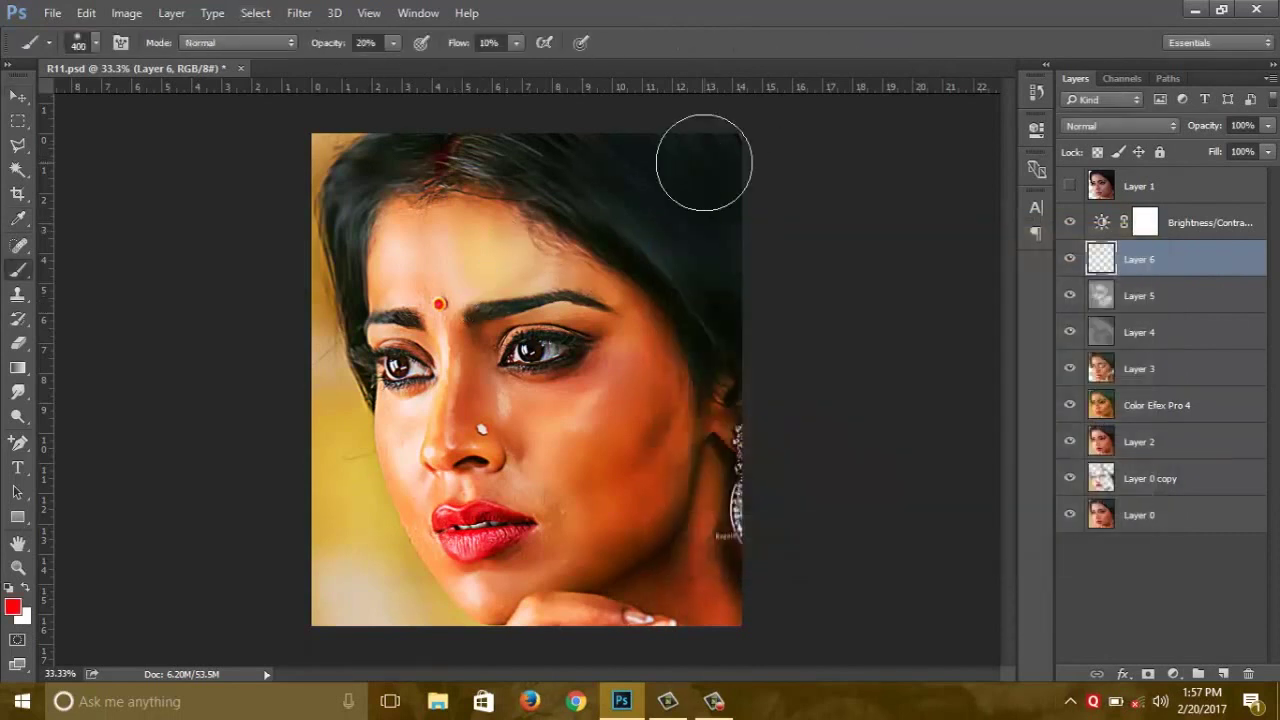
pyautogui.press(']')
pyautogui.press('[')
pyautogui.press('[')
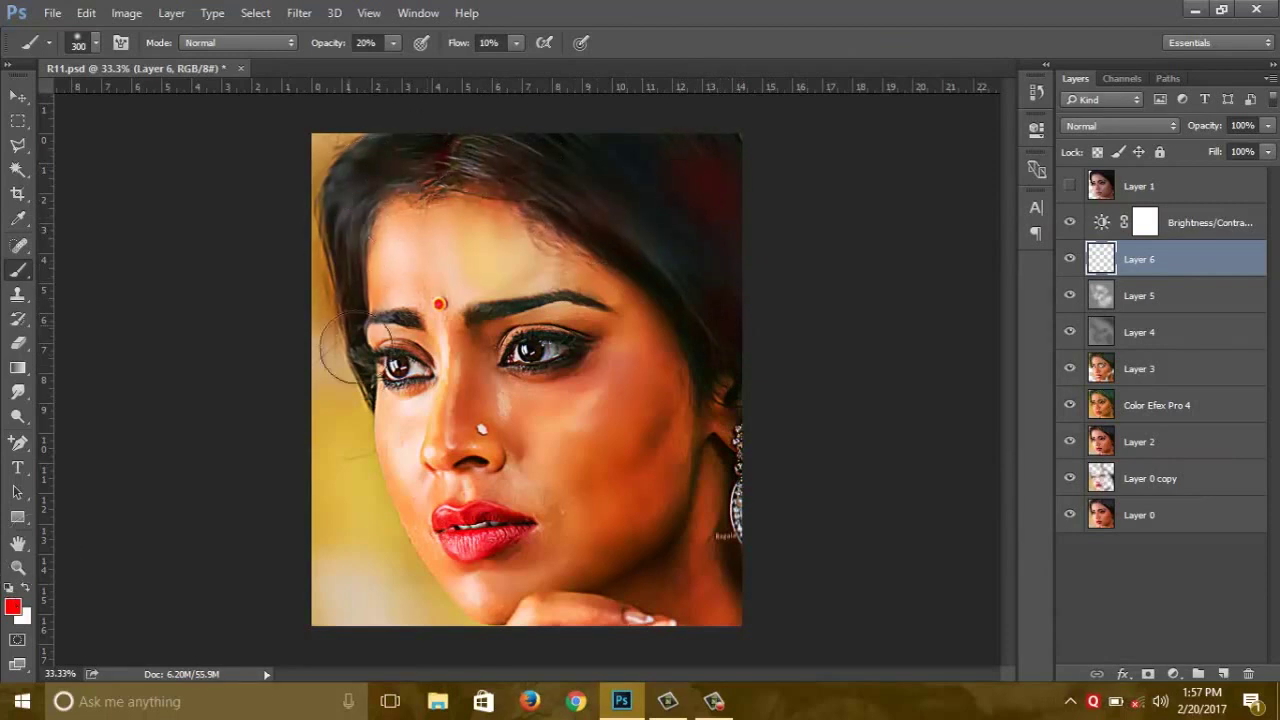
# - Paint soft bright green over the top of the hair and set Layer 6 to Color blend mode
pyautogui.click(18, 605)
pyautogui.click(930, 458)
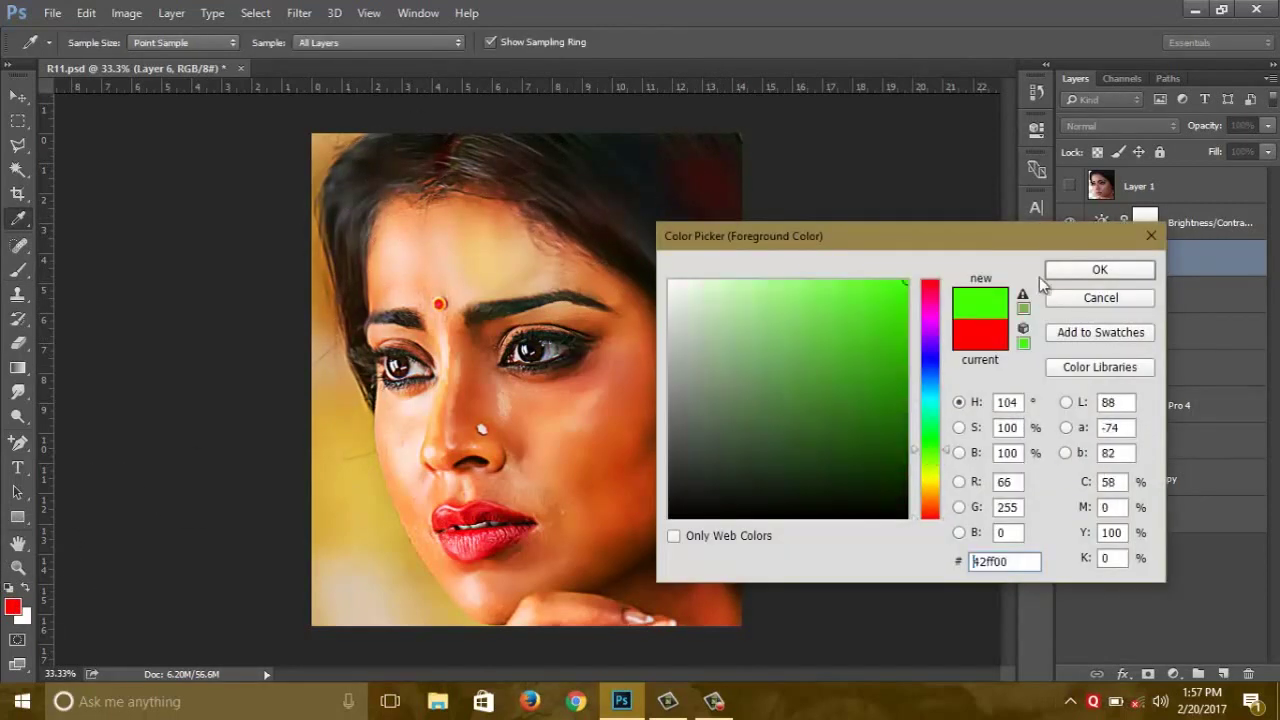
pyautogui.click(1099, 269)
pyautogui.moveTo(724, 308)
pyautogui.mouseDown()
pyautogui.moveTo(529, 143)
pyautogui.moveTo(726, 134)
pyautogui.moveTo(414, 134)
pyautogui.moveTo(469, 152)
pyautogui.mouseUp()
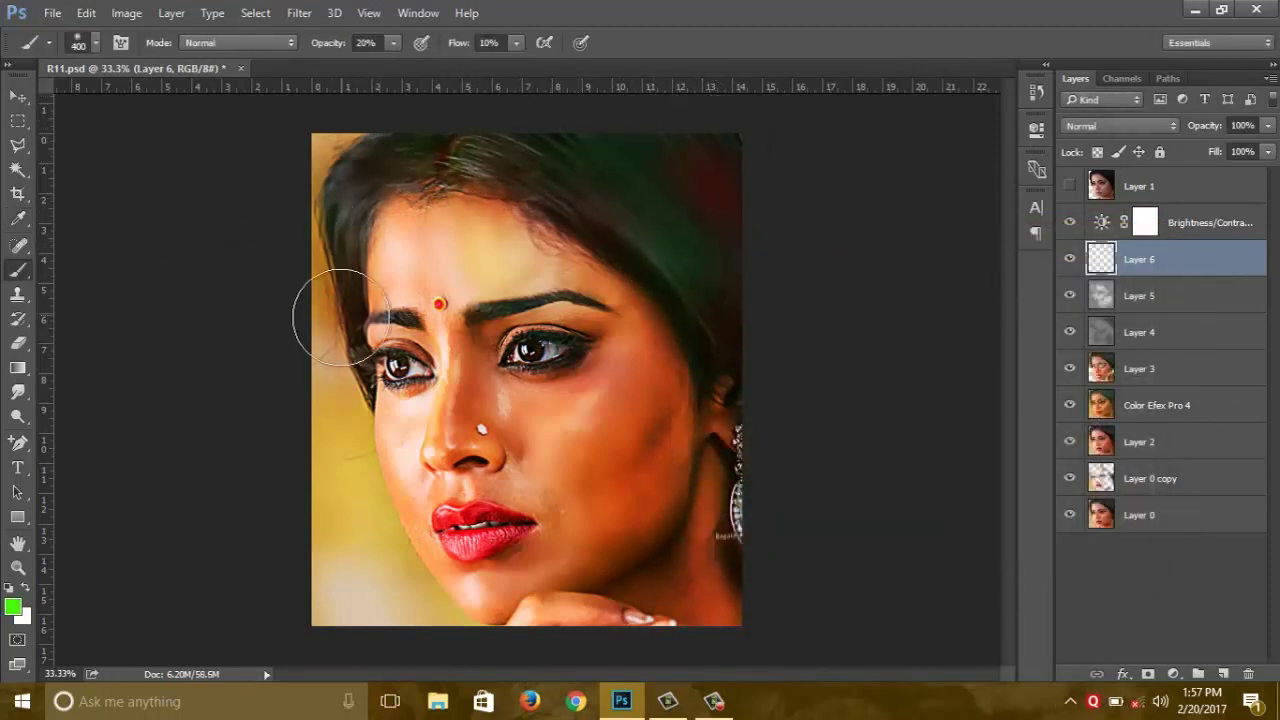
pyautogui.click(1120, 125)
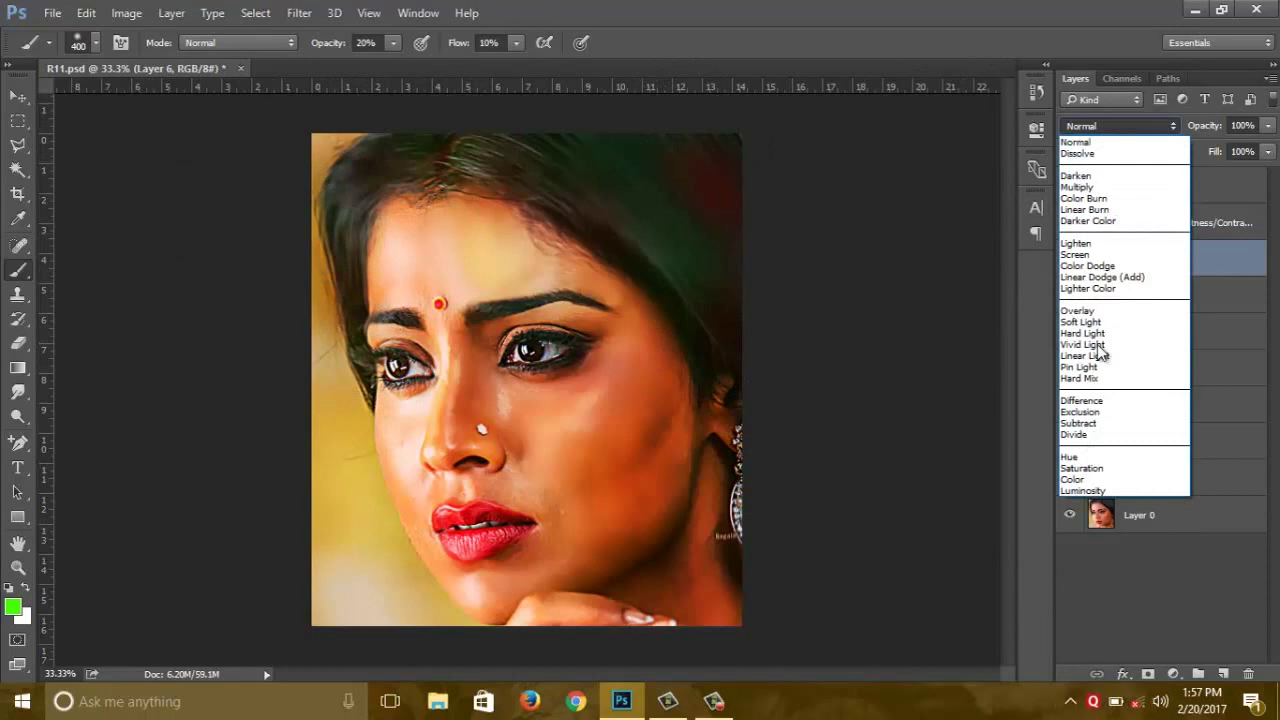
pyautogui.click(1090, 489)
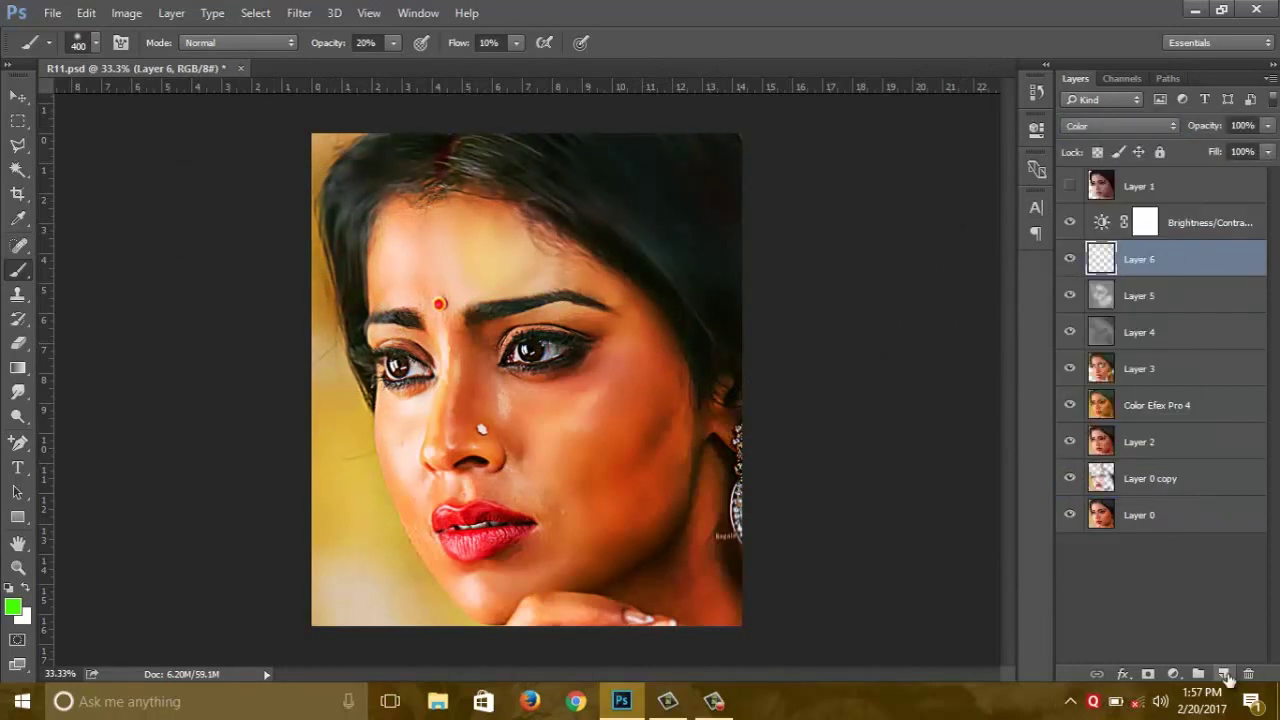
# - Add Layer 7 and brush soft tints over the right cheek, forehead, nose and left cheek
pyautogui.click(1224, 674)
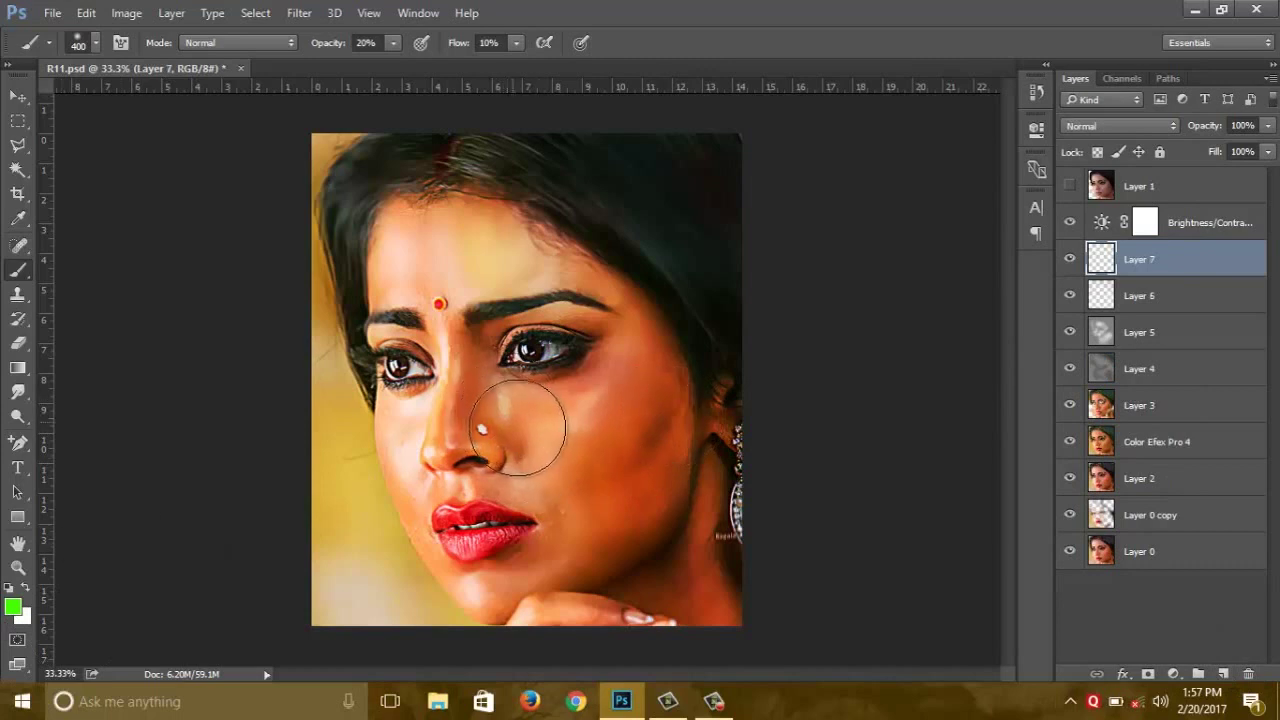
pyautogui.moveTo(518, 428)
pyautogui.mouseDown()
pyautogui.moveTo(566, 466)
pyautogui.moveTo(586, 505)
pyautogui.moveTo(594, 397)
pyautogui.mouseUp()
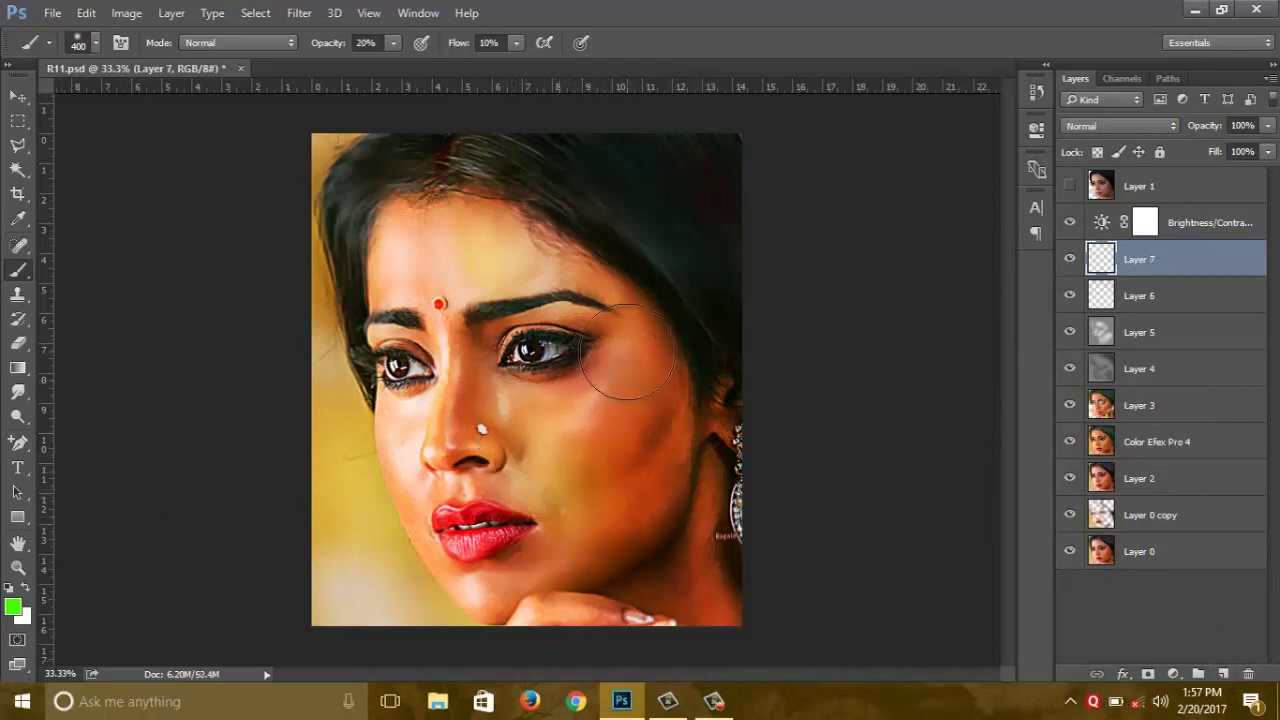
pyautogui.moveTo(628, 352); pyautogui.dragTo(571, 400)
pyautogui.moveTo(429, 243); pyautogui.dragTo(410, 215)
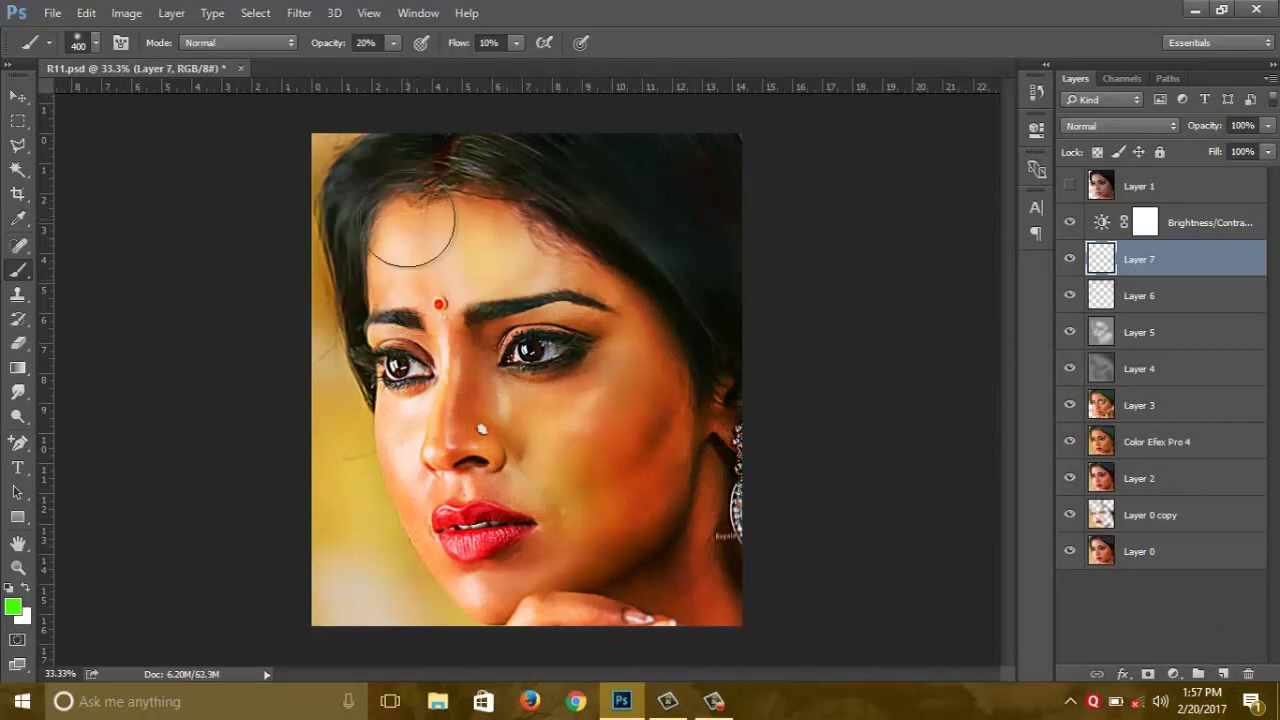
pyautogui.moveTo(400, 366); pyautogui.dragTo(408, 428)
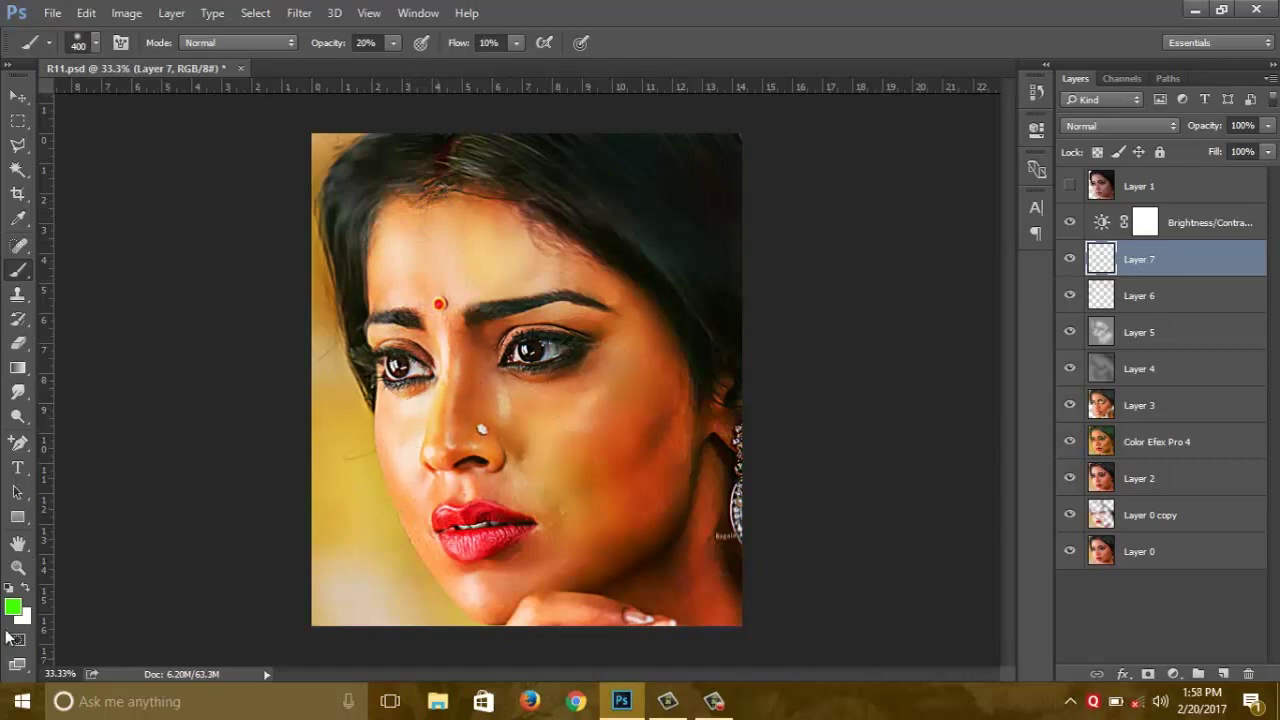
# - Switch the colour to blue and tint the forehead, eye, eyebrow and temple area
pyautogui.click(14, 607)
pyautogui.click(934, 526)
pyautogui.click(1057, 267)
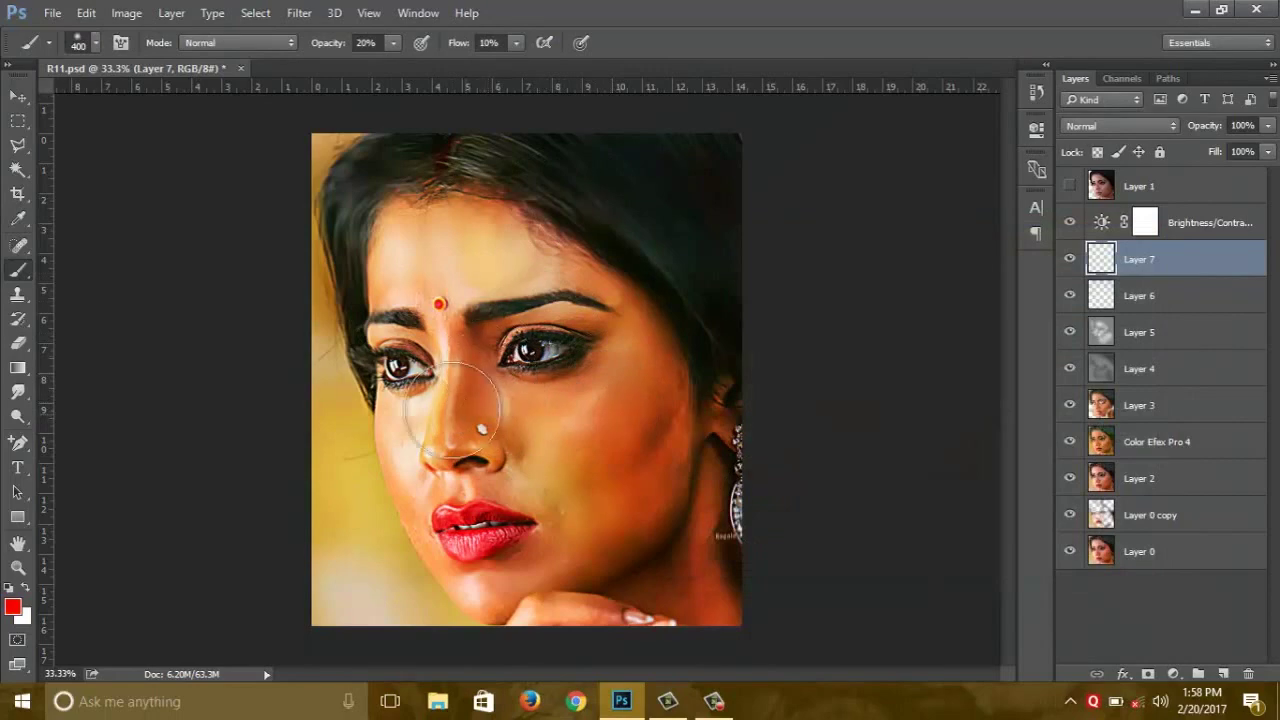
pyautogui.click(13, 607)
pyautogui.click(937, 325)
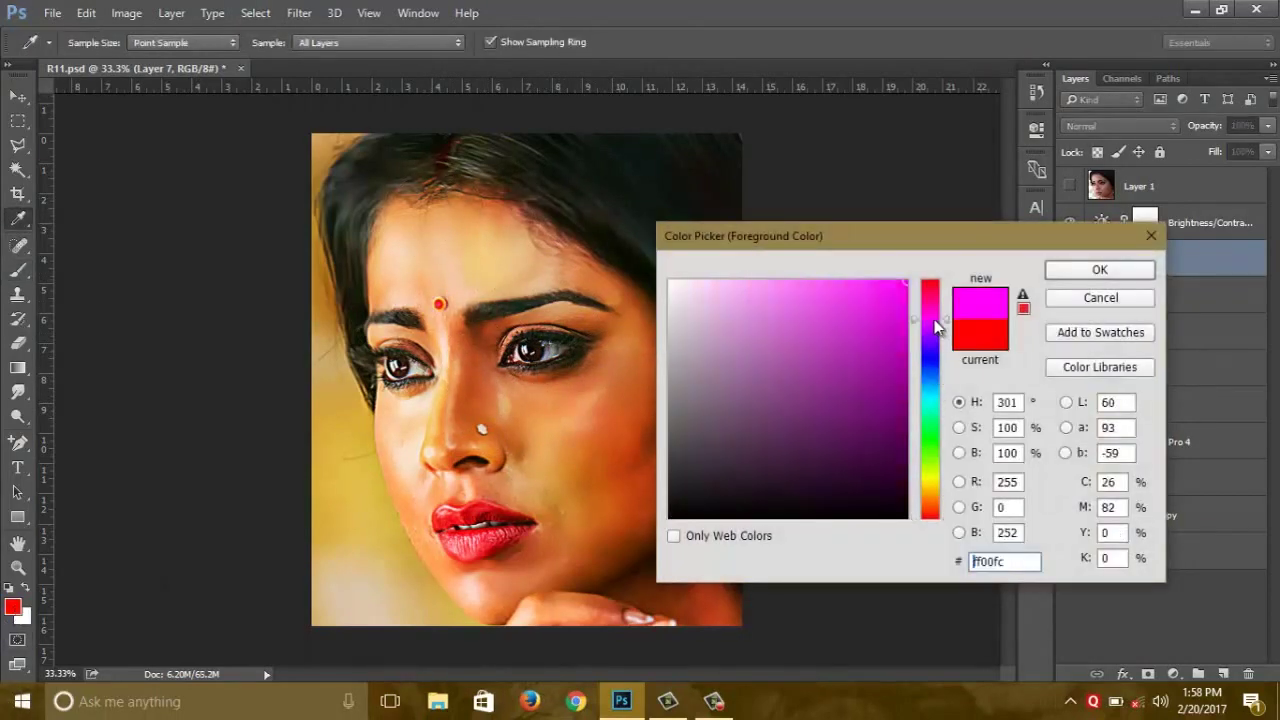
pyautogui.click(932, 359)
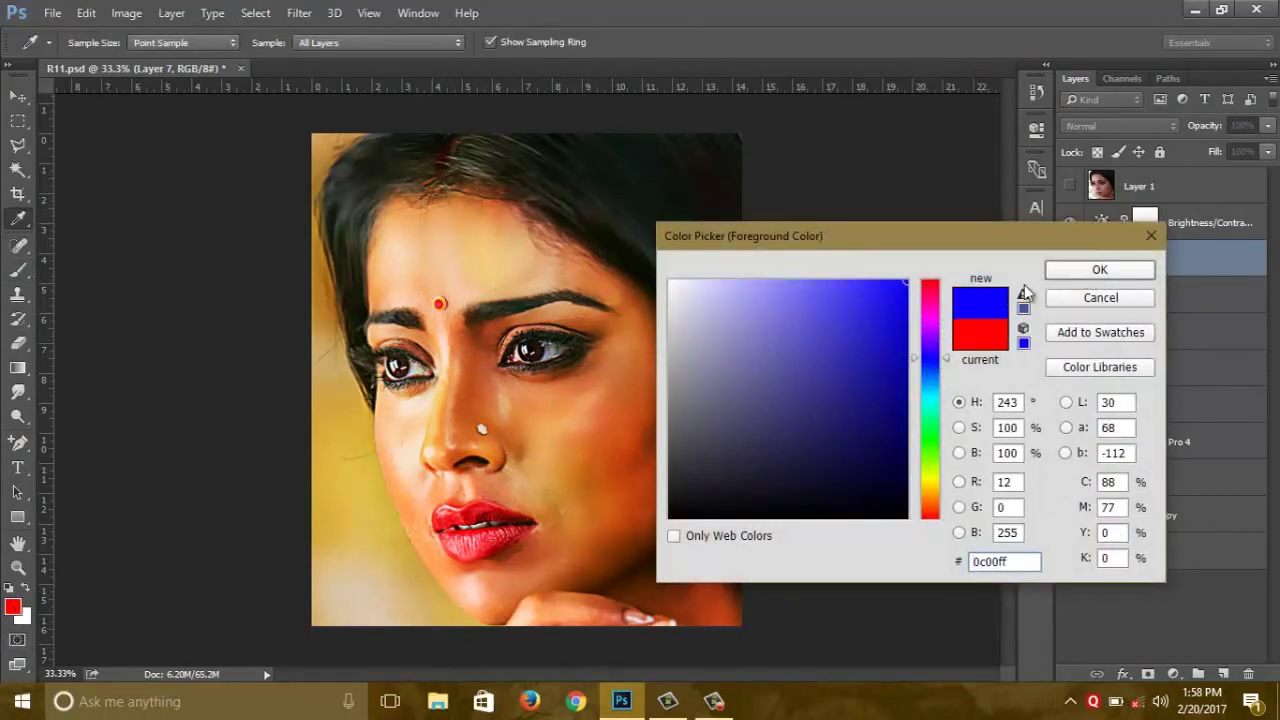
pyautogui.click(1110, 272)
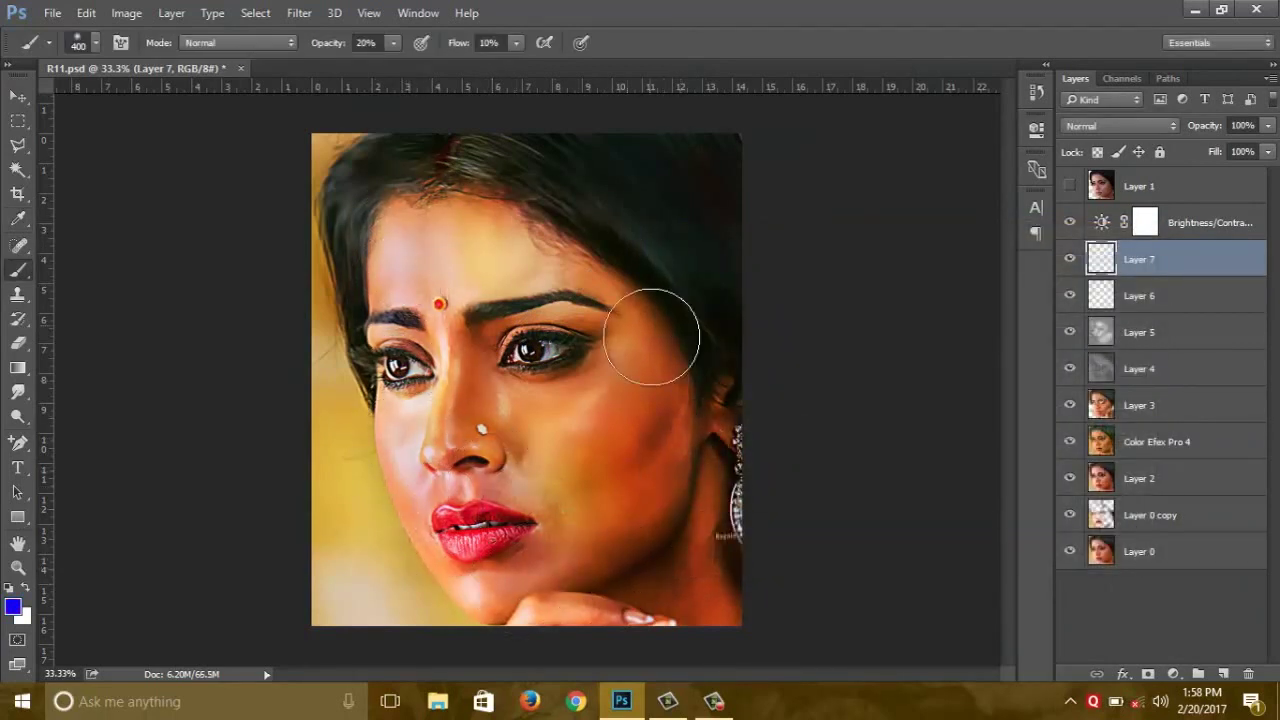
pyautogui.moveTo(462, 266)
pyautogui.mouseDown()
pyautogui.moveTo(443, 271)
pyautogui.moveTo(529, 286)
pyautogui.moveTo(414, 229)
pyautogui.mouseUp()
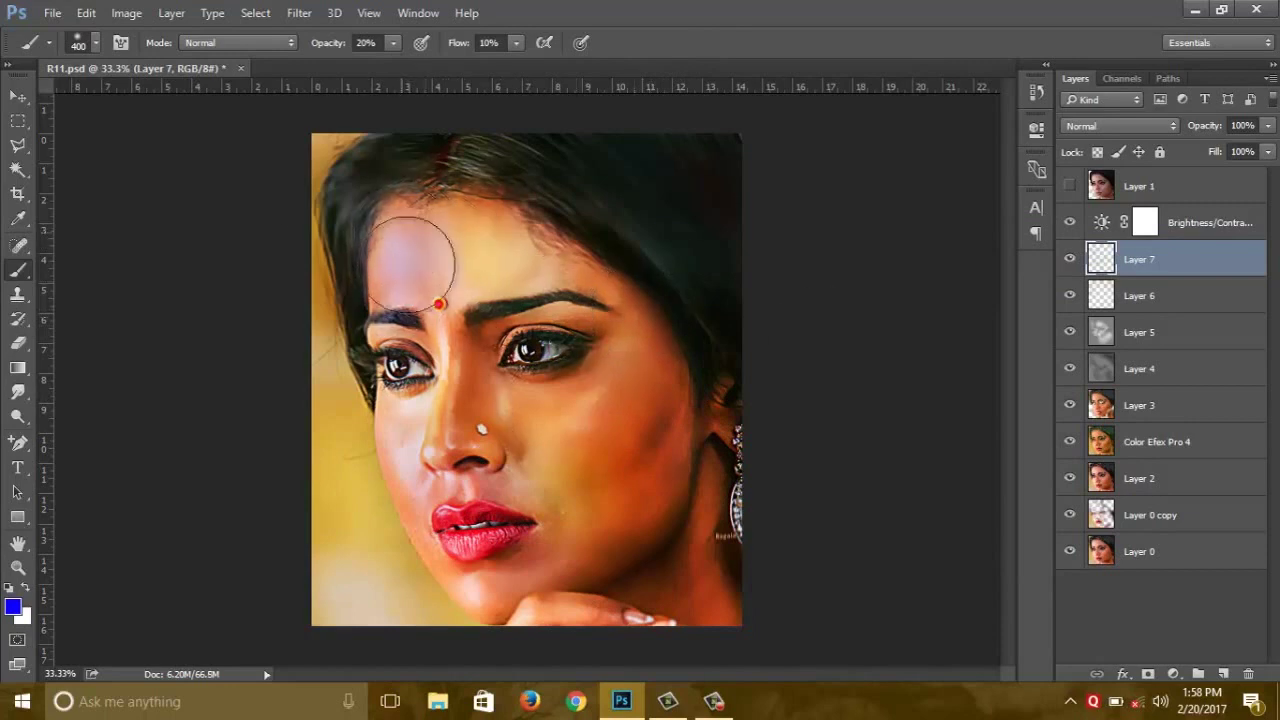
pyautogui.moveTo(408, 440)
pyautogui.mouseDown()
pyautogui.moveTo(495, 320)
pyautogui.moveTo(560, 262)
pyautogui.moveTo(600, 250)
pyautogui.moveTo(645, 343)
pyautogui.mouseUp()
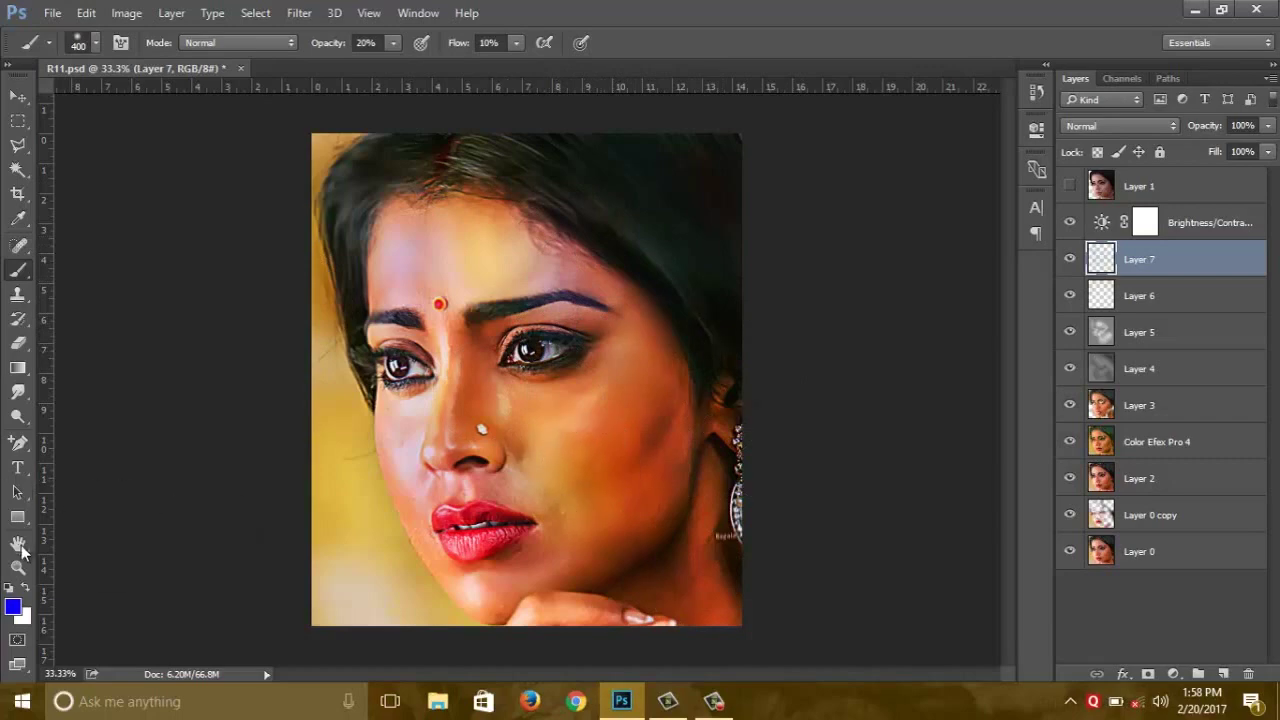
# - Pick magenta and brush a warm tint across the cheek below the eye
pyautogui.click(13, 607)
pyautogui.click(1135, 264)
pyautogui.click(13, 607)
pyautogui.moveTo(929, 405); pyautogui.dragTo(929, 318)
pyautogui.click(1074, 270)
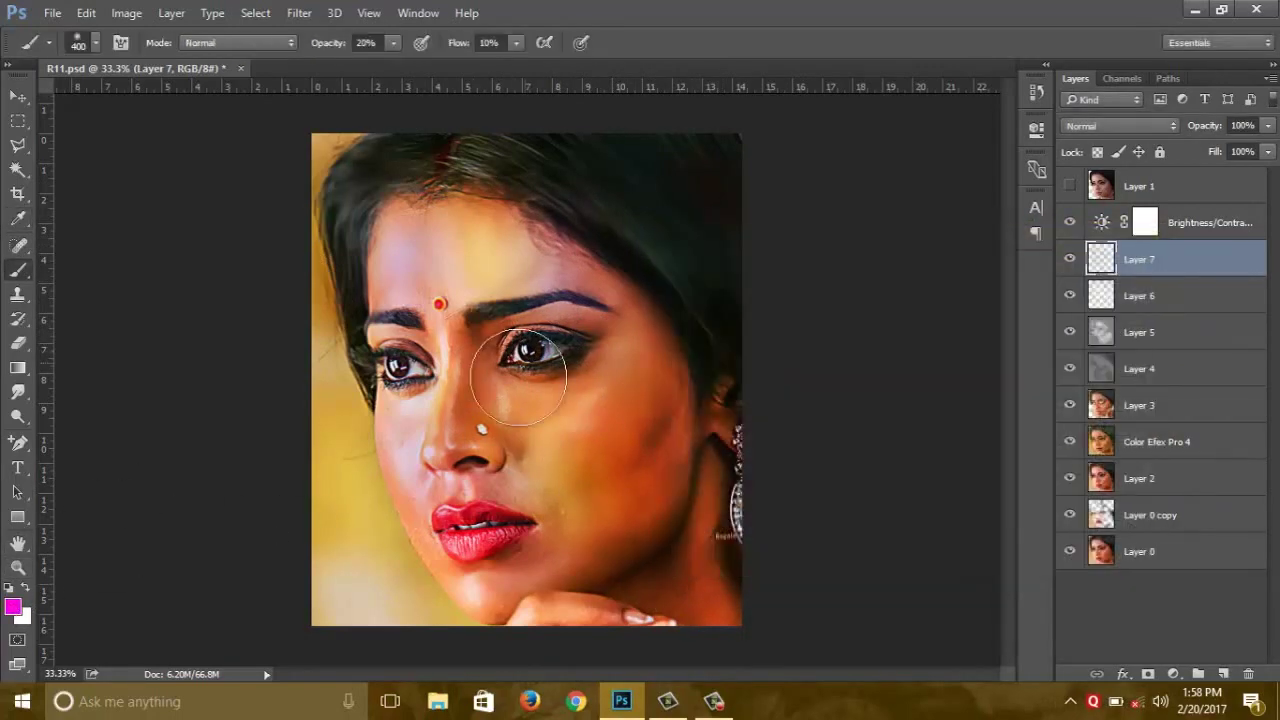
pyautogui.moveTo(518, 377); pyautogui.dragTo(625, 500)
pyautogui.click(1110, 128)
# - Try Color blend and a duplicate of Layer 7, undo the copy, and return Layer 7 to Normal
pyautogui.click(1093, 479)
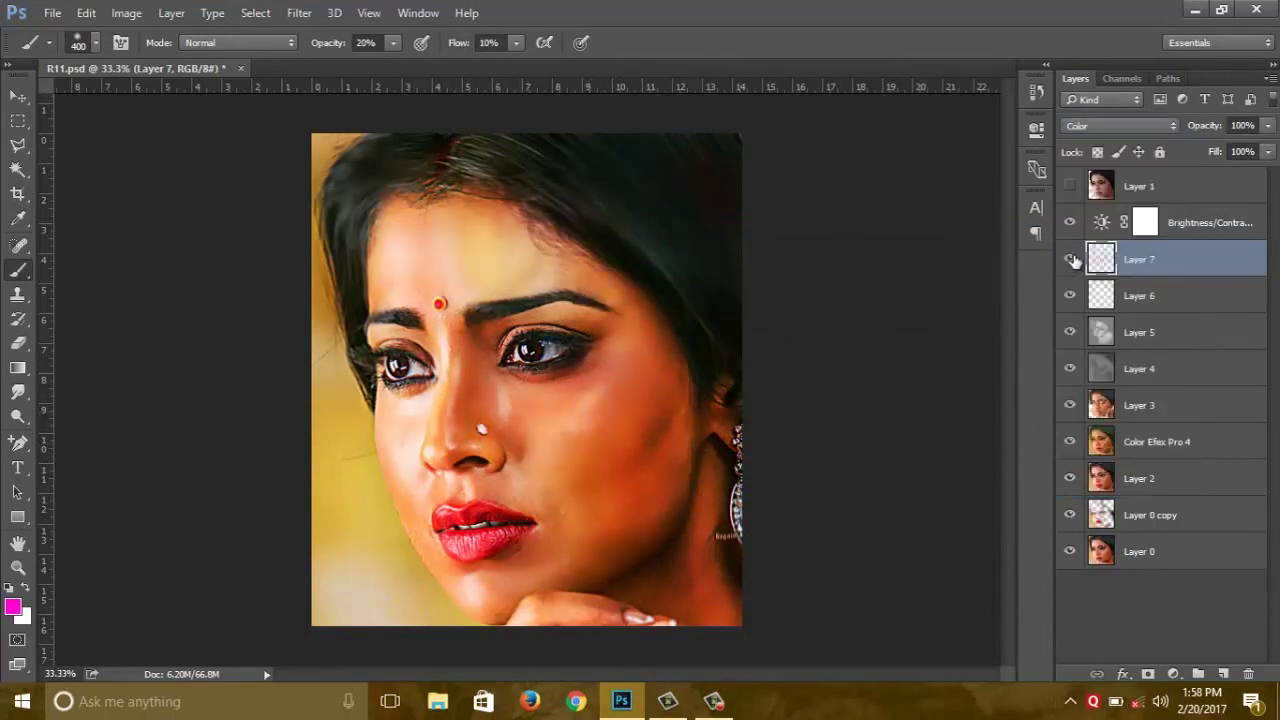
pyautogui.hotkey('ctrl', 'j')
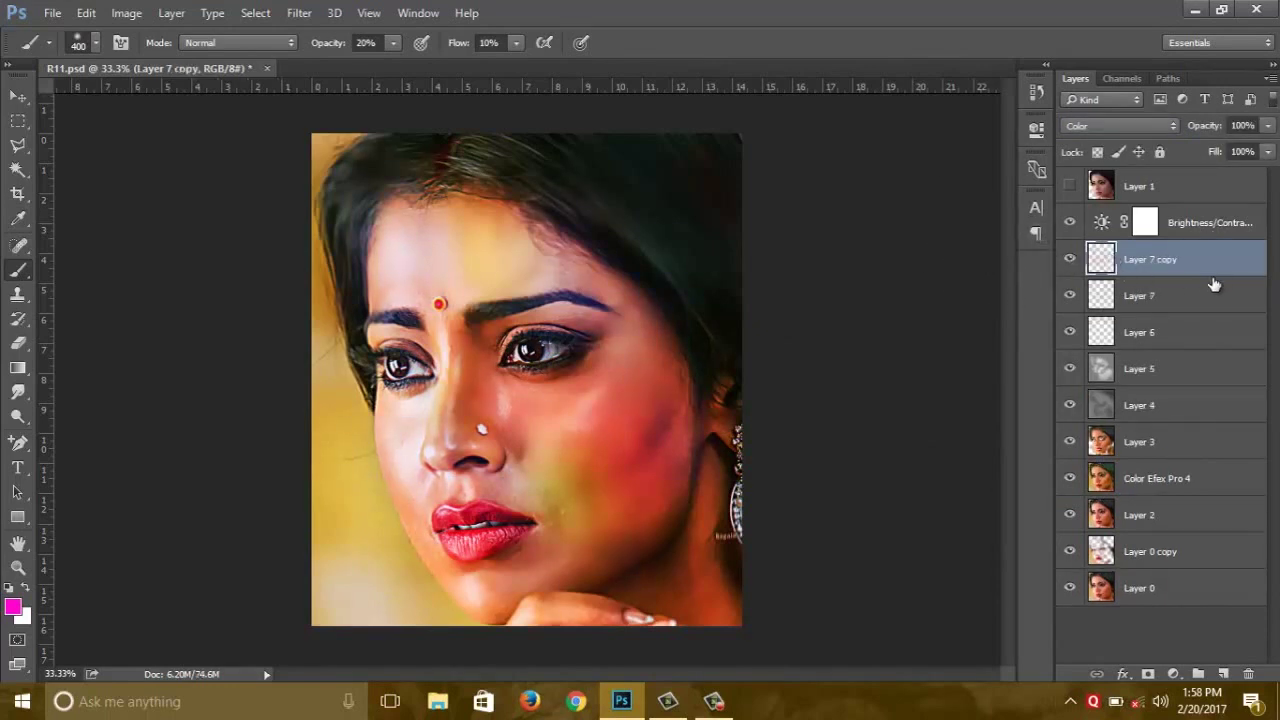
pyautogui.hotkey('ctrl', 'z')
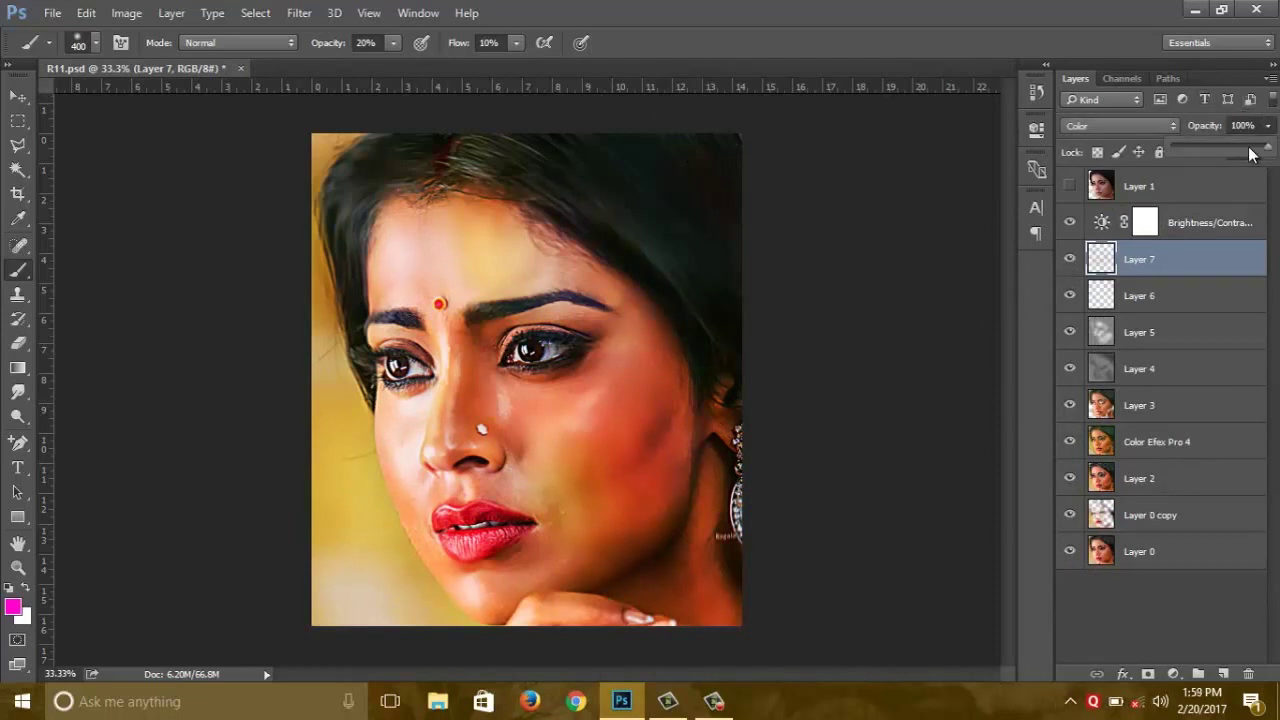
pyautogui.click(1075, 127)
pyautogui.click(1080, 139)
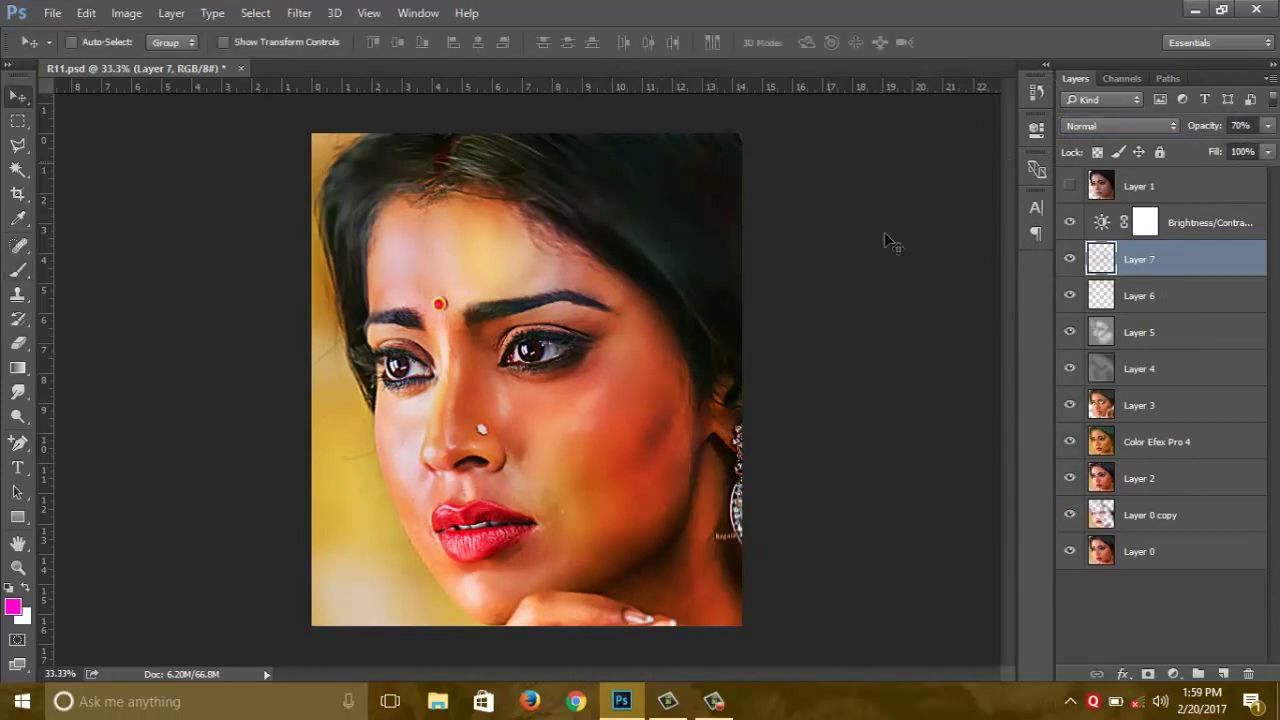
# - Stamp visible layers into Layer 8 above Brightness/Contrast and copy the Layer 1 subject selection to Layer 9
pyautogui.hotkey('ctrl', 'shift', 'alt', 'e')
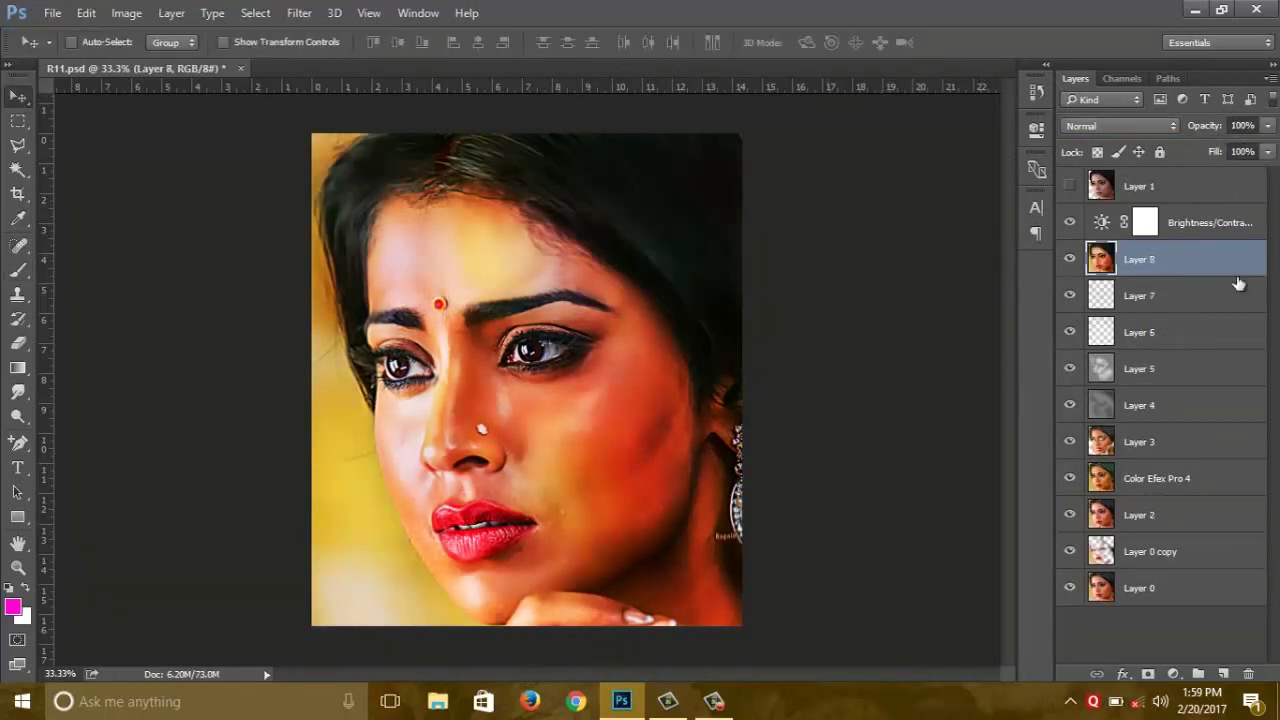
pyautogui.moveTo(1140, 259); pyautogui.dragTo(1140, 212)
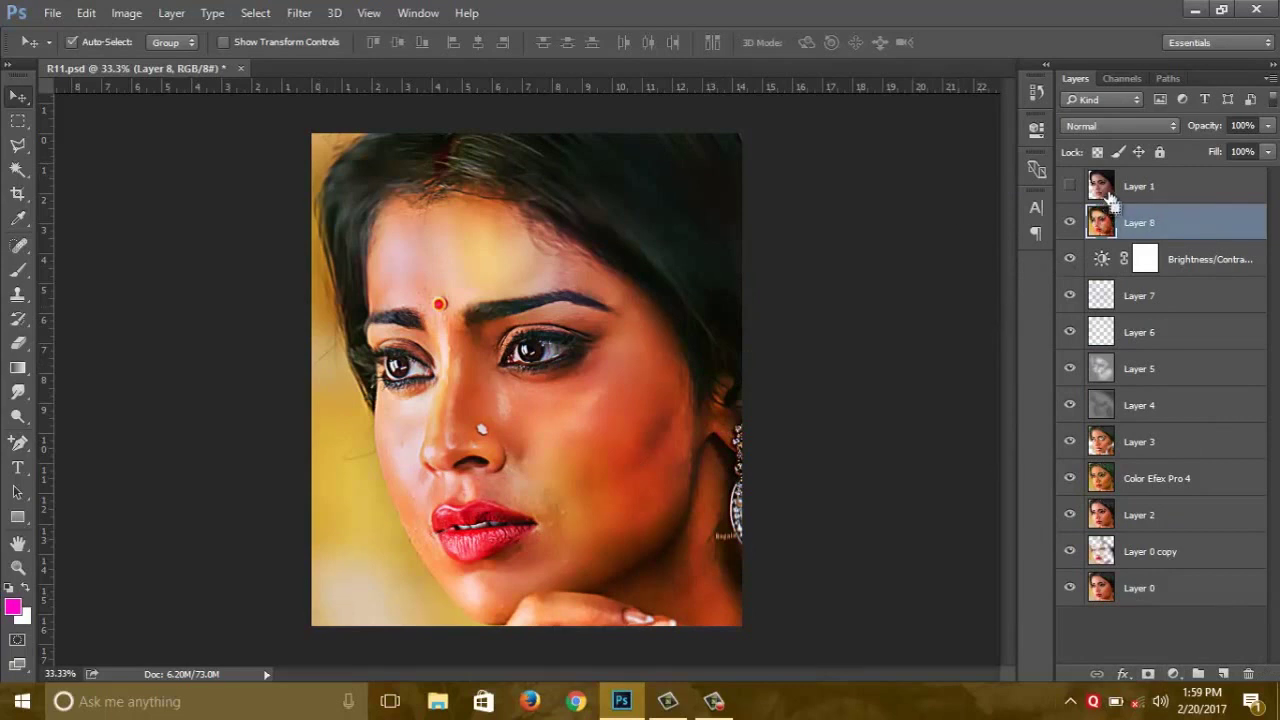
pyautogui.keyDown('ctrl'); pyautogui.click(1101, 222); pyautogui.keyUp('ctrl')
pyautogui.hotkey('ctrl', 'j')
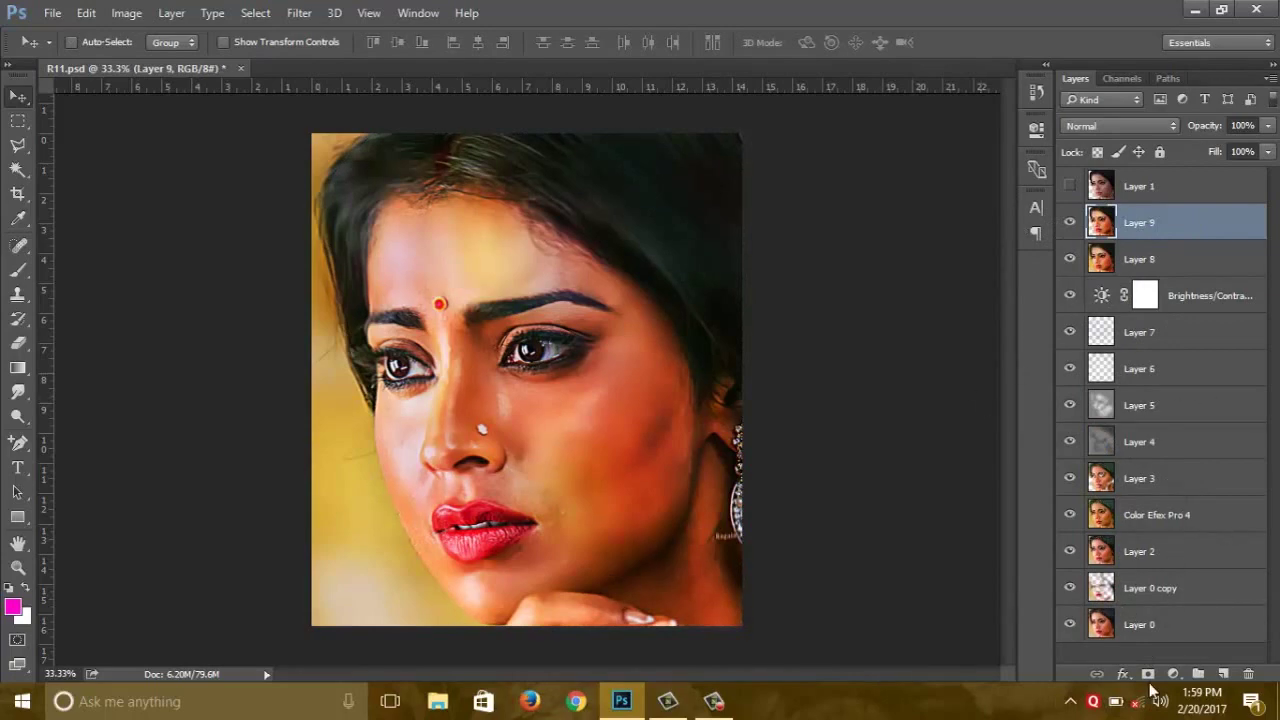
# - Give Layer 9 a thin white Stroke effect, then merge it down into Layer 8
pyautogui.click(1148, 674)
pyautogui.hotkey('ctrl', 'z')
pyautogui.click(1123, 674)
pyautogui.click(1140, 660)
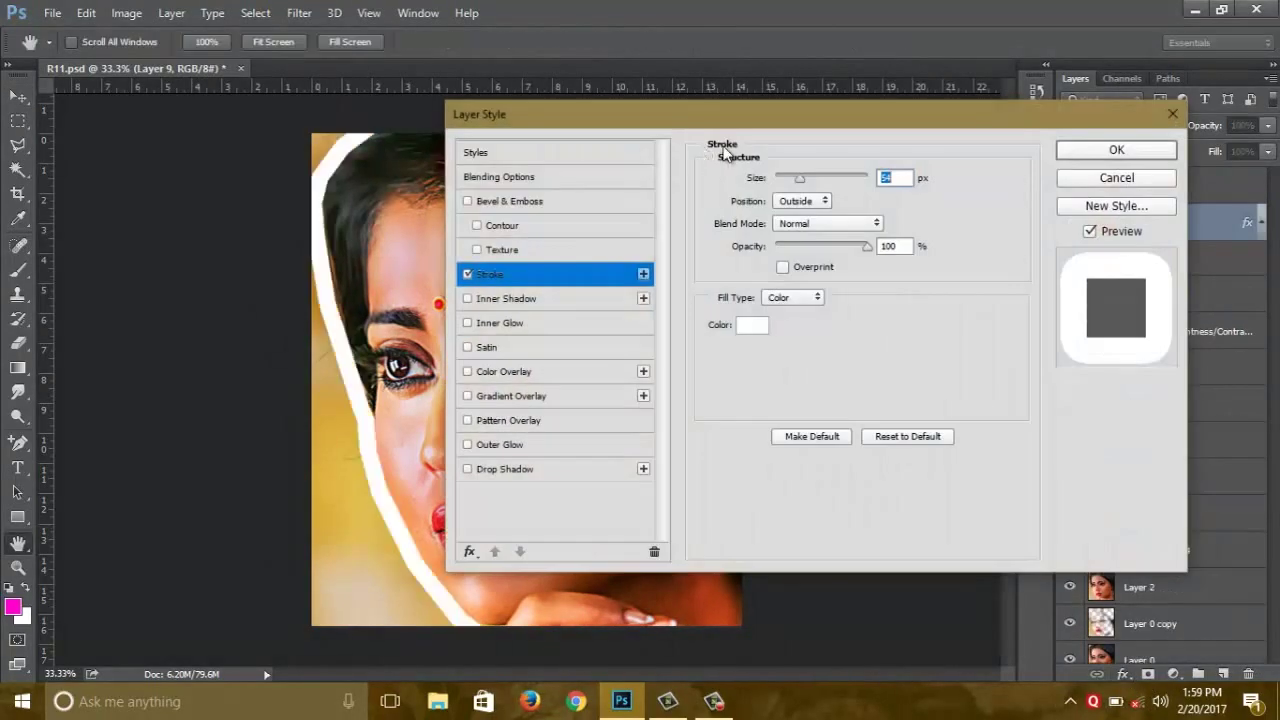
pyautogui.moveTo(796, 181); pyautogui.dragTo(781, 182)
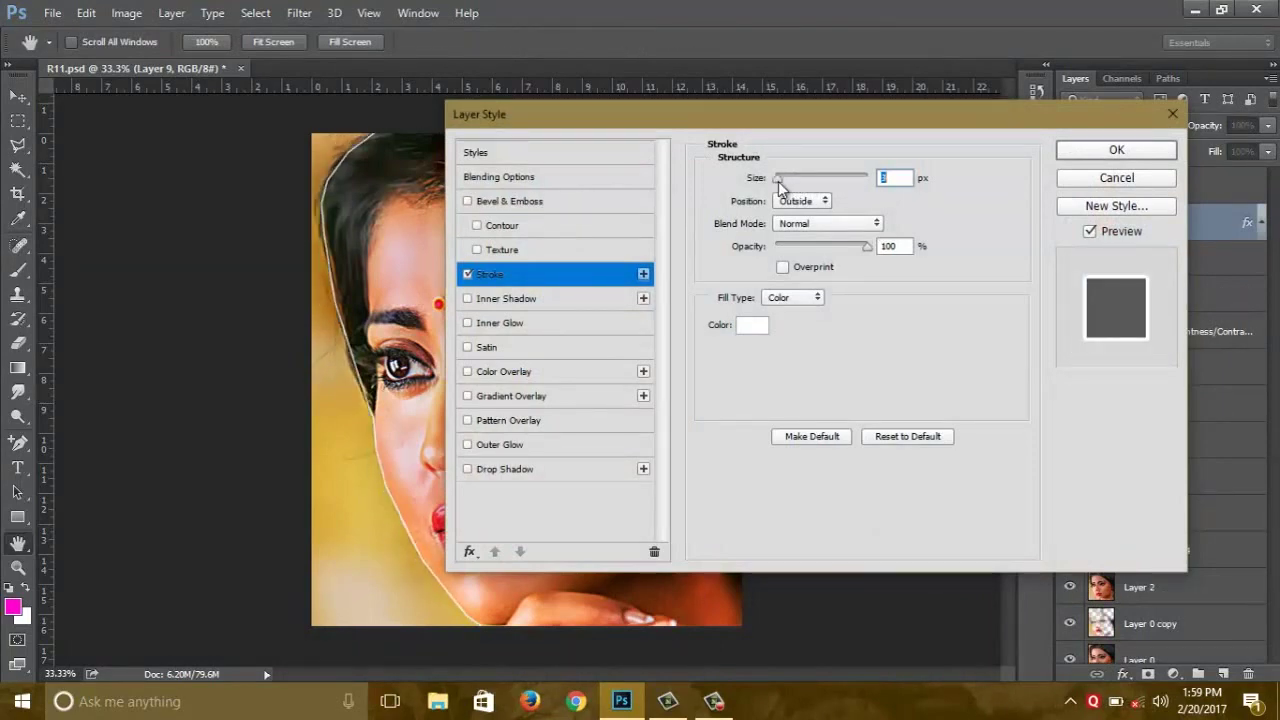
pyautogui.moveTo(816, 115)
pyautogui.mouseDown()
pyautogui.moveTo(877, 168)
pyautogui.moveTo(841, 144)
pyautogui.mouseUp()
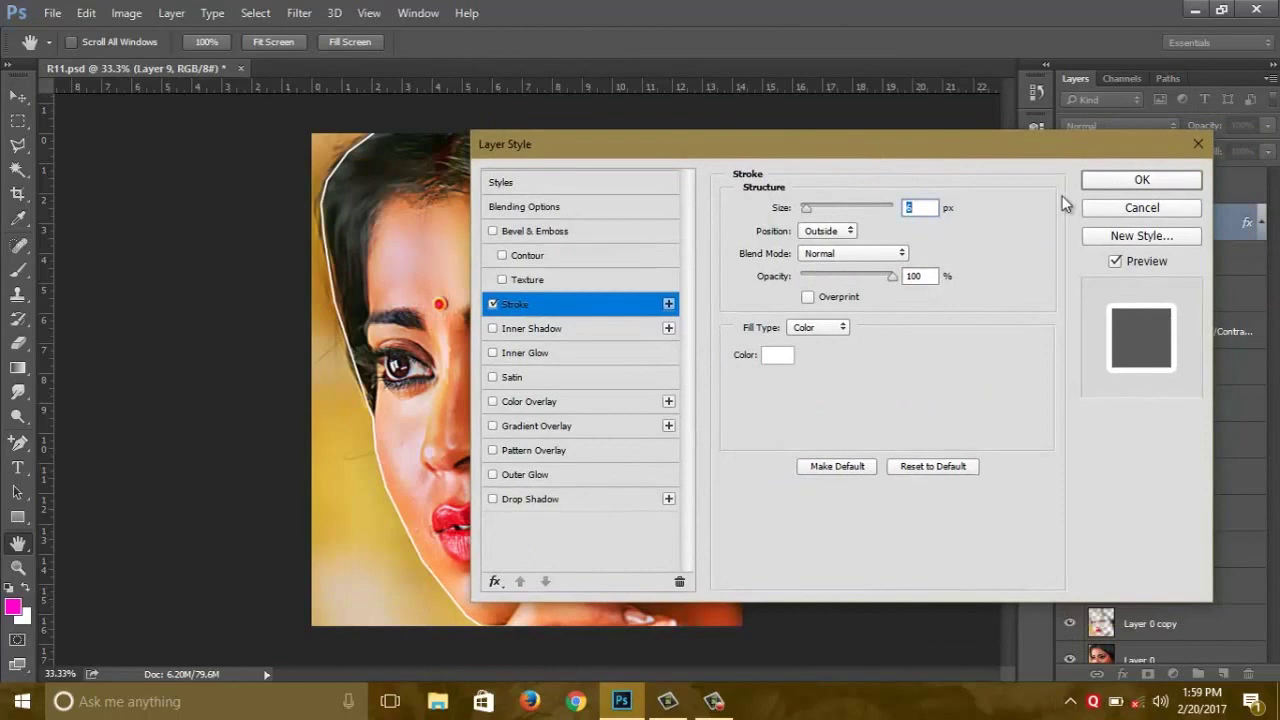
pyautogui.click(1170, 182)
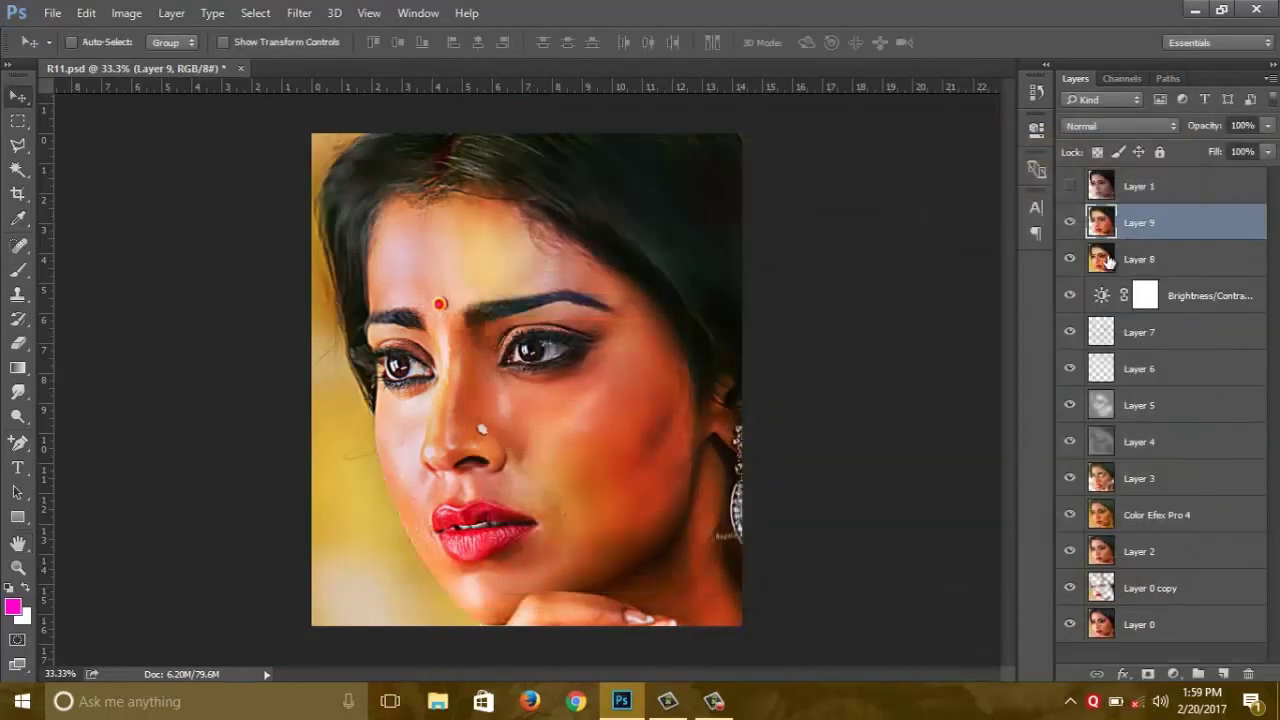
pyautogui.hotkey('ctrl', 'e')
# - Copy the subject selection to a new Layer 9 with a roughly 10 px white stroke and compare
pyautogui.keyDown('ctrl'); pyautogui.click(1115, 226); pyautogui.keyUp('ctrl')
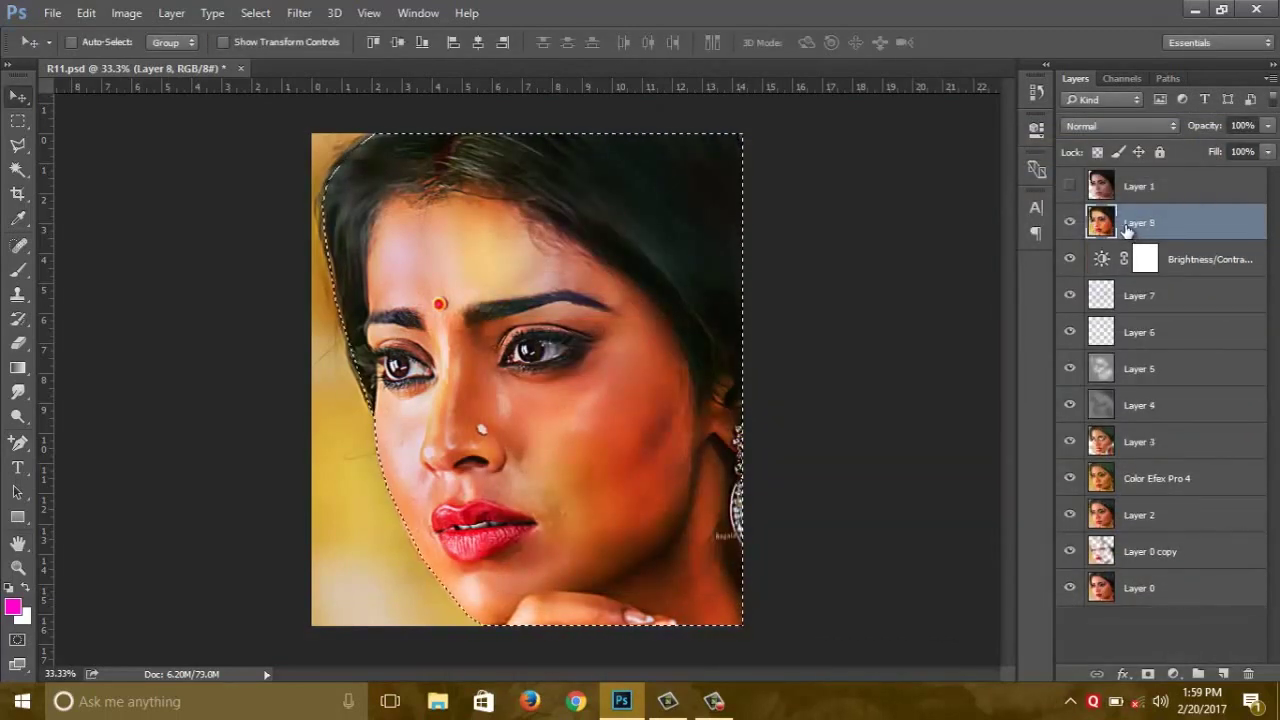
pyautogui.hotkey('ctrl', 'j')
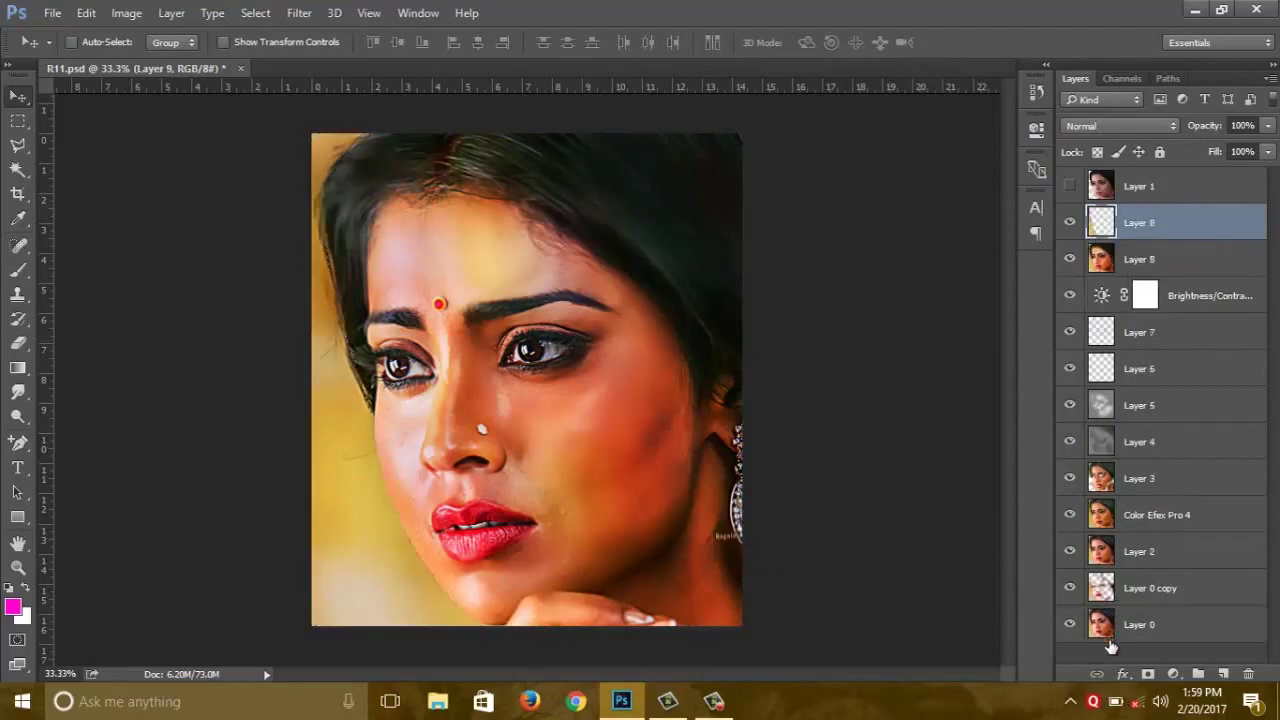
pyautogui.click(1123, 674)
pyautogui.click(1142, 492)
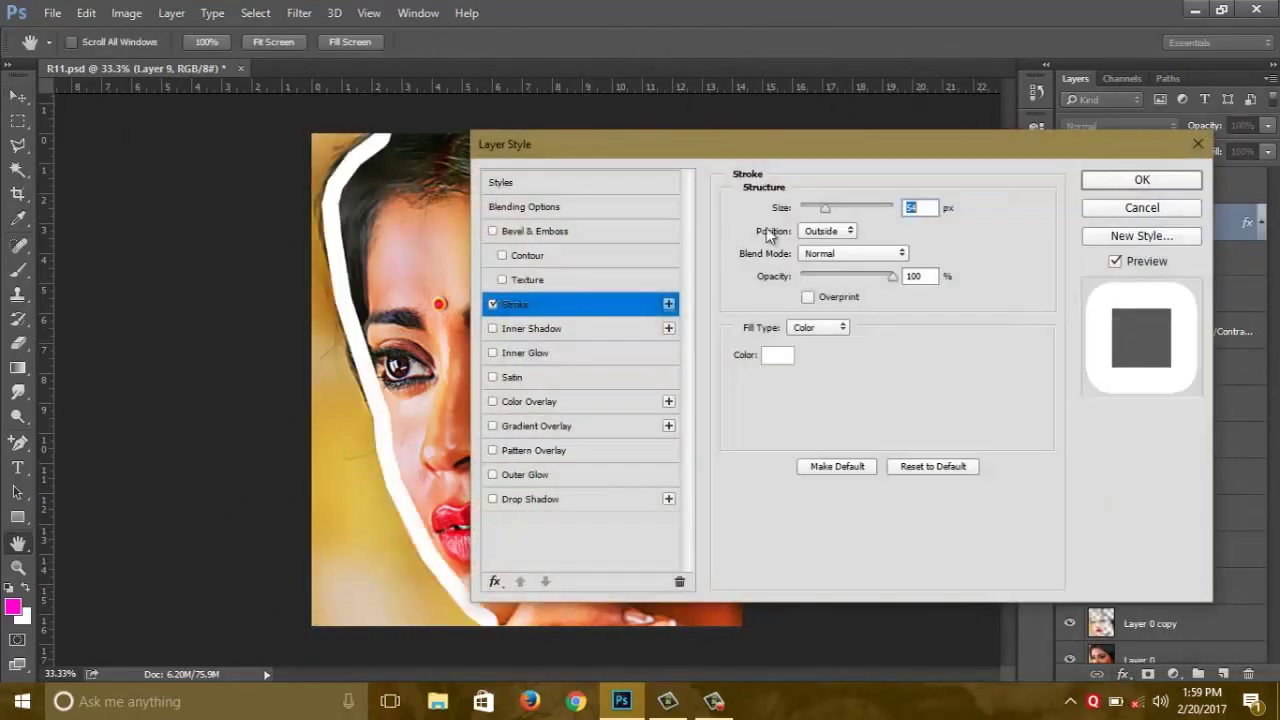
pyautogui.moveTo(824, 208); pyautogui.dragTo(810, 208)
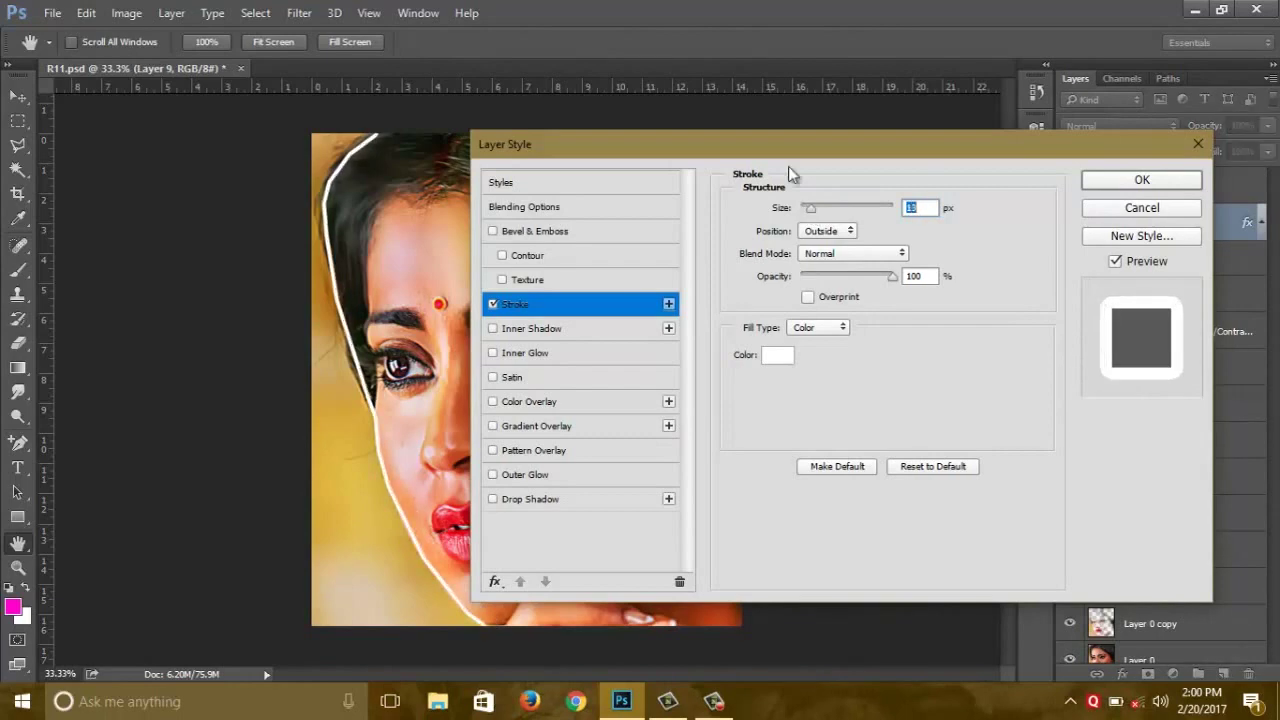
pyautogui.click(1122, 188)
pyautogui.click(1070, 223)
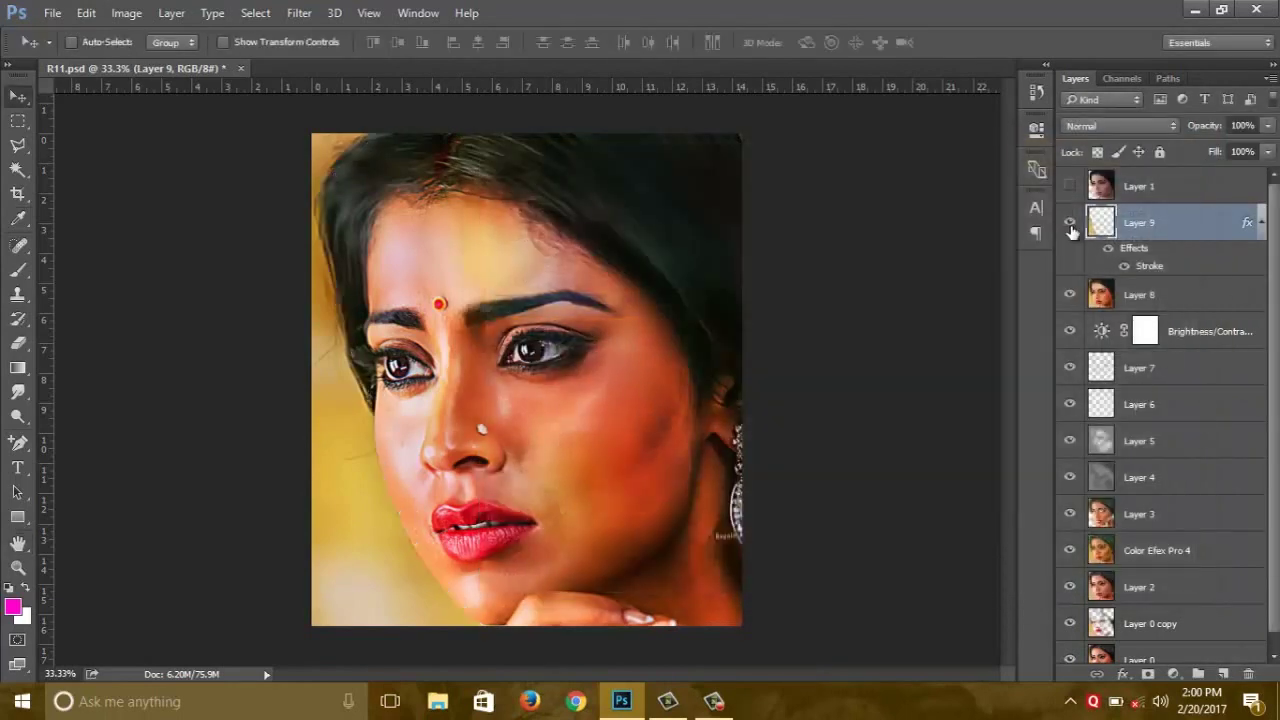
pyautogui.click(1070, 223)
# - Fill the area left of the face white, test 52% opacity and fill, then delete Layer 9
pyautogui.keyDown('ctrl'); pyautogui.click(1101, 222); pyautogui.keyUp('ctrl')
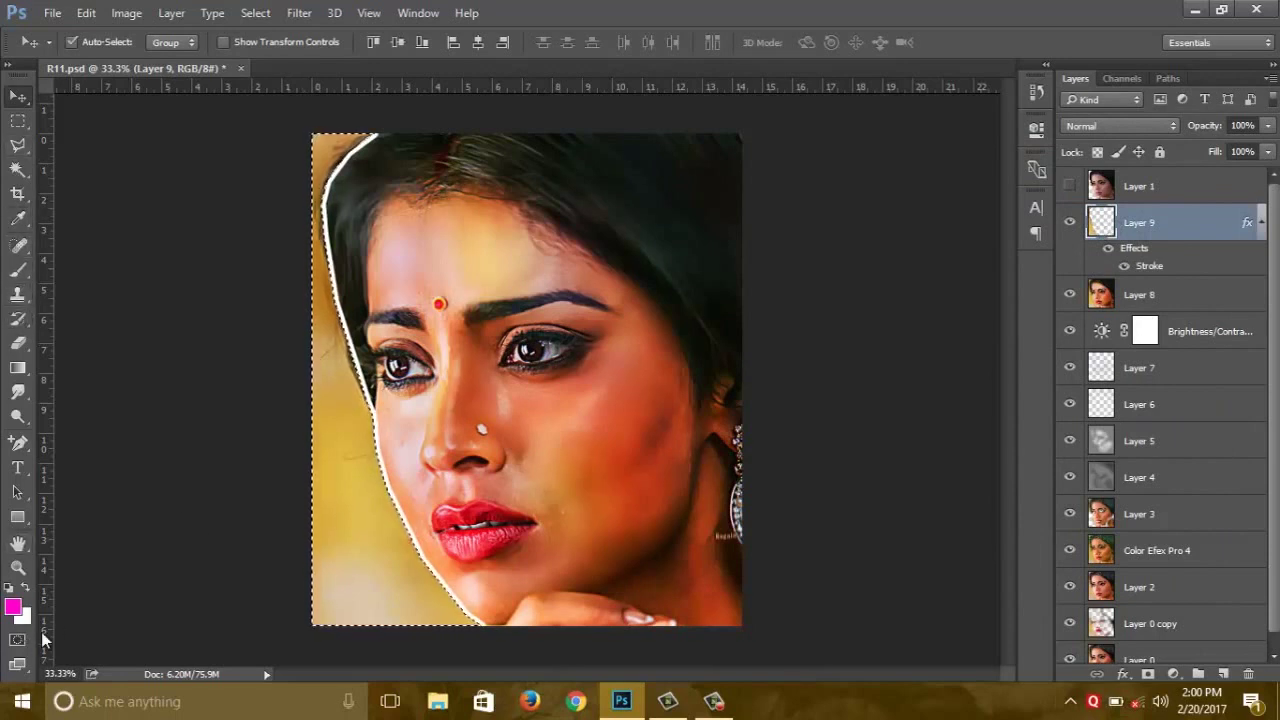
pyautogui.hotkey('ctrl', 'BackSpace')
pyautogui.hotkey('ctrl', 'd')
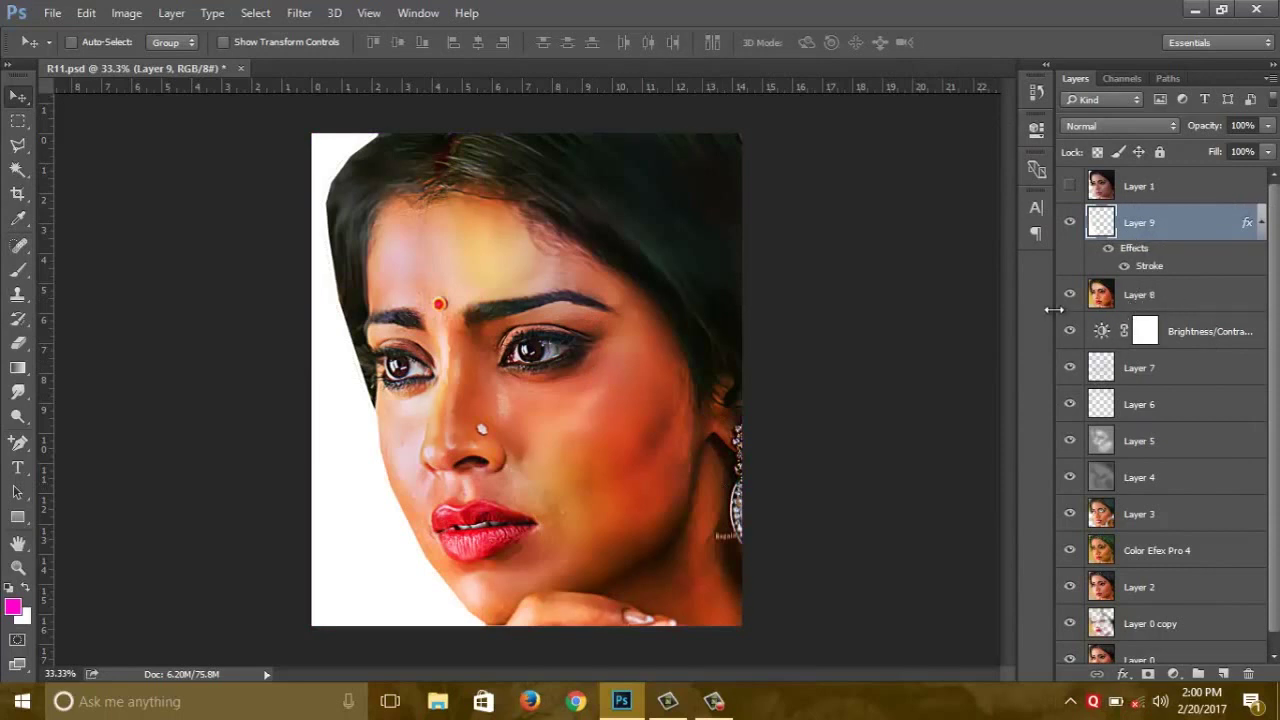
pyautogui.hotkey('ctrl', 'shift', 'd')
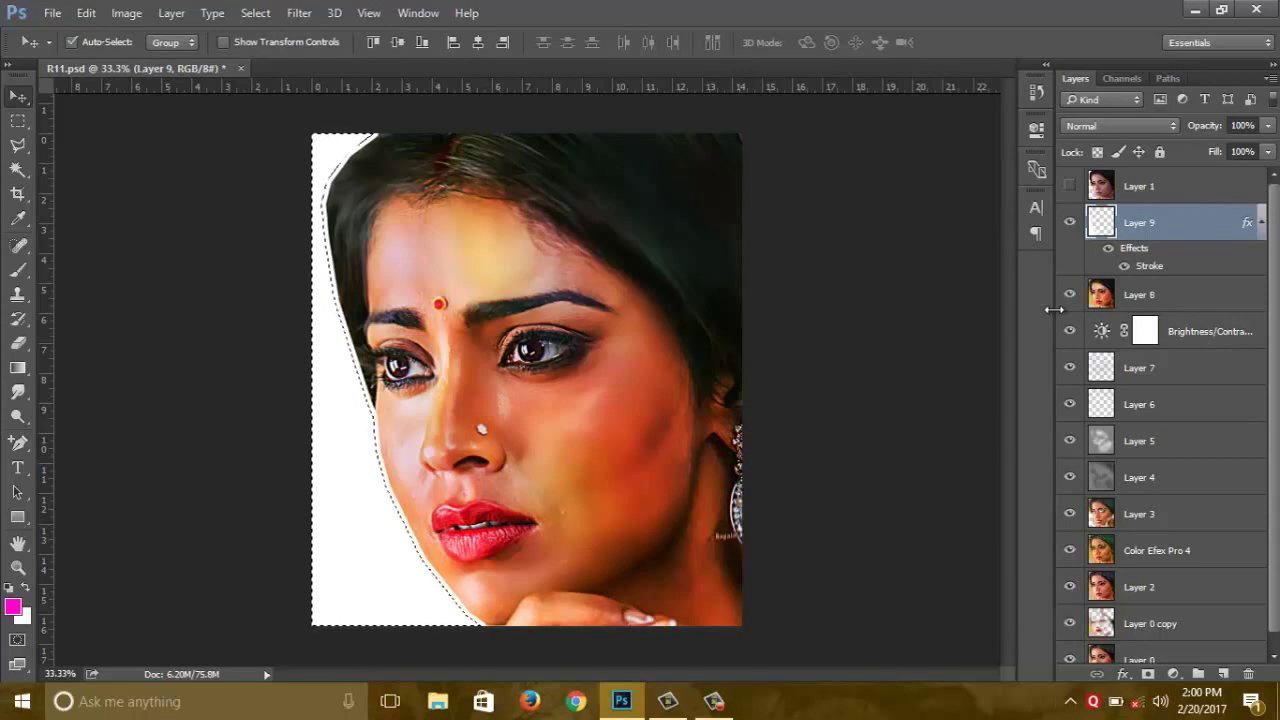
pyautogui.press('ctrl')
pyautogui.click(1268, 125)
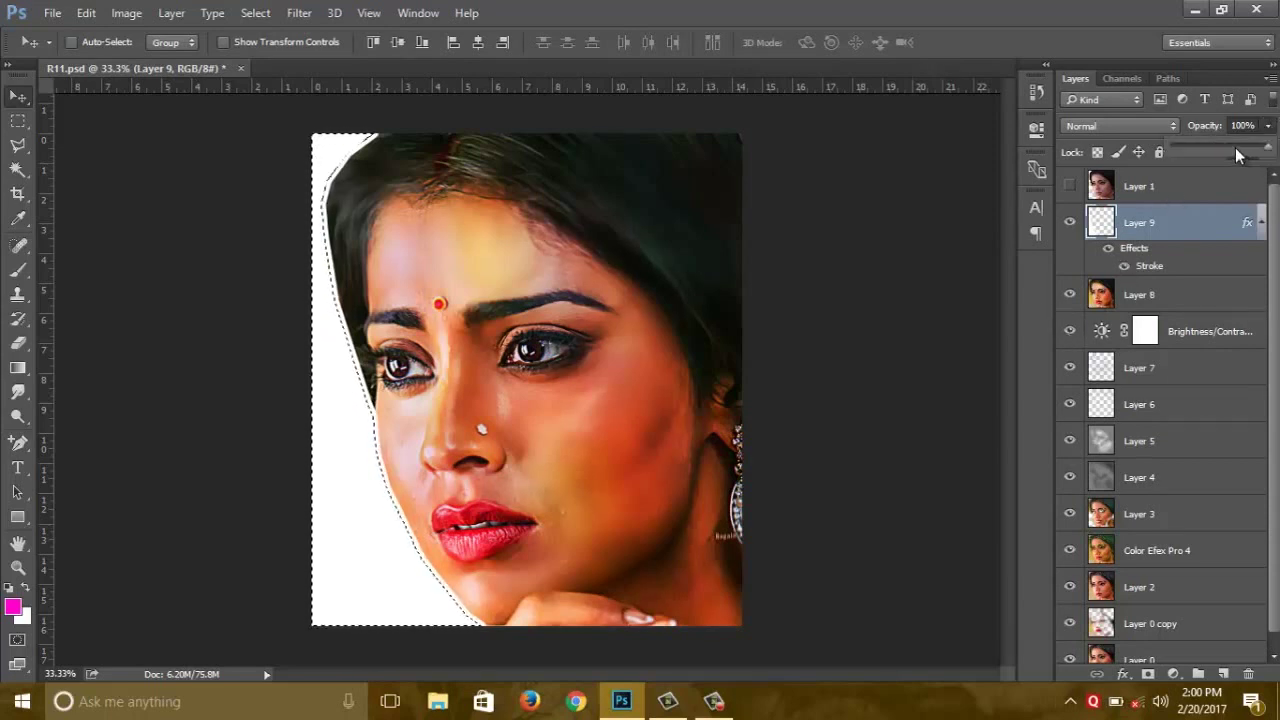
pyautogui.moveTo(1266, 147); pyautogui.dragTo(1221, 147)
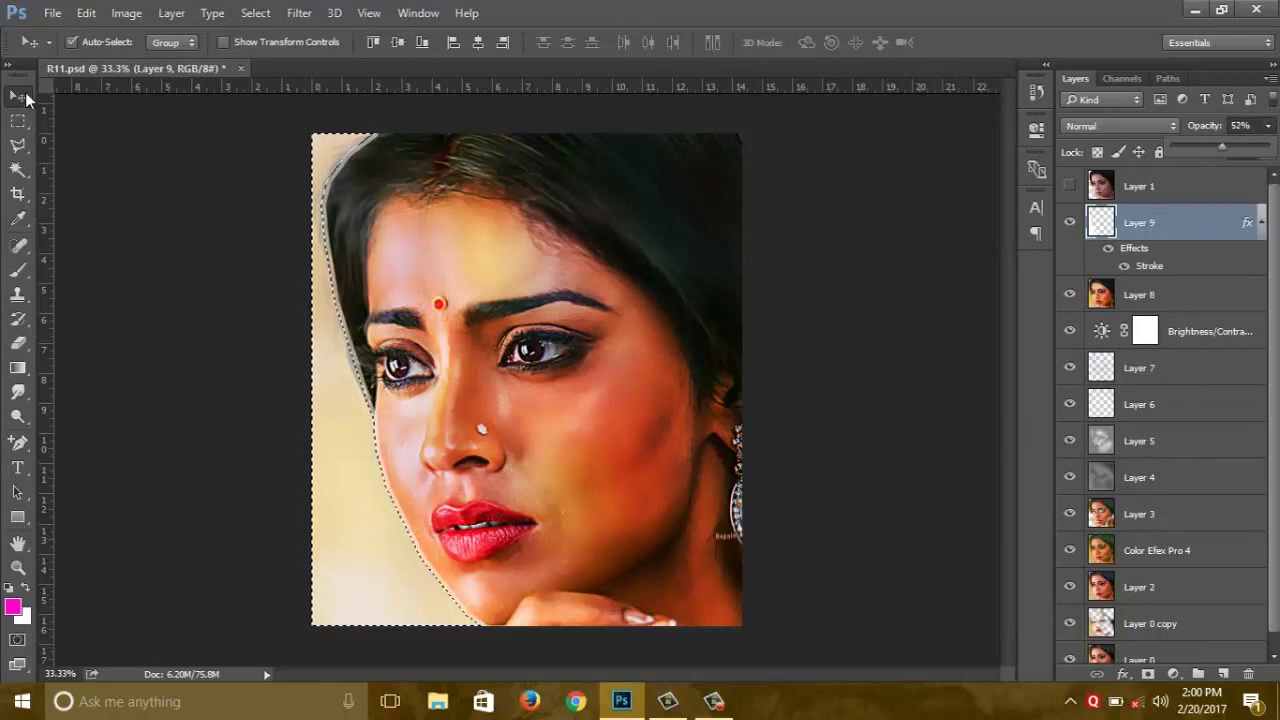
pyautogui.hotkey('ctrl', 'd')
pyautogui.click(1268, 151)
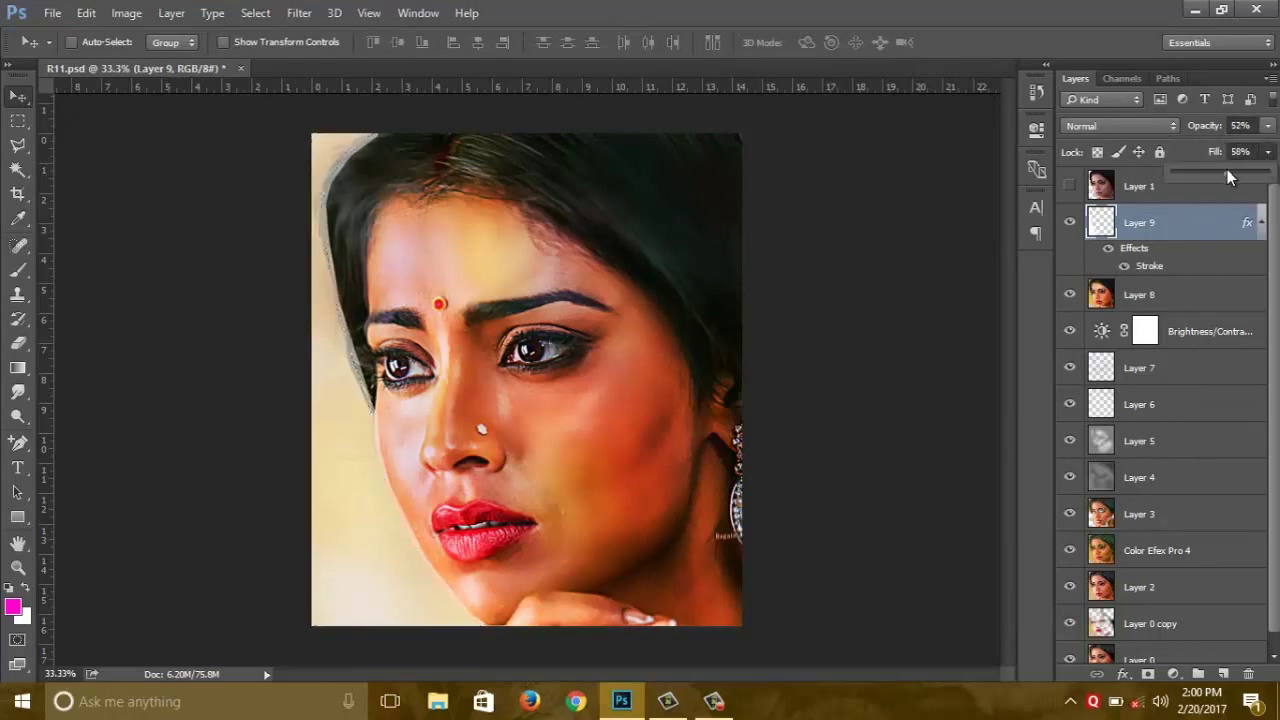
pyautogui.press('Escape')
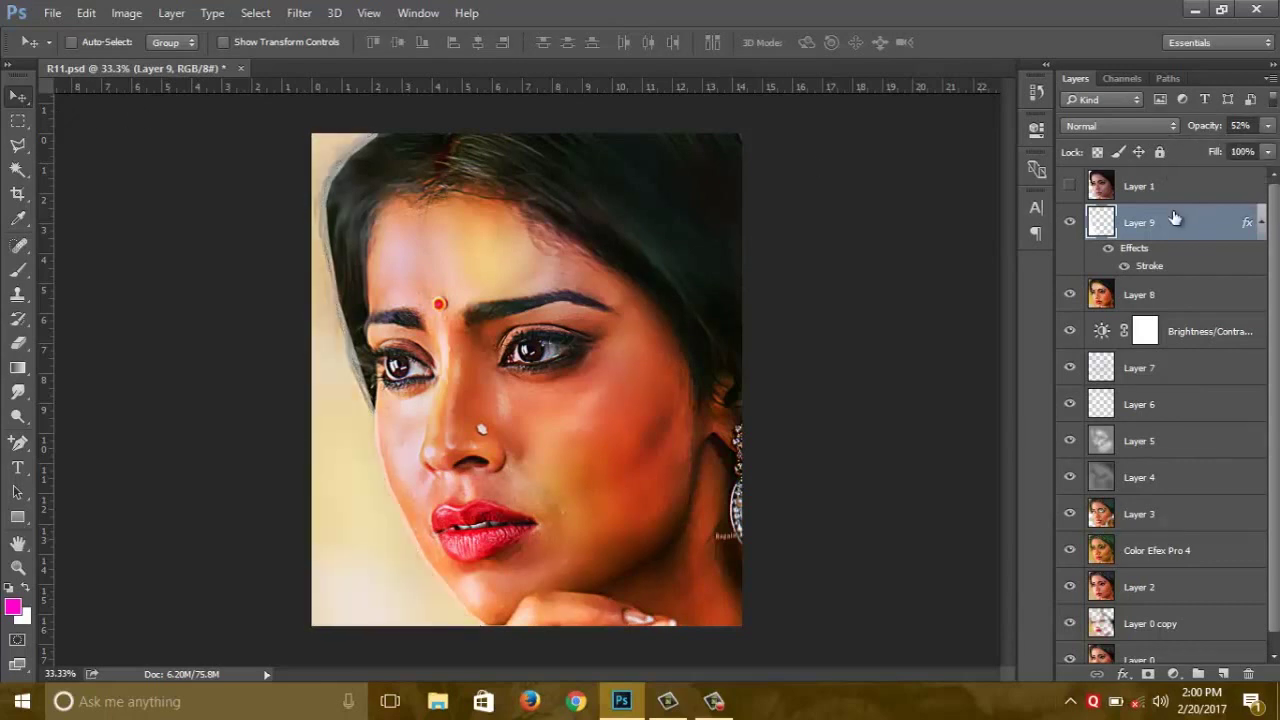
pyautogui.press('Delete')
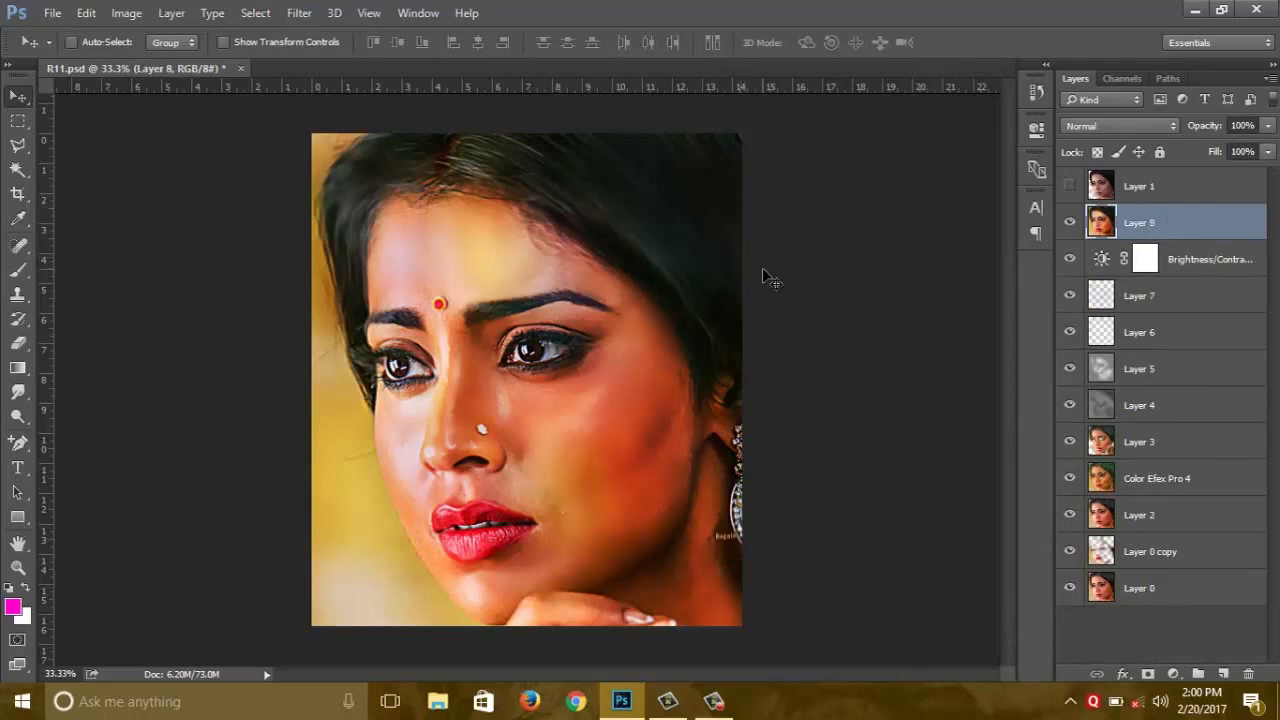
# - Add a second Brightness/Contrast adjustment above Layer 8 with Brightness 20 and Contrast 56
pyautogui.click(1176, 672)
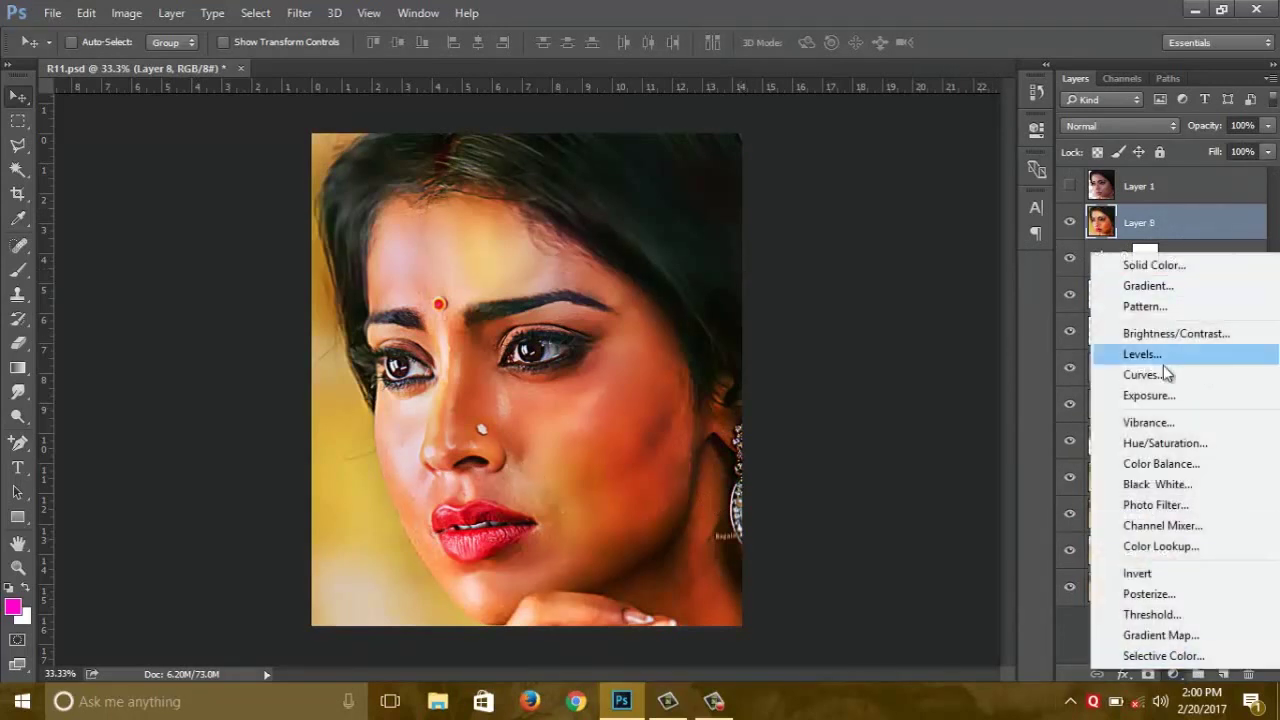
pyautogui.click(1176, 336)
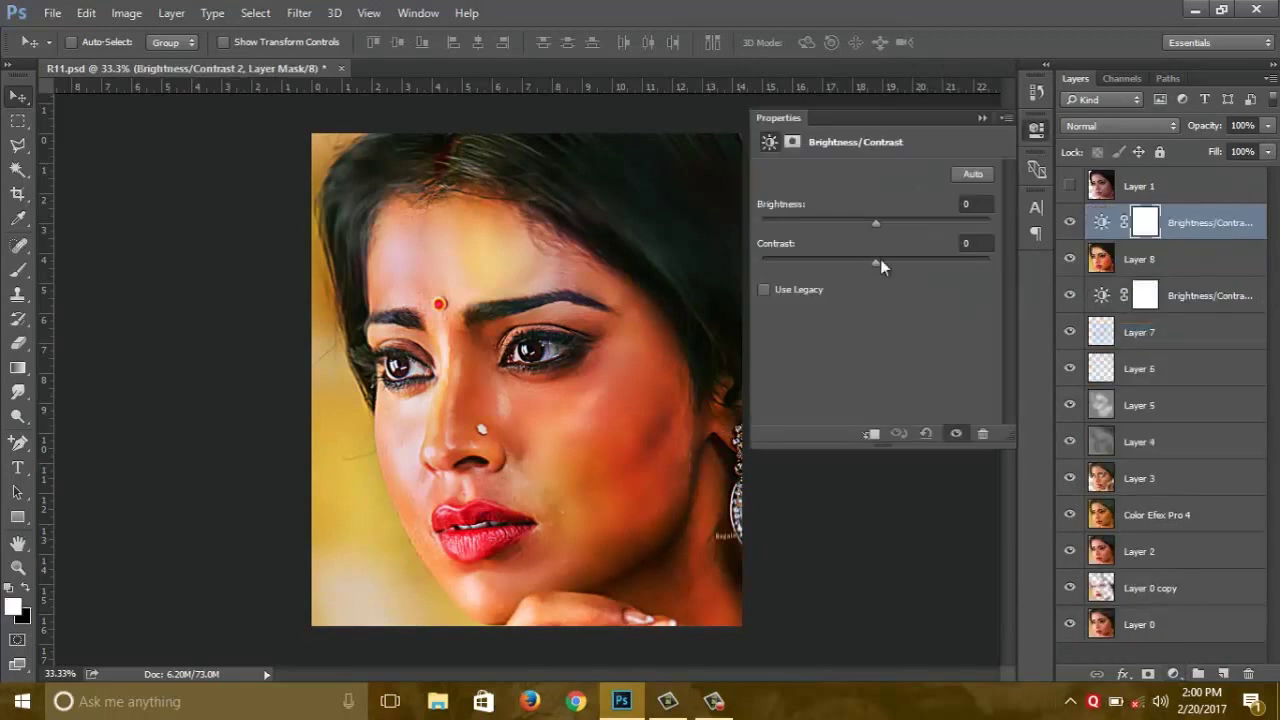
pyautogui.click(891, 221)
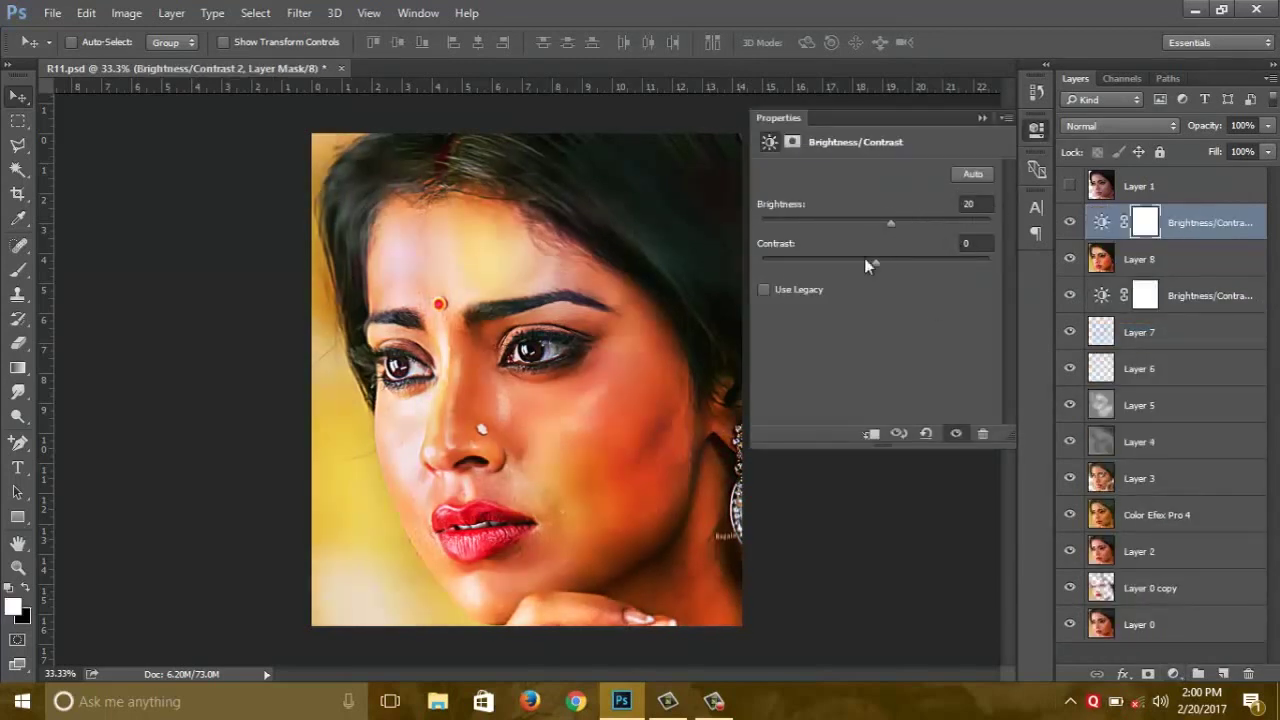
pyautogui.click(930, 261)
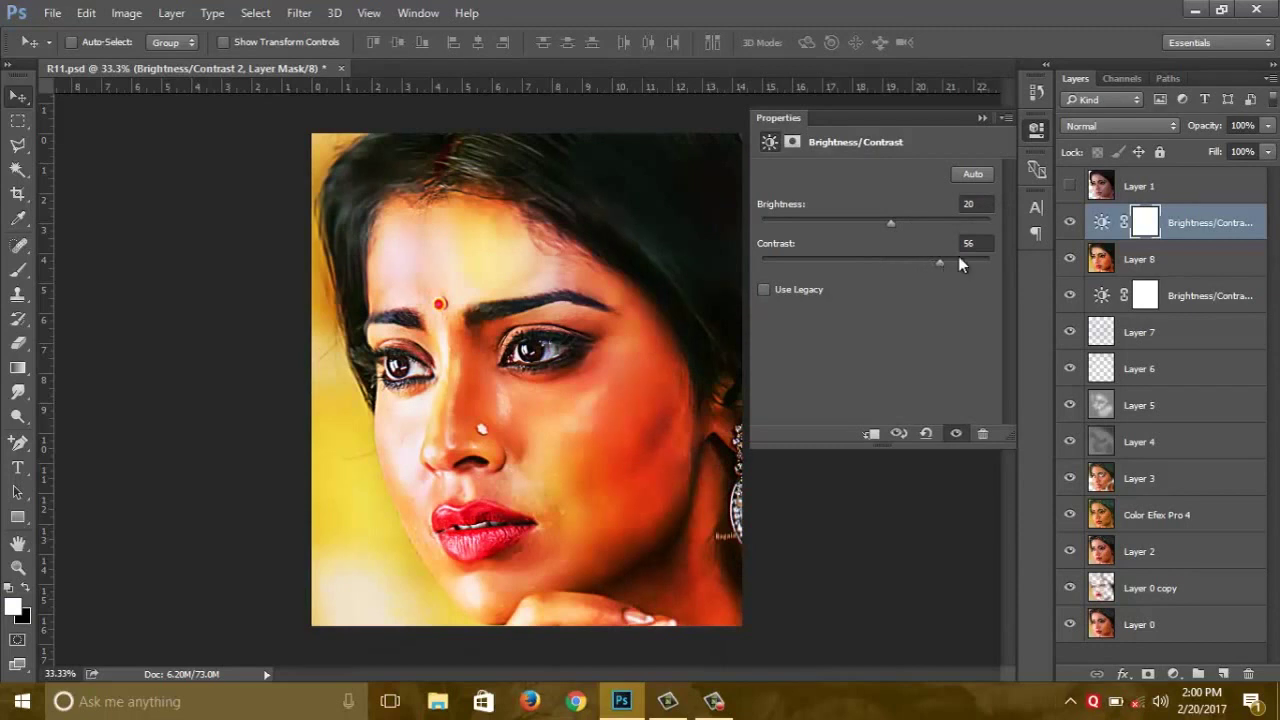
pyautogui.click(983, 118)
pyautogui.click(1176, 672)
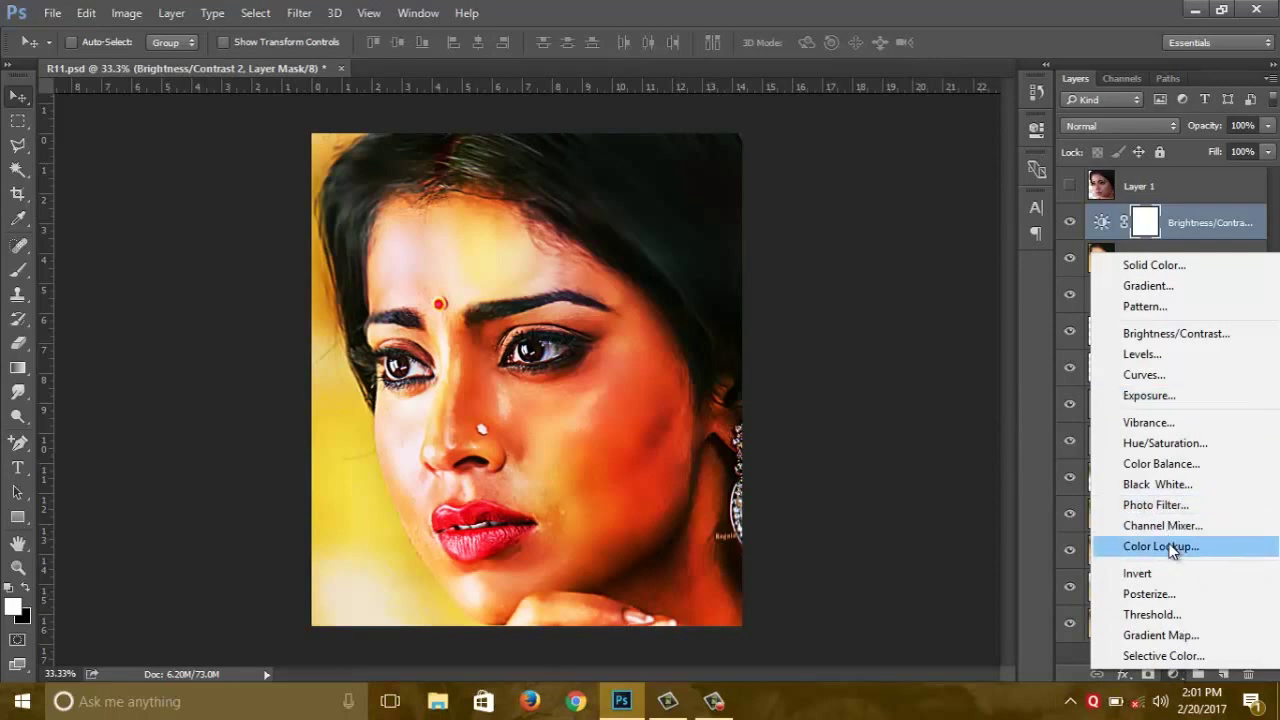
# - Add a Color Balance layer with midtones at -85/+39/+46, lower its opacity, and toggle it to compare
pyautogui.click(1152, 464)
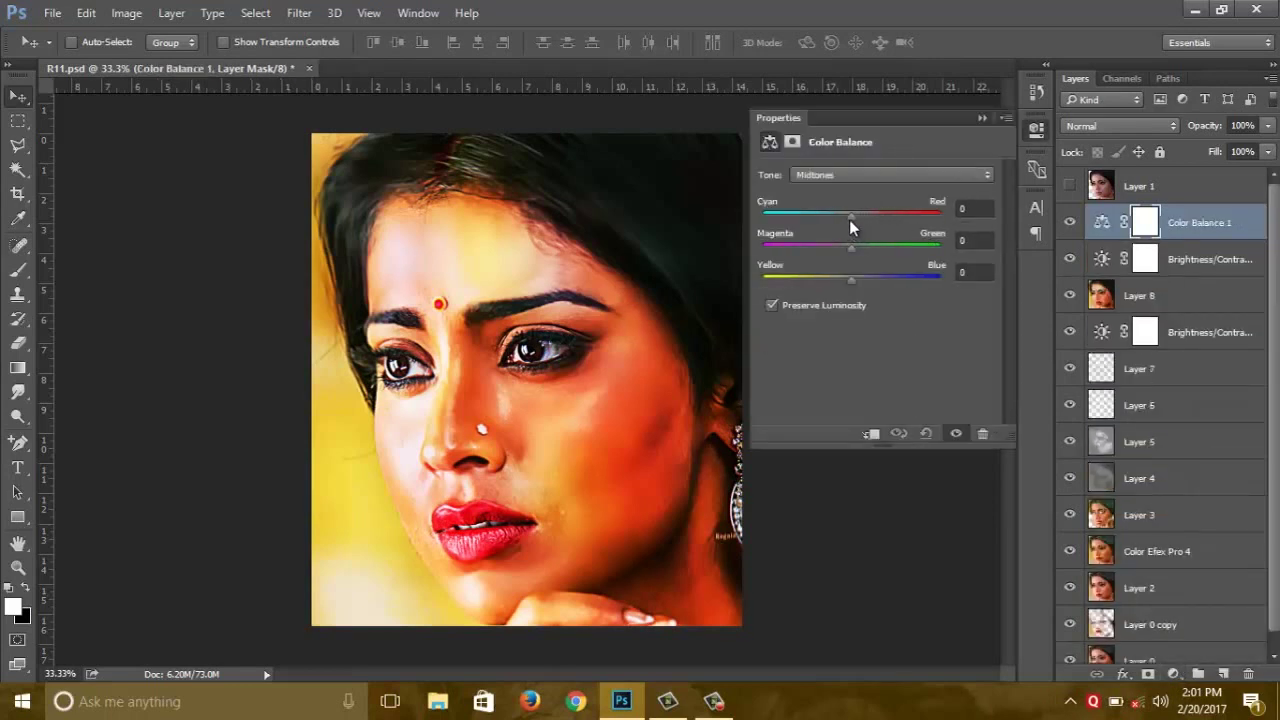
pyautogui.moveTo(851, 216); pyautogui.dragTo(775, 212)
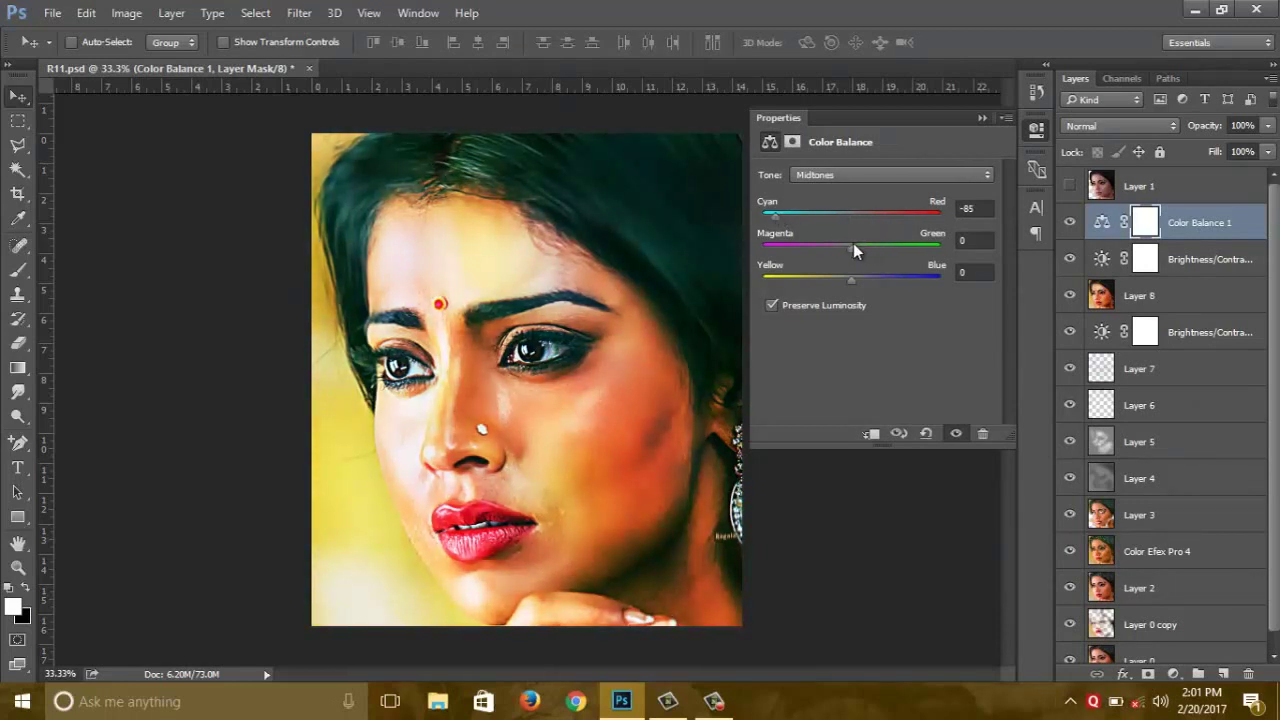
pyautogui.moveTo(851, 247)
pyautogui.mouseDown()
pyautogui.moveTo(902, 246)
pyautogui.moveTo(869, 270)
pyautogui.moveTo(904, 280)
pyautogui.mouseUp()
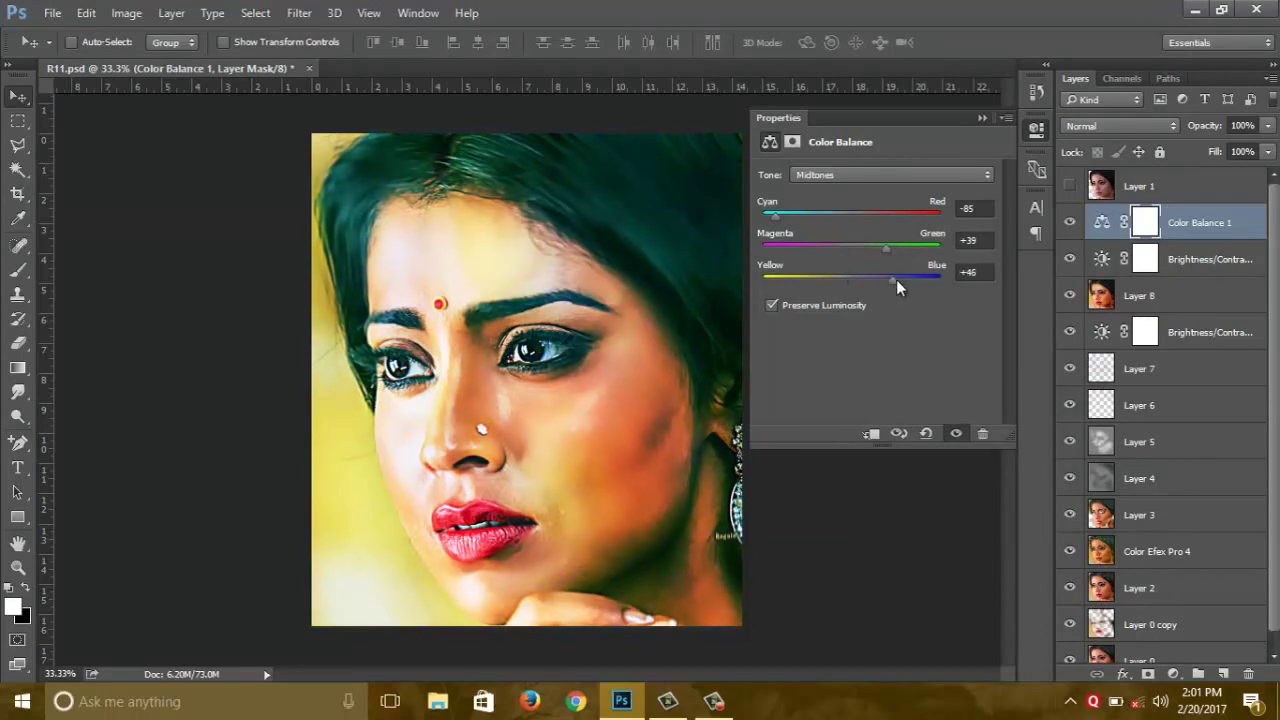
pyautogui.click(1009, 124)
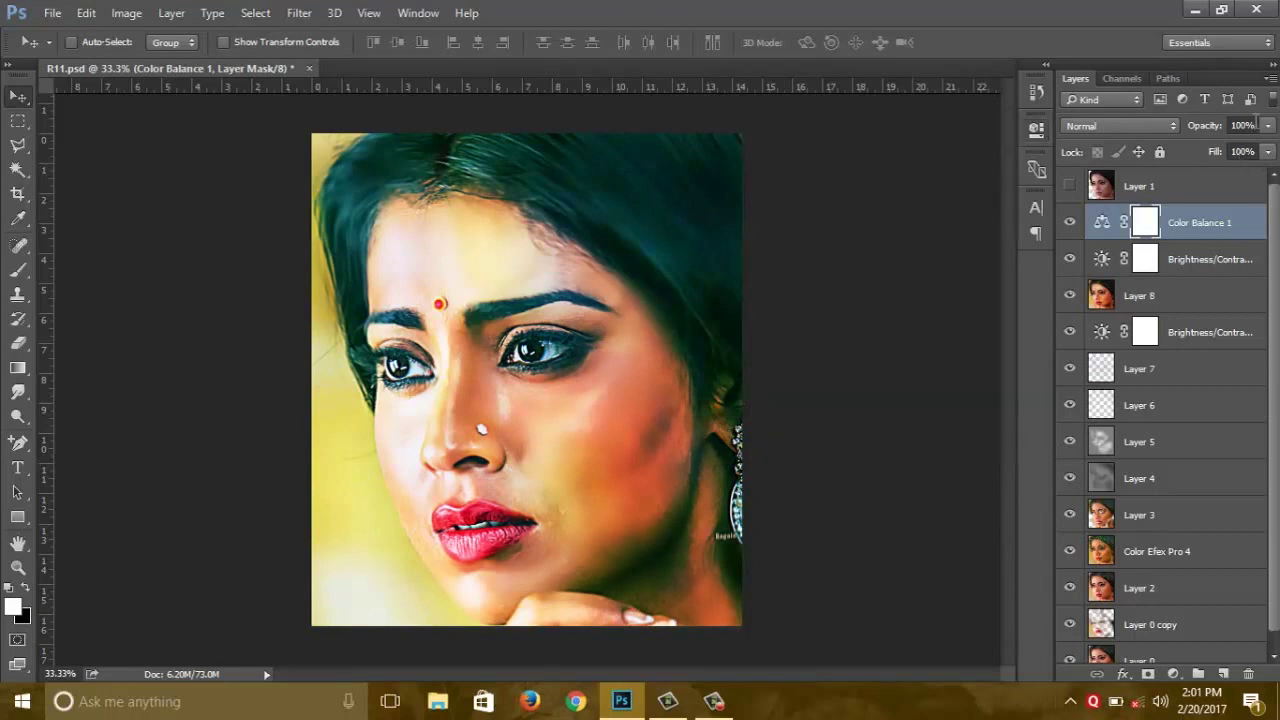
pyautogui.click(1269, 125)
pyautogui.moveTo(1209, 146); pyautogui.dragTo(1187, 151)
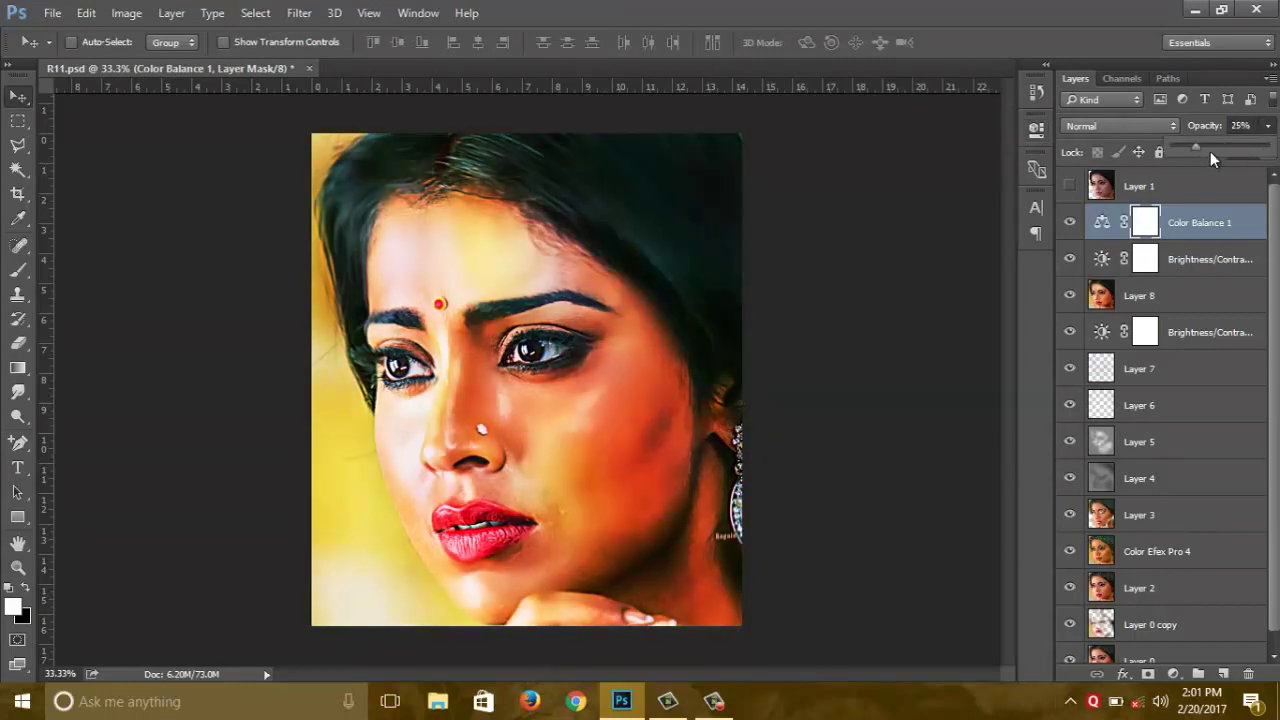
pyautogui.click(1069, 223)
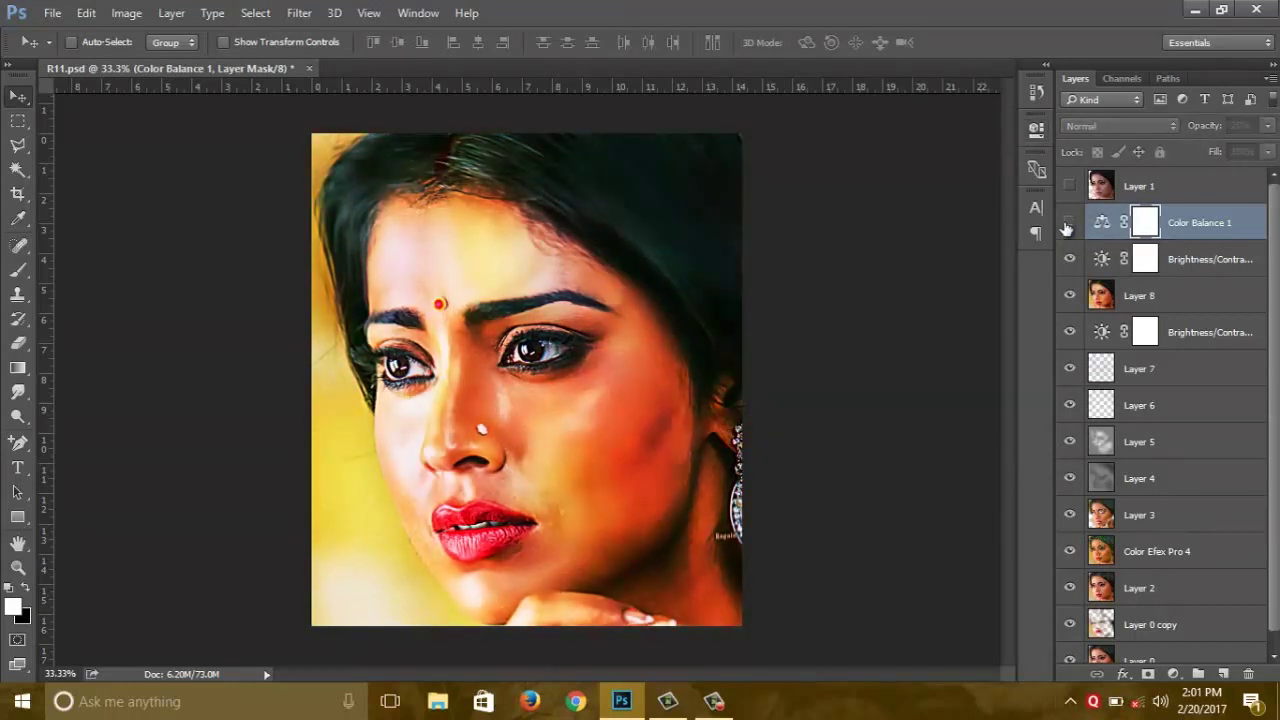
pyautogui.click(1069, 223)
pyautogui.click(1069, 223)
pyautogui.click(1069, 223)
pyautogui.click(1269, 125)
# - Set the Color Balance opacity to 12% and delete a stray empty layer
pyautogui.moveTo(1198, 147); pyautogui.dragTo(1188, 148)
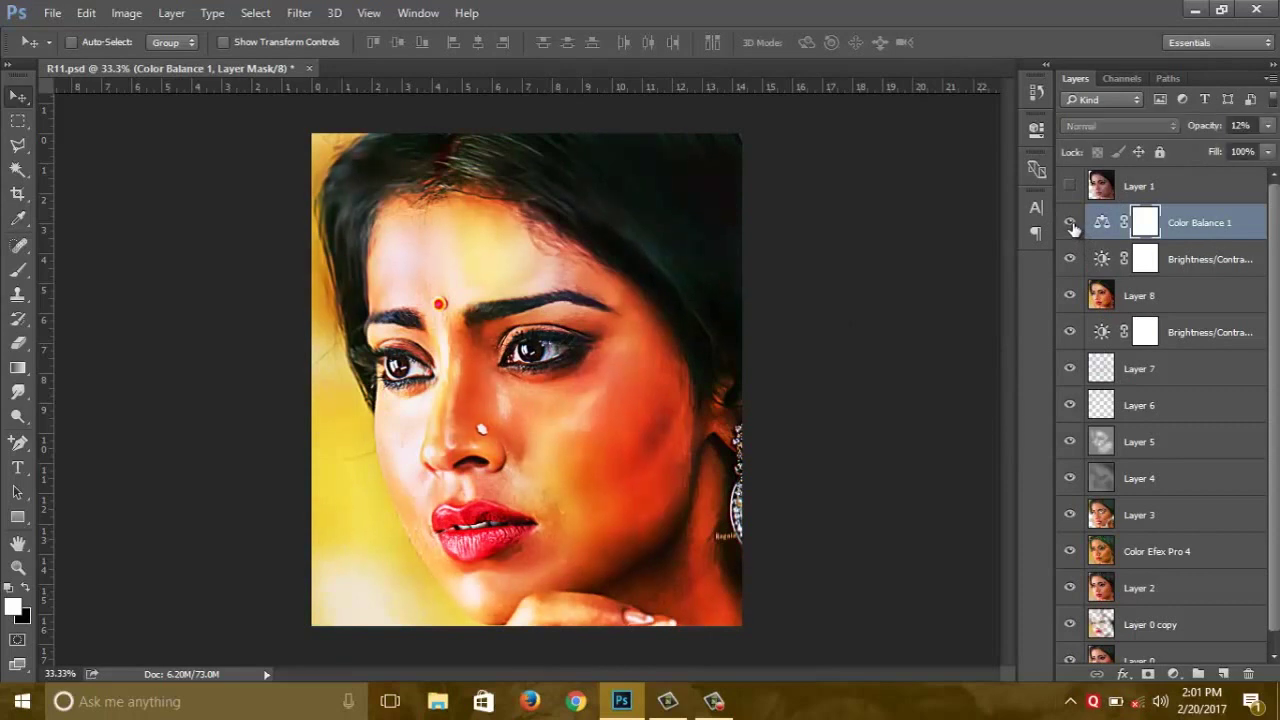
pyautogui.click(1222, 674)
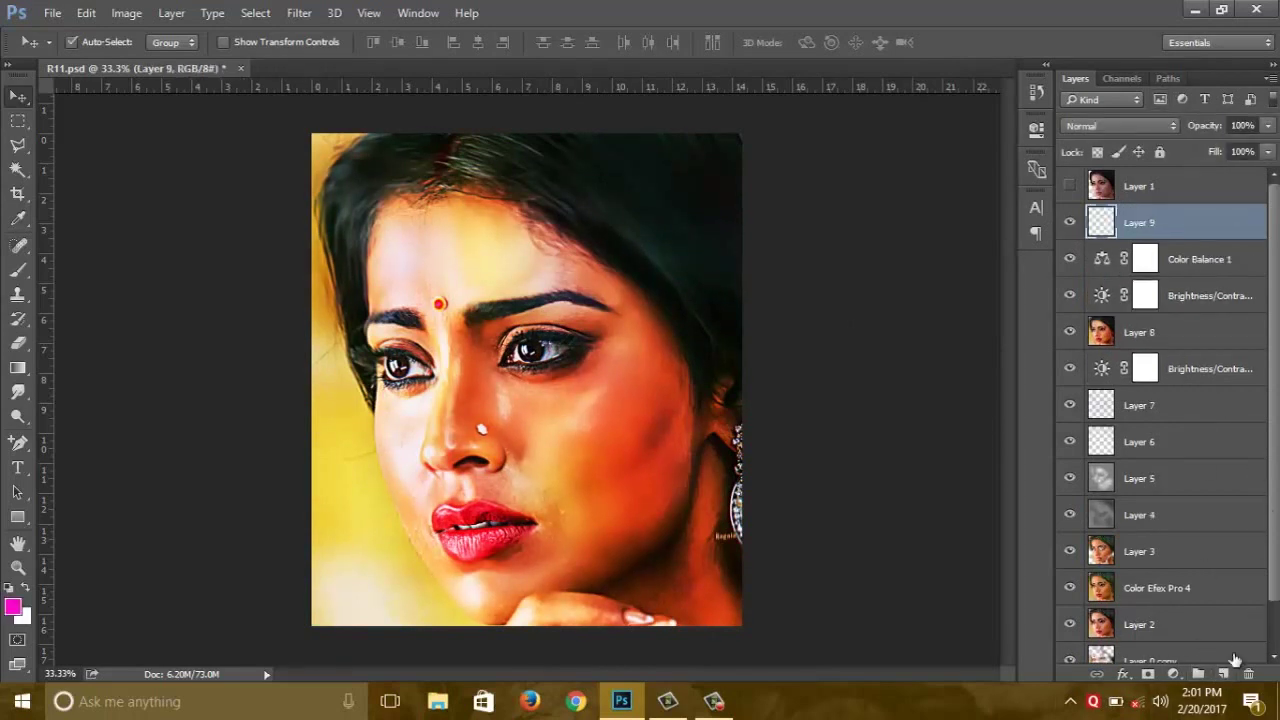
pyautogui.moveTo(1235, 660); pyautogui.dragTo(1248, 674)
# - Add a Color Lookup adjustment using the HorrorBlue.3DL LUT at 50% opacity
pyautogui.click(1173, 674)
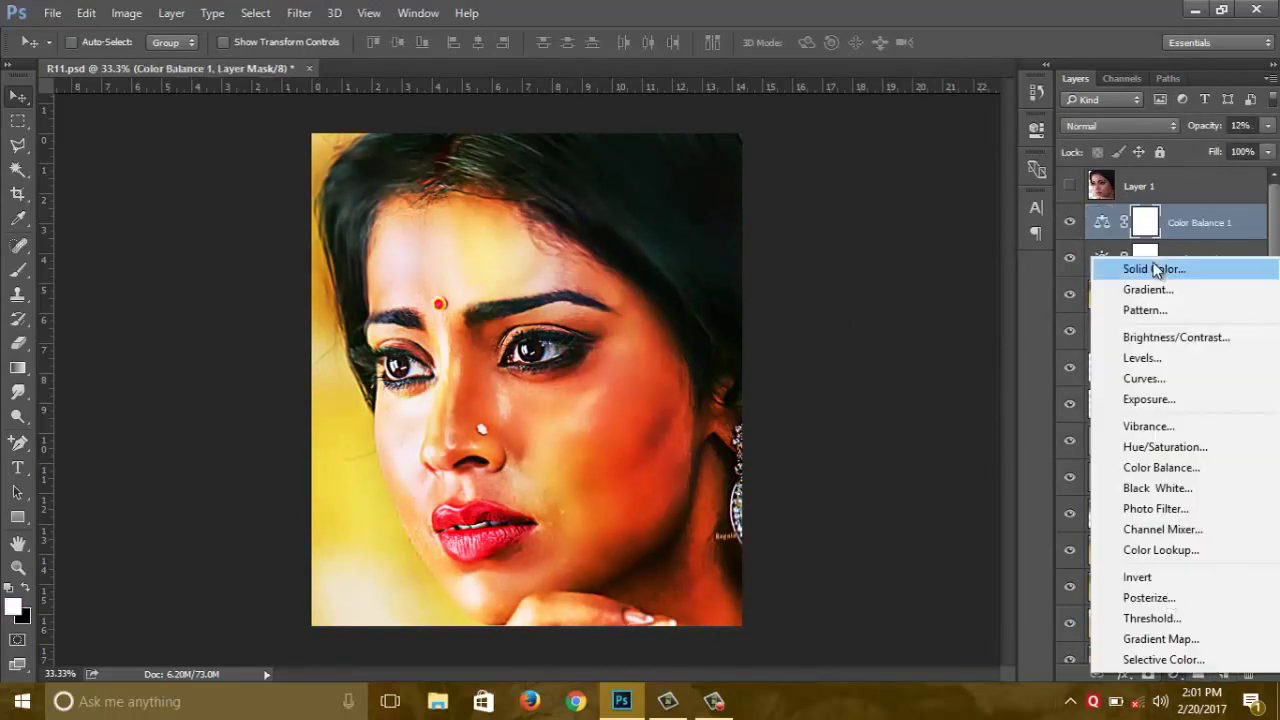
pyautogui.click(1160, 550)
pyautogui.click(873, 178)
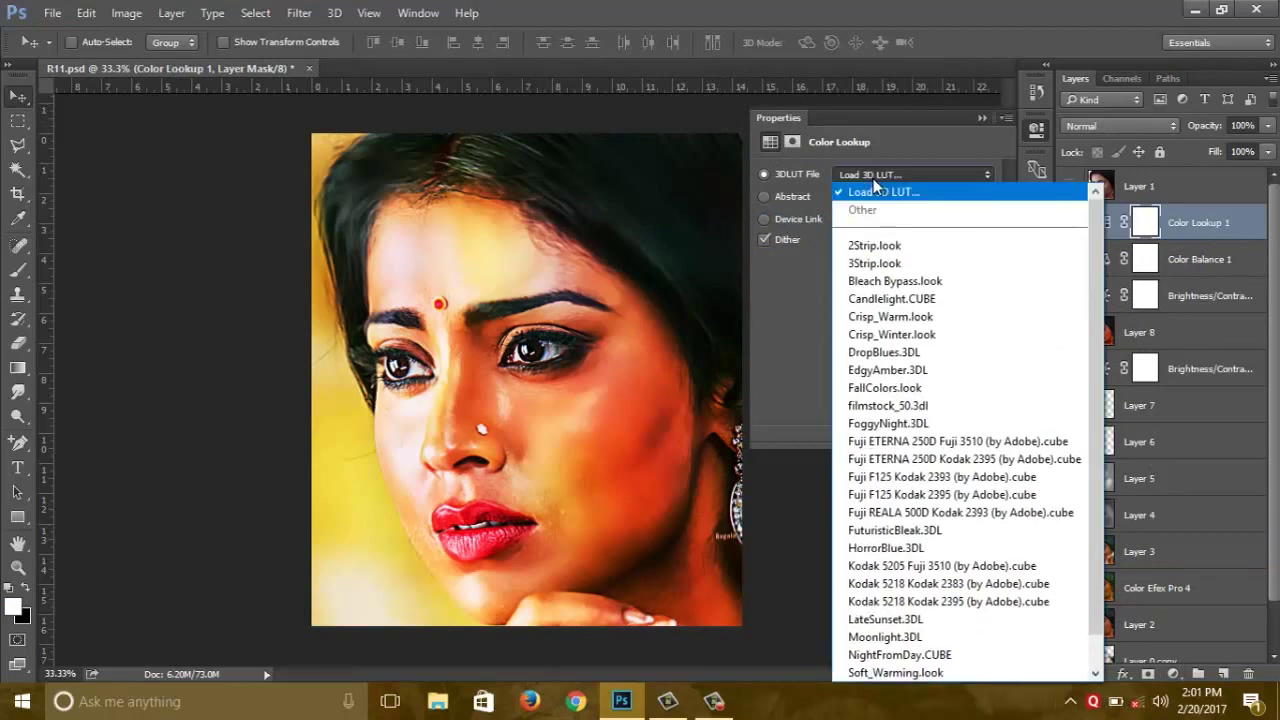
pyautogui.click(890, 548)
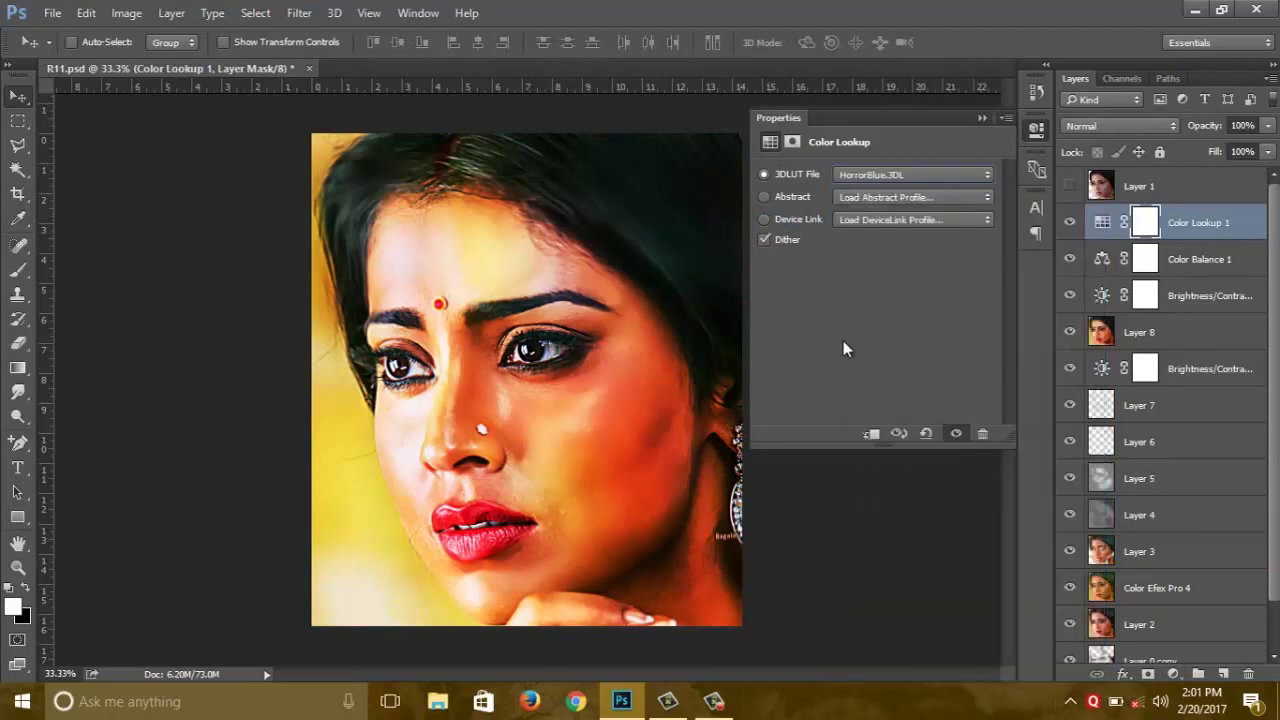
pyautogui.click(982, 118)
pyautogui.moveTo(1267, 125); pyautogui.dragTo(1218, 145)
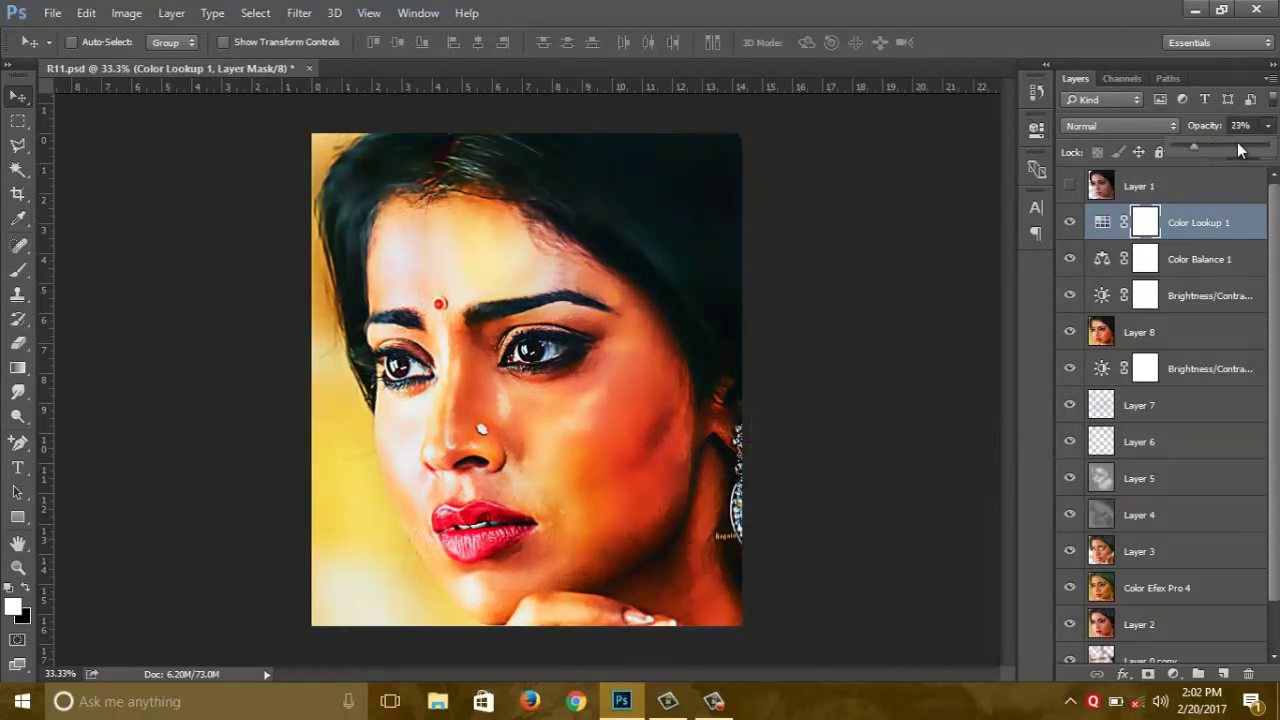
pyautogui.moveTo(1237, 148); pyautogui.dragTo(1217, 148)
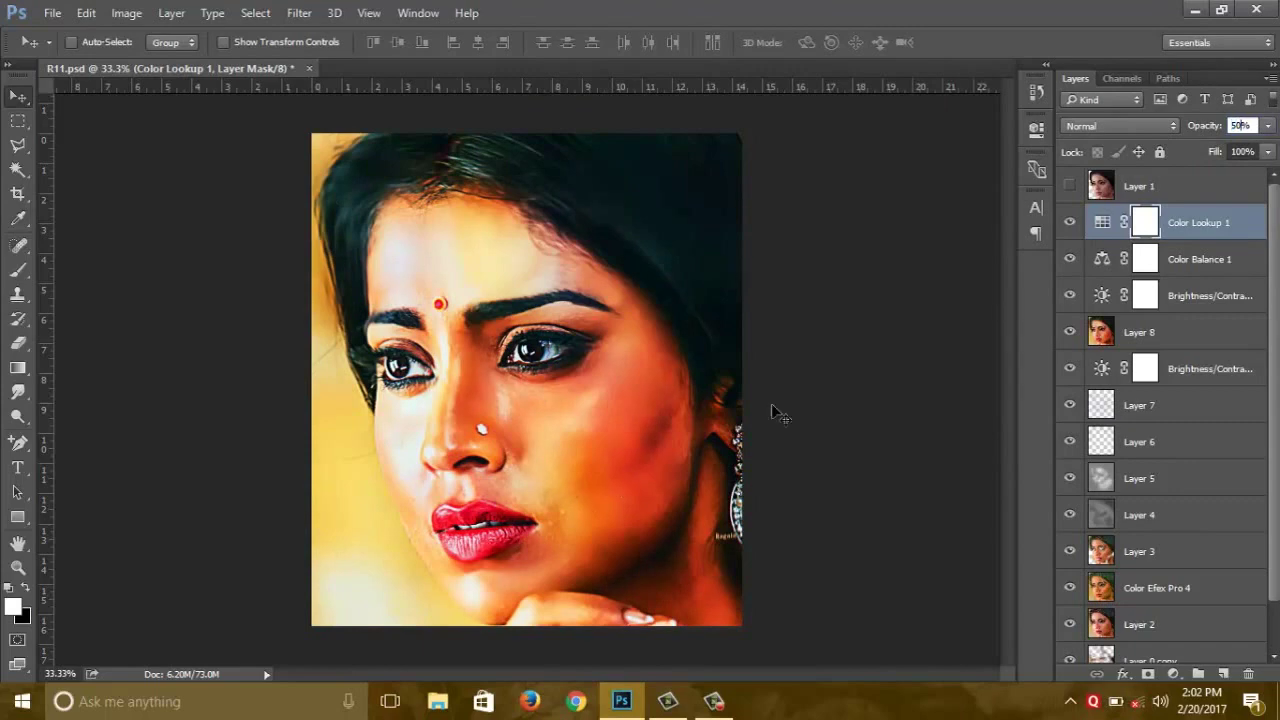
pyautogui.click(1168, 332)
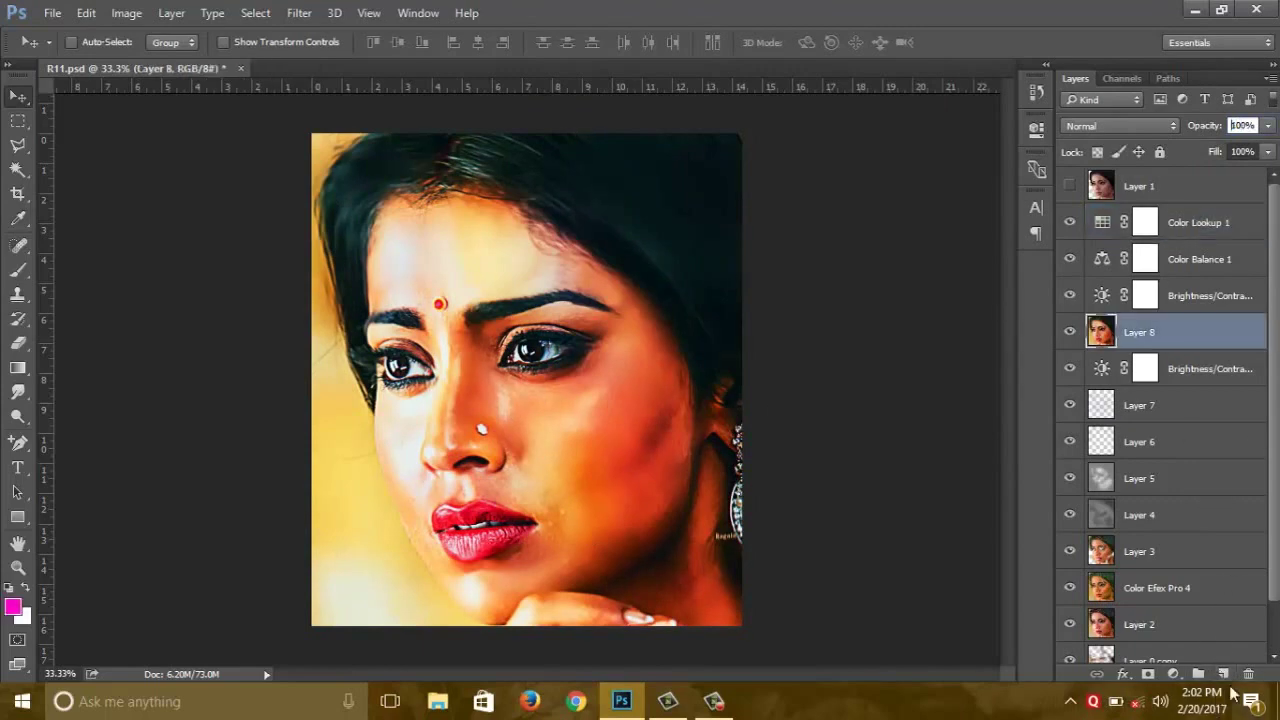
pyautogui.click(1223, 673)
pyautogui.click(13, 608)
pyautogui.click(929, 518)
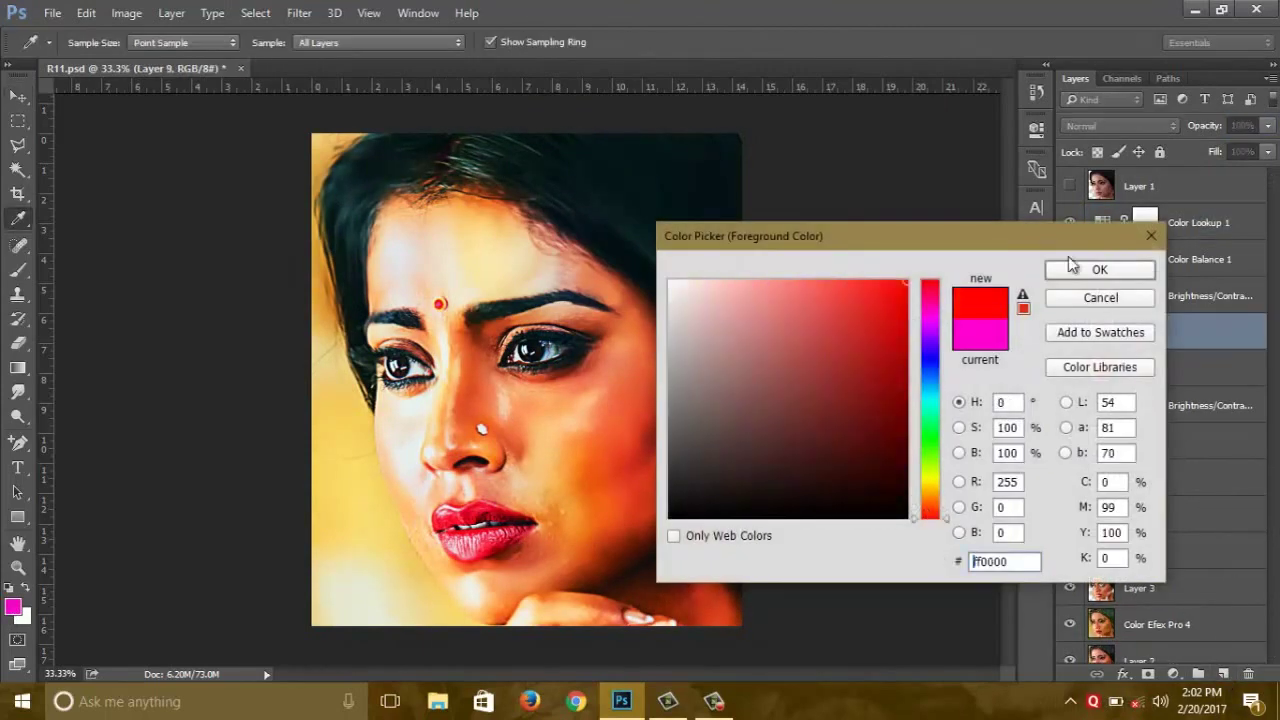
pyautogui.click(1068, 258)
pyautogui.press('b')
pyautogui.press(']')
pyautogui.press(']')
pyautogui.press(']')
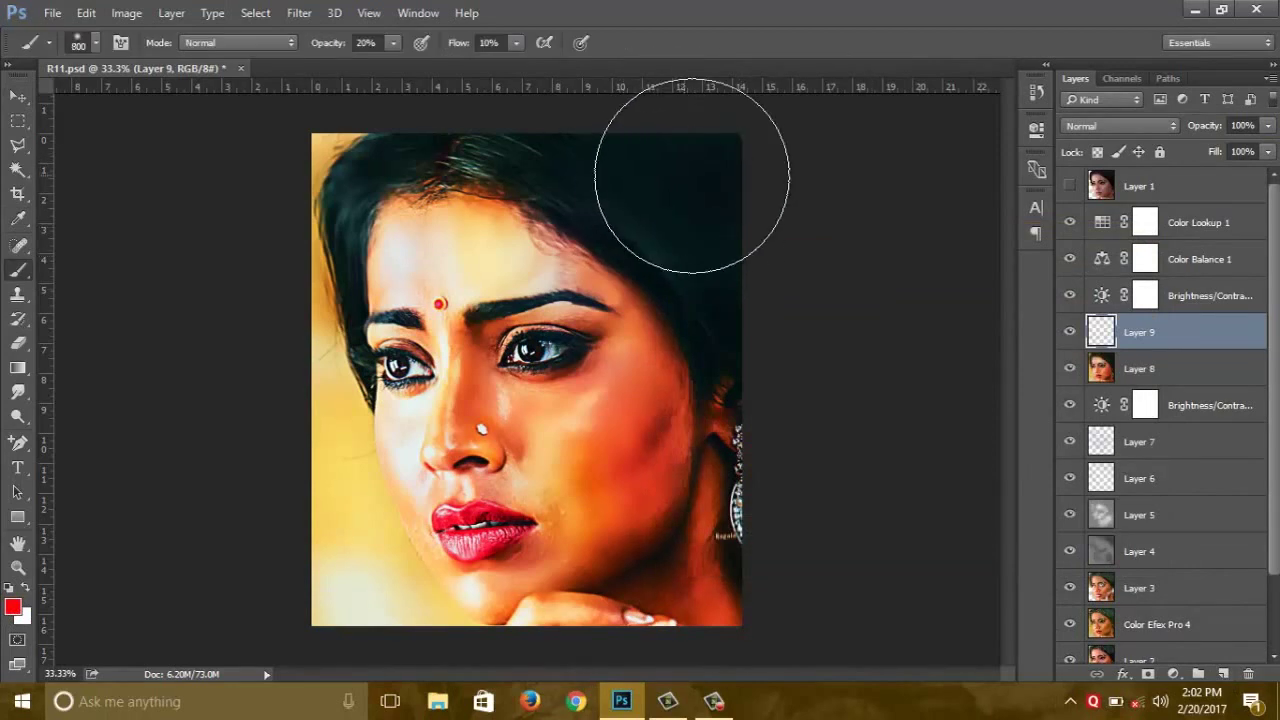
pyautogui.press(']')
pyautogui.press(']')
pyautogui.press(']')
pyautogui.click(393, 42)
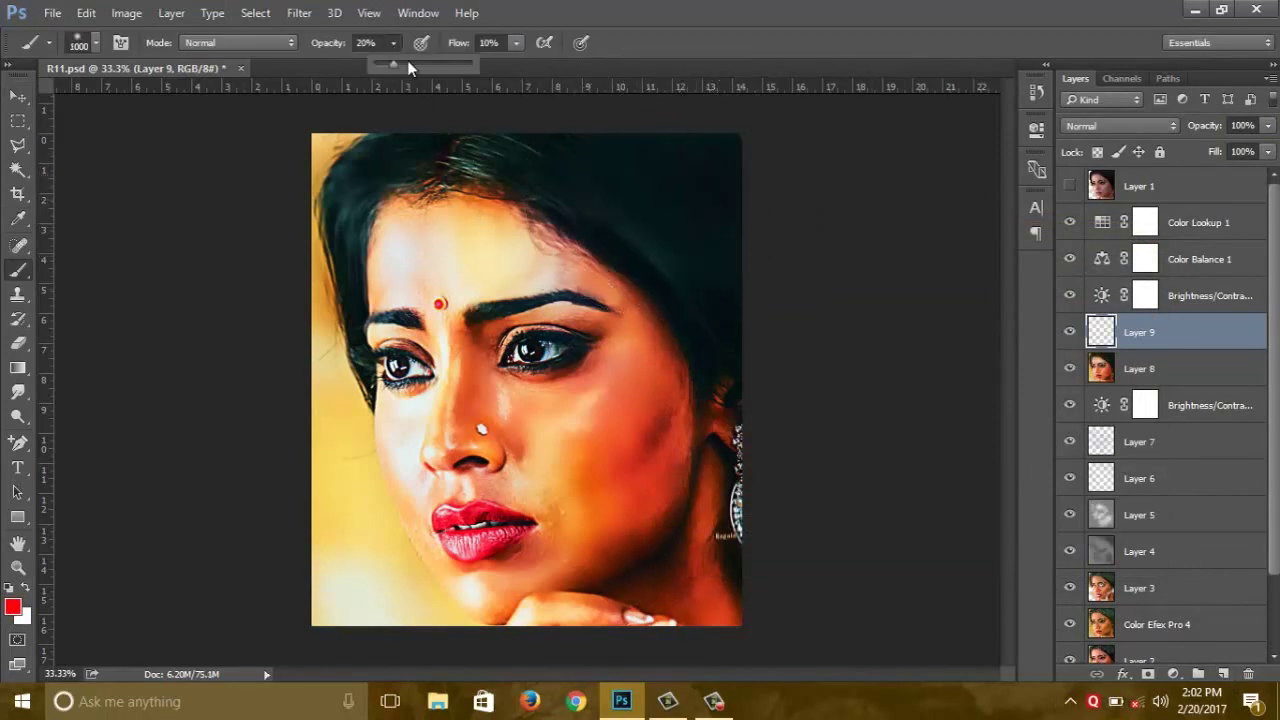
pyautogui.moveTo(516, 43); pyautogui.dragTo(867, 87)
pyautogui.moveTo(680, 183); pyautogui.dragTo(600, 100)
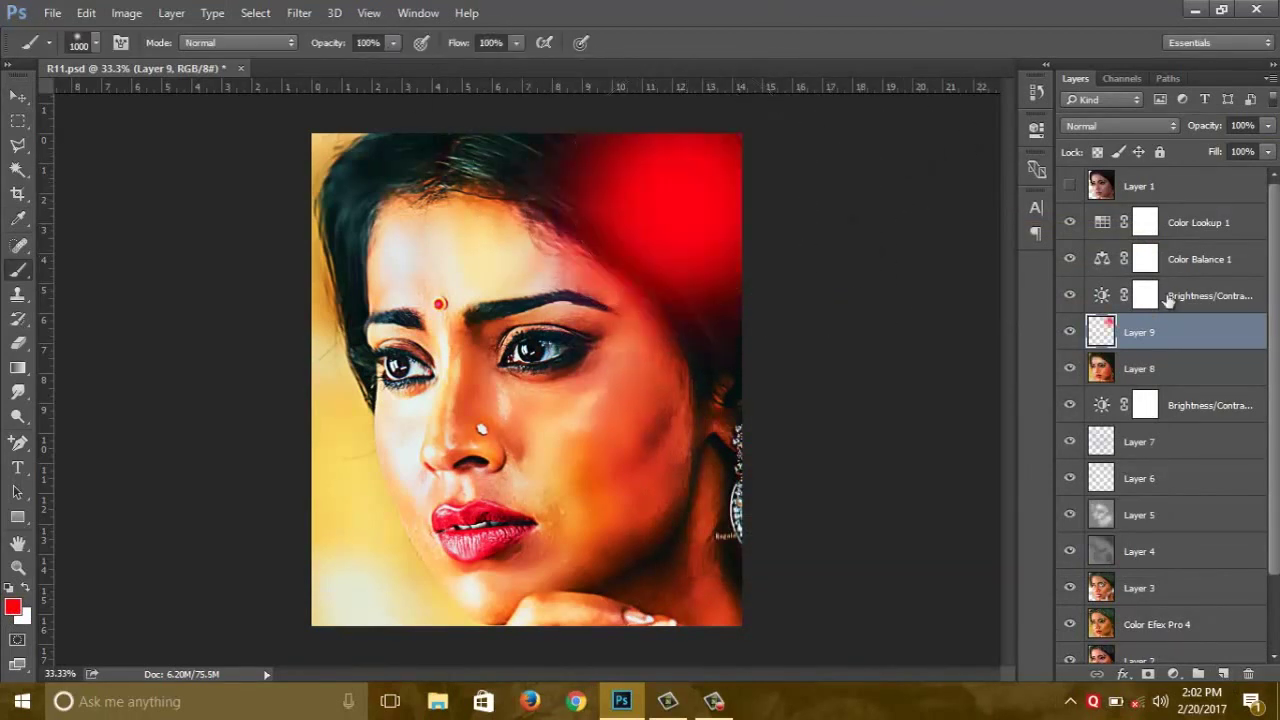
pyautogui.click(1120, 126)
pyautogui.click(1100, 268)
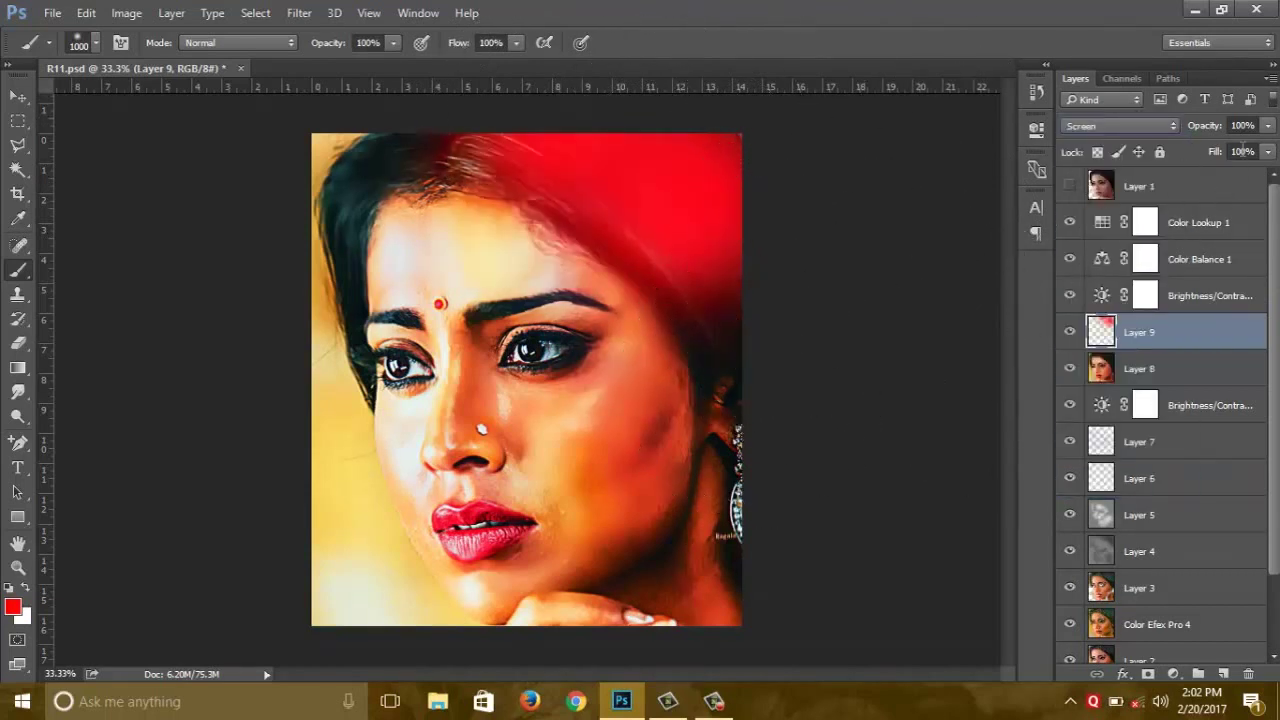
pyautogui.click(1267, 125)
pyautogui.click(1200, 147)
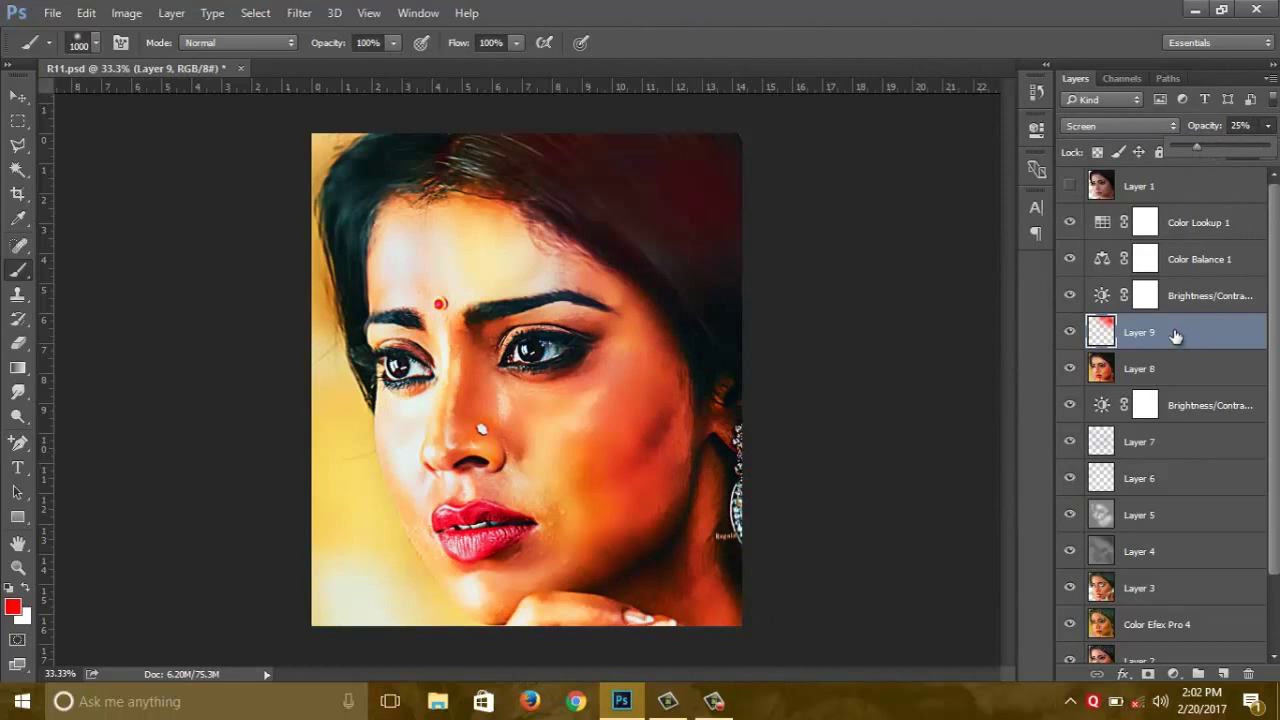
pyautogui.press('Delete')
pyautogui.press('v')
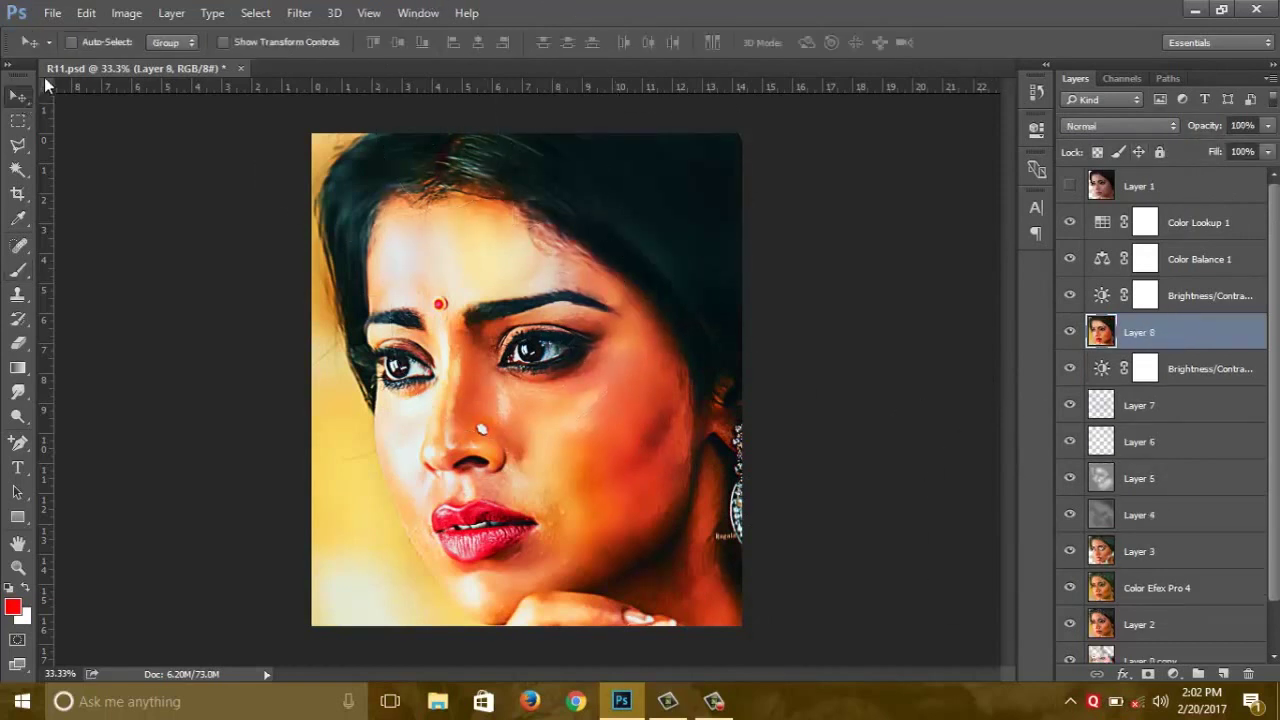
# - Stamp all visible layers above Color Lookup 1 into a new layer and run Topaz Clarity on it
pyautogui.click(1200, 222)
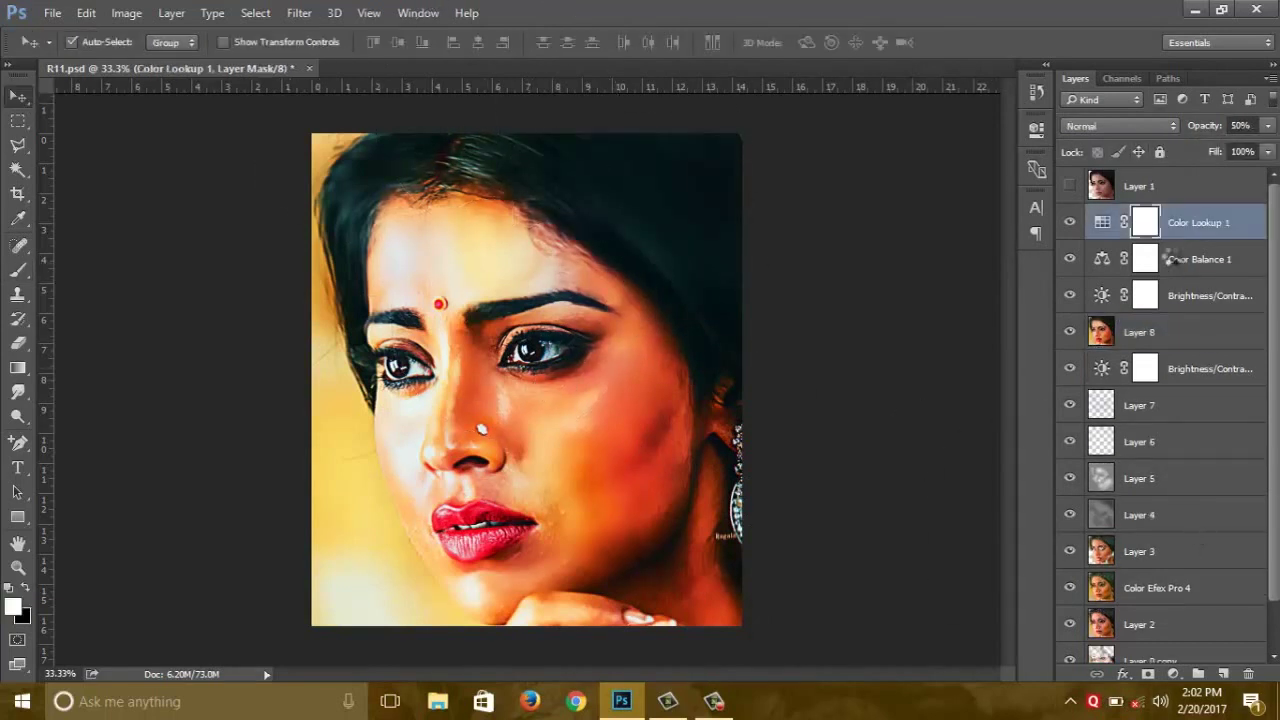
pyautogui.hotkey('ctrl', 'shift', 'alt', 'e')
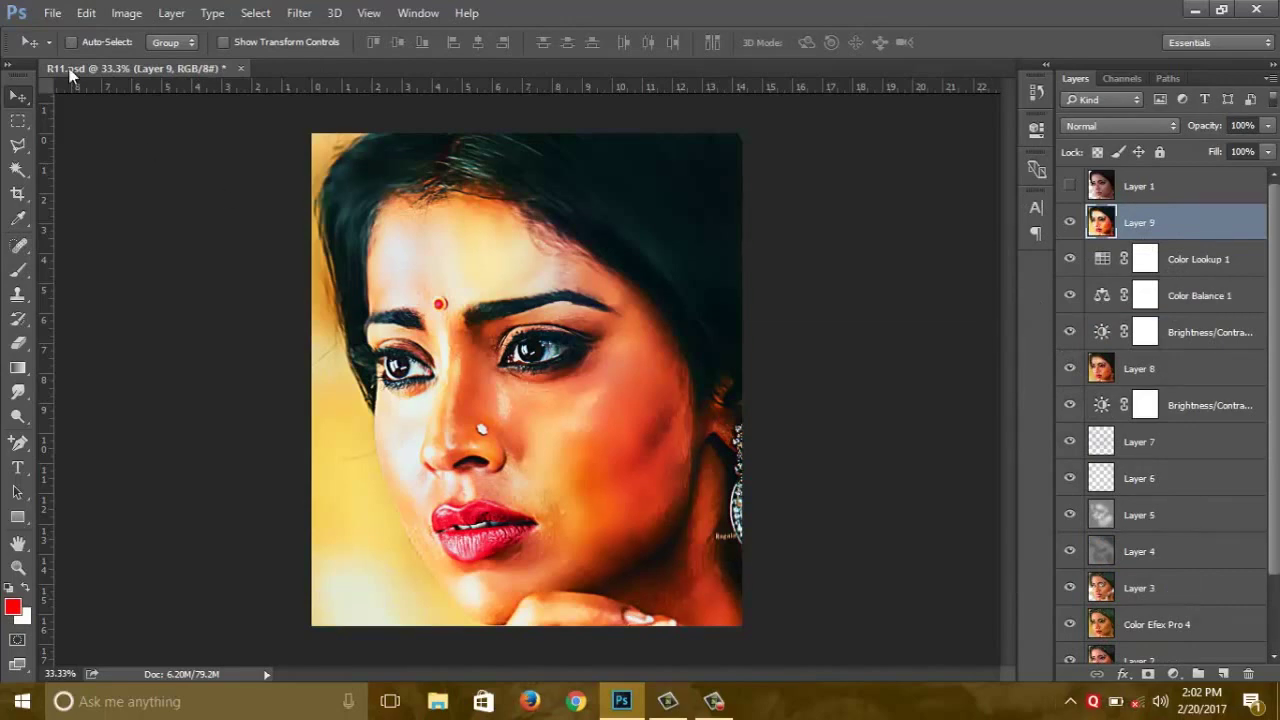
pyautogui.click(299, 13)
pyautogui.moveTo(326, 442)
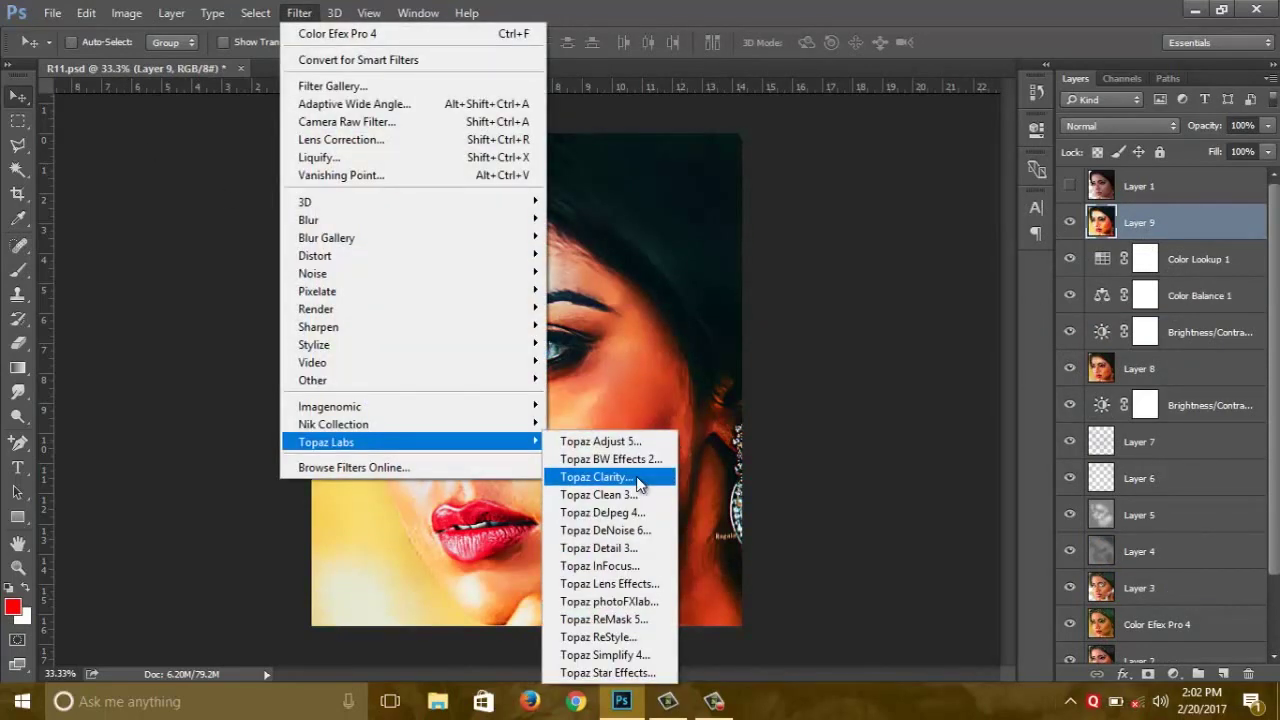
pyautogui.click(640, 484)
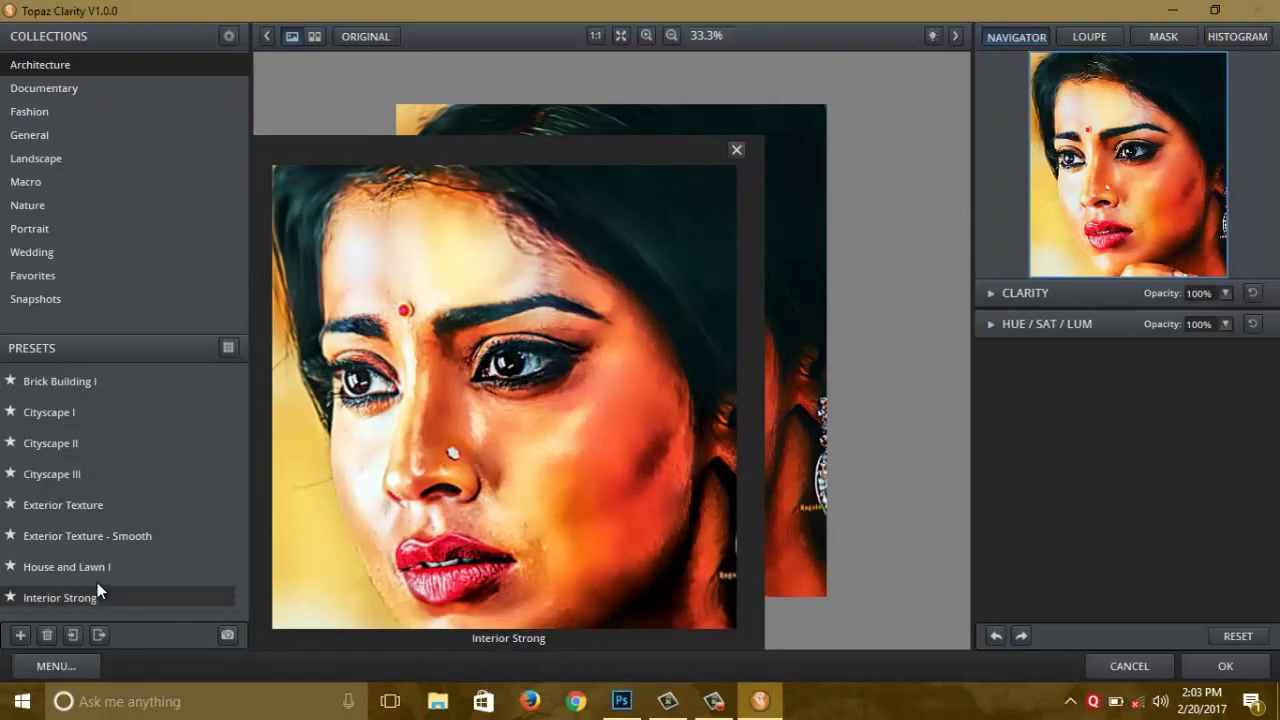
pyautogui.click(1225, 666)
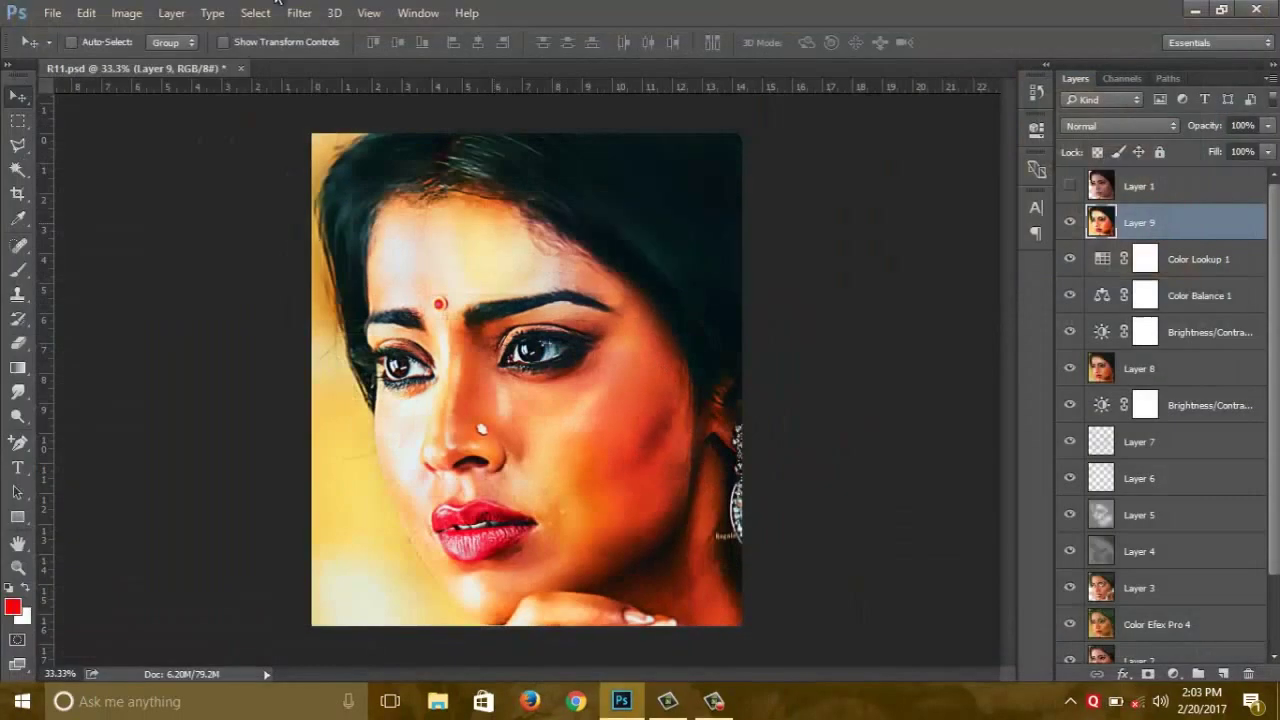
pyautogui.click(299, 12)
pyautogui.moveTo(326, 442)
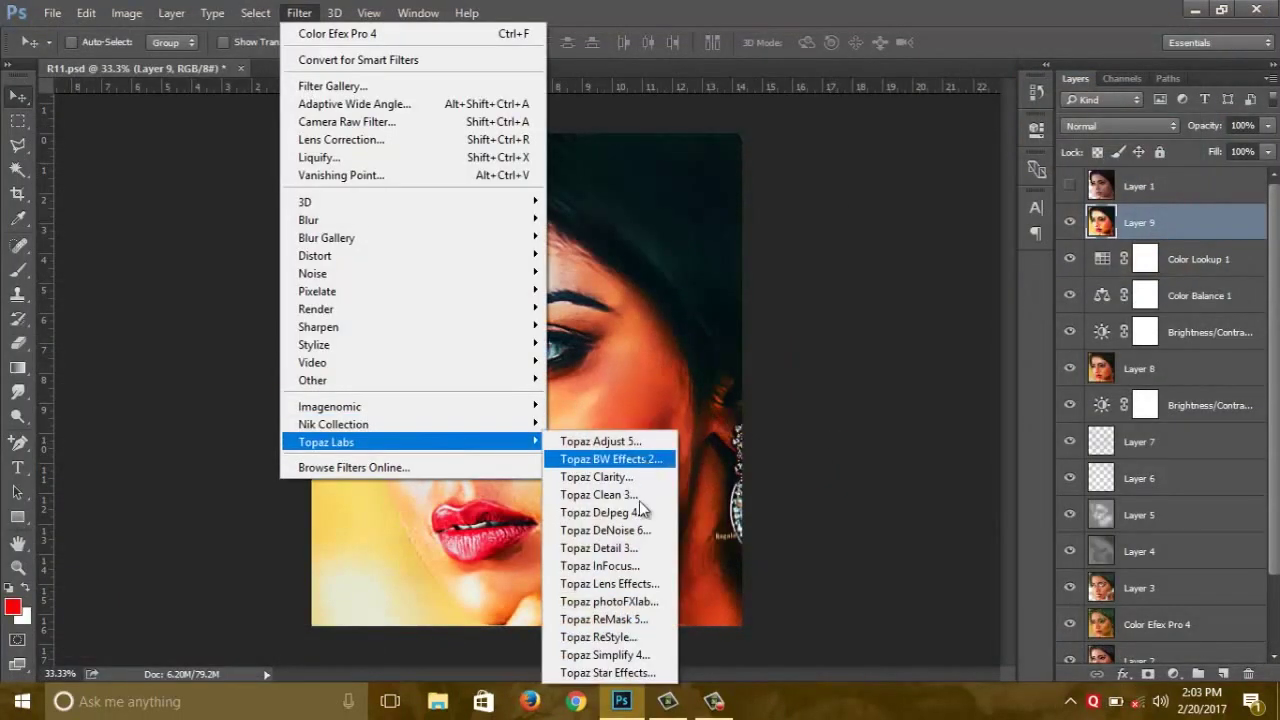
pyautogui.click(636, 496)
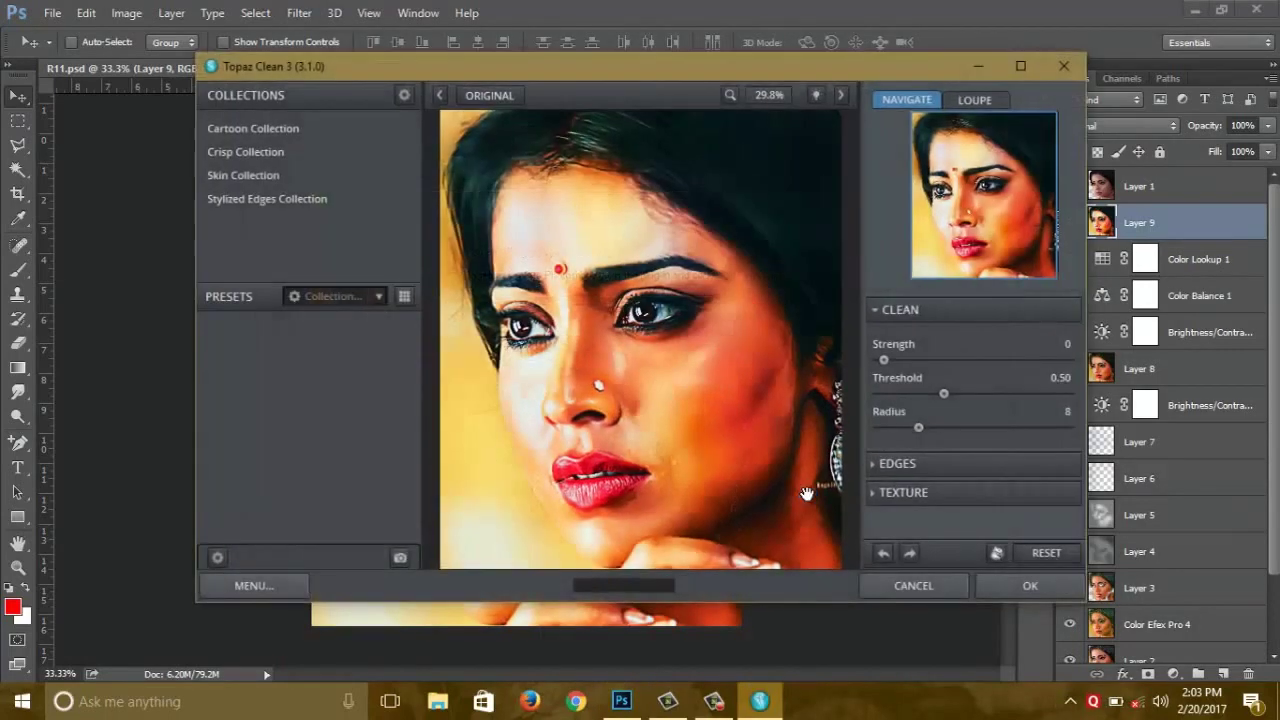
pyautogui.click(710, 409)
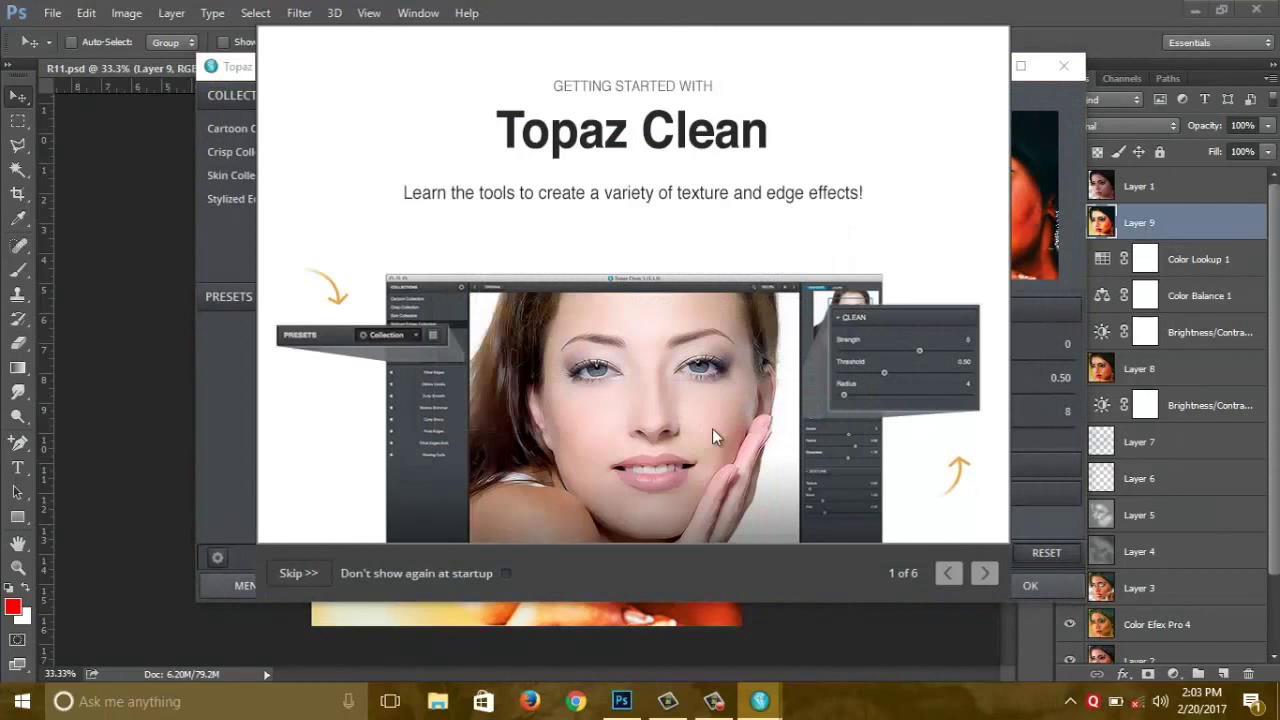
pyautogui.click(296, 573)
pyautogui.click(253, 130)
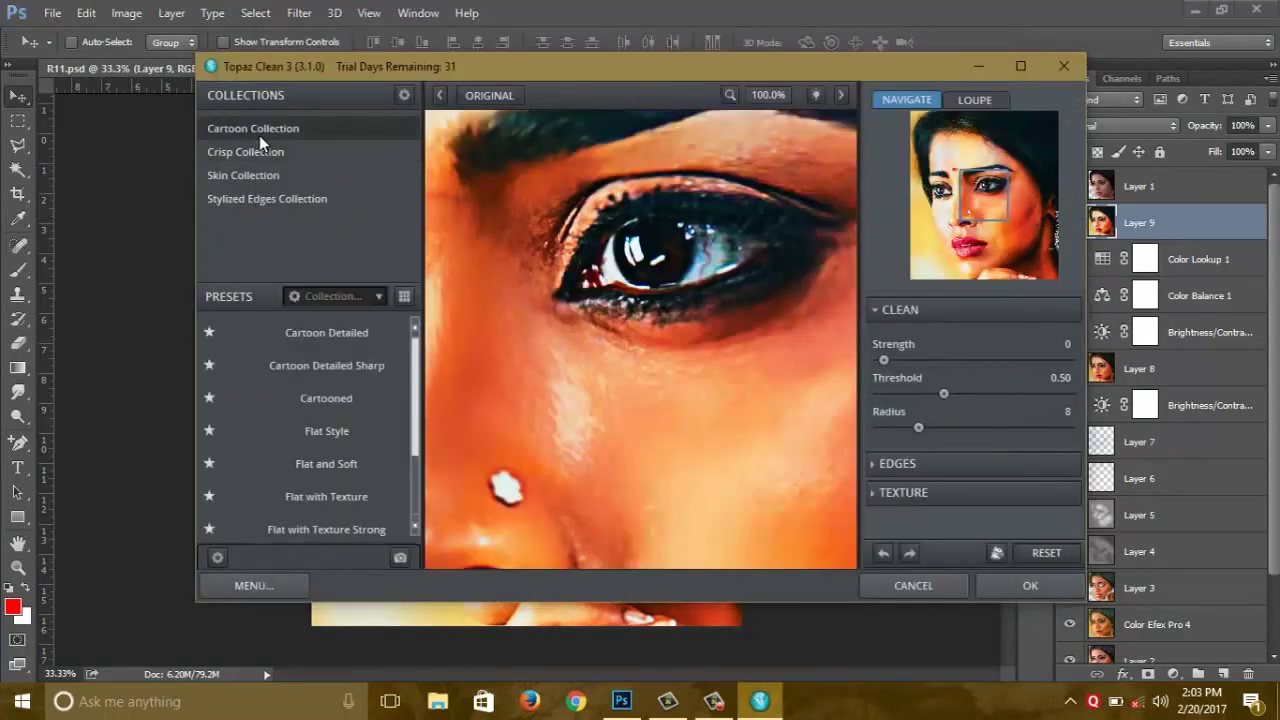
pyautogui.click(265, 152)
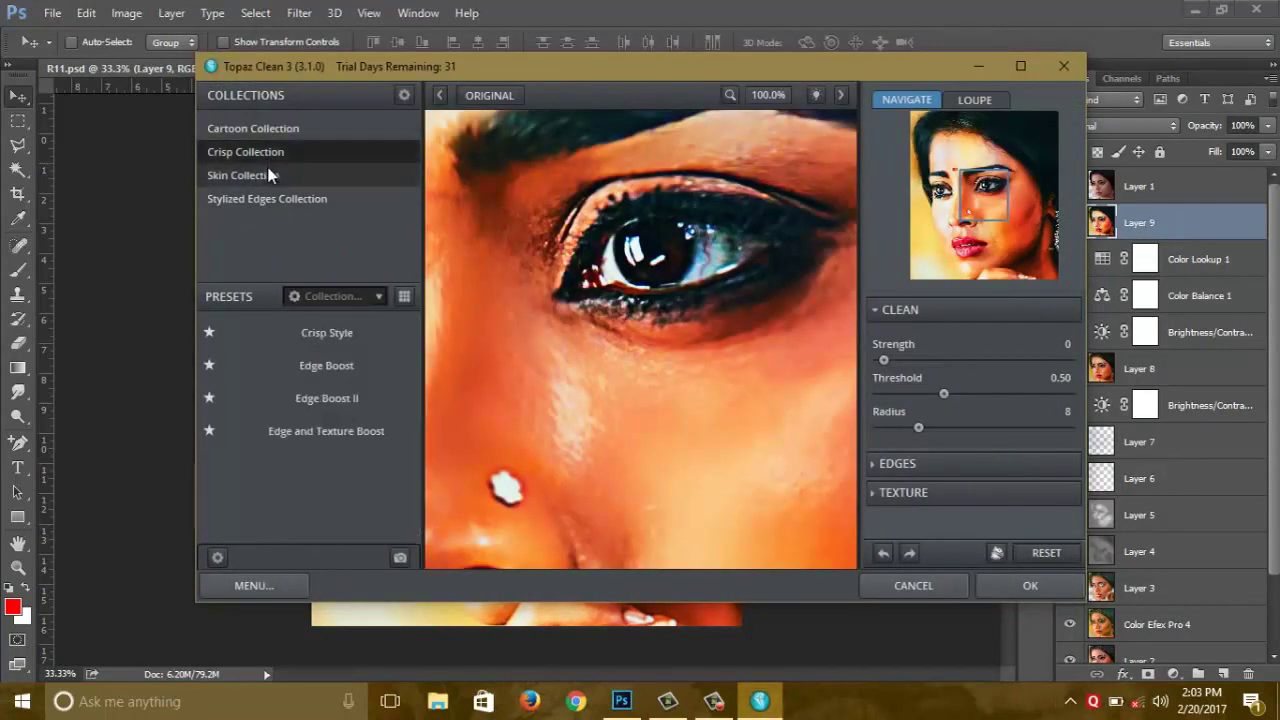
pyautogui.click(252, 175)
pyautogui.click(263, 198)
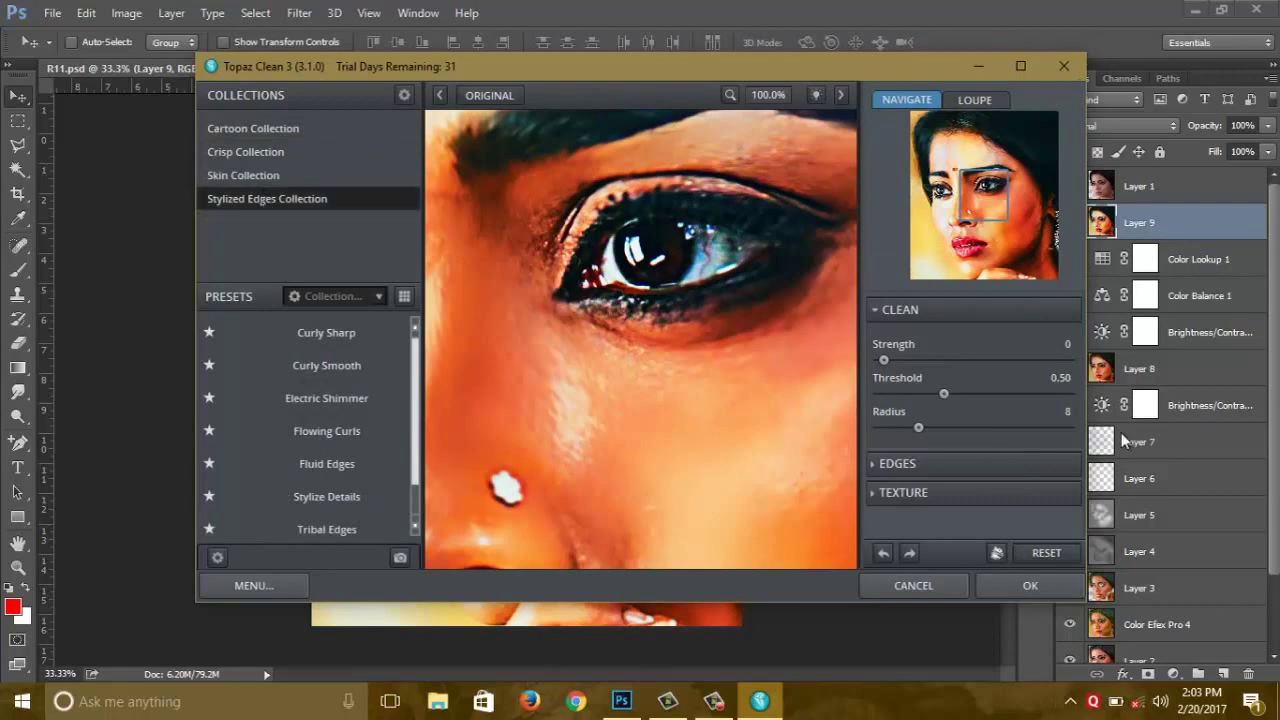
pyautogui.click(912, 585)
pyautogui.click(299, 12)
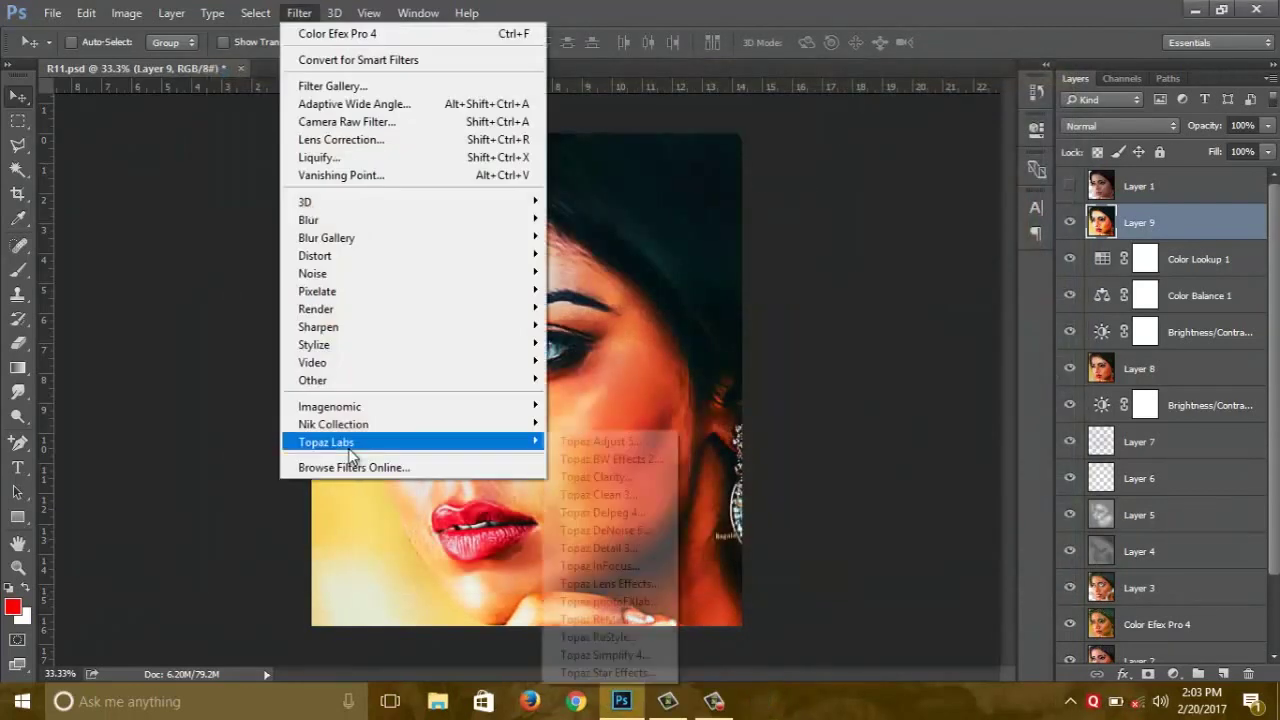
pyautogui.click(636, 496)
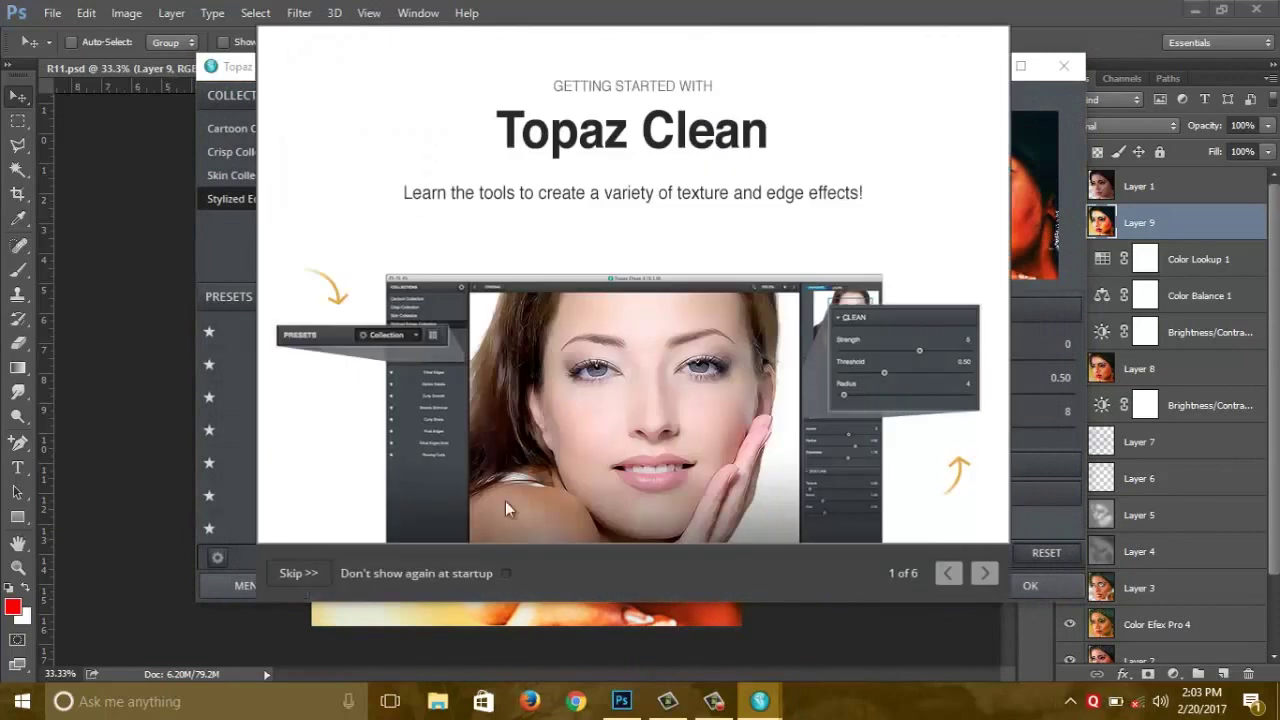
pyautogui.click(327, 573)
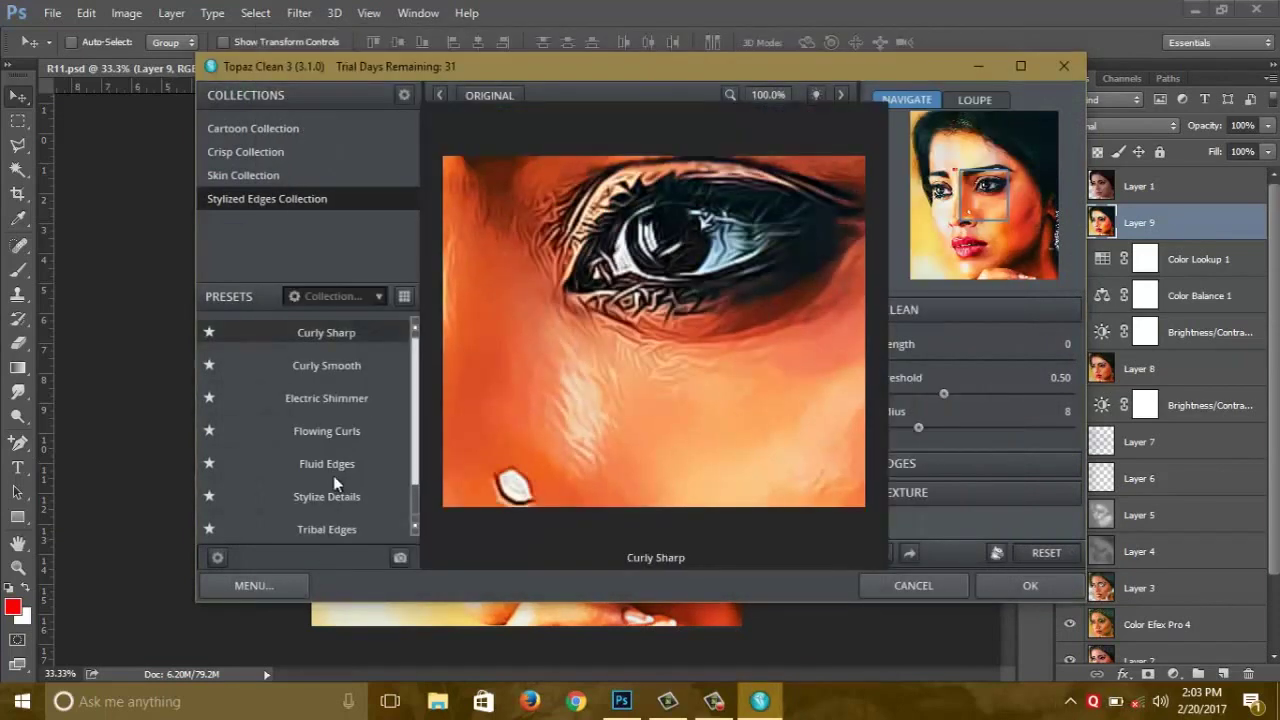
pyautogui.click(265, 175)
pyautogui.click(268, 151)
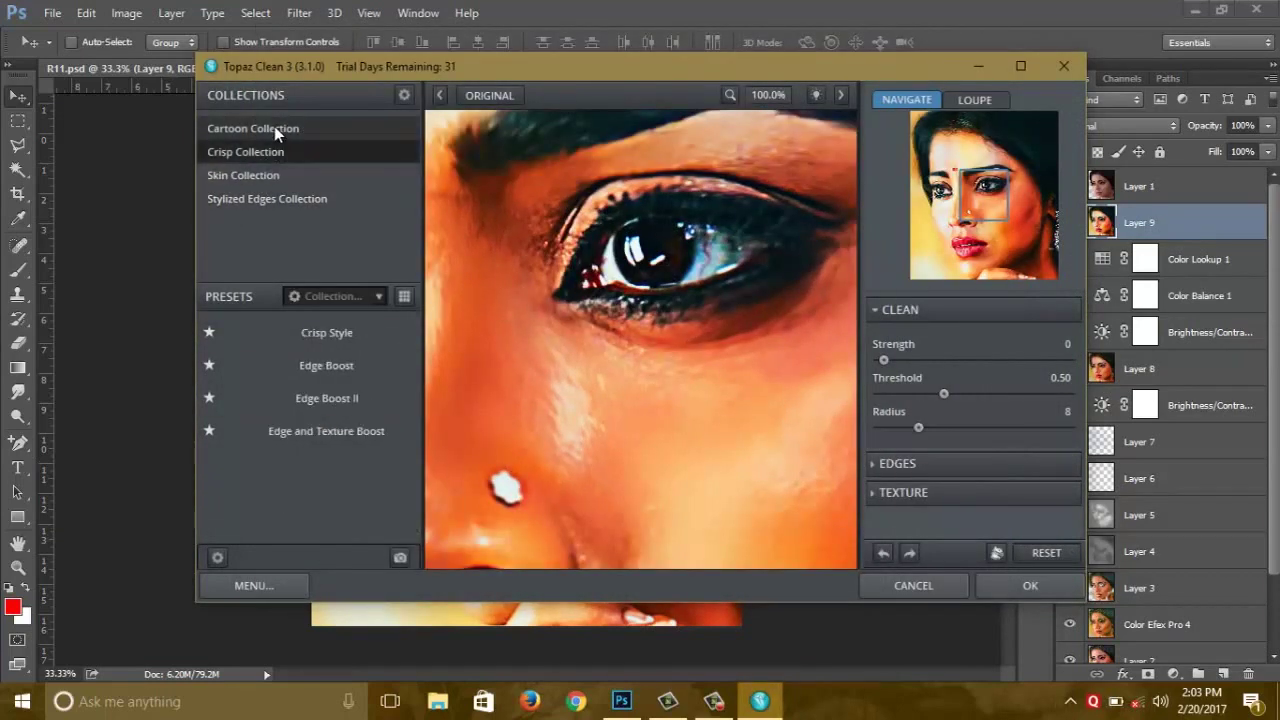
pyautogui.click(274, 126)
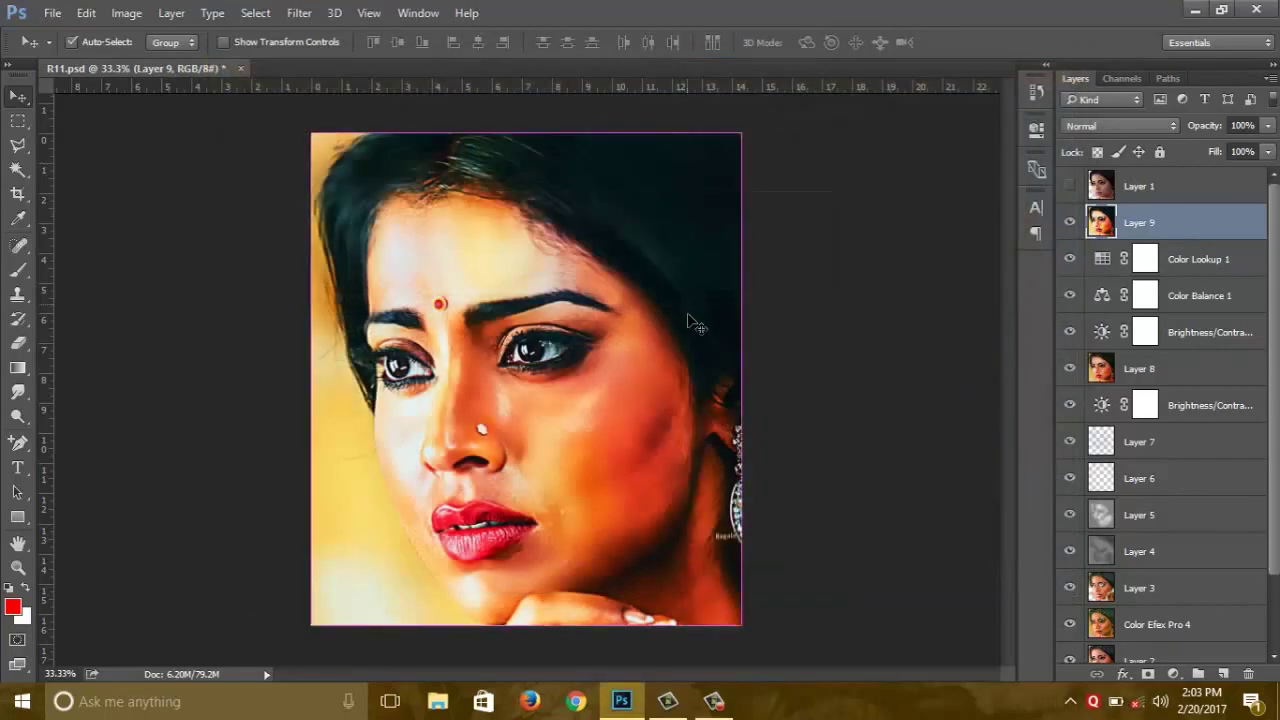
# - Launch Topaz Clean from the Topaz Labs filters and maximize its window
pyautogui.click(727, 703)
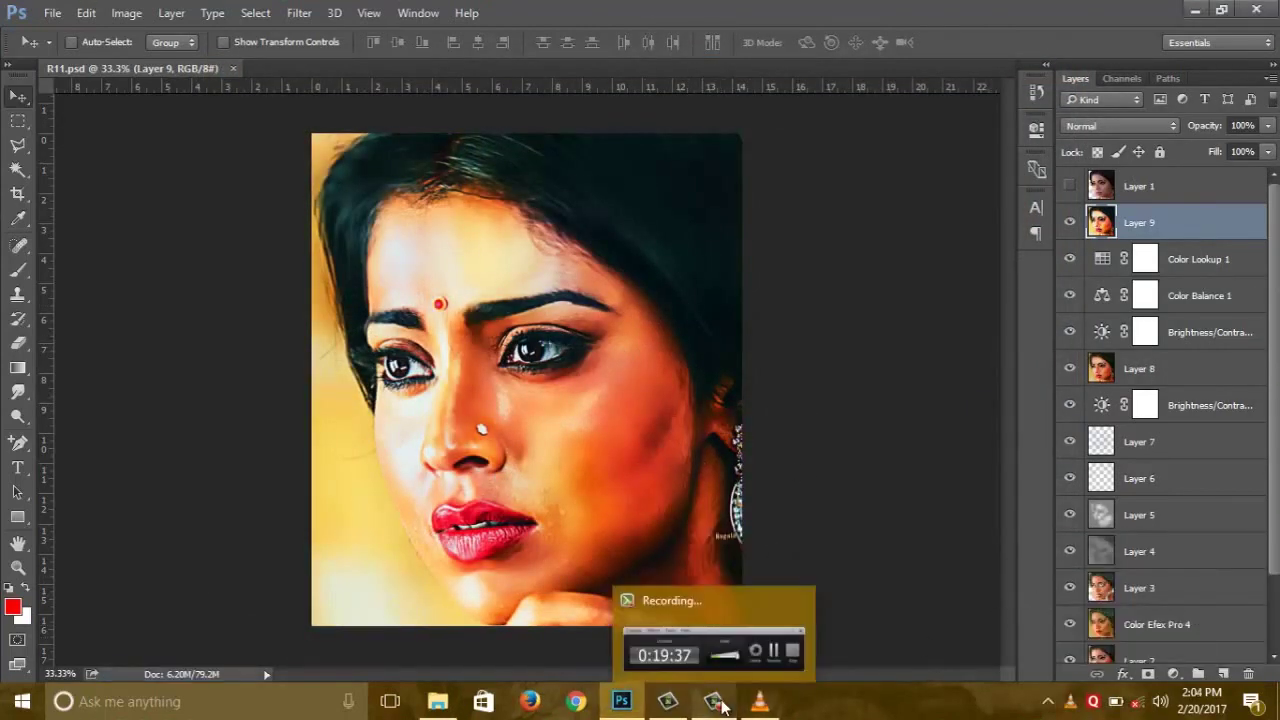
pyautogui.click(720, 657)
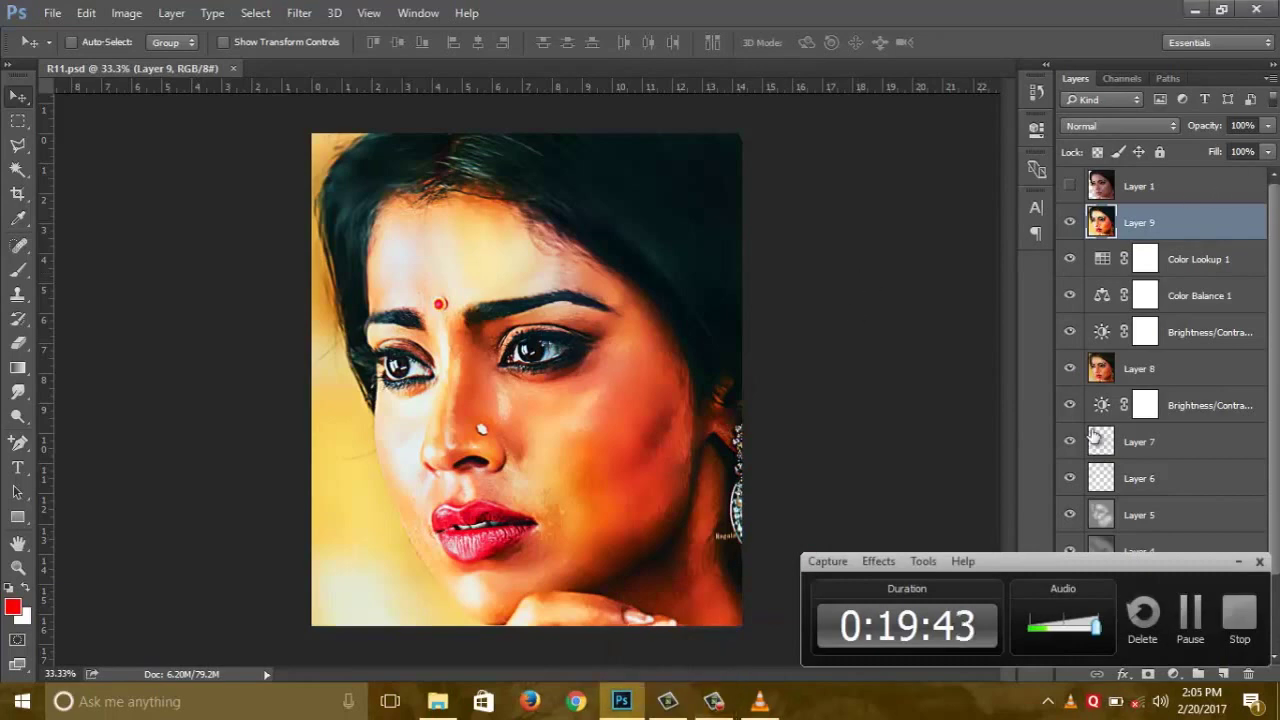
pyautogui.click(1240, 565)
pyautogui.click(299, 13)
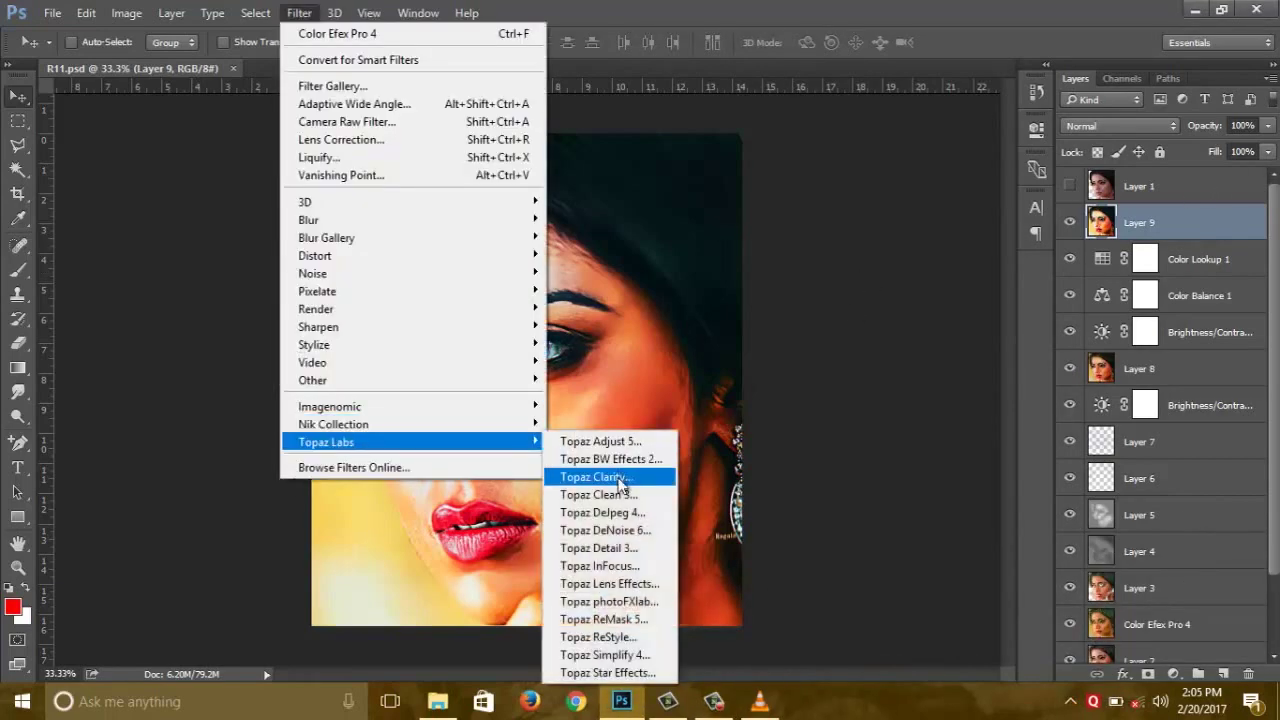
pyautogui.click(623, 495)
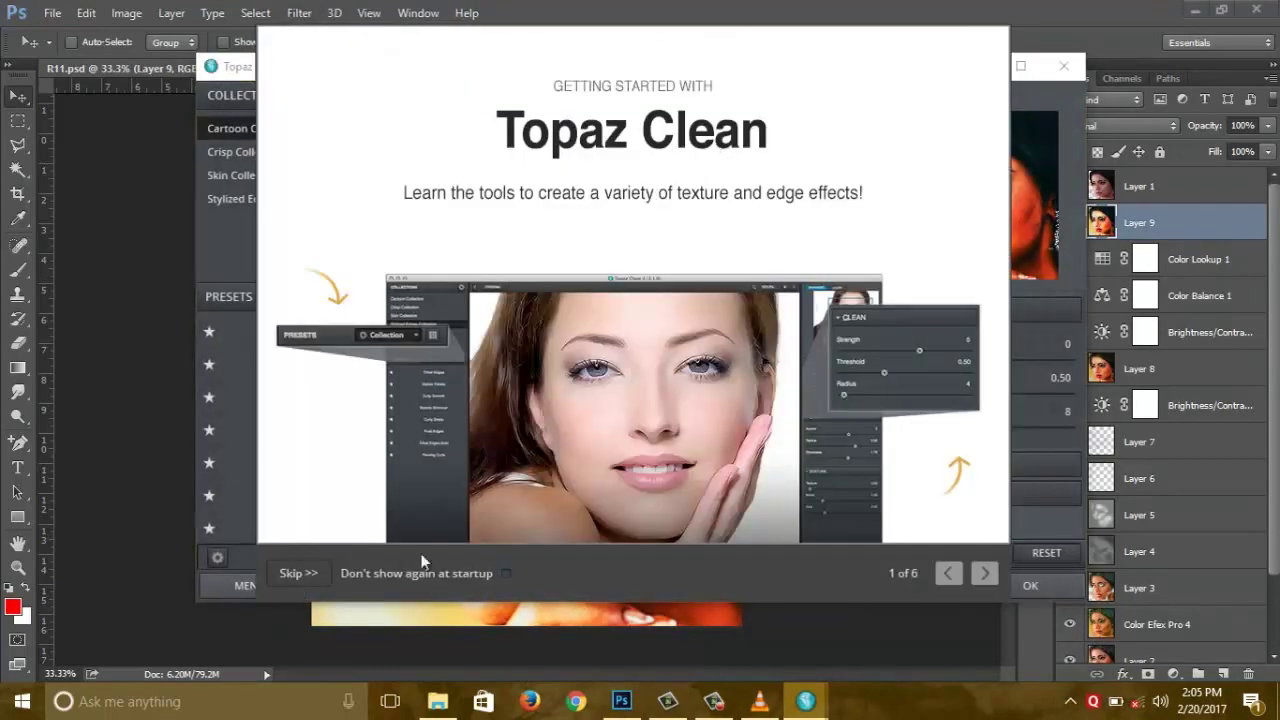
pyautogui.press('Escape')
pyautogui.click(1020, 65)
pyautogui.moveTo(130, 306)
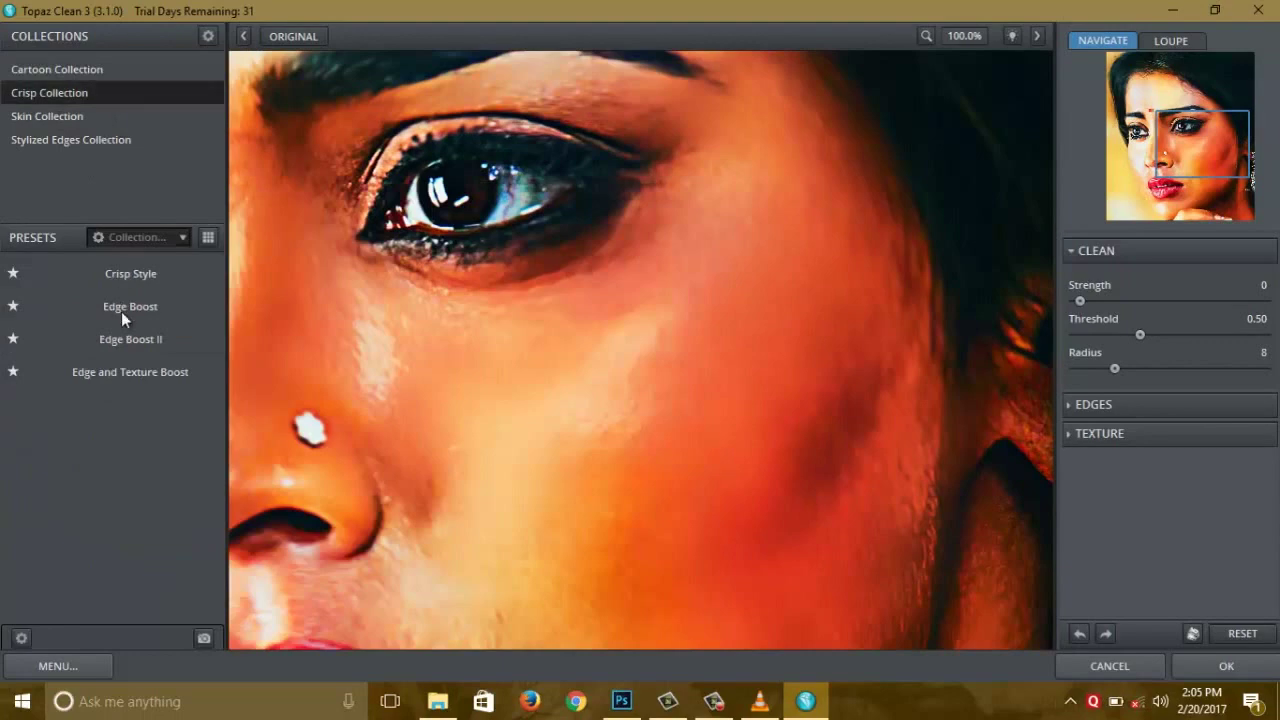
# - Fit the preview, browse Stylized Edges presets, and apply Curly Smooth with strength 4
pyautogui.click(78, 116)
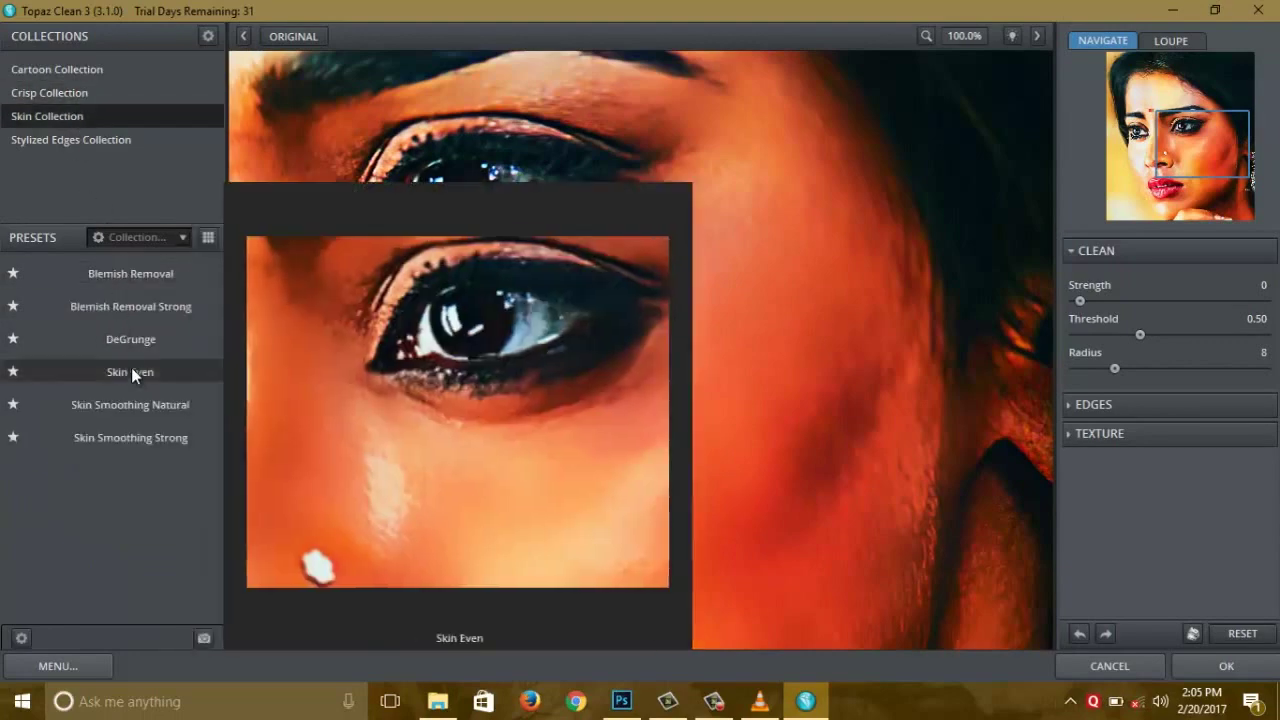
pyautogui.click(82, 140)
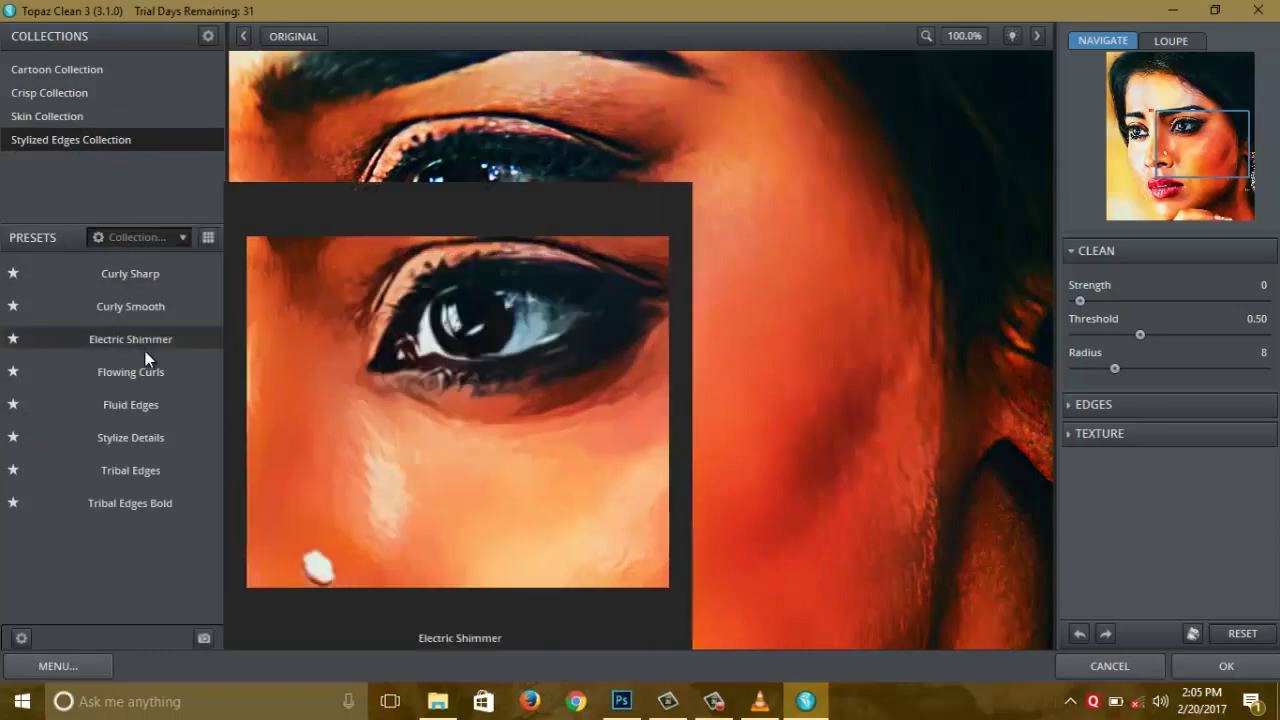
pyautogui.click(149, 370)
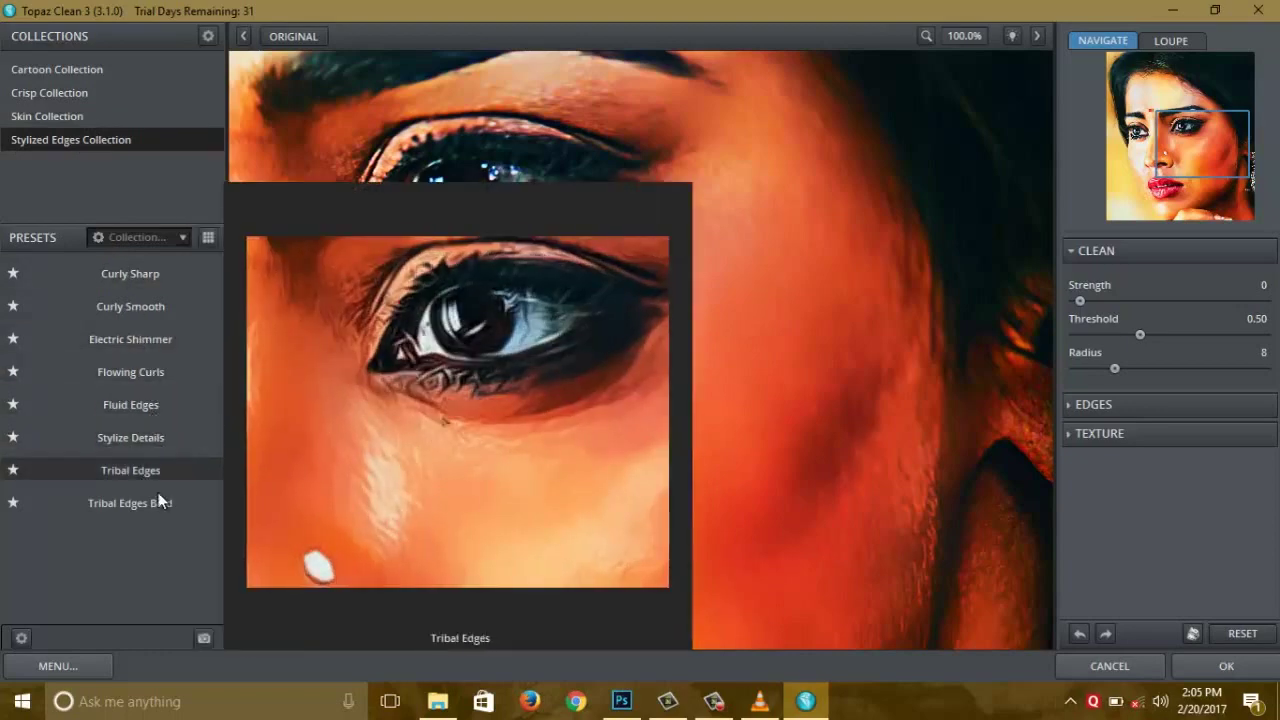
pyautogui.click(961, 38)
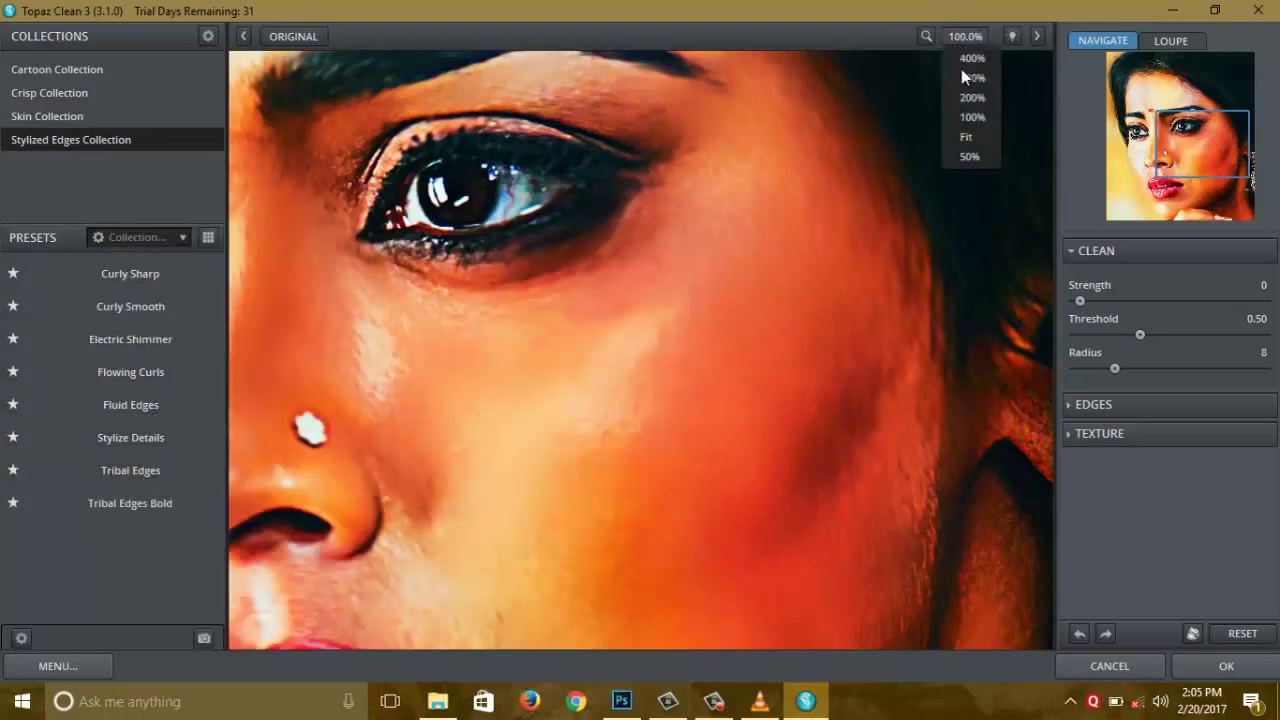
pyautogui.click(962, 140)
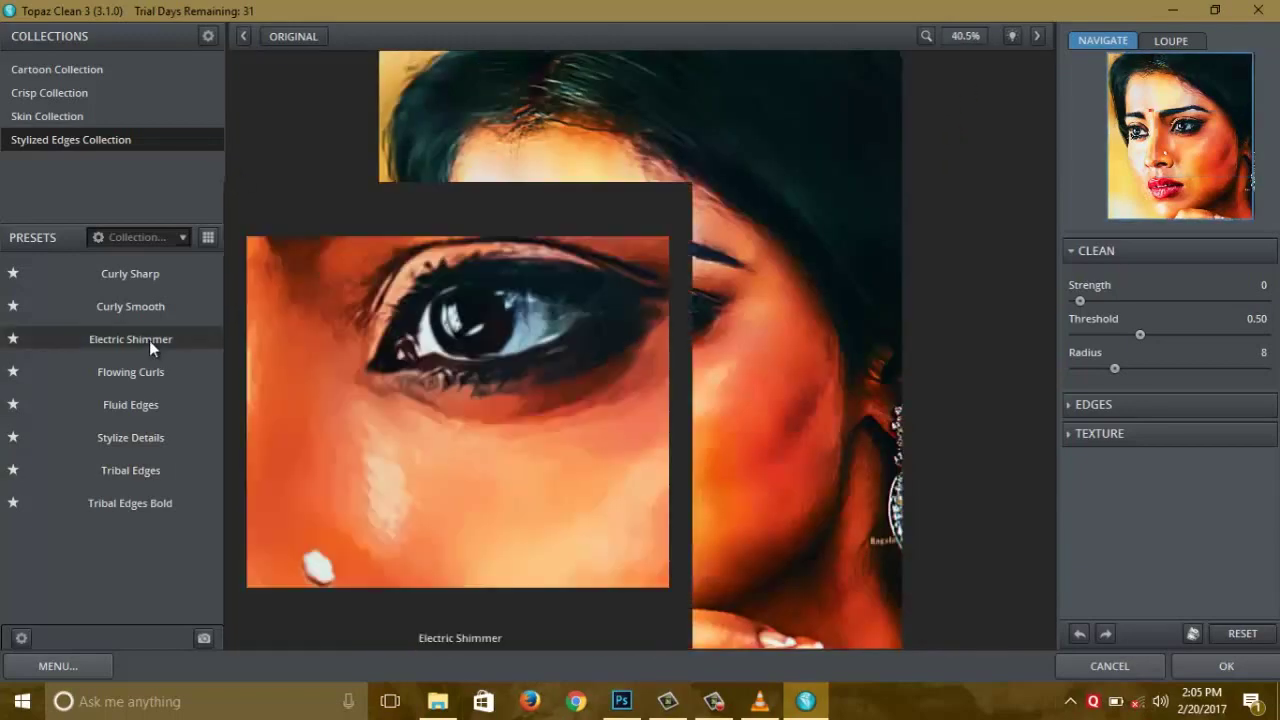
pyautogui.click(149, 340)
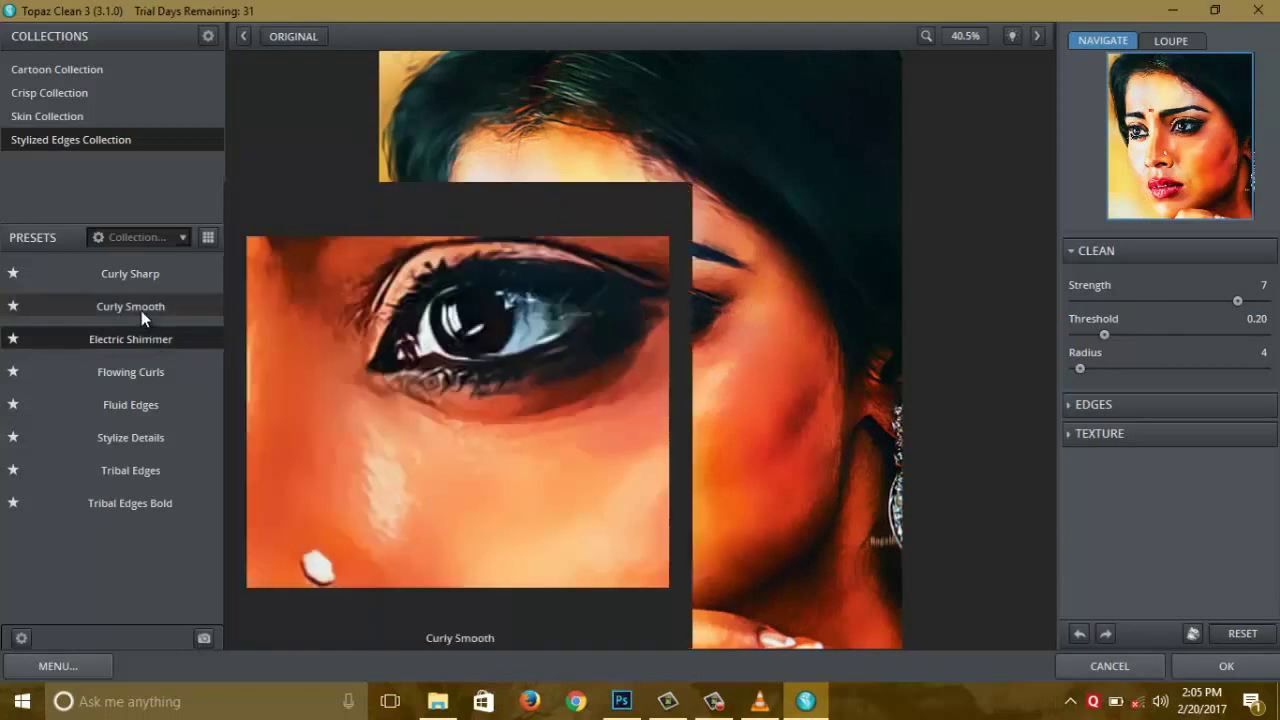
pyautogui.click(141, 308)
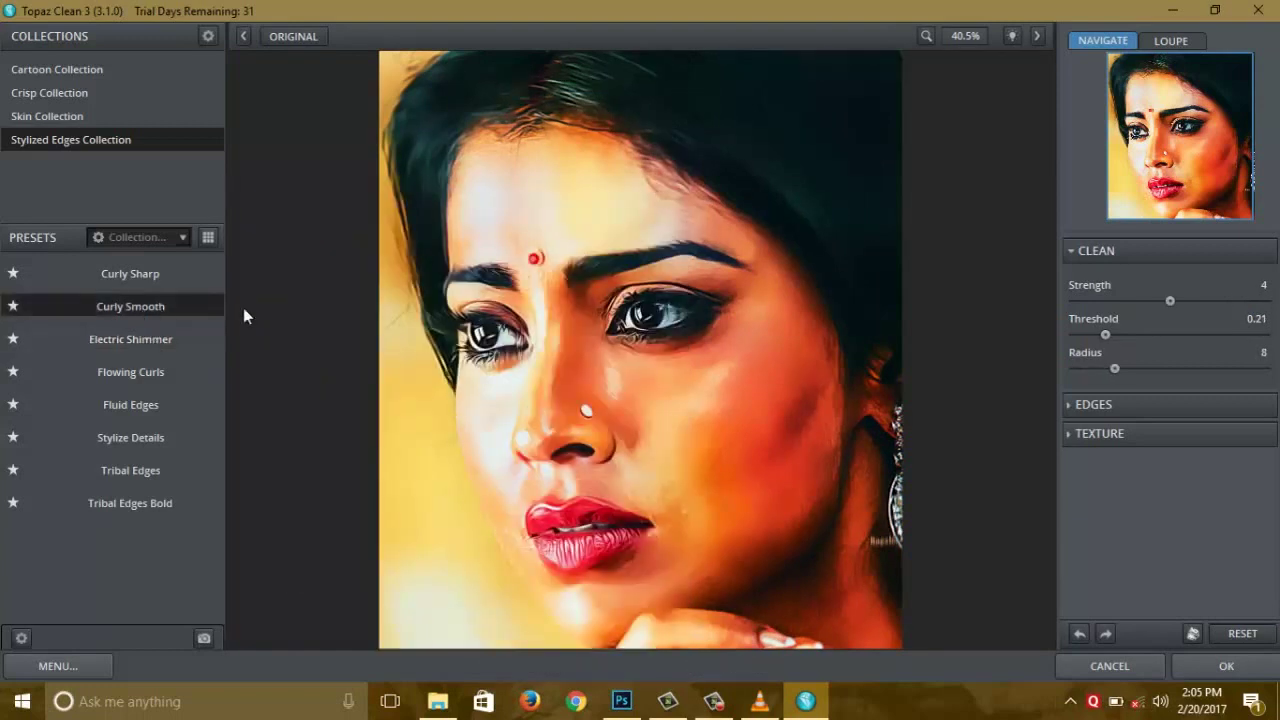
pyautogui.moveTo(1088, 302)
pyautogui.mouseDown()
pyautogui.moveTo(1166, 302)
pyautogui.moveTo(1117, 301)
pyautogui.moveTo(1136, 301)
pyautogui.mouseUp()
pyautogui.click(1227, 668)
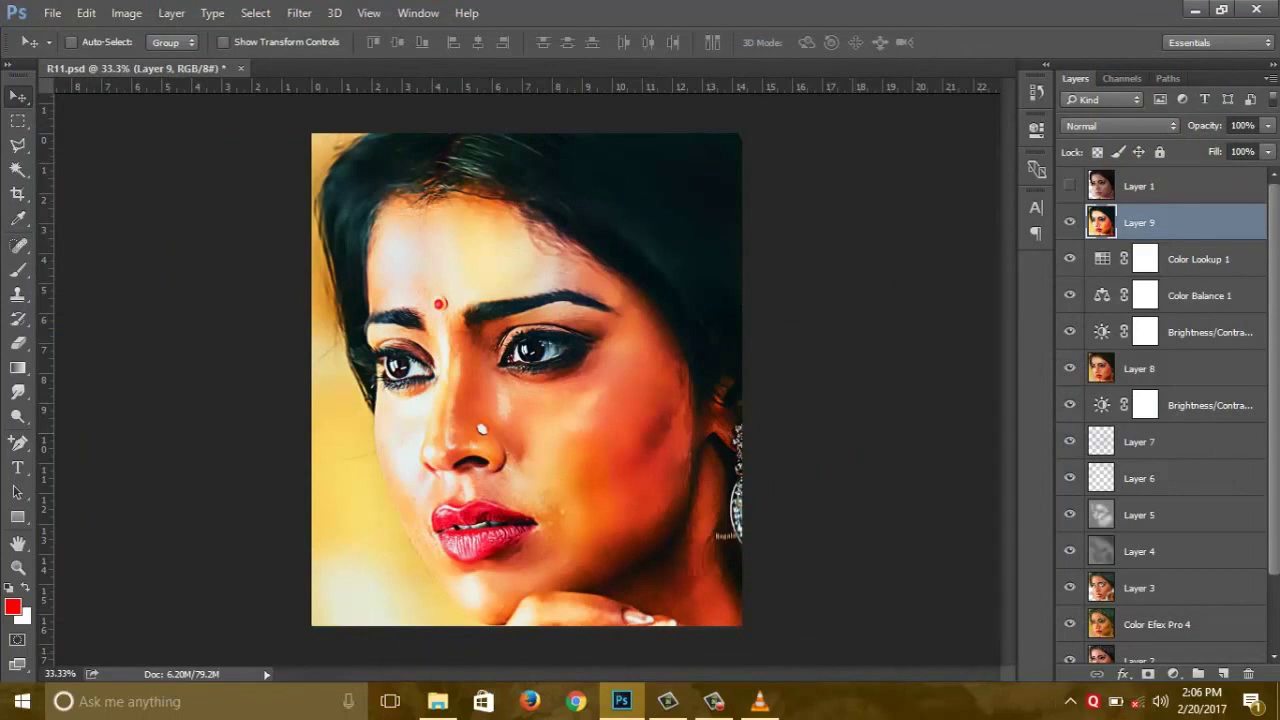
# - Duplicate Layer 0, move the copy above Layer 9, and set it to 21% opacity
pyautogui.scroll(-3, 1265, 510)
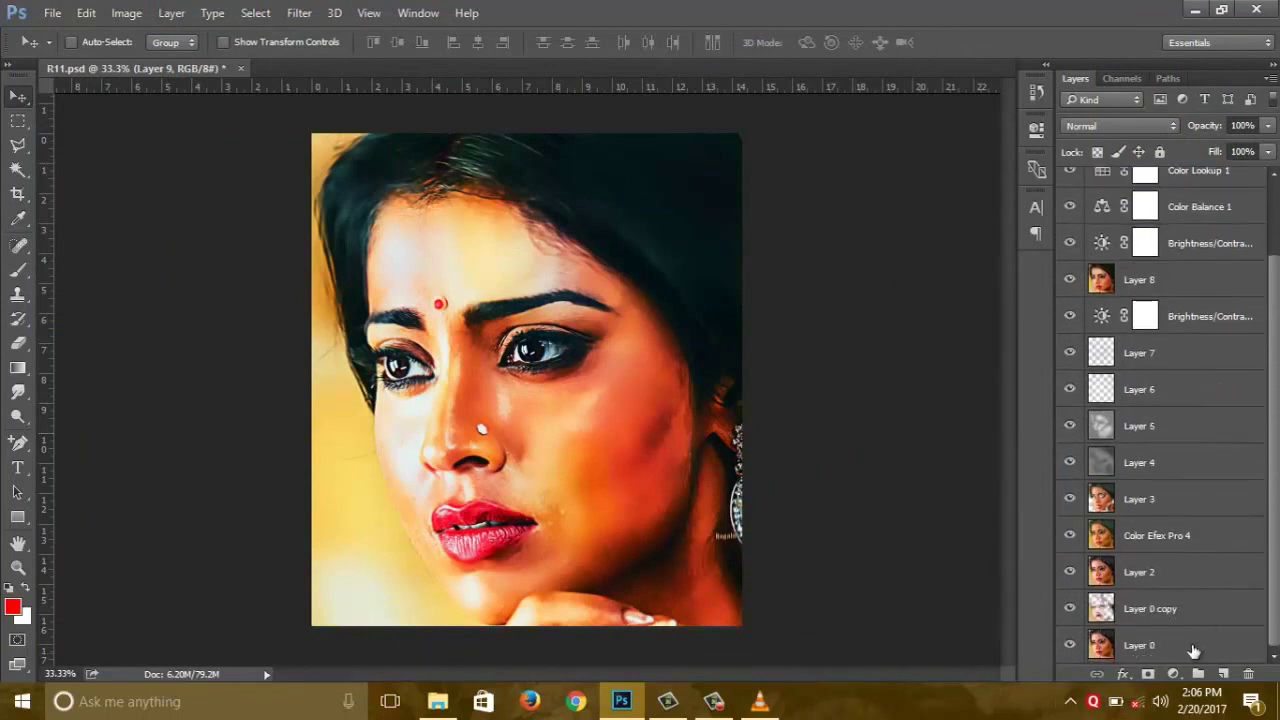
pyautogui.click(1190, 648)
pyautogui.hotkey('ctrl', 'j')
pyautogui.moveTo(1185, 645)
pyautogui.mouseDown()
pyautogui.moveTo(1195, 148)
pyautogui.moveTo(1186, 214)
pyautogui.mouseUp()
pyautogui.moveTo(1268, 125); pyautogui.dragTo(1198, 150)
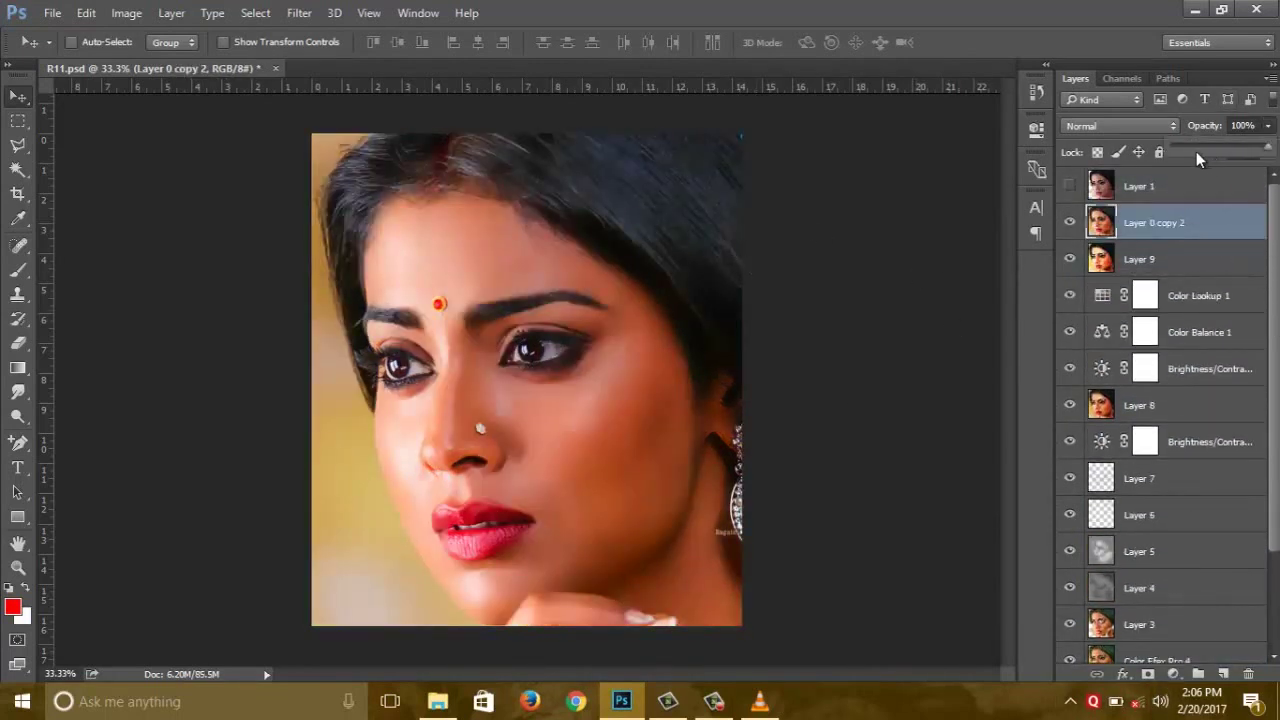
pyautogui.click(1068, 226)
pyautogui.click(1068, 226)
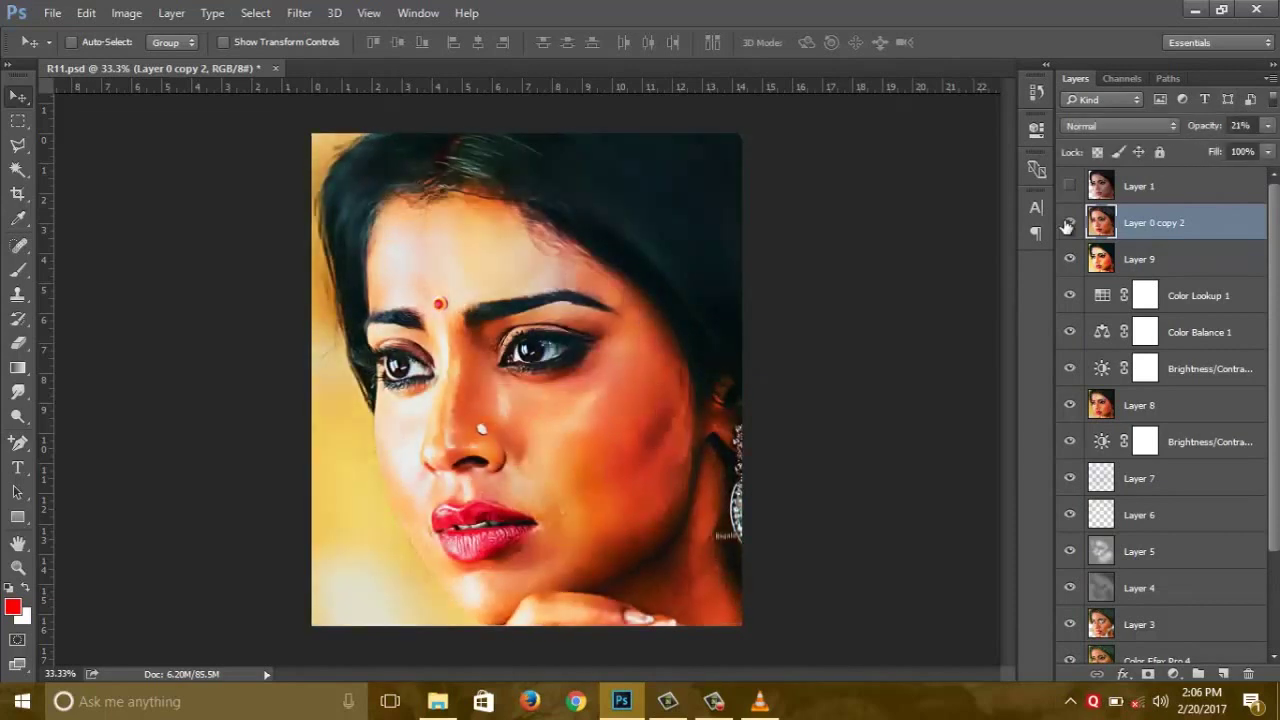
pyautogui.click(1068, 226)
pyautogui.click(1068, 226)
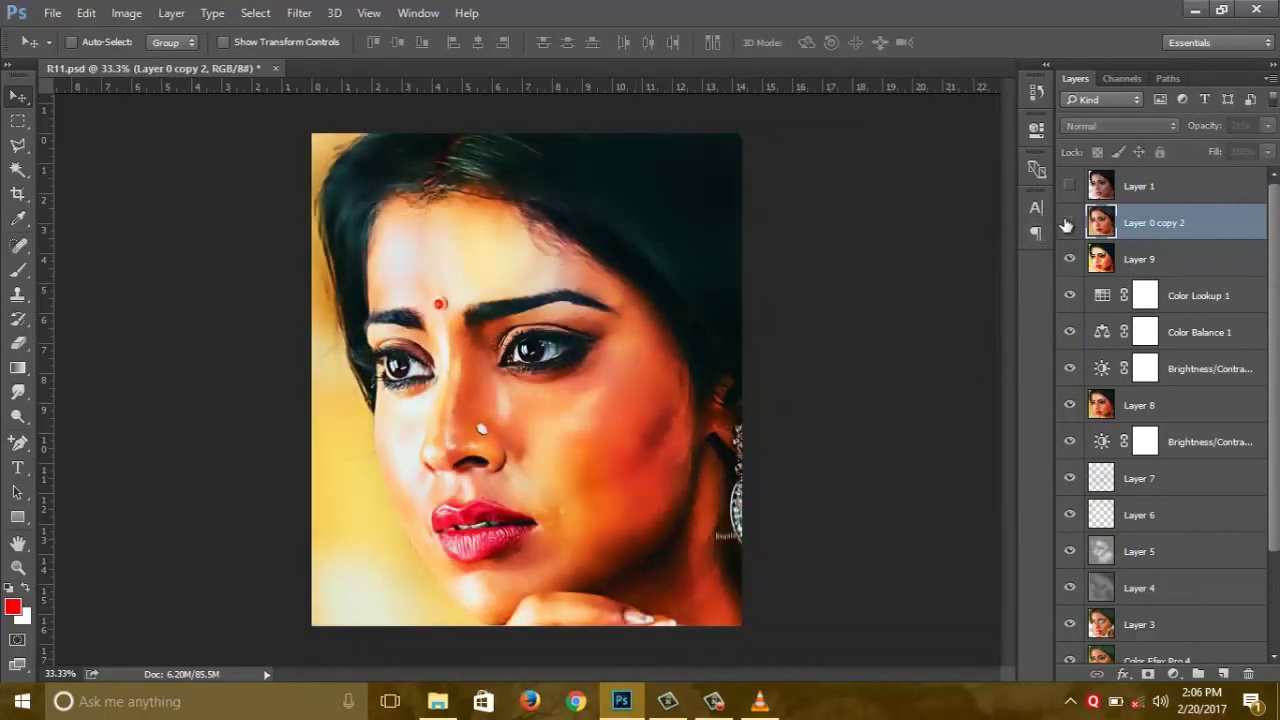
# - Save the document and add a new empty layer above the copy
pyautogui.hotkey('ctrl', 's')
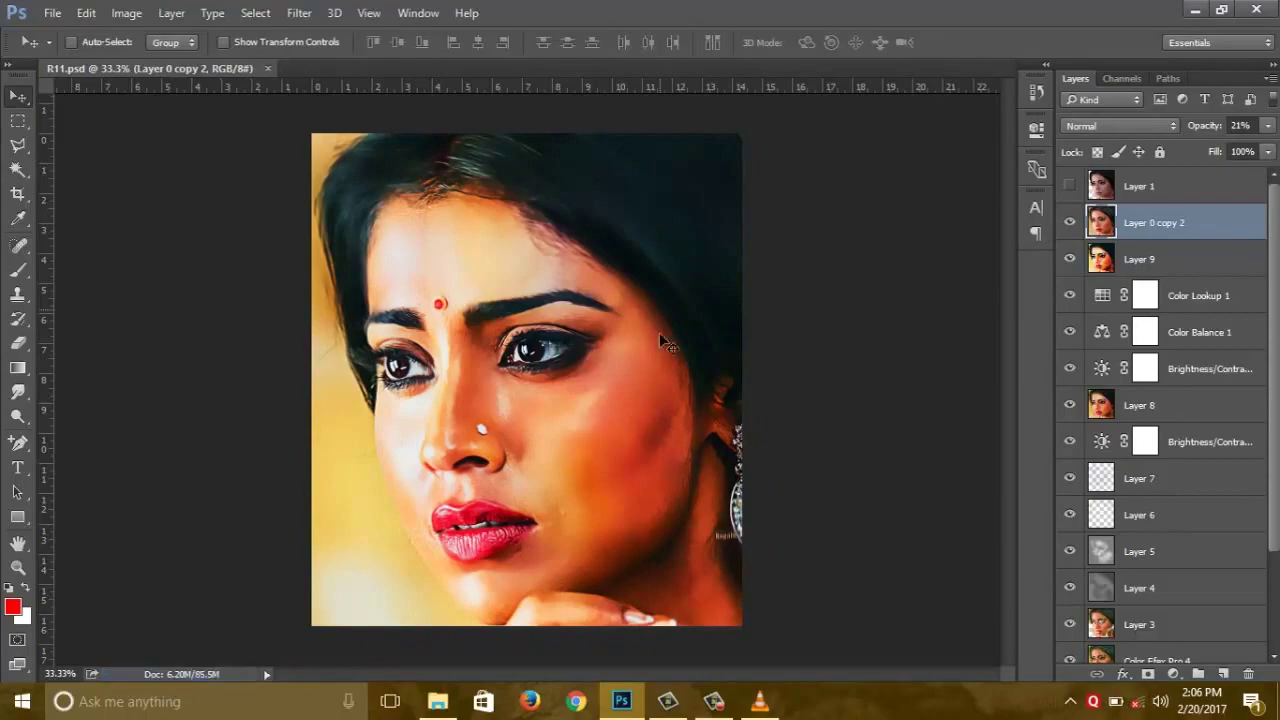
pyautogui.click(760, 703)
pyautogui.click(760, 703)
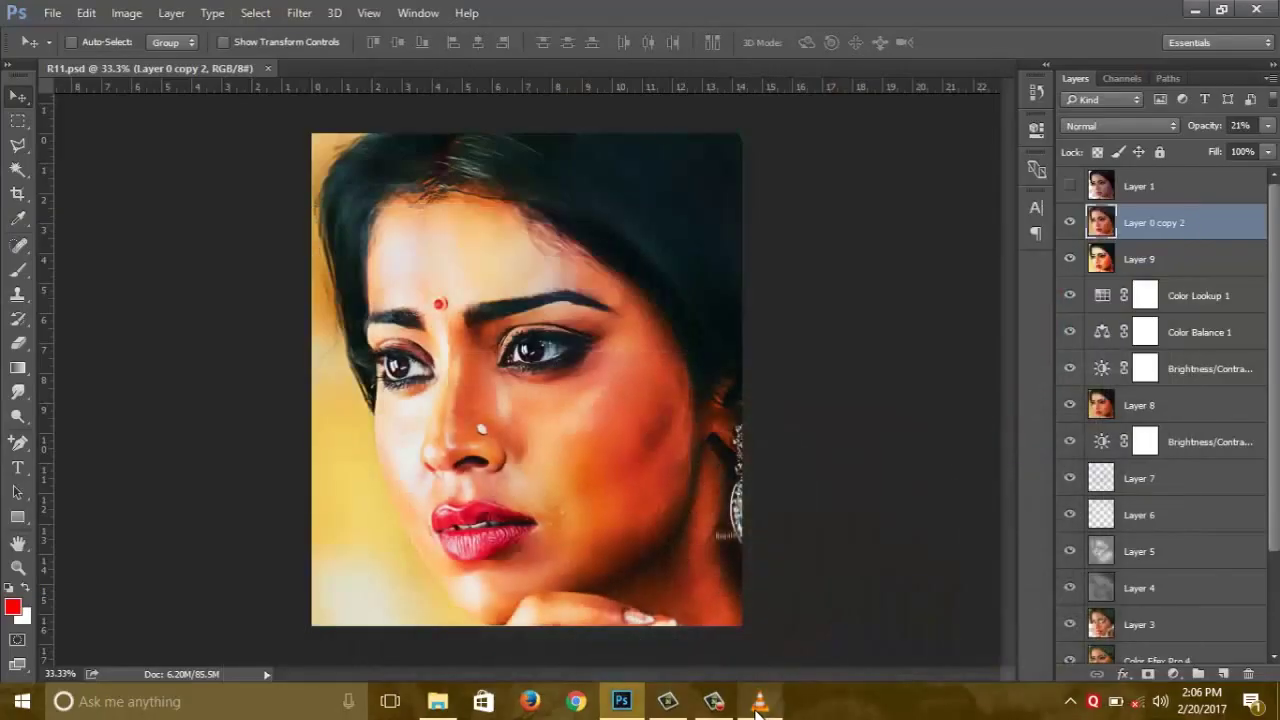
# - Add a new empty layer and choose a smaller soft round brush
pyautogui.click(1223, 673)
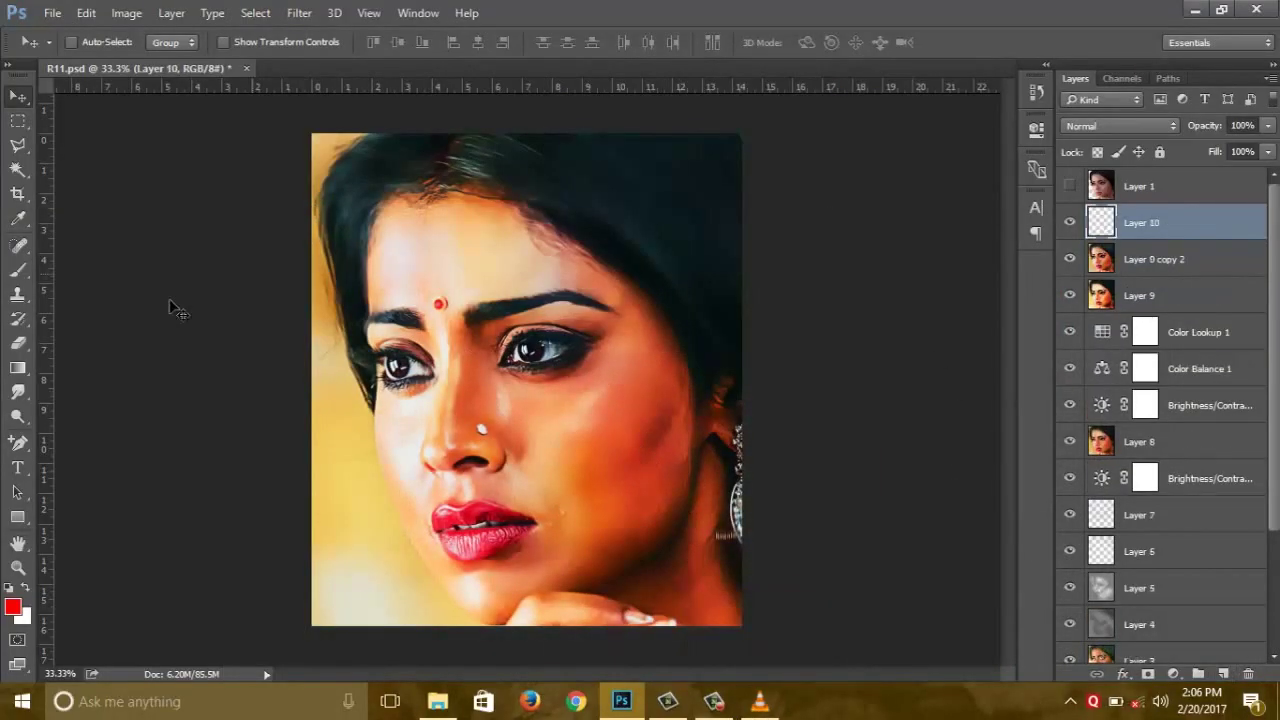
pyautogui.press('b')
pyautogui.click(85, 42)
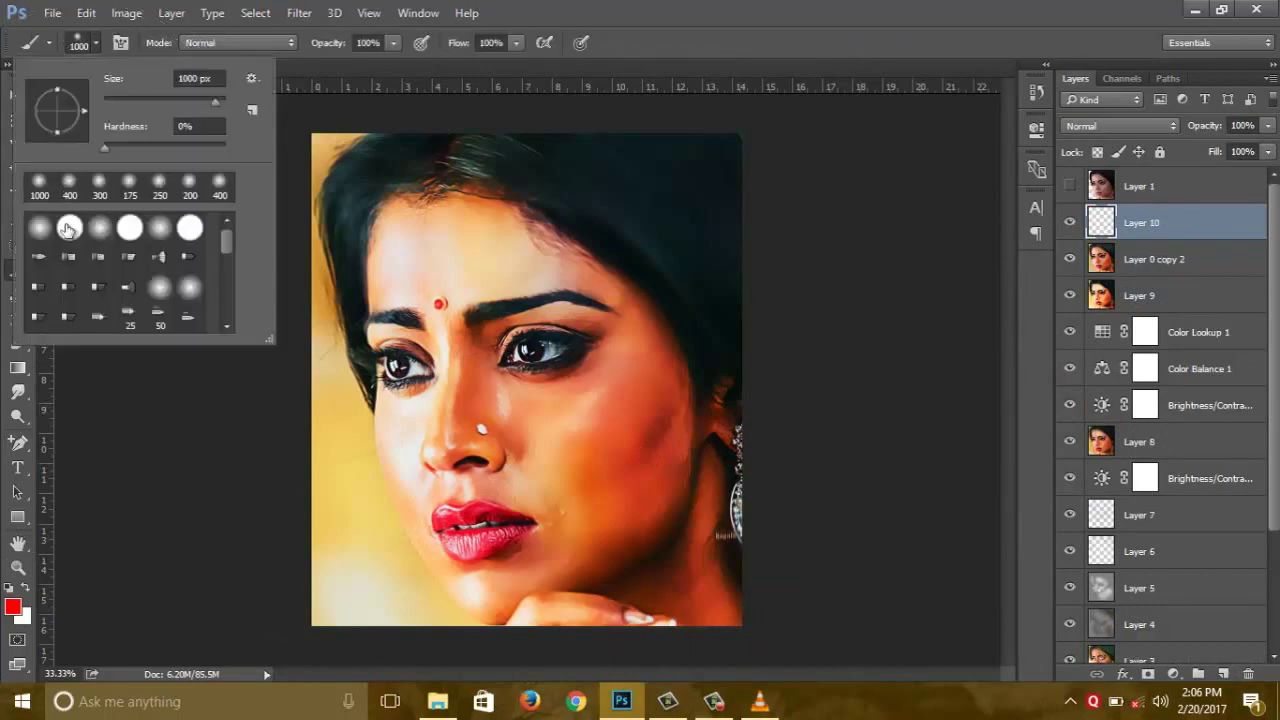
pyautogui.click(89, 42)
pyautogui.hotkey('ctrl', '+')
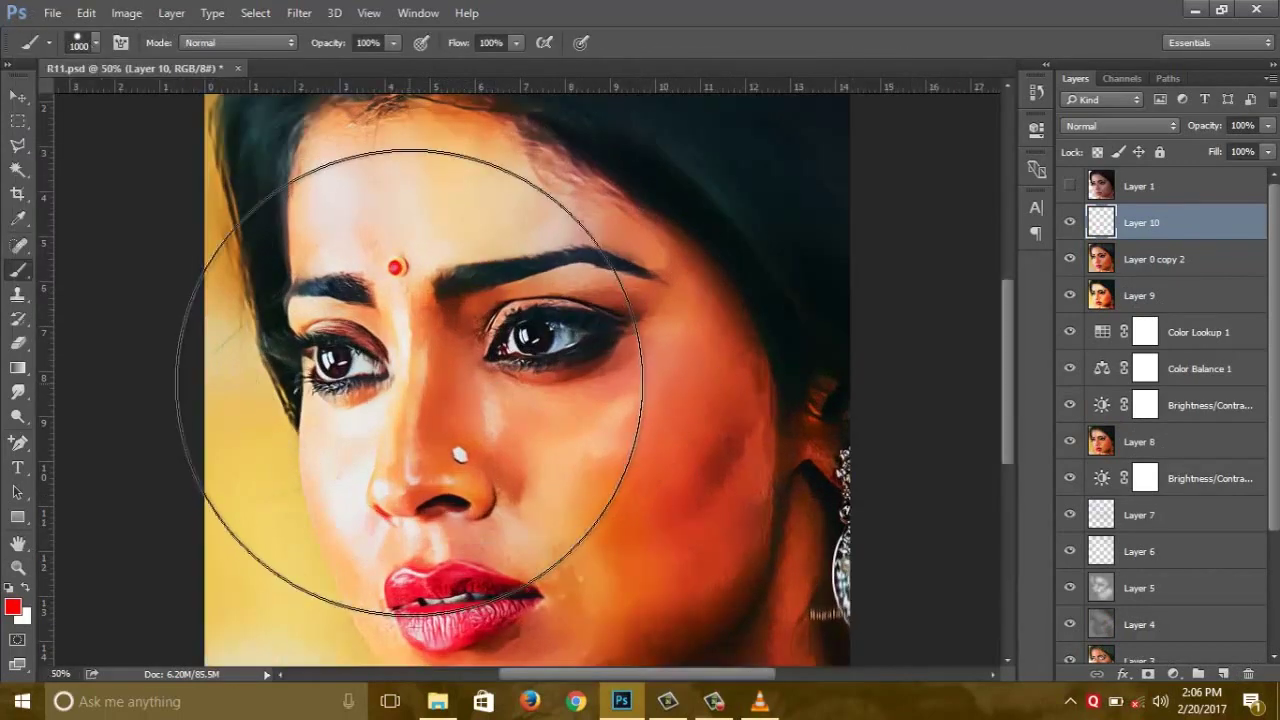
pyautogui.press('[')
pyautogui.press('[')
pyautogui.press('[')
pyautogui.press('[')
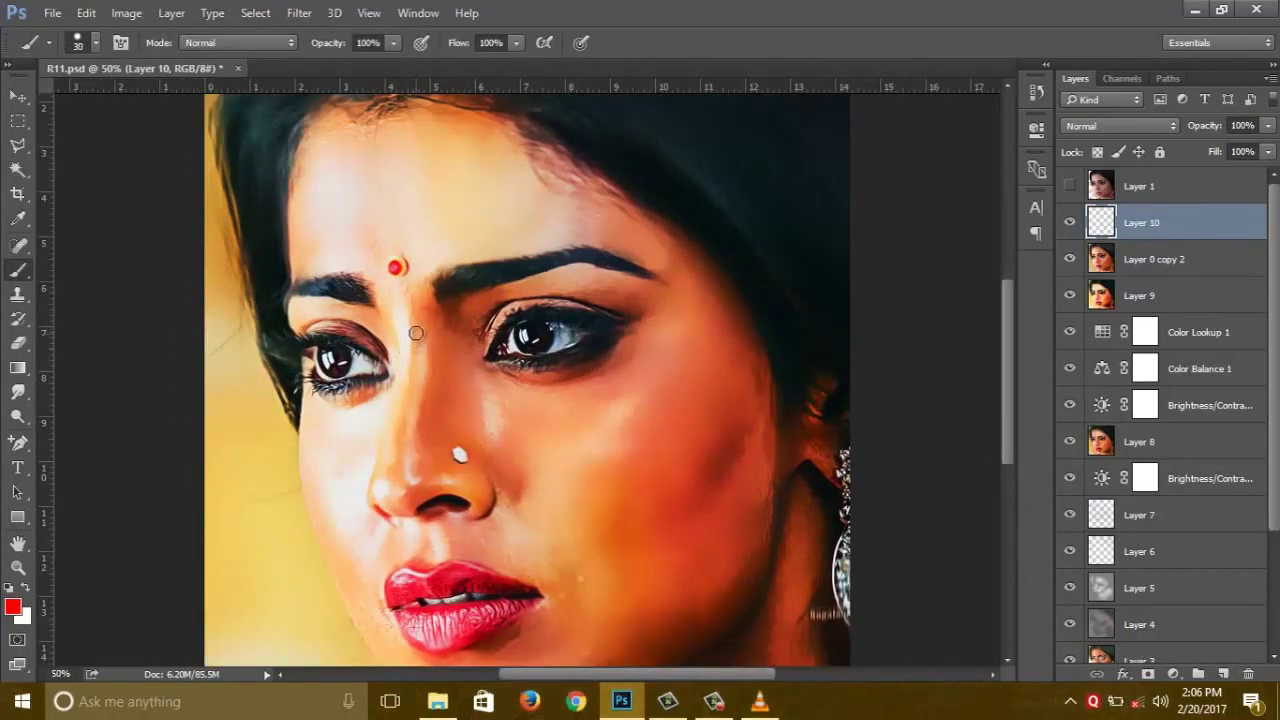
# - Paint white highlights down the nose bridge, along the brow, under the eye and on the cheek
pyautogui.moveTo(410, 335); pyautogui.dragTo(402, 418)
pyautogui.hotkey('ctrl', 'z')
pyautogui.press('x')
pyautogui.moveTo(414, 338); pyautogui.dragTo(400, 416)
pyautogui.moveTo(558, 288); pyautogui.dragTo(638, 305)
pyautogui.moveTo(516, 389); pyautogui.dragTo(620, 380)
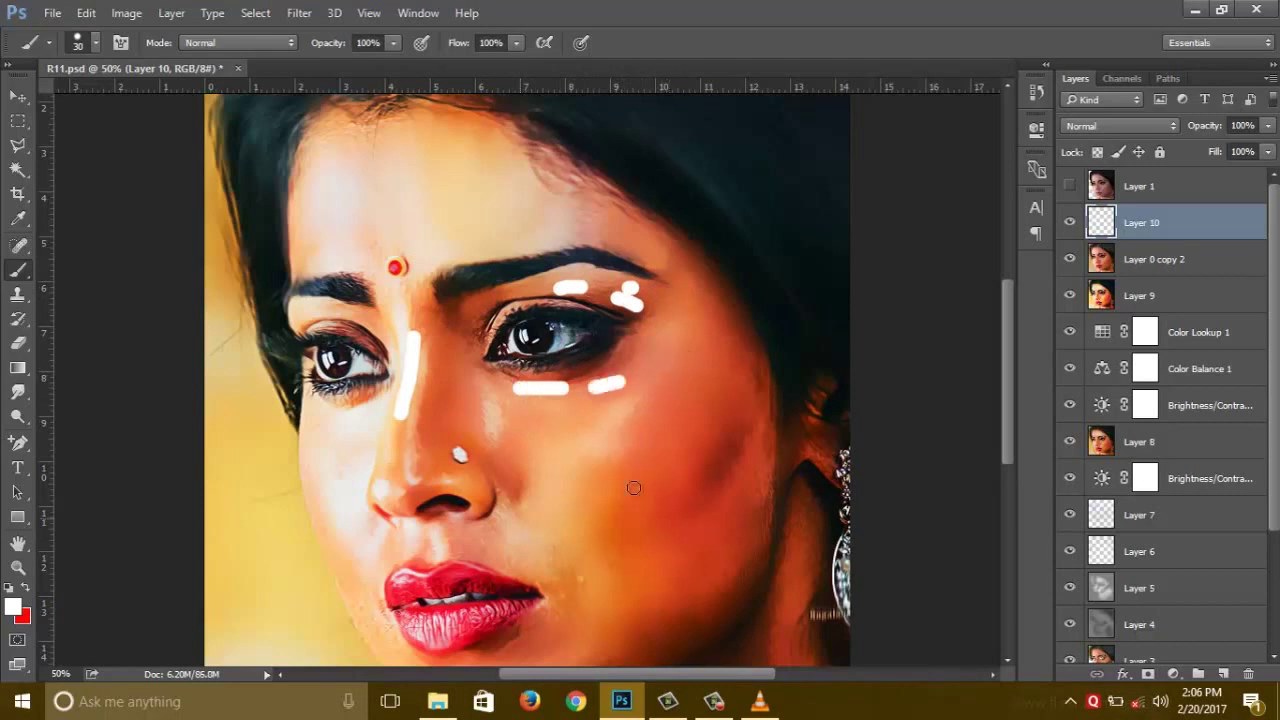
pyautogui.moveTo(672, 537)
pyautogui.mouseDown()
pyautogui.moveTo(710, 478)
pyautogui.moveTo(760, 458)
pyautogui.mouseUp()
# - Add white highlights beside the nose, on the upper lip, on the chin and near the left eyebrow
pyautogui.moveTo(454, 520); pyautogui.dragTo(509, 434)
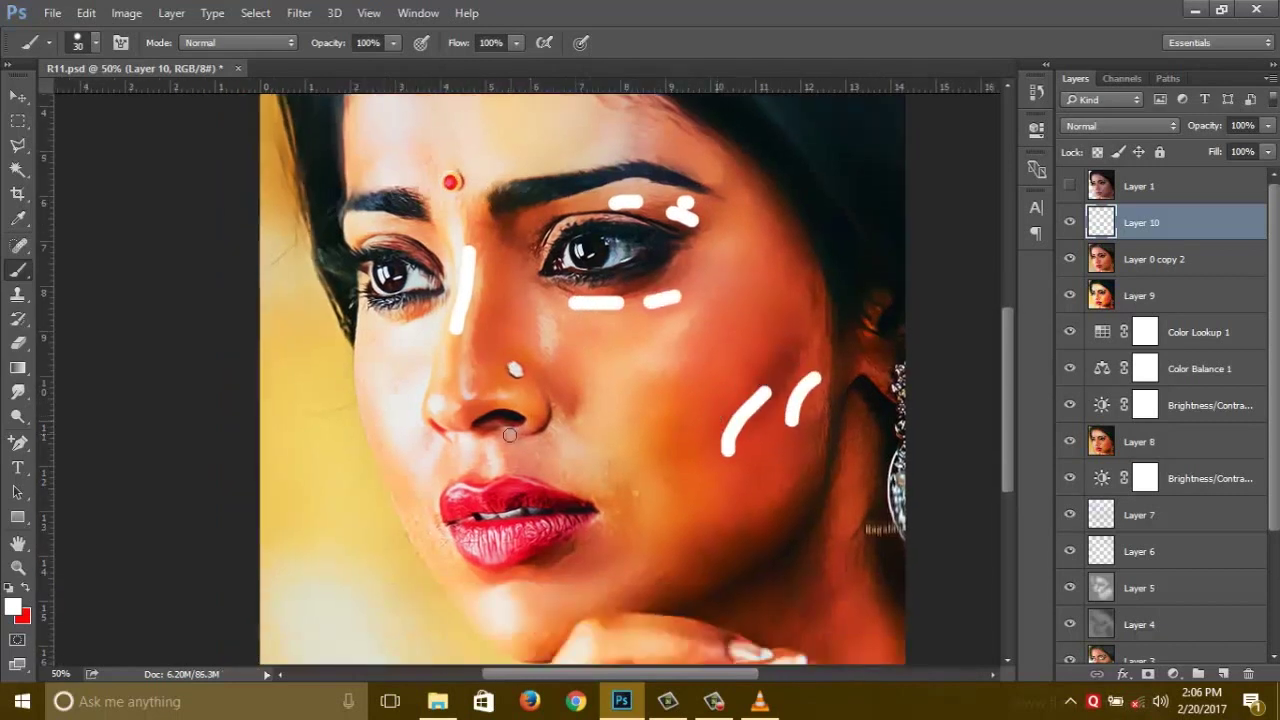
pyautogui.moveTo(545, 382)
pyautogui.mouseDown()
pyautogui.moveTo(551, 432)
pyautogui.moveTo(578, 414)
pyautogui.mouseUp()
pyautogui.moveTo(502, 465); pyautogui.dragTo(612, 492)
pyautogui.moveTo(488, 541)
pyautogui.mouseDown()
pyautogui.moveTo(524, 540)
pyautogui.moveTo(488, 563)
pyautogui.moveTo(651, 567)
pyautogui.mouseUp()
pyautogui.hotkey('ctrl', 'z')
pyautogui.hotkey('ctrl', 'z')
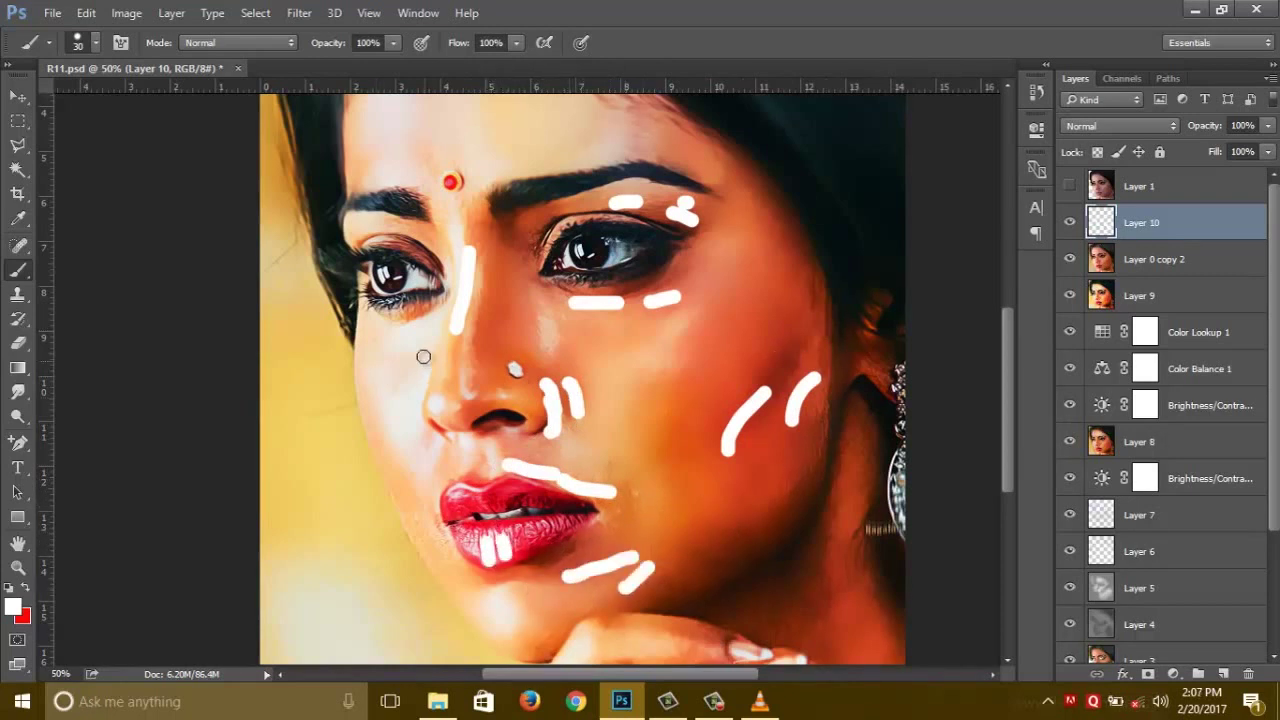
pyautogui.moveTo(442, 312); pyautogui.dragTo(358, 306)
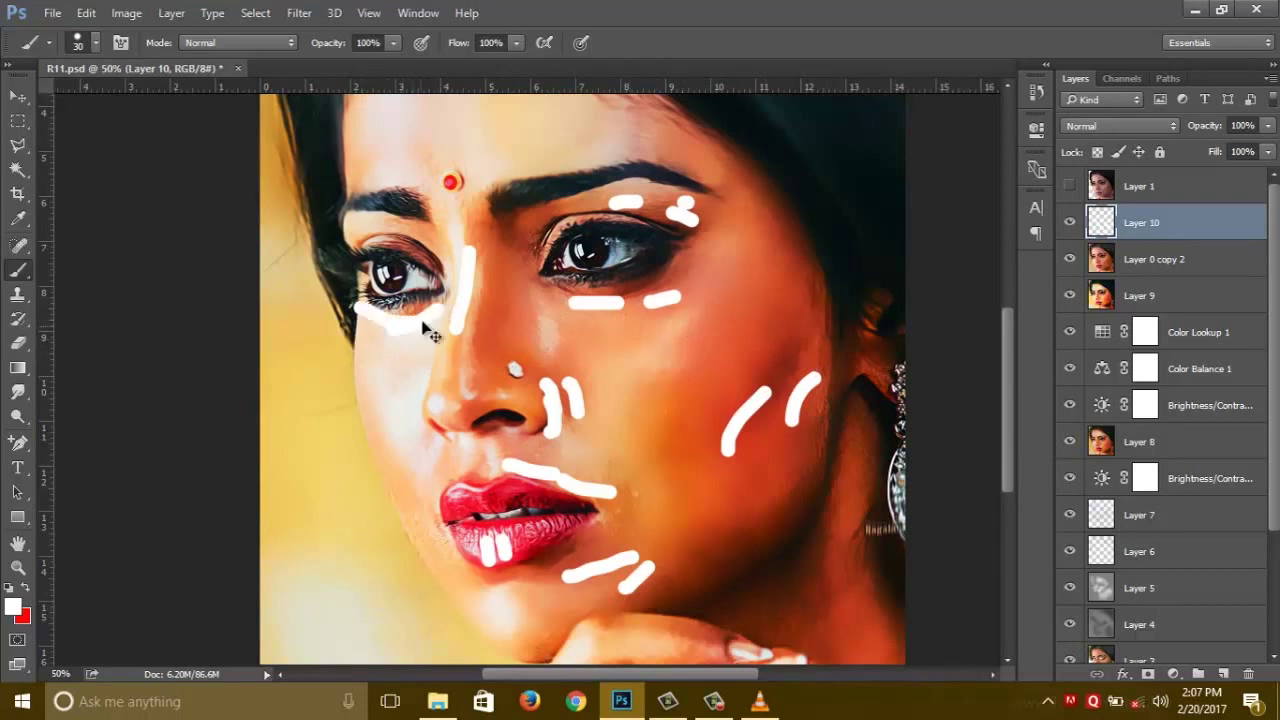
pyautogui.hotkey('ctrl', 'z')
pyautogui.hotkey('ctrl', 'z')
pyautogui.moveTo(378, 221); pyautogui.dragTo(364, 221)
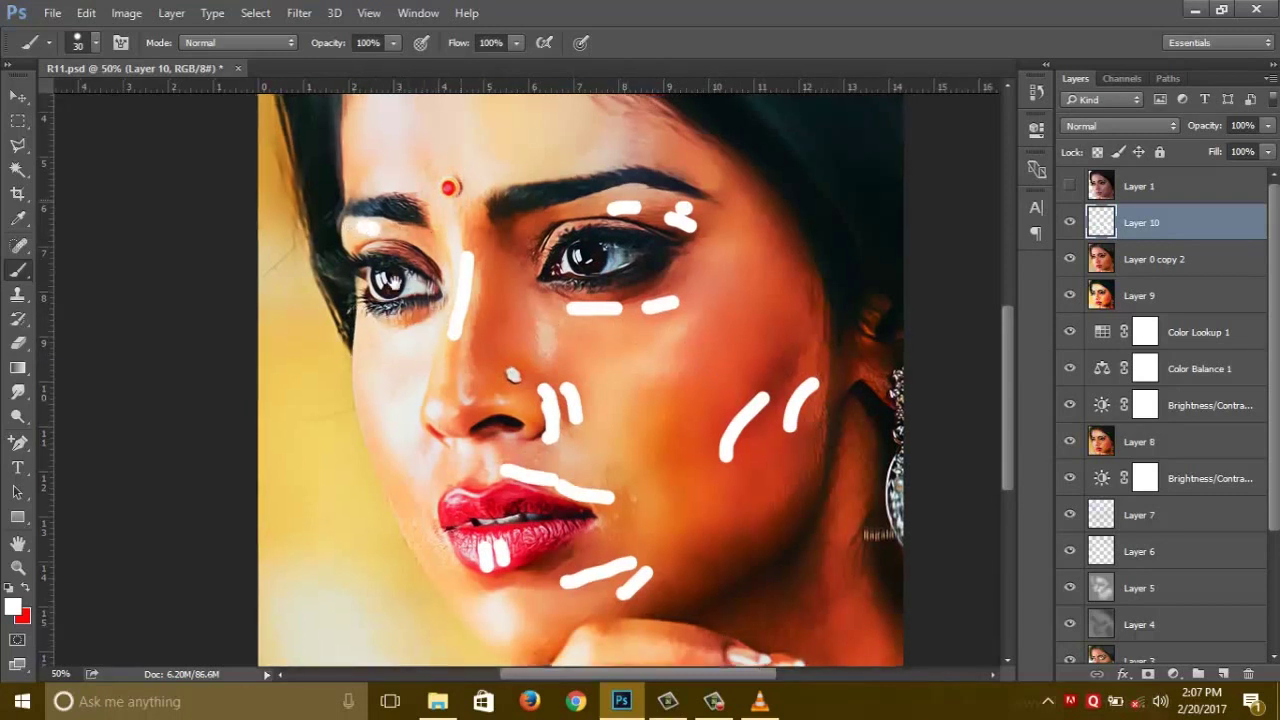
pyautogui.moveTo(481, 382); pyautogui.dragTo(399, 488)
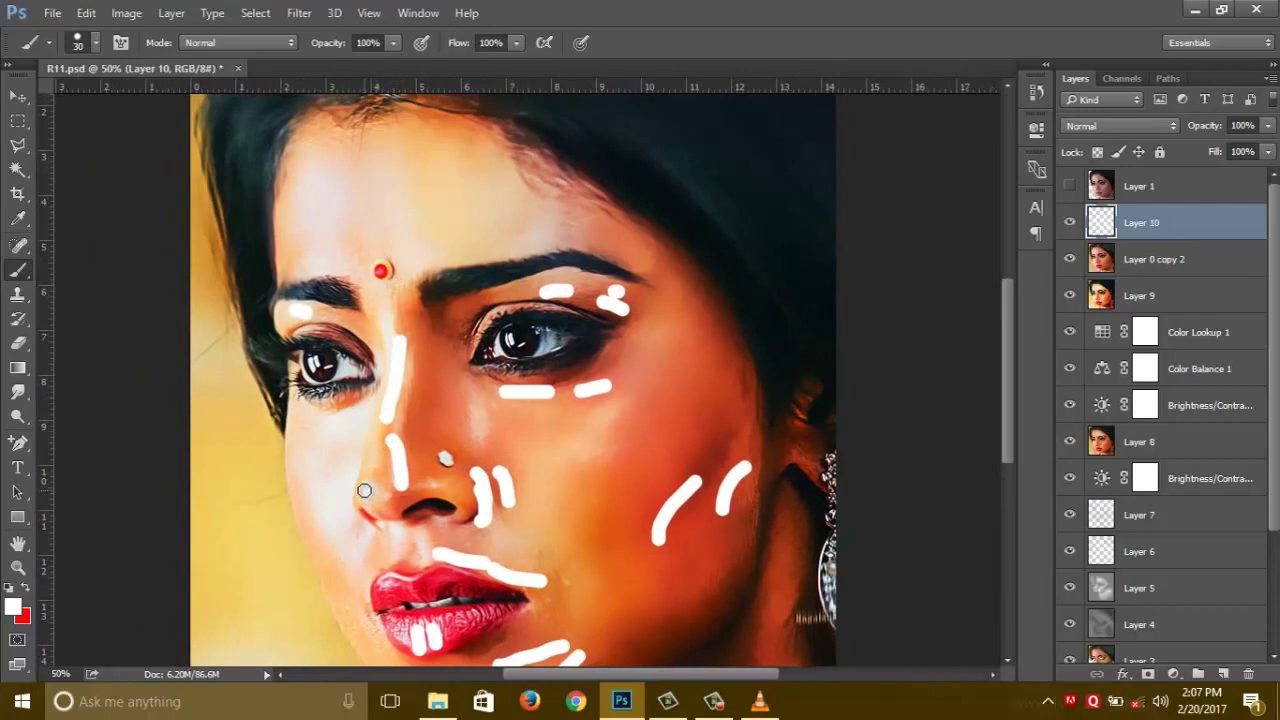
pyautogui.hotkey('ctrl', '-')
pyautogui.click(1267, 125)
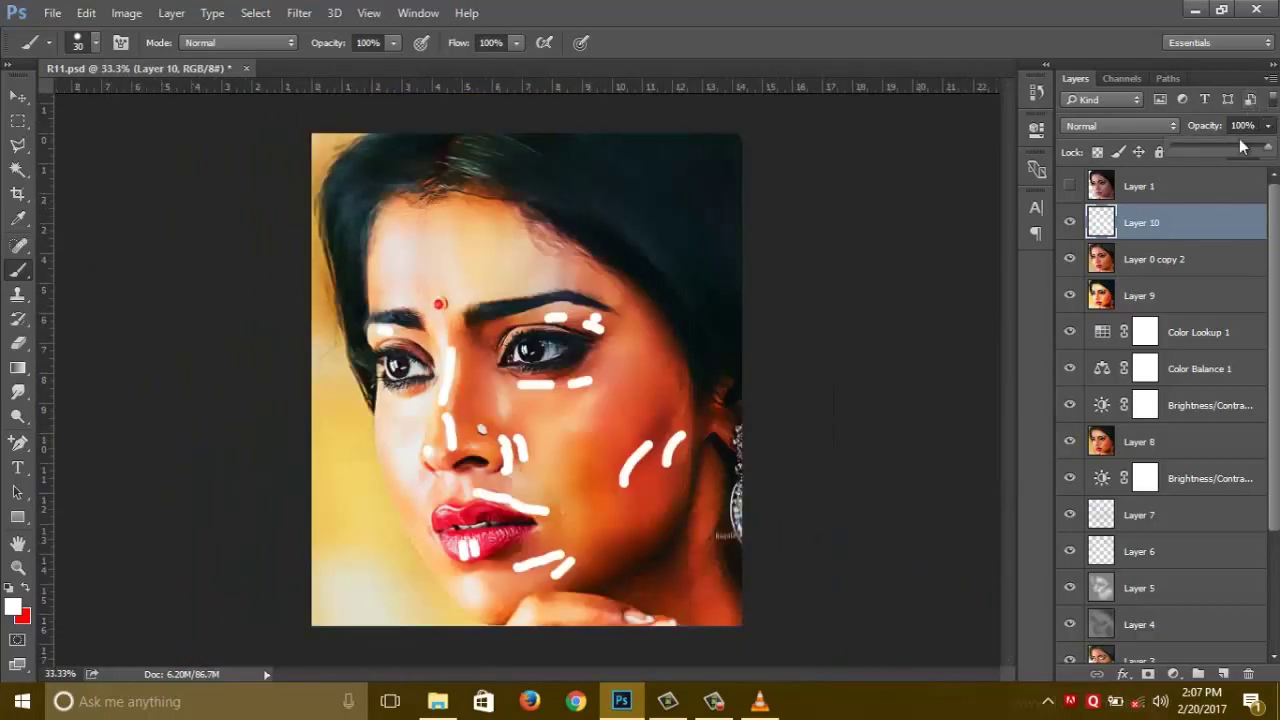
# - Set the highlight layer to 47% opacity and switch to a small eraser
pyautogui.click(1155, 224)
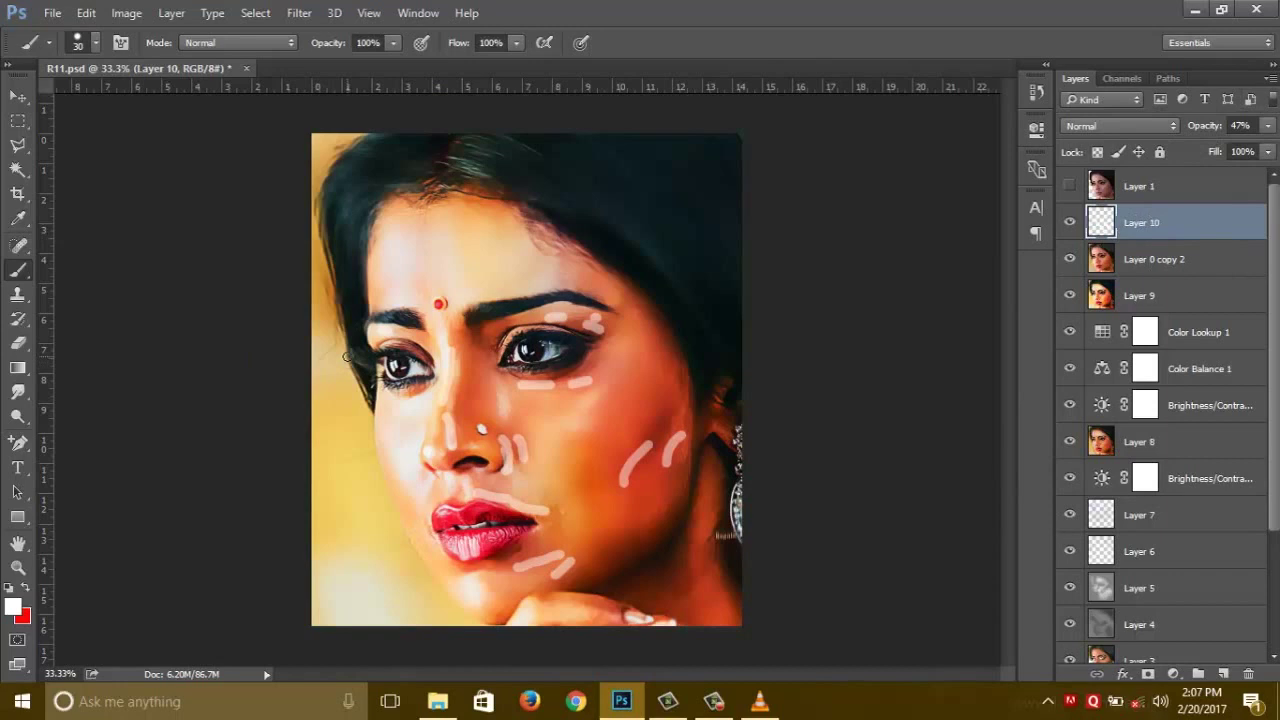
pyautogui.press('e')
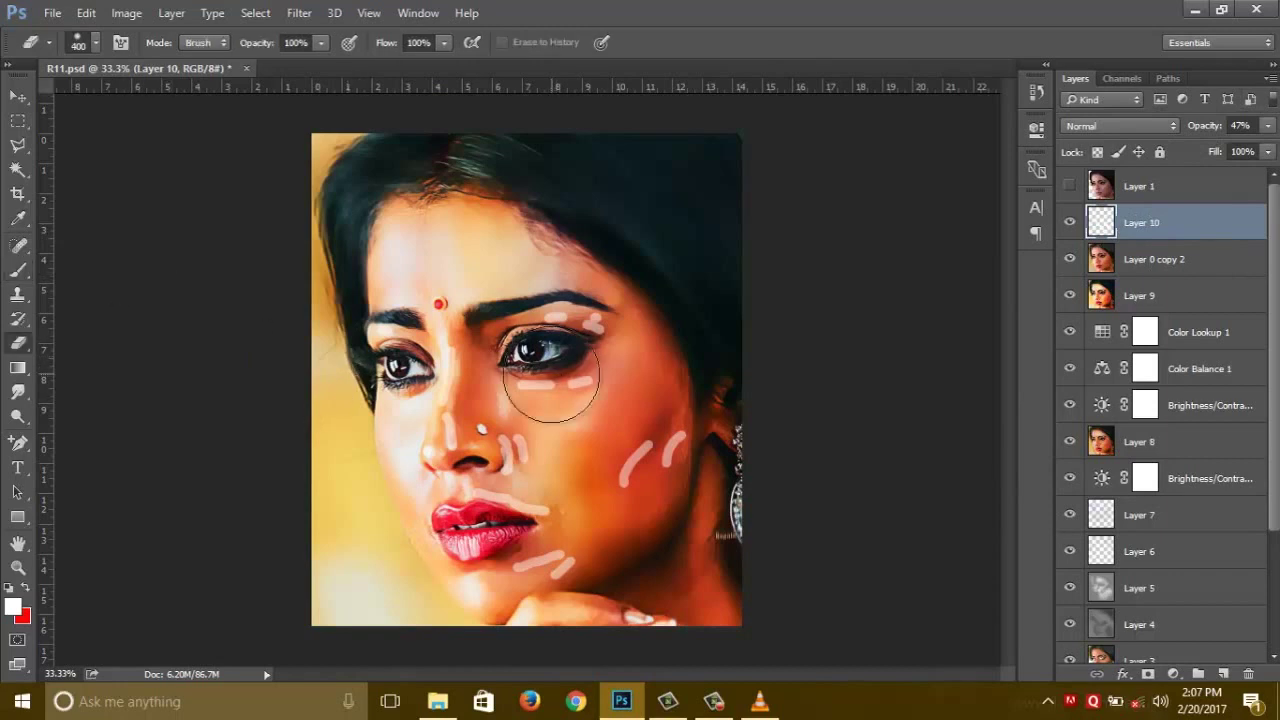
pyautogui.hotkey('ctrl', '+')
pyautogui.press('[')
pyautogui.press('[')
pyautogui.press('[')
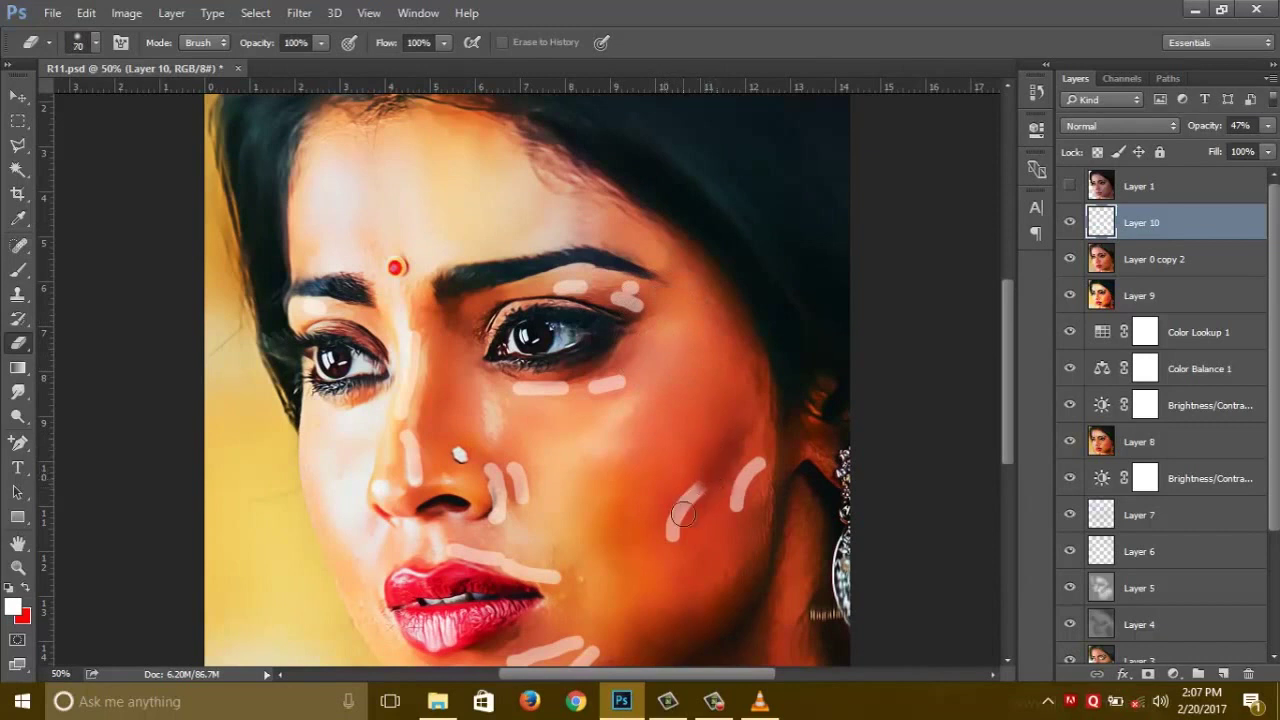
# - Erase the highlights on the lower cheek, nose bridge, beside the nose and under the eye
pyautogui.moveTo(683, 514)
pyautogui.mouseDown()
pyautogui.moveTo(675, 547)
pyautogui.moveTo(752, 460)
pyautogui.mouseUp()
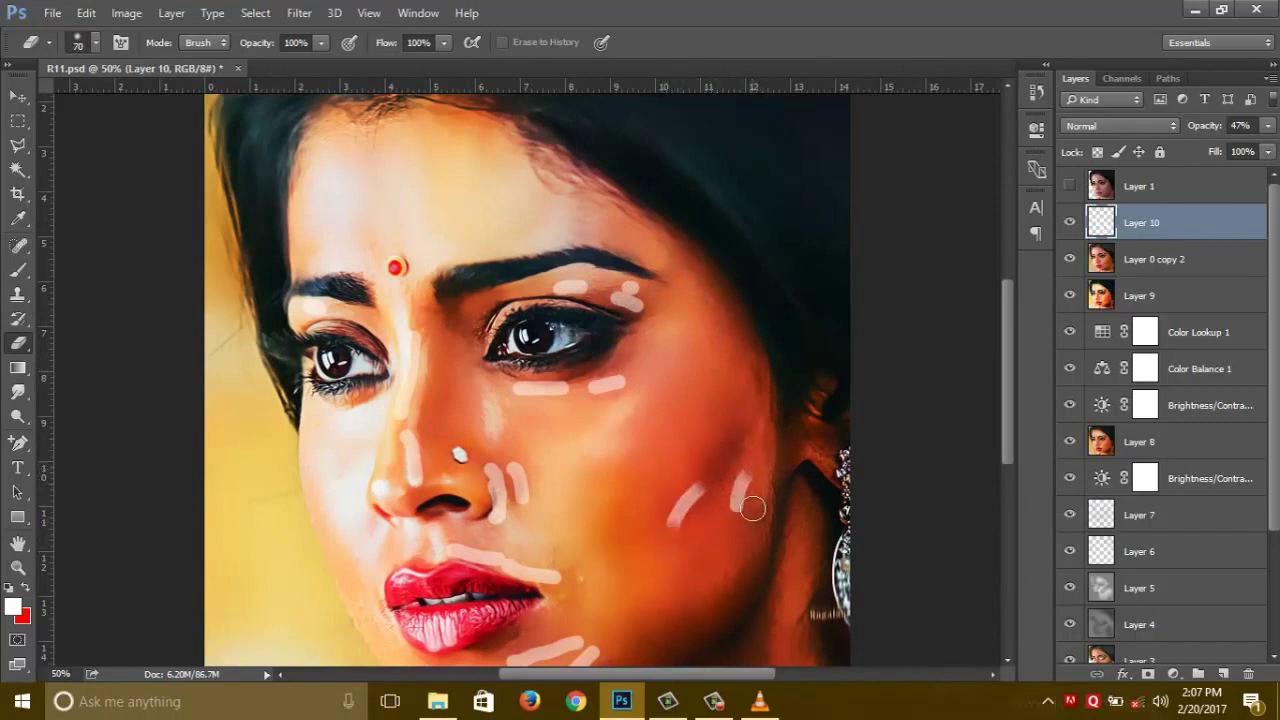
pyautogui.press(']')
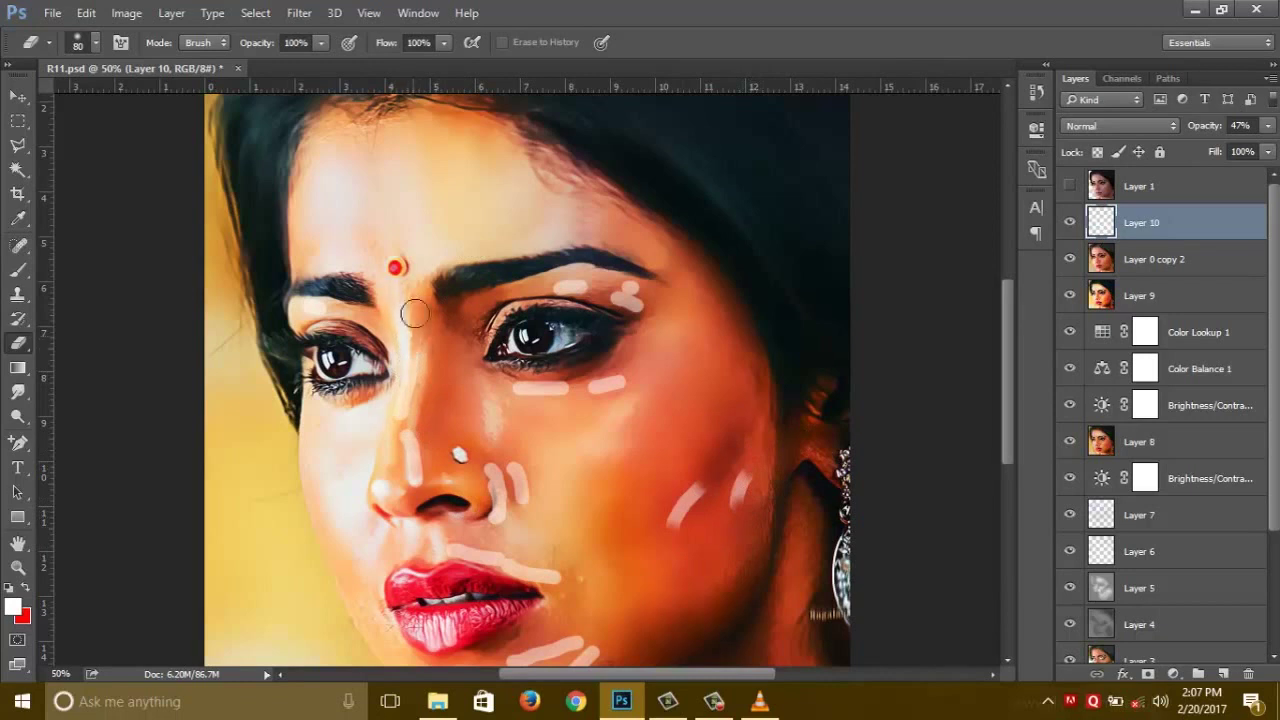
pyautogui.moveTo(404, 415); pyautogui.dragTo(422, 490)
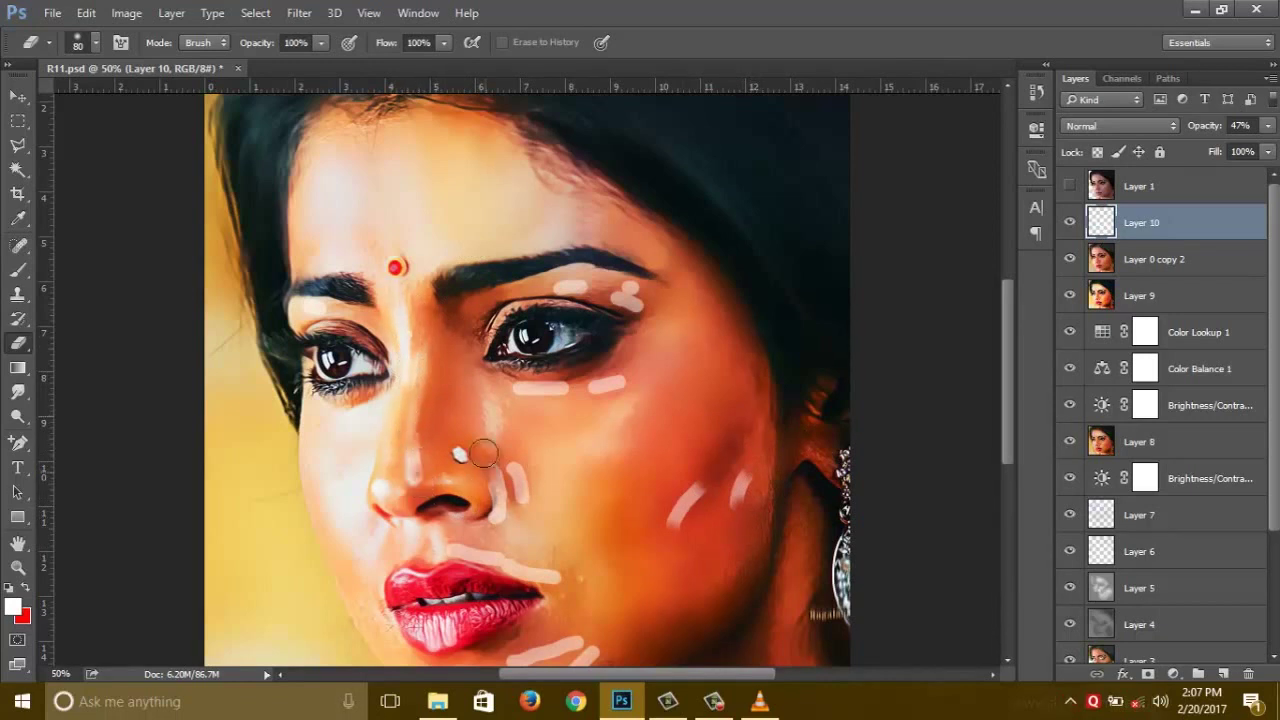
pyautogui.moveTo(483, 454); pyautogui.dragTo(524, 506)
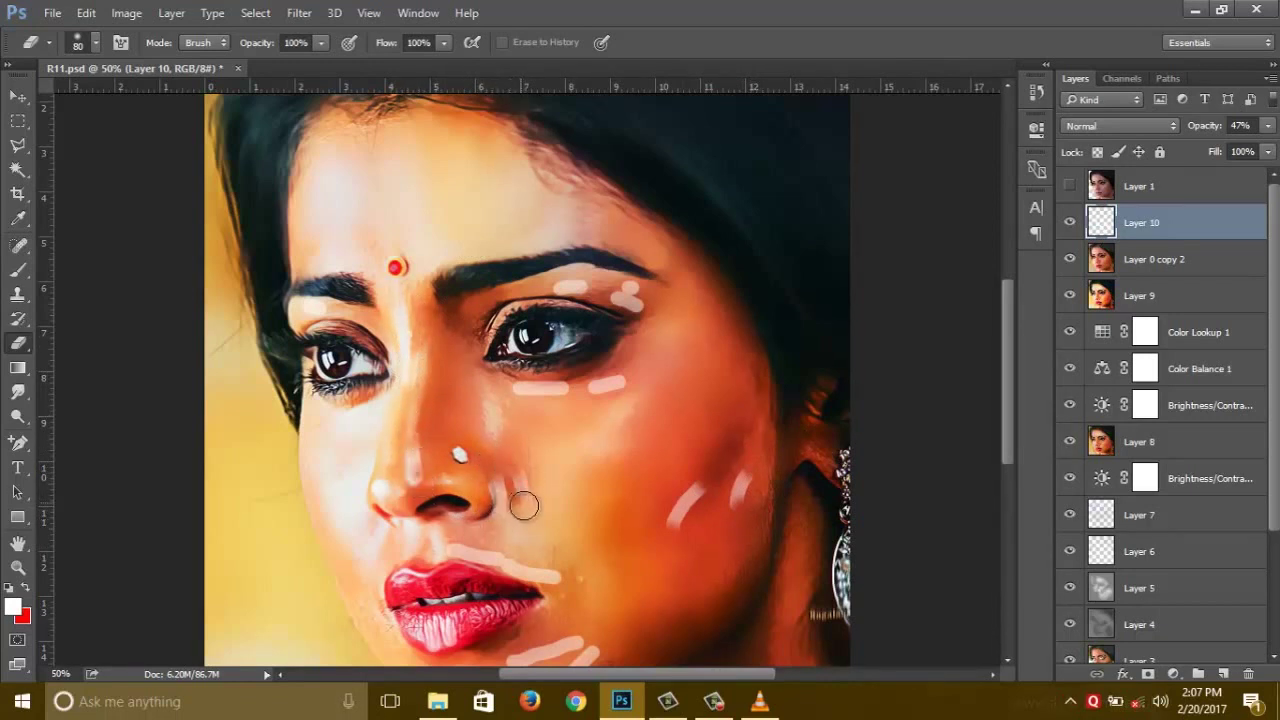
pyautogui.moveTo(572, 388)
pyautogui.mouseDown()
pyautogui.moveTo(522, 388)
pyautogui.moveTo(612, 388)
pyautogui.moveTo(553, 289)
pyautogui.moveTo(598, 290)
pyautogui.mouseUp()
# - Erase the upper-lip highlight and fade the chin highlight
pyautogui.scroll(-3, 674, 397)
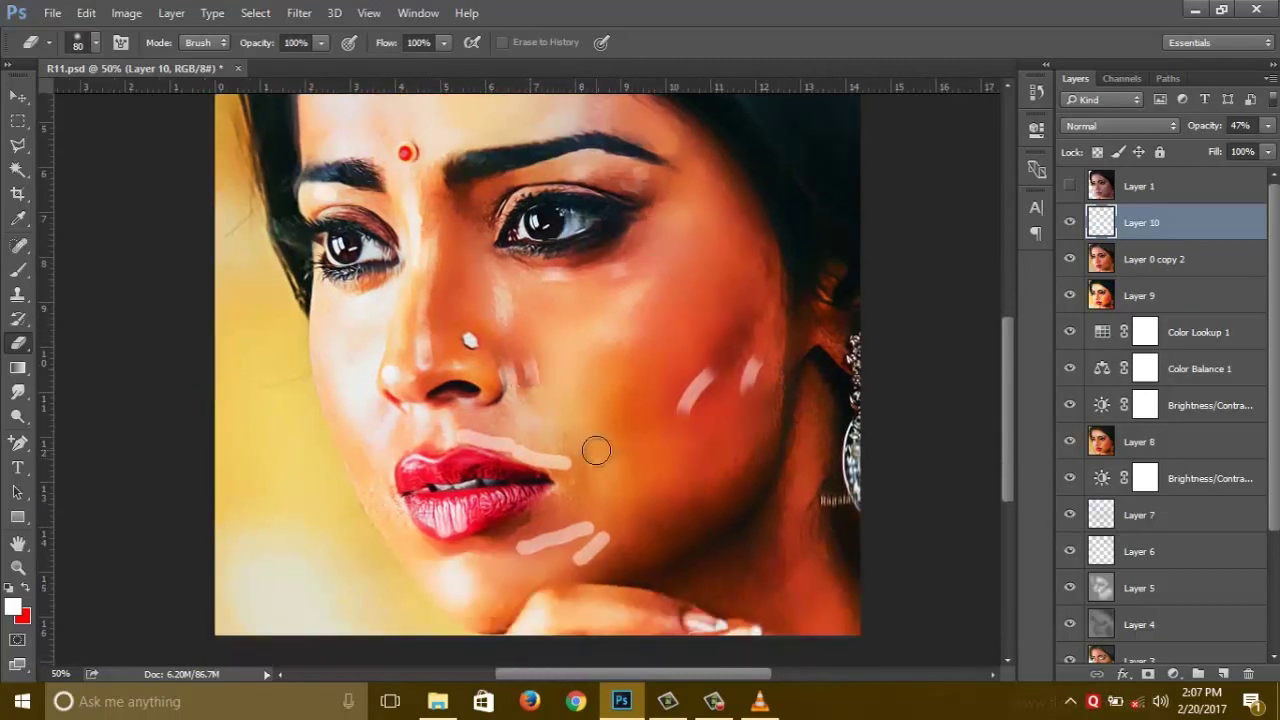
pyautogui.moveTo(596, 451)
pyautogui.mouseDown()
pyautogui.moveTo(523, 457)
pyautogui.moveTo(469, 434)
pyautogui.moveTo(517, 441)
pyautogui.mouseUp()
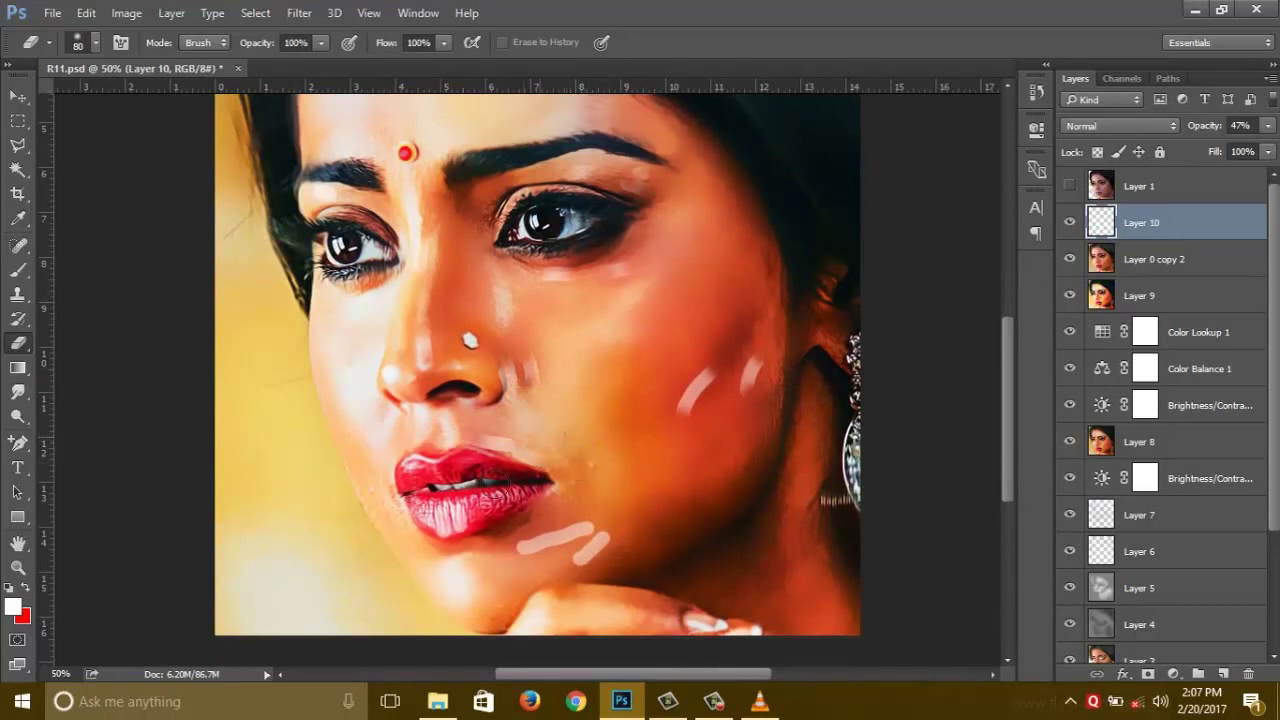
pyautogui.moveTo(557, 557)
pyautogui.mouseDown()
pyautogui.moveTo(529, 537)
pyautogui.moveTo(585, 532)
pyautogui.mouseUp()
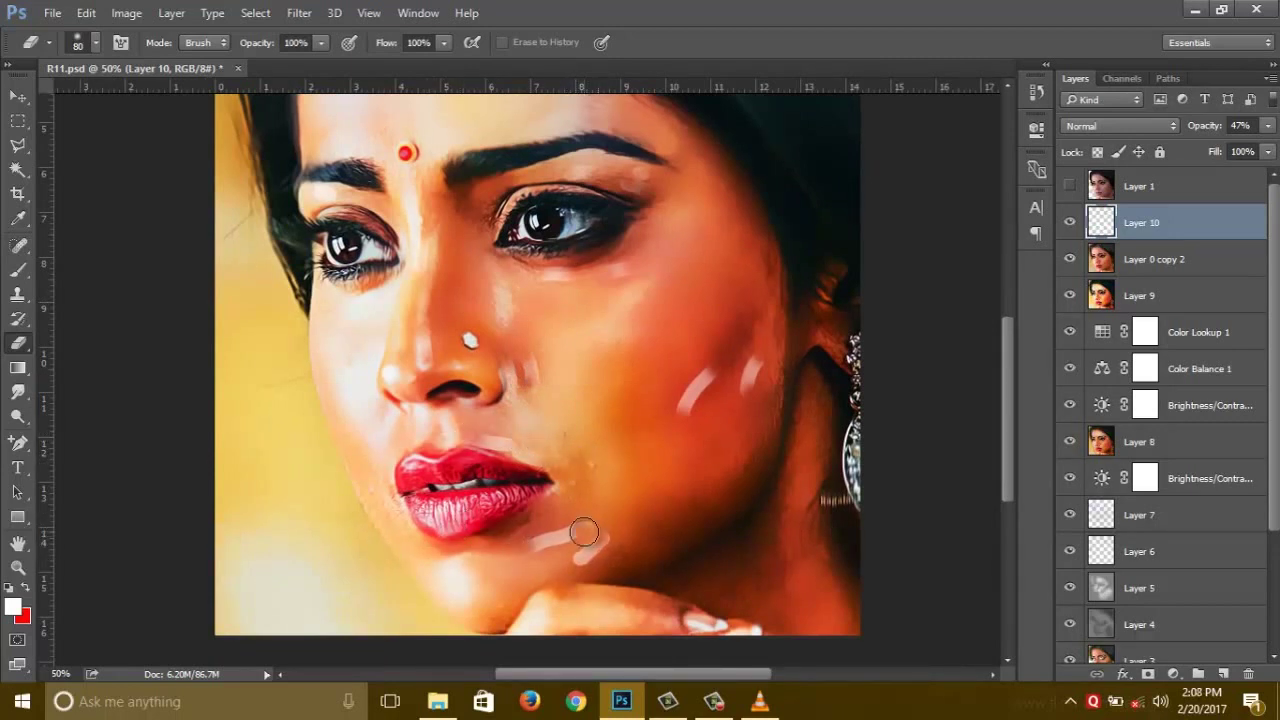
pyautogui.hotkey('ctrl', '-')
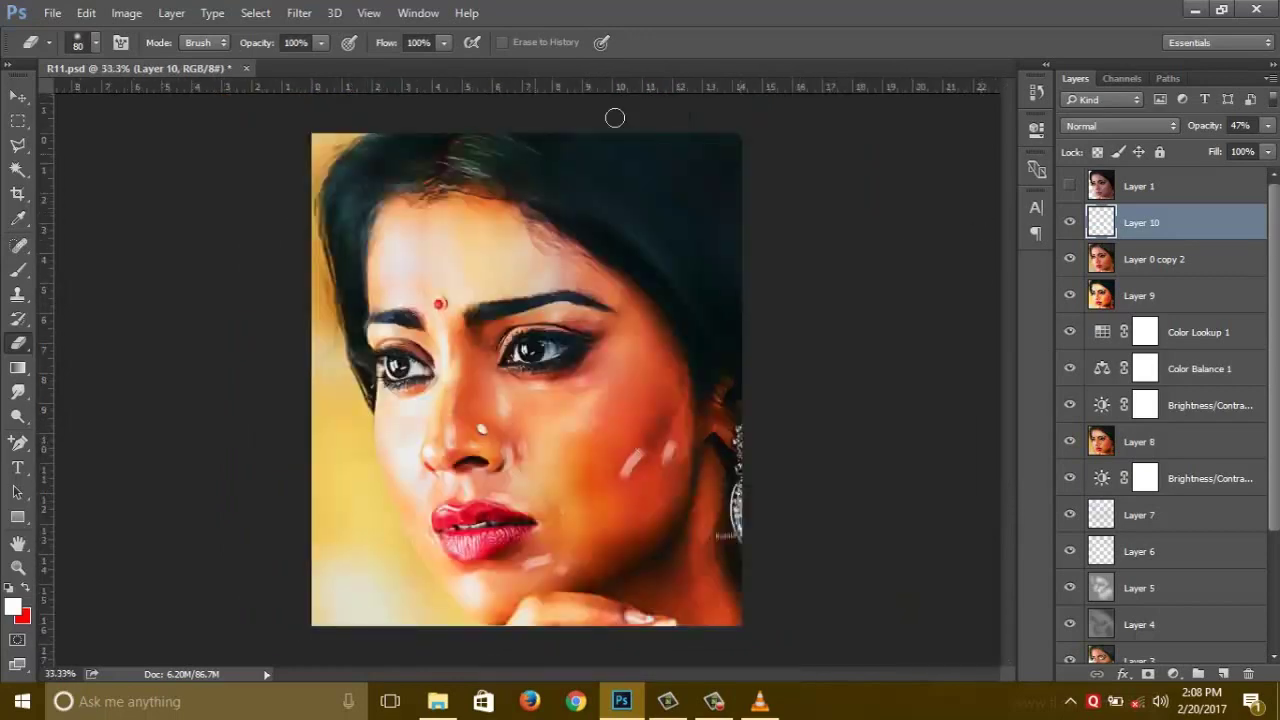
pyautogui.click(299, 13)
# - Apply a Gaussian Blur of about 8.8 px to the highlight layer
pyautogui.click(592, 291)
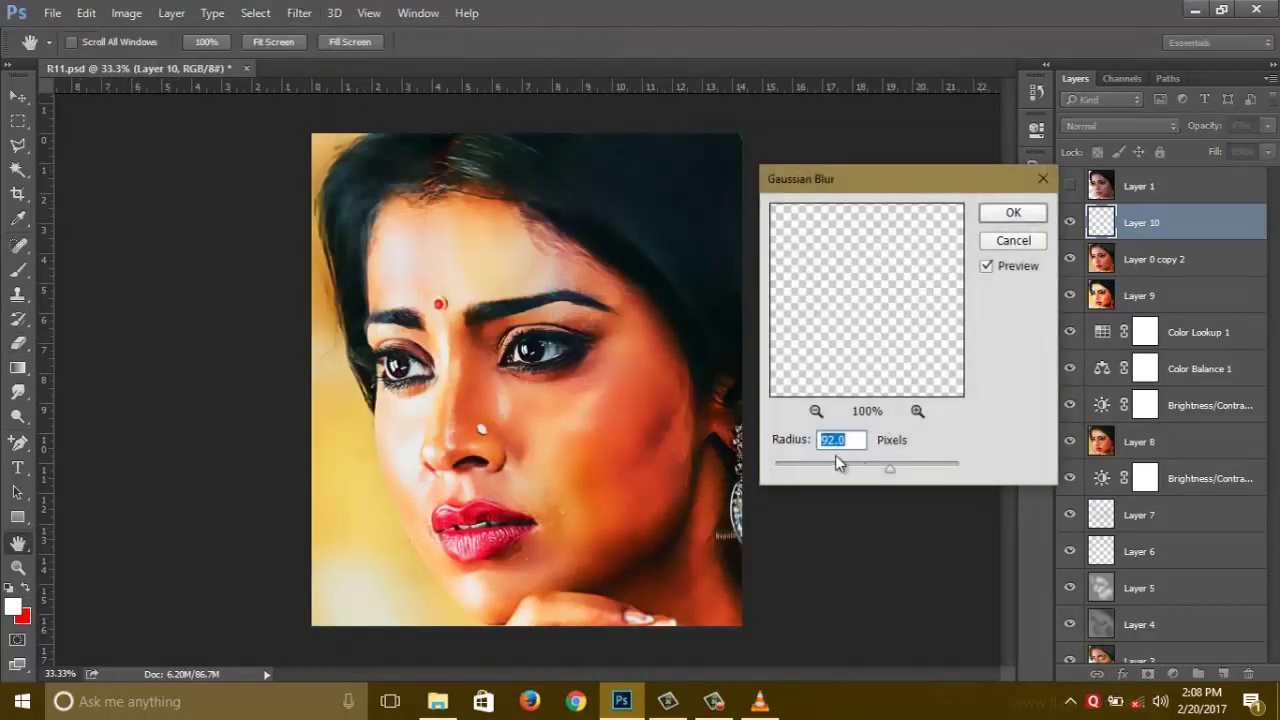
pyautogui.click(802, 467)
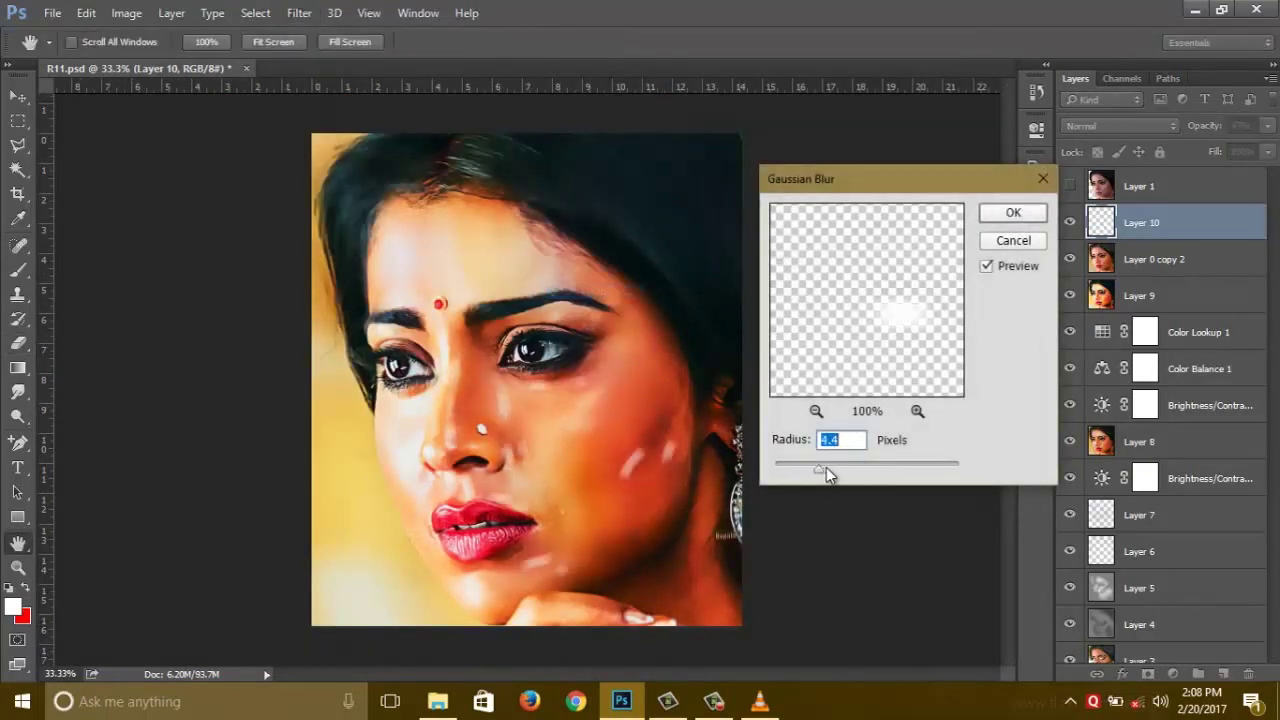
pyautogui.click(843, 467)
pyautogui.click(1013, 212)
pyautogui.press('e')
# - Set the highlight layer's fill to 83% and stamp all visible layers into a new layer
pyautogui.click(1267, 152)
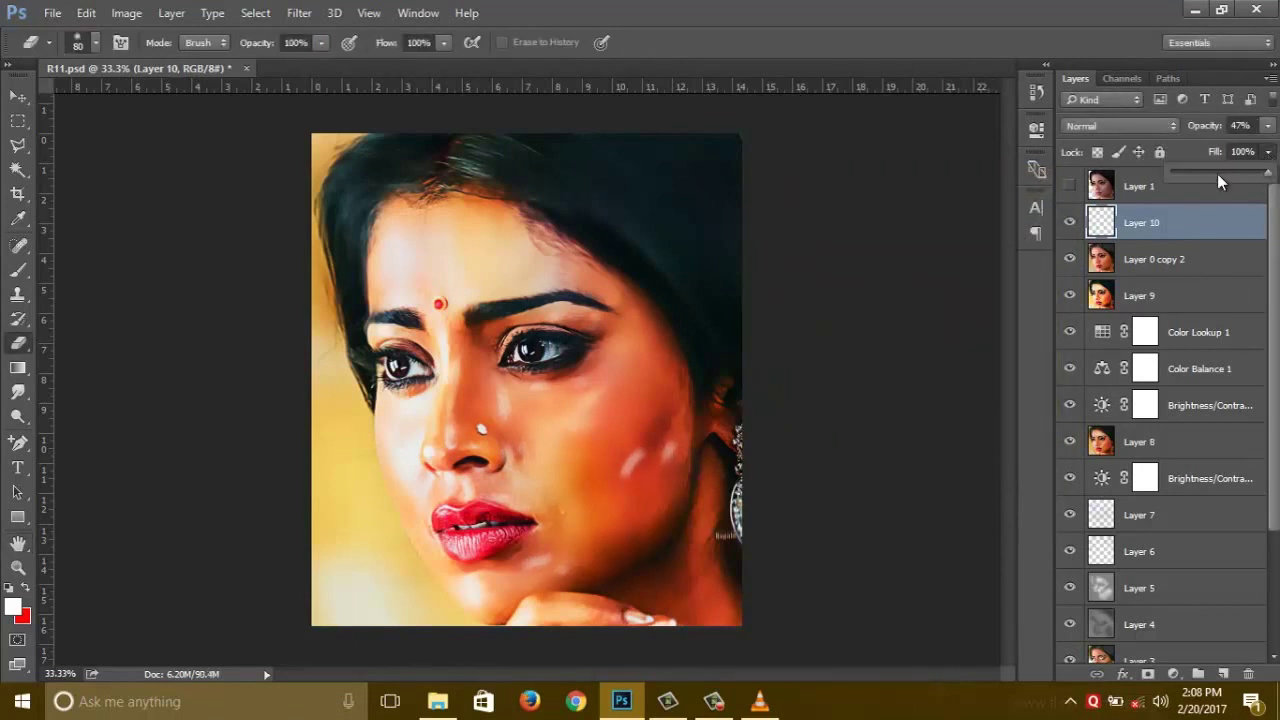
pyautogui.moveTo(1232, 174); pyautogui.dragTo(1252, 174)
pyautogui.click(1052, 240)
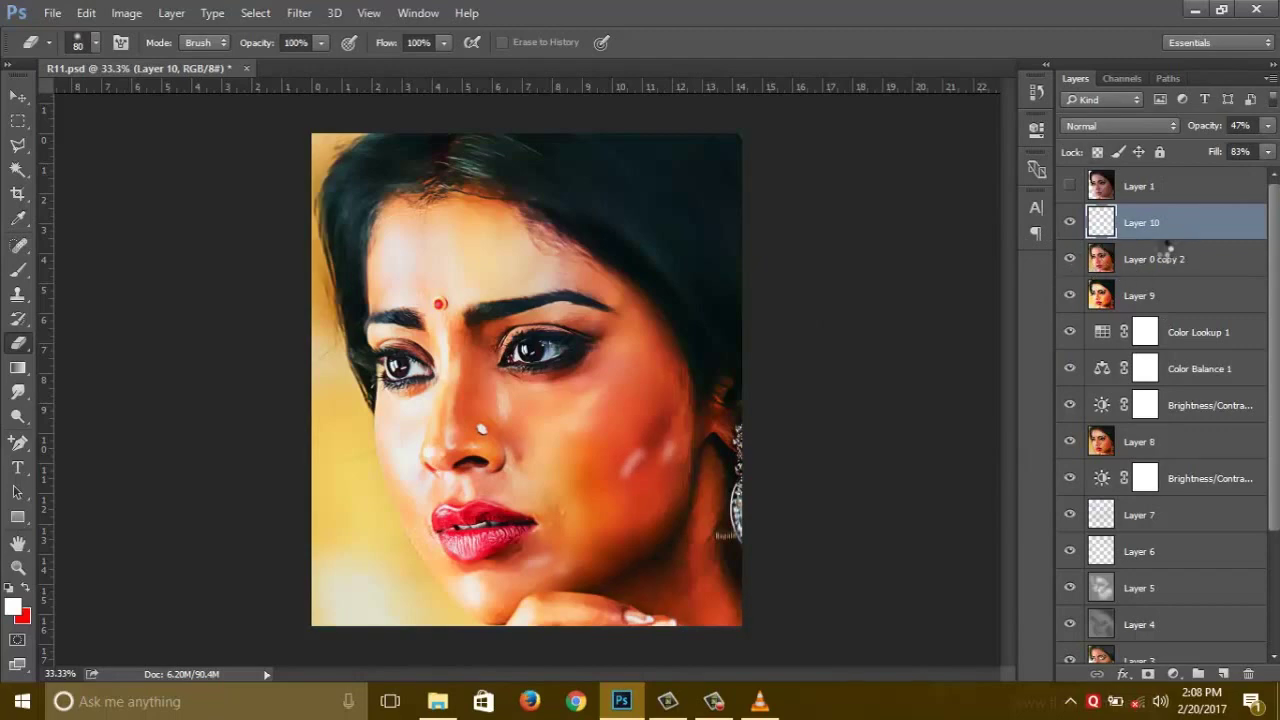
pyautogui.hotkey('ctrl', 'alt', 'shift', 'e')
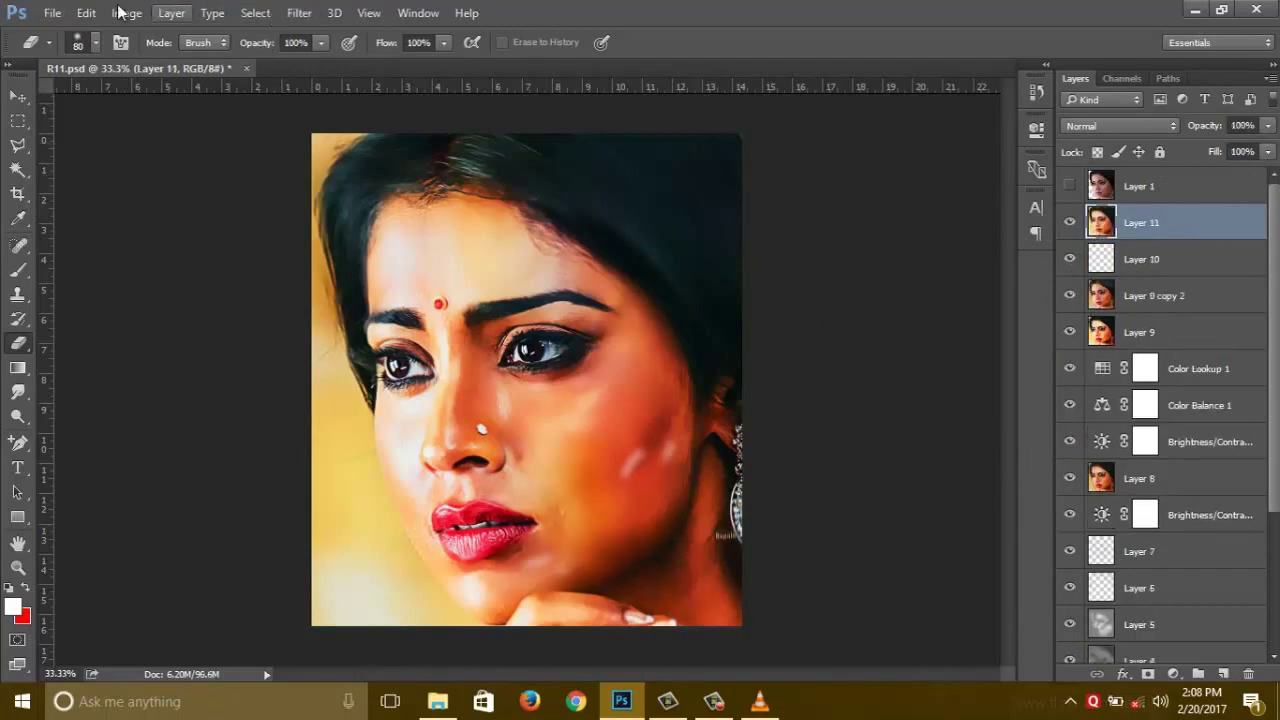
# - Apply Levels with the black input point raised to 11
pyautogui.click(126, 13)
pyautogui.click(423, 84)
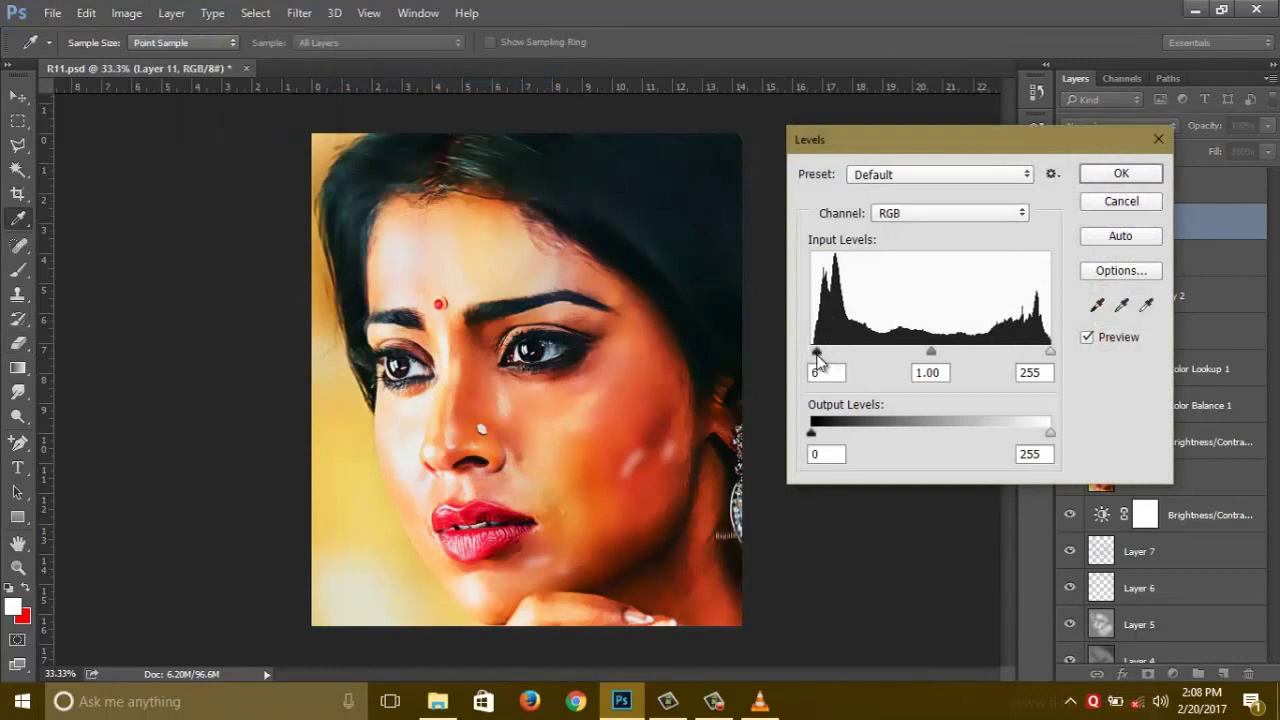
pyautogui.moveTo(816, 353); pyautogui.dragTo(821, 353)
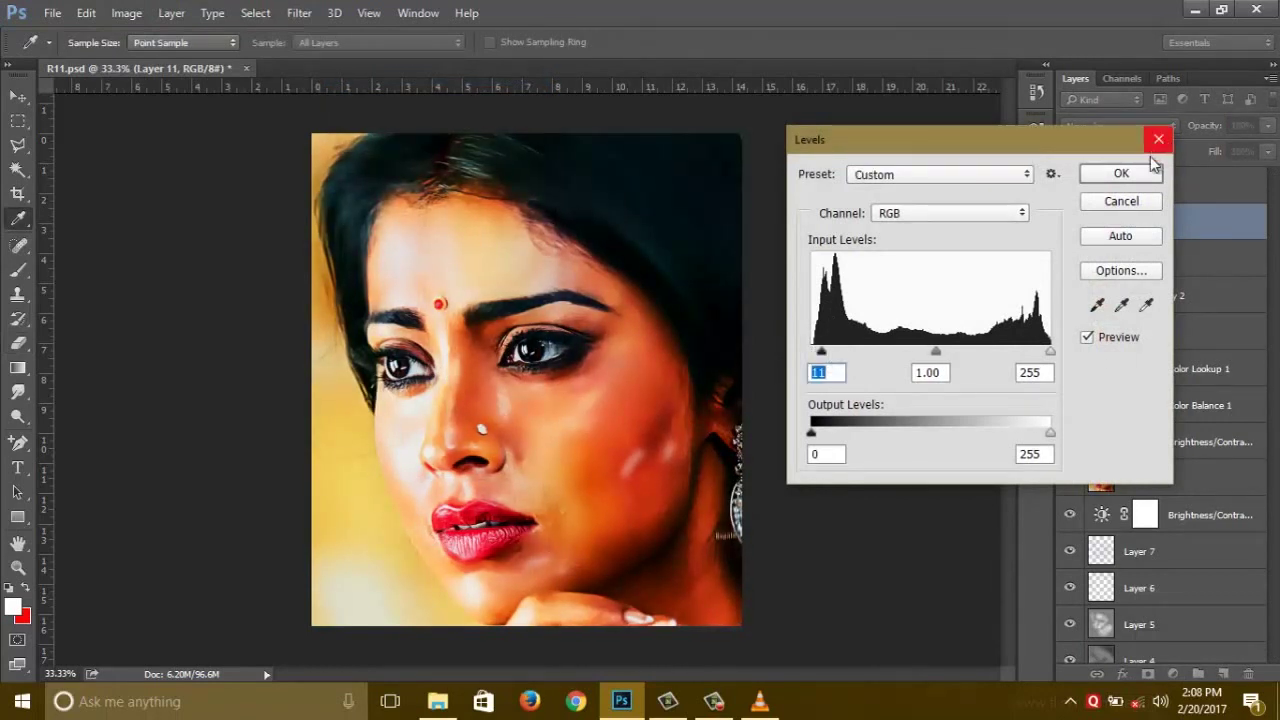
pyautogui.click(1130, 176)
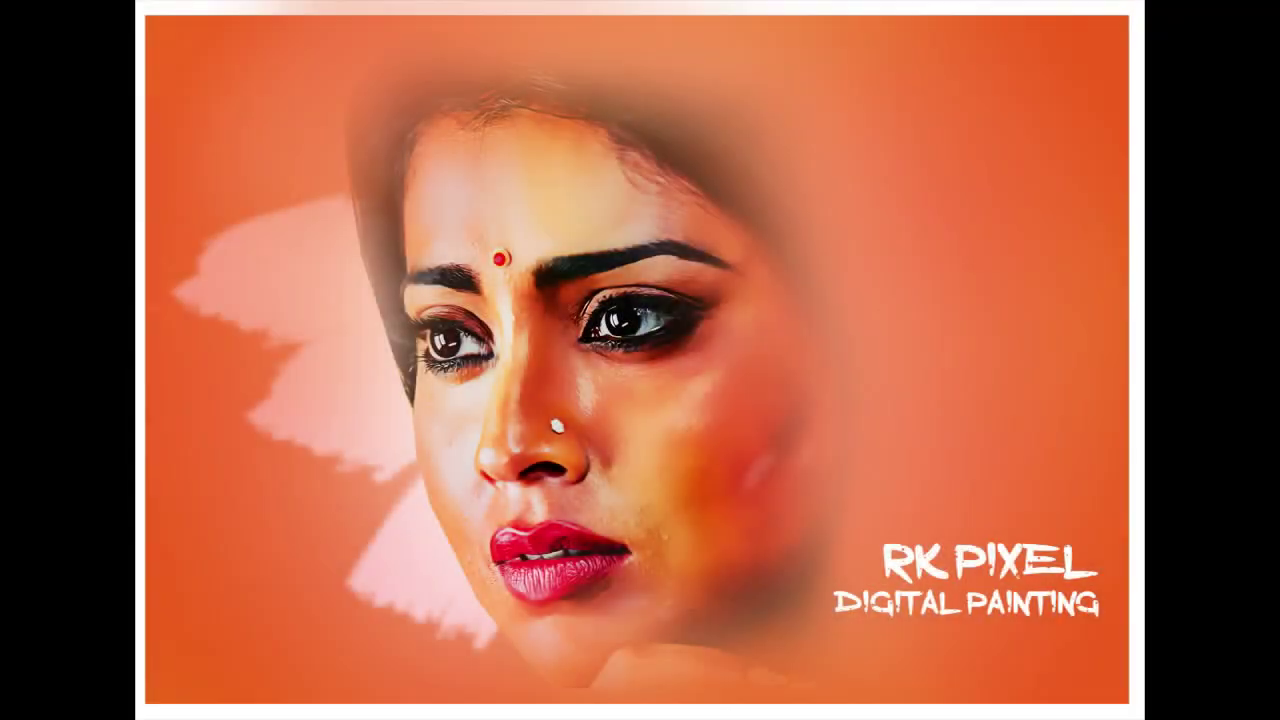